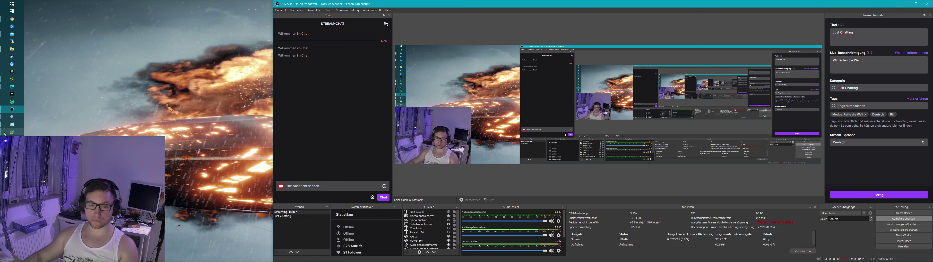
Step: Bring VMware Workstation forward, narrow its window, and start the New Virtual Machine wizard
click(12, 132)
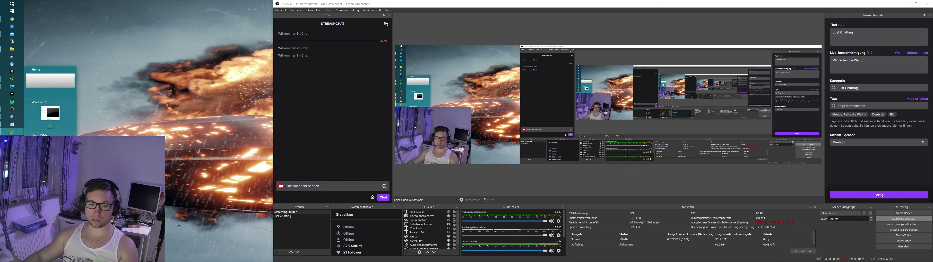
click(51, 82)
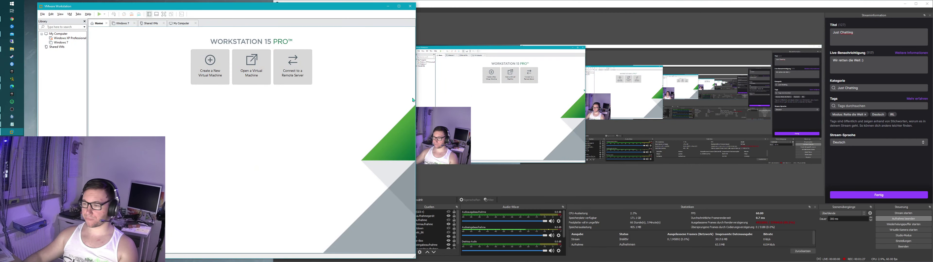
drag(414, 100, 323, 100)
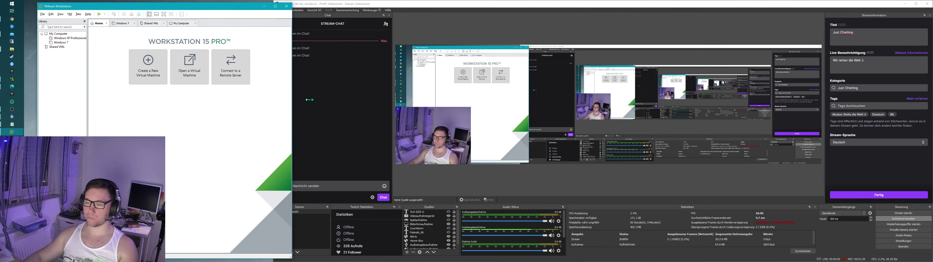
click(166, 73)
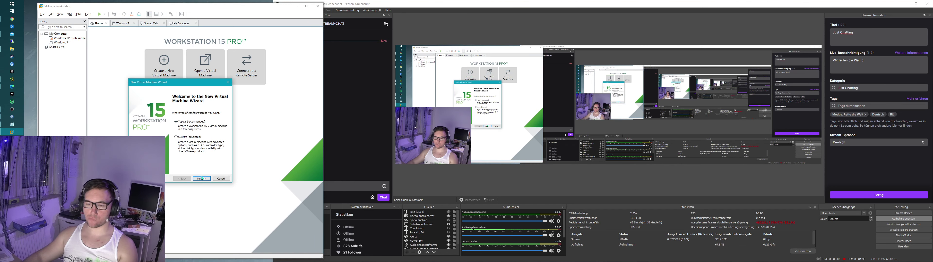
Step: Use Windows.iso from the Downloads folder as the installer disc image and continue
click(201, 179)
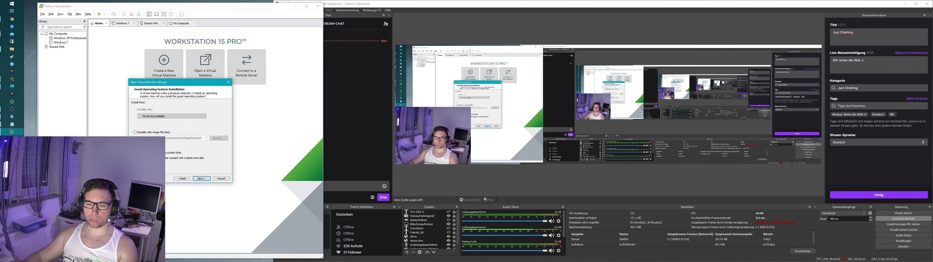
click(135, 132)
click(218, 138)
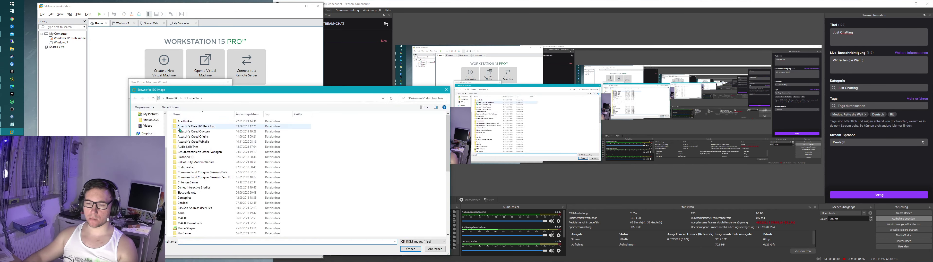
scroll(148, 133, up, 3)
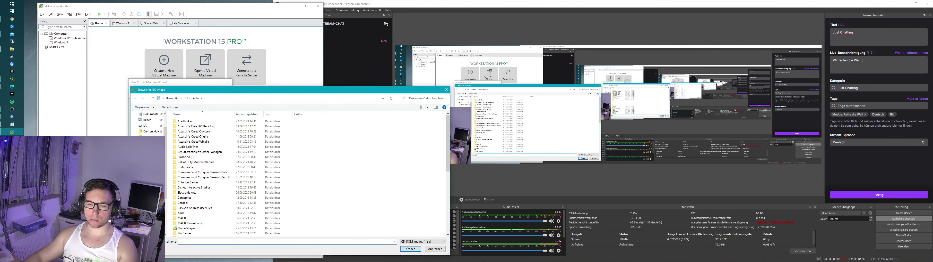
click(147, 135)
double_click(185, 126)
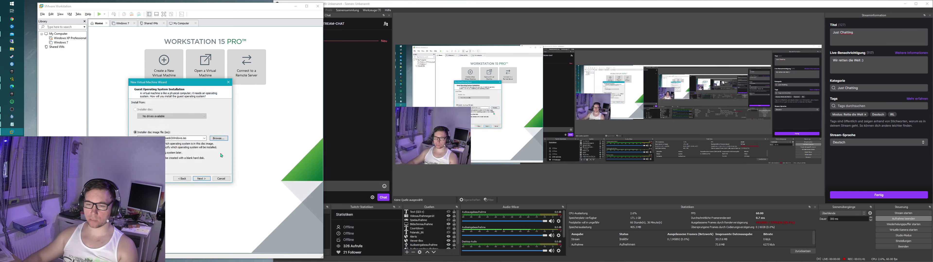
click(202, 178)
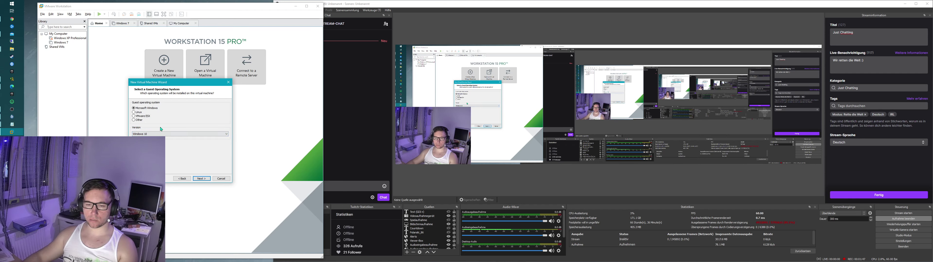
Step: Accept Windows 10 as the guest, name the VM Mozilla, and browse to C:\vmware
click(203, 179)
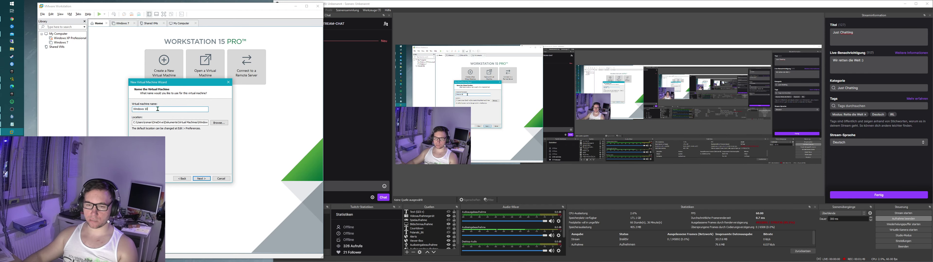
text(Moz)
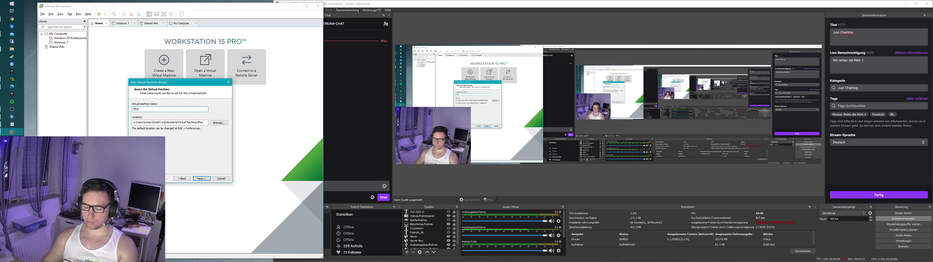
text(illa)
click(219, 122)
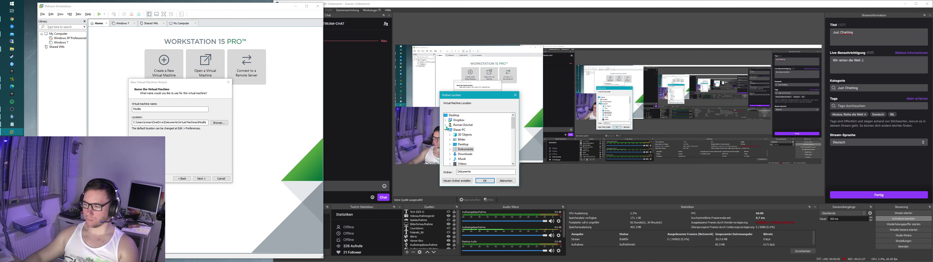
scroll(450, 147, down, 3)
click(449, 130)
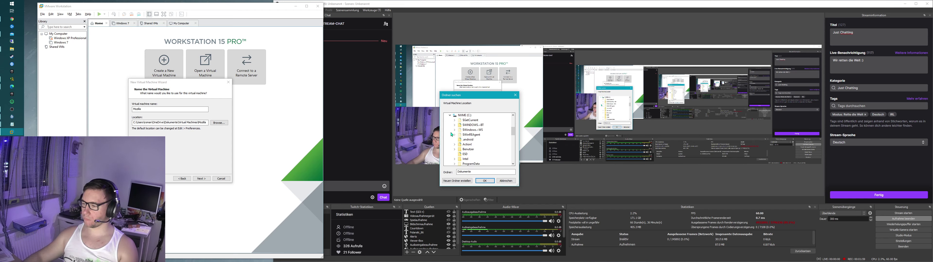
scroll(482, 161, down, 3)
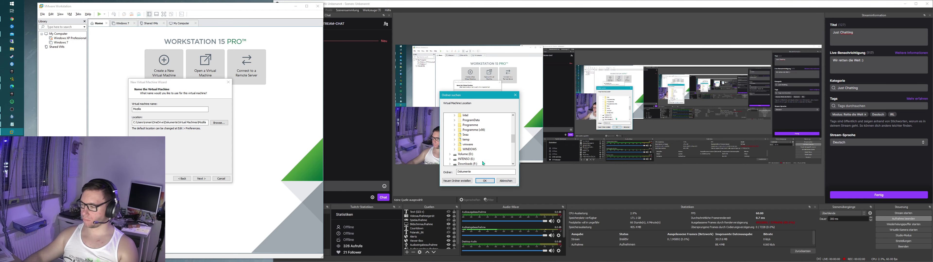
click(455, 144)
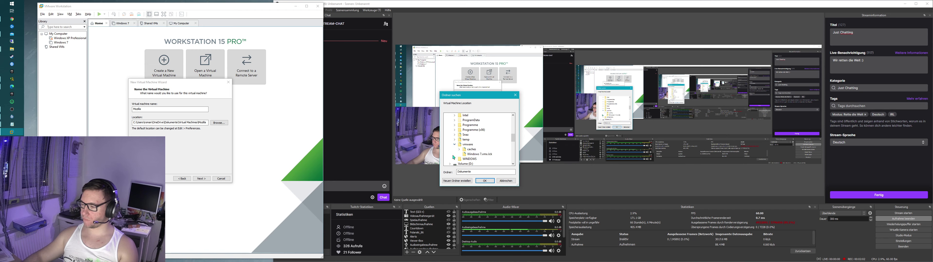
Step: Create a Mozilla folder inside C:\vmware and confirm it as the VM location
right_click(468, 144)
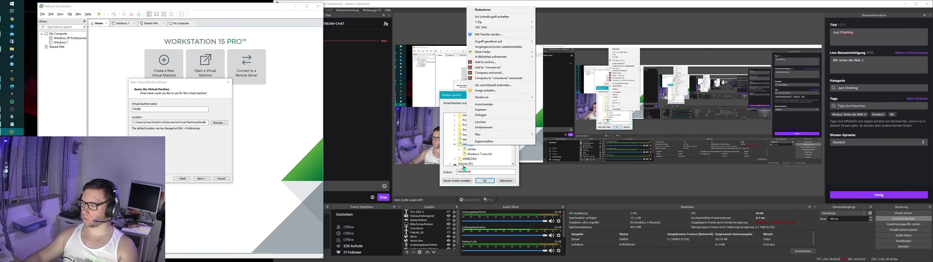
click(456, 180)
click(457, 180)
click(474, 148)
scroll(481, 153, down, 5)
scroll(476, 154, down, 6)
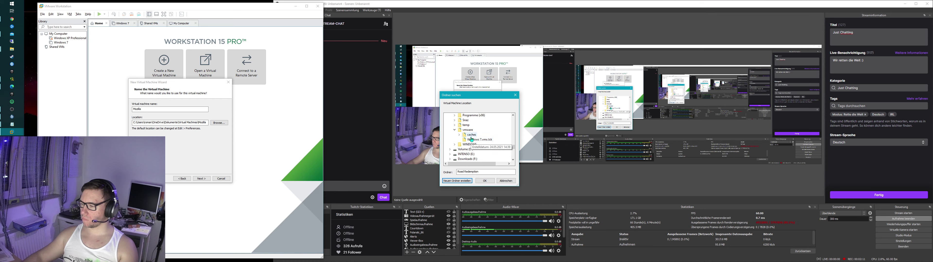
click(467, 130)
click(456, 181)
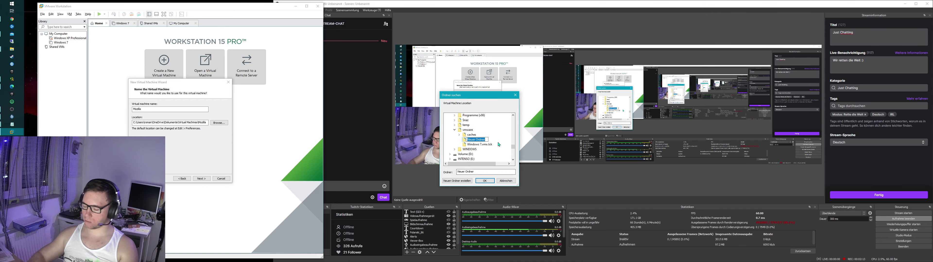
text(Mozilla)
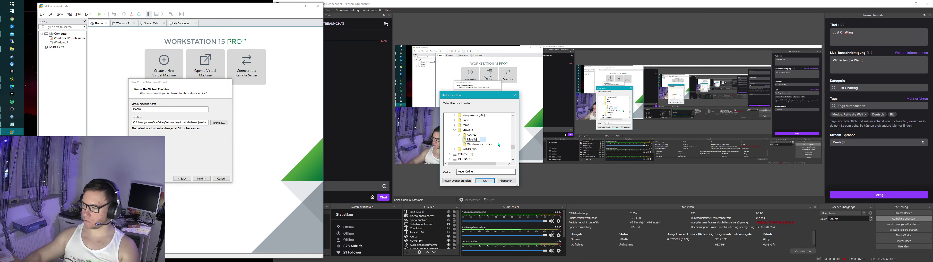
key(Return)
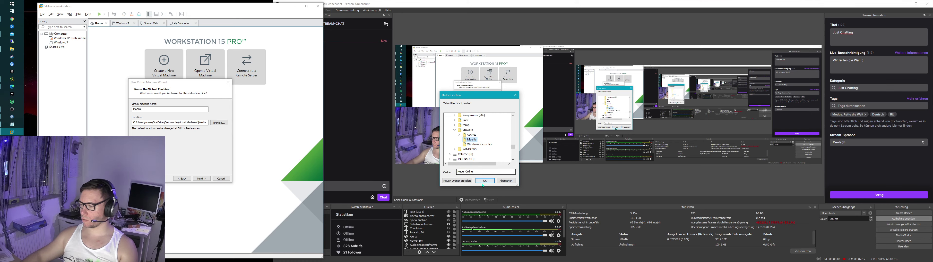
click(483, 183)
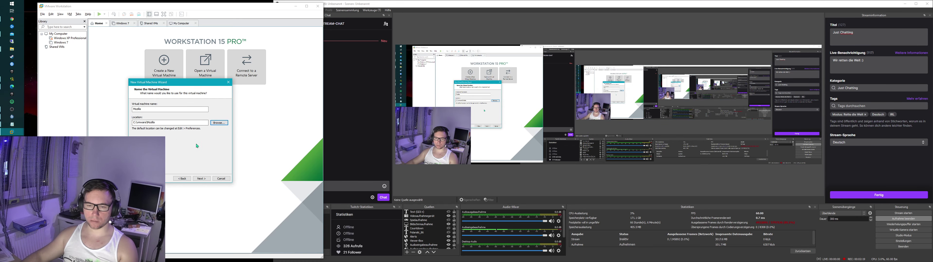
Step: Keep the 60 GB disk and set the processor to 6 cores in the hardware settings
click(202, 179)
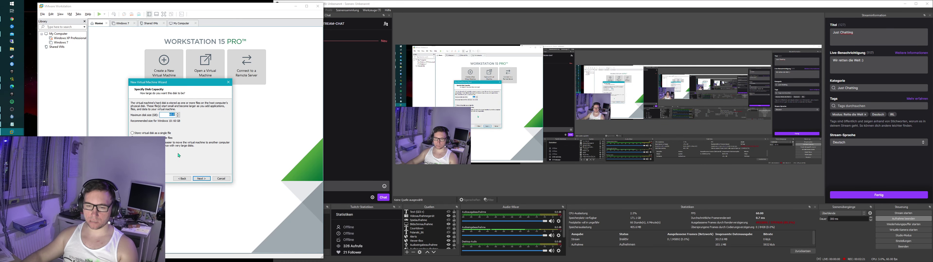
click(201, 179)
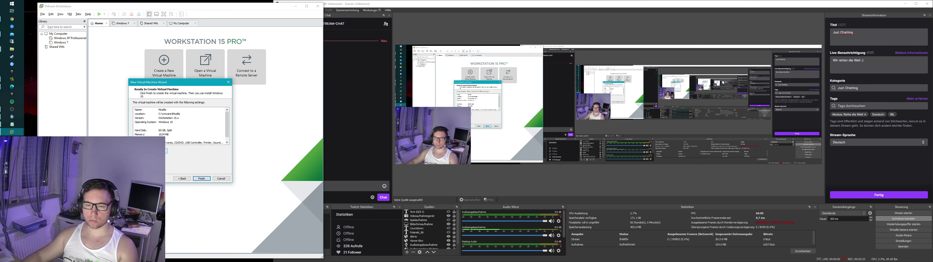
click(156, 151)
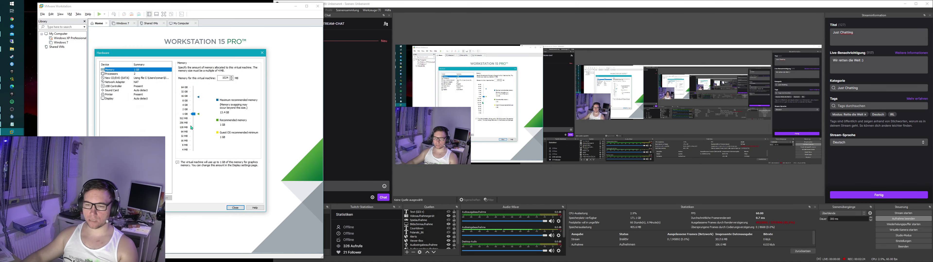
click(122, 82)
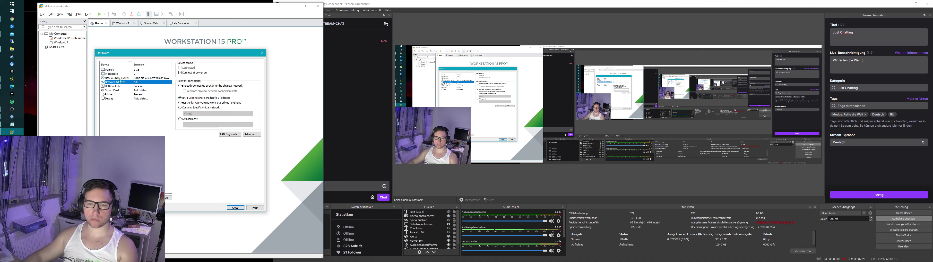
click(125, 74)
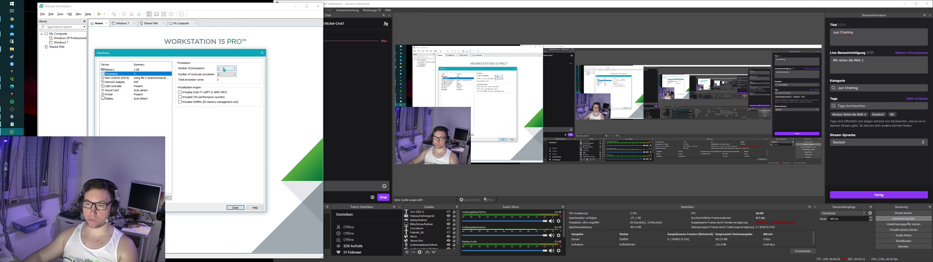
click(226, 74)
click(229, 93)
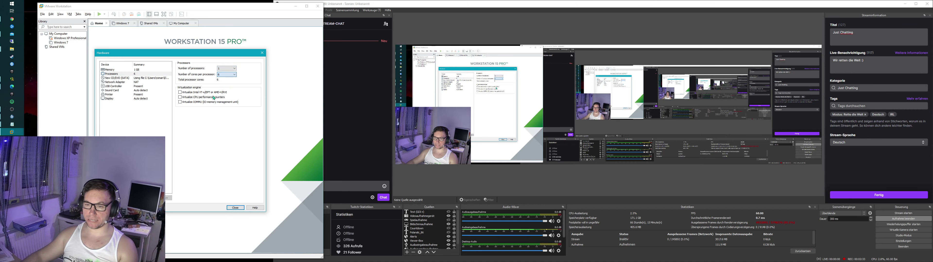
Step: Raise memory to 4 GB, review the remaining devices, and finish creating the Mozilla VM
click(127, 69)
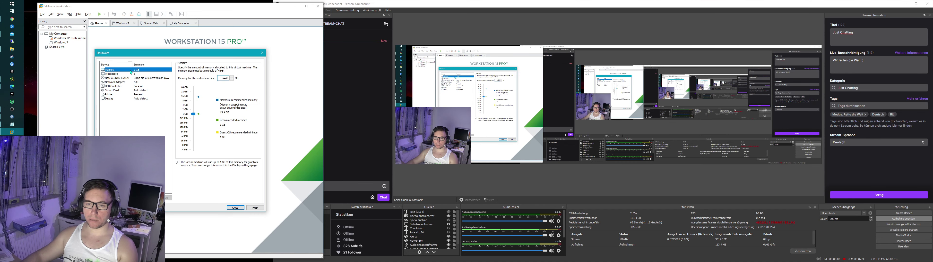
drag(196, 114, 193, 107)
click(130, 73)
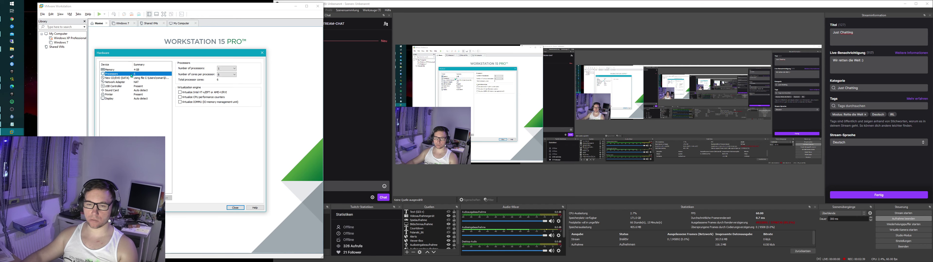
click(132, 78)
click(132, 86)
click(130, 91)
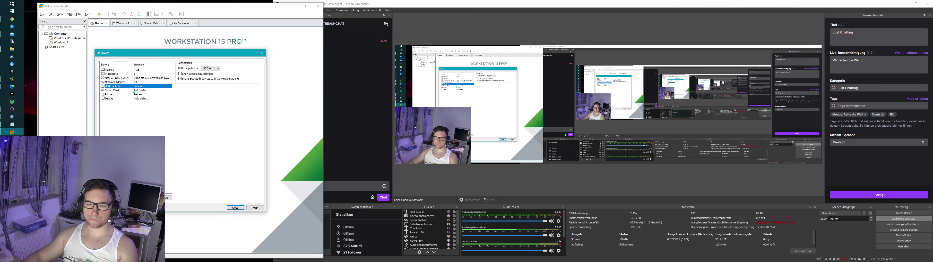
click(129, 95)
click(130, 98)
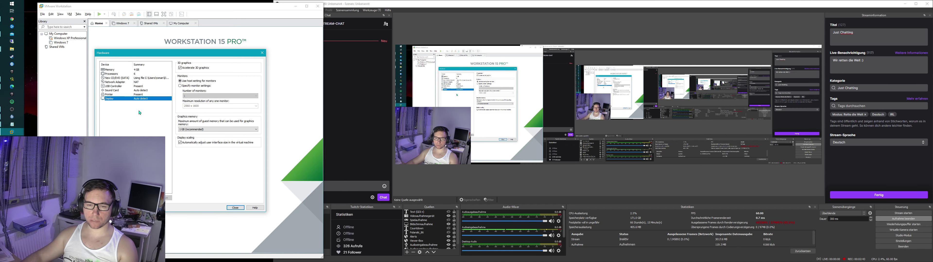
click(235, 208)
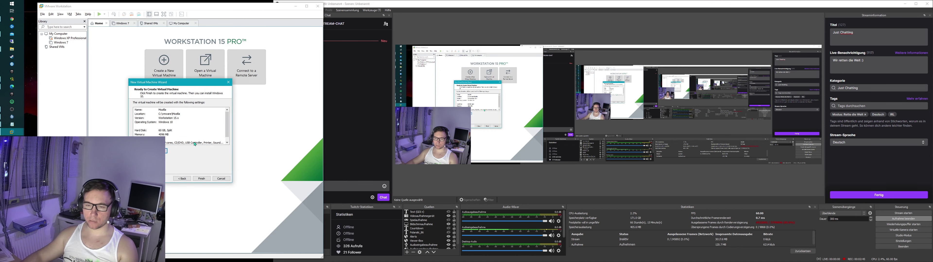
click(199, 178)
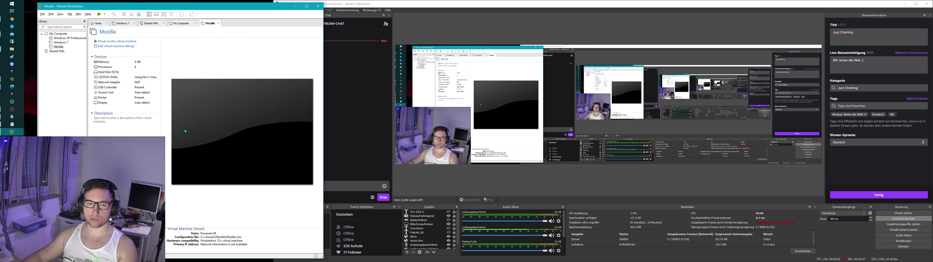
Step: Power on the Mozilla virtual machine
click(116, 41)
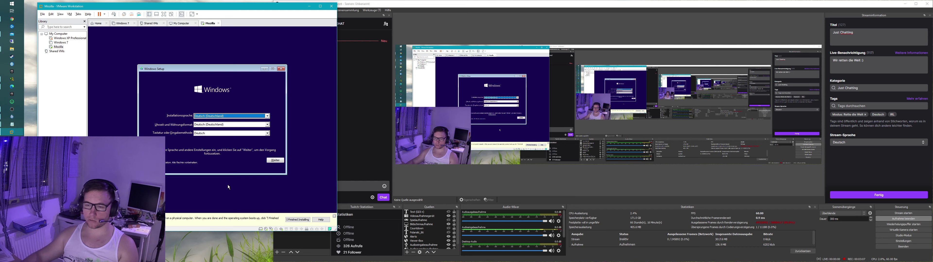
Step: Start Windows Setup in German with no product key, Windows 10 Pro, and licence accepted
key(Return)
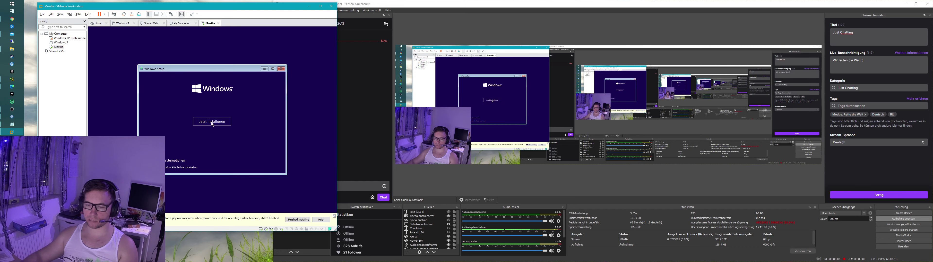
click(212, 122)
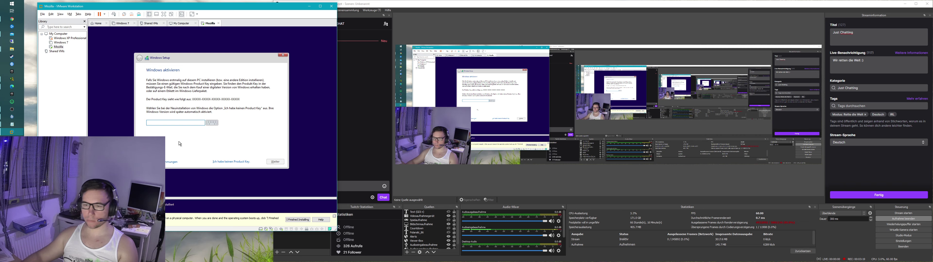
click(236, 162)
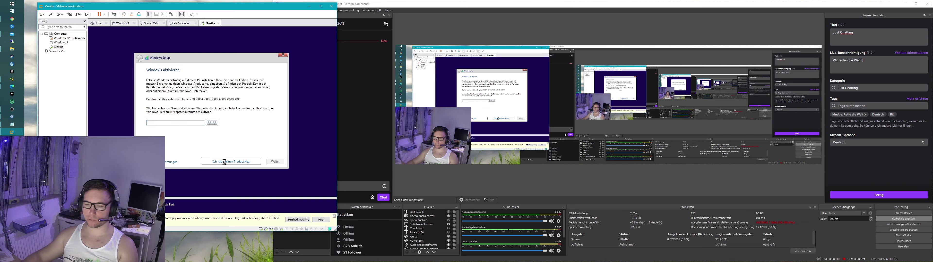
click(172, 104)
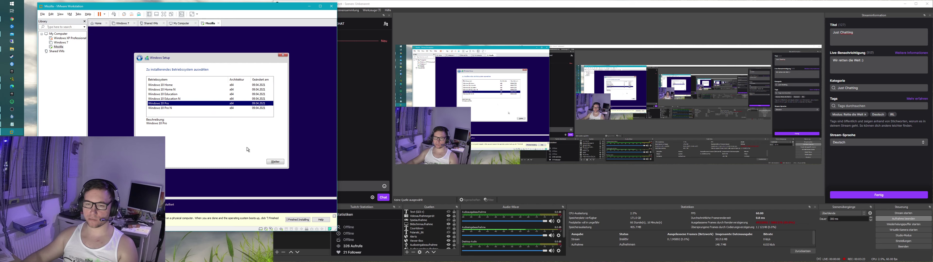
click(282, 163)
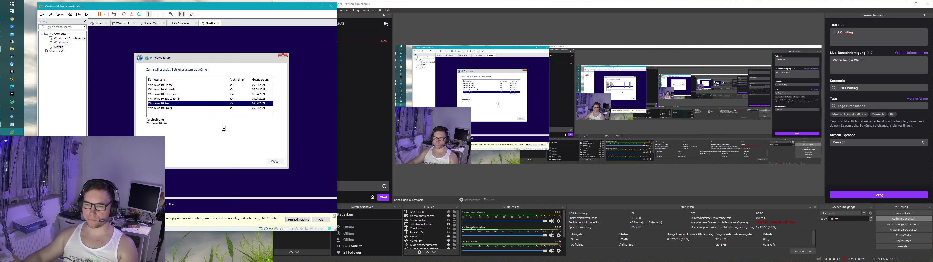
click(179, 150)
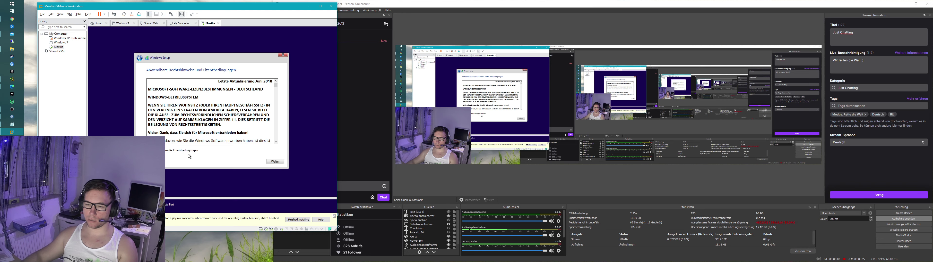
click(276, 161)
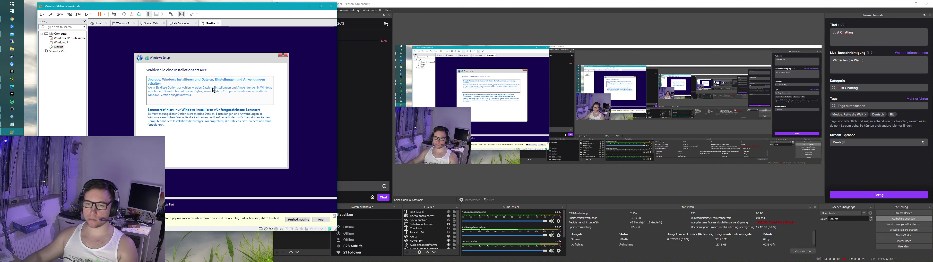
Step: Choose a custom install, create a new partition, and begin installing Windows on it
click(213, 109)
click(246, 137)
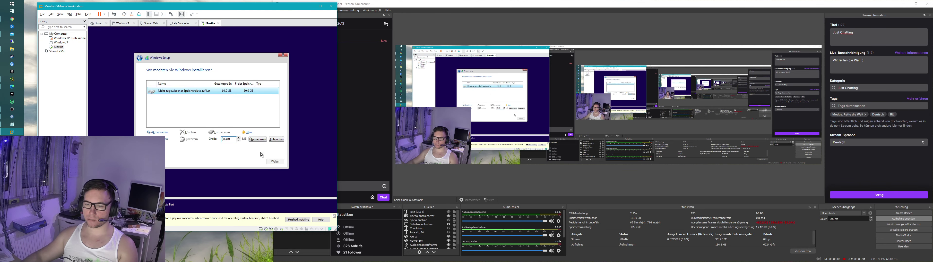
click(257, 139)
click(249, 142)
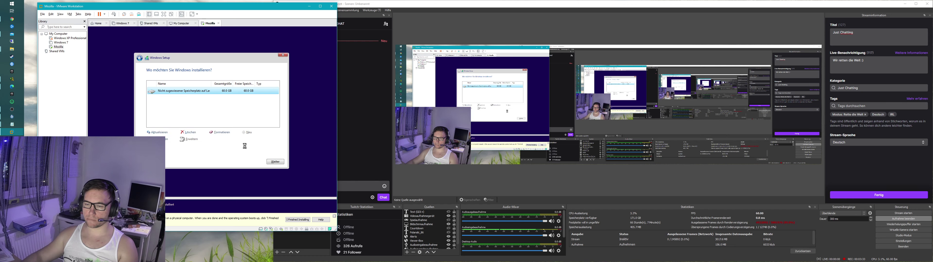
click(275, 162)
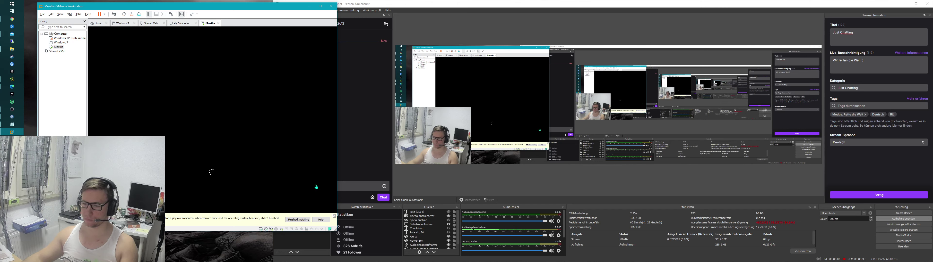
Step: Dismiss the installation-finished notice while Windows setup copies files and reboots
click(333, 217)
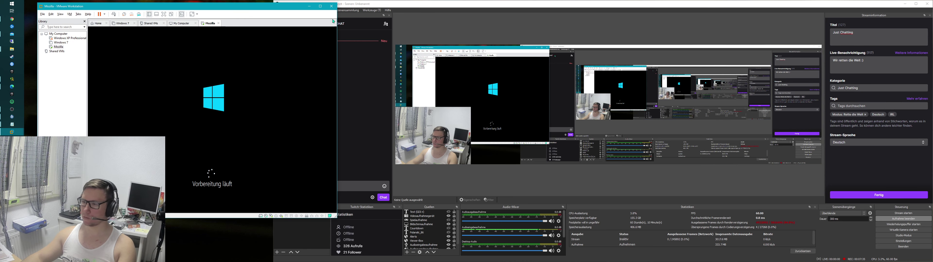
Step: Shrink and minimize OBS, then centre and enlarge the VMware window
drag(275, 1, 523, 17)
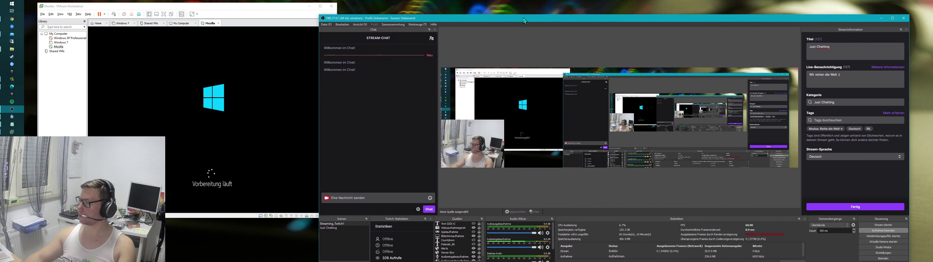
click(880, 19)
drag(285, 6, 507, 13)
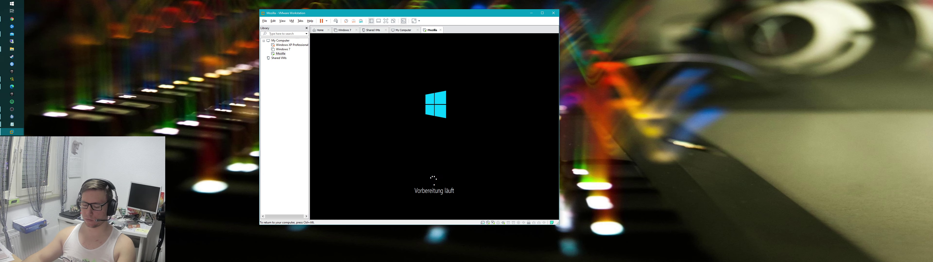
key(ctrl+alt)
drag(434, 12, 383, 6)
drag(506, 218, 636, 261)
drag(454, 6, 418, 7)
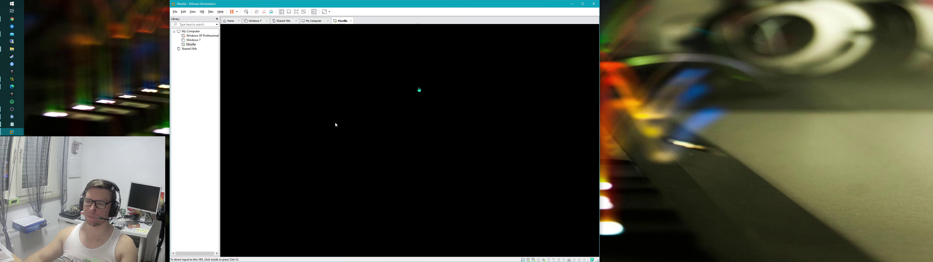
click(420, 162)
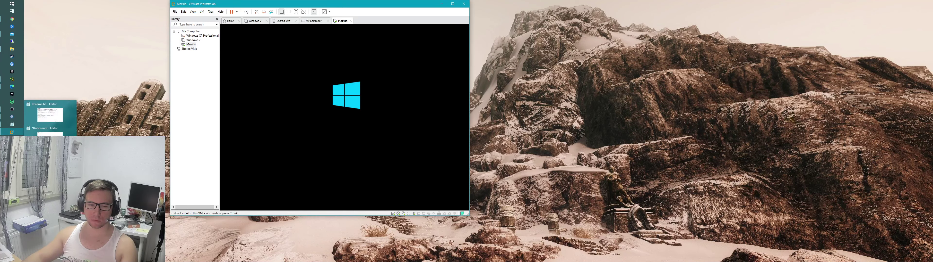
Step: Hand input to the guest while Windows boots to the region question
key(ctrl+g)
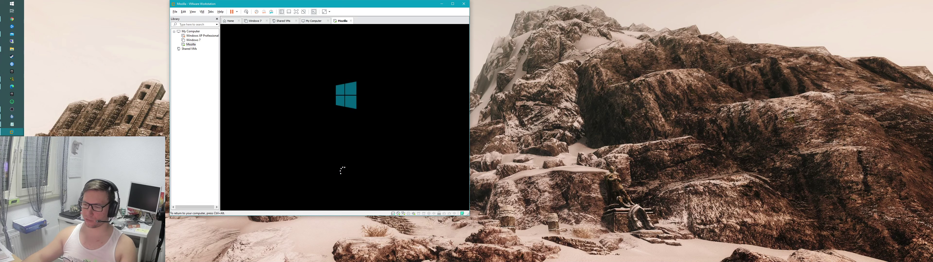
key(ctrl+alt)
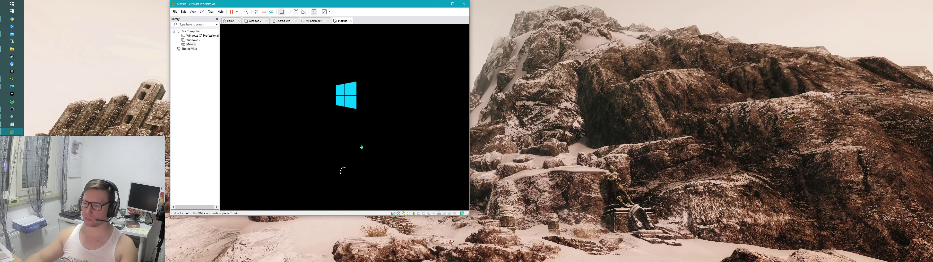
click(375, 150)
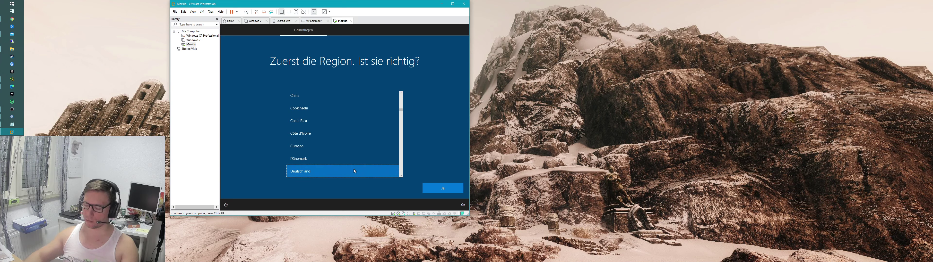
Step: Accept Deutschland as region and the suggested keyboard layout, skipping a second layout
key(Return)
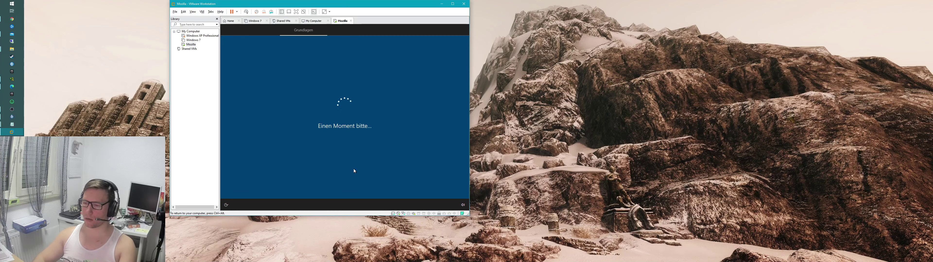
key(Return)
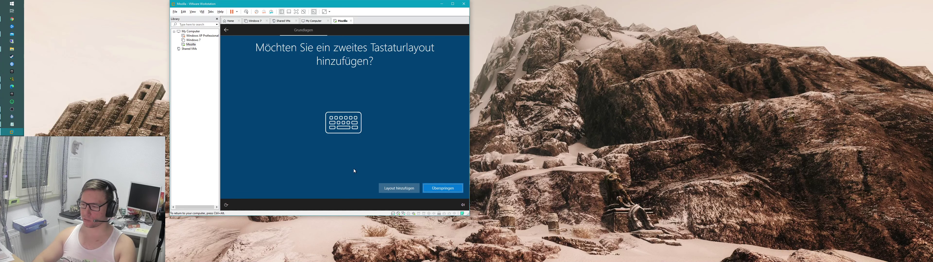
key(Return)
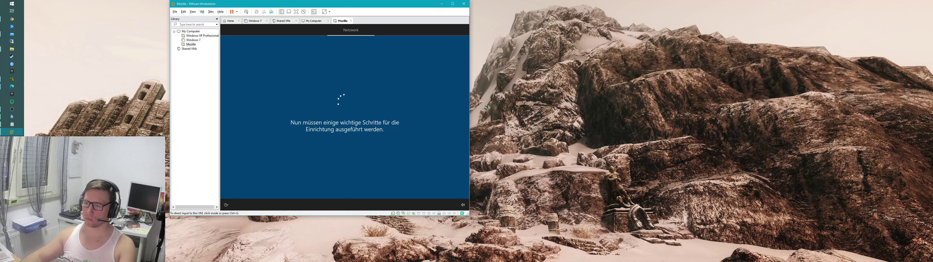
Step: Disconnect the guest's network adapter from the VMware status bar, then resize the window
drag(469, 109, 630, 102)
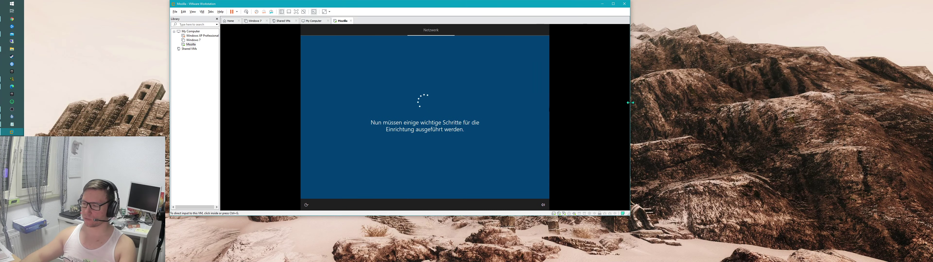
drag(537, 216, 537, 245)
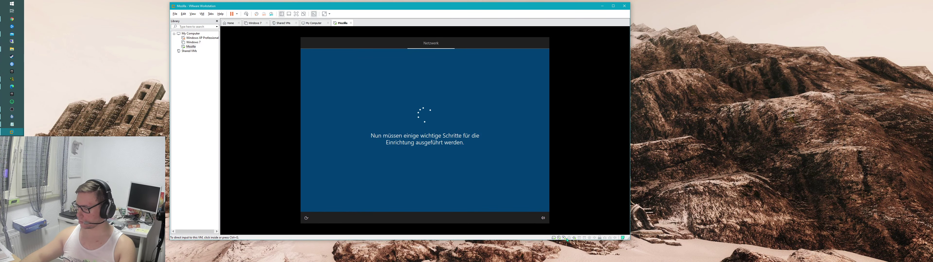
right_click(563, 238)
click(576, 241)
click(448, 161)
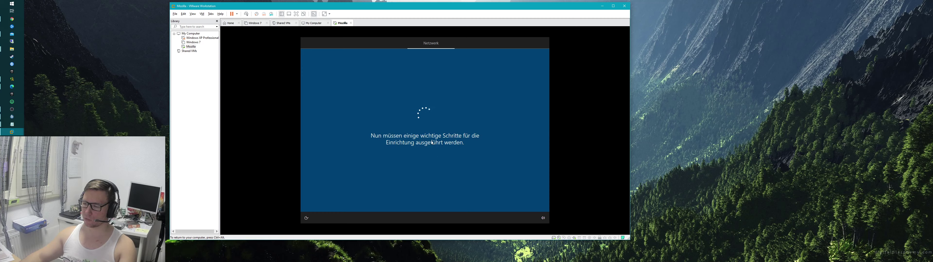
key(ctrl+alt)
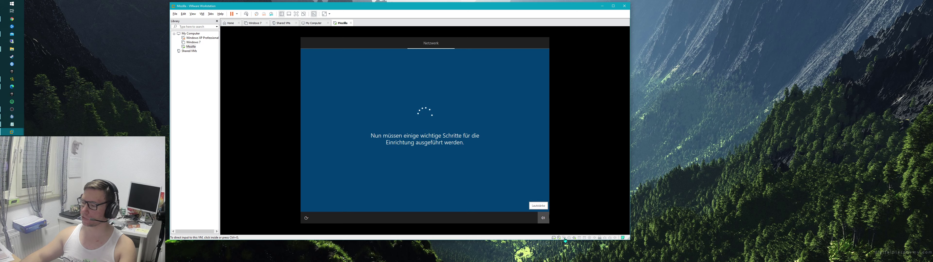
click(476, 185)
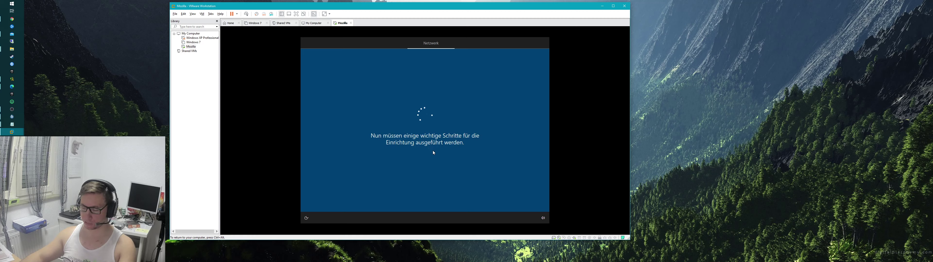
key(ctrl+alt)
drag(630, 145, 515, 139)
click(375, 166)
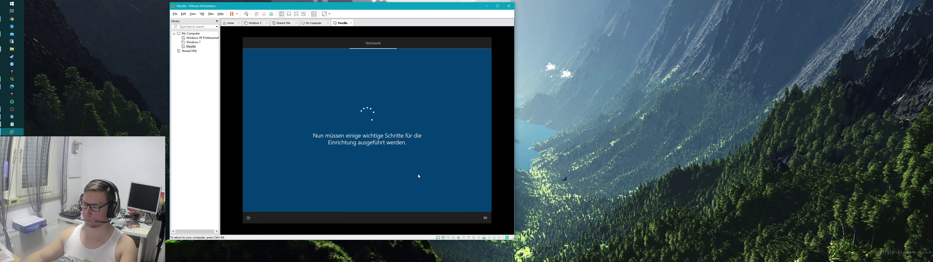
key(ctrl+alt)
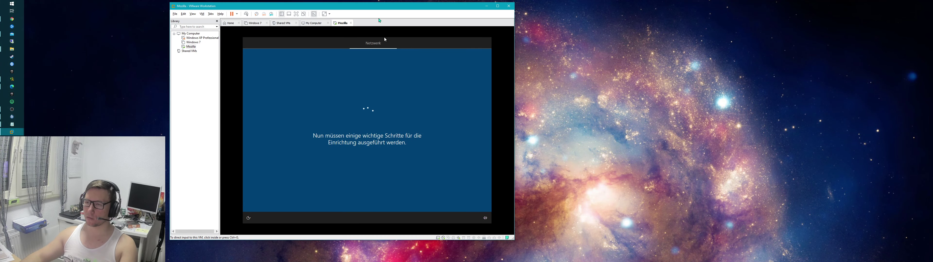
drag(315, 3, 183, 7)
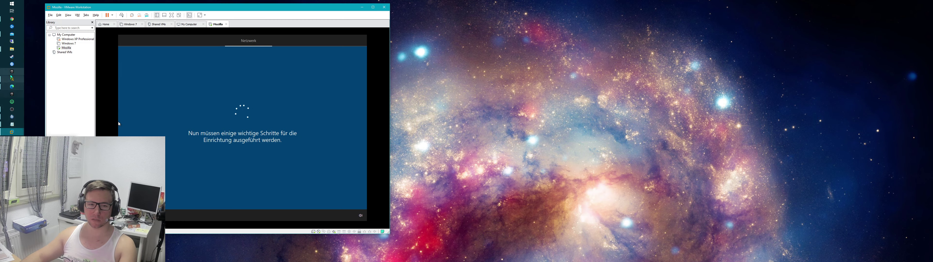
click(19, 115)
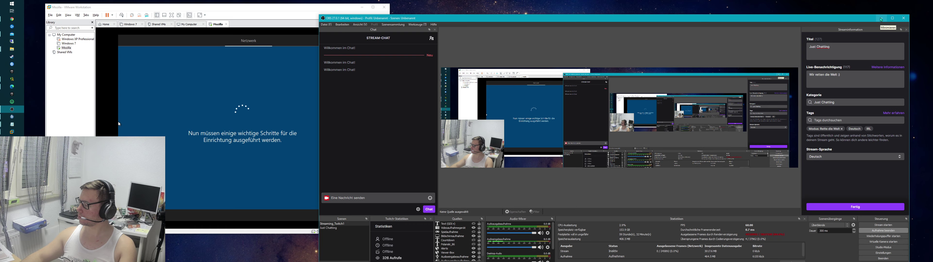
click(880, 18)
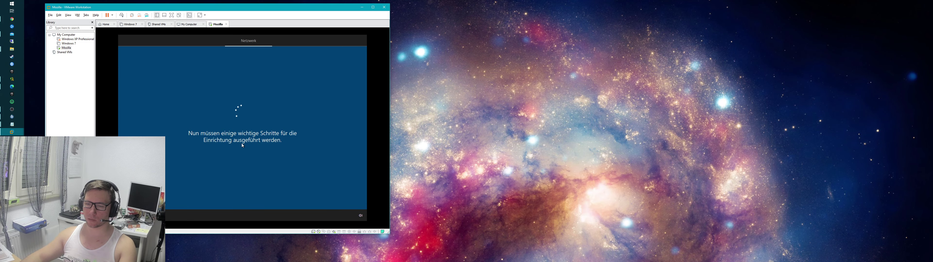
drag(234, 35, 275, 40)
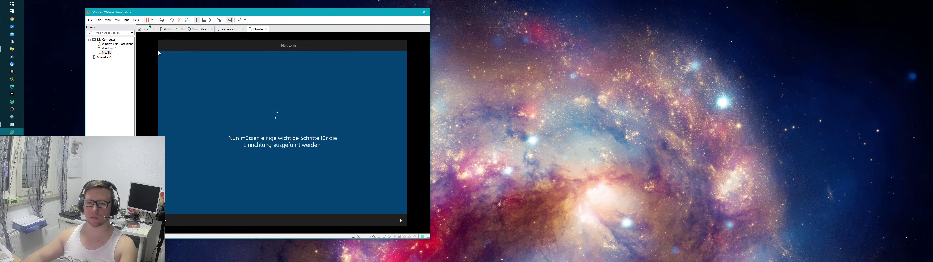
click(152, 19)
Step: Restart the stuck Mozilla guest via Restart Guest and enlarge the VMware window
click(166, 43)
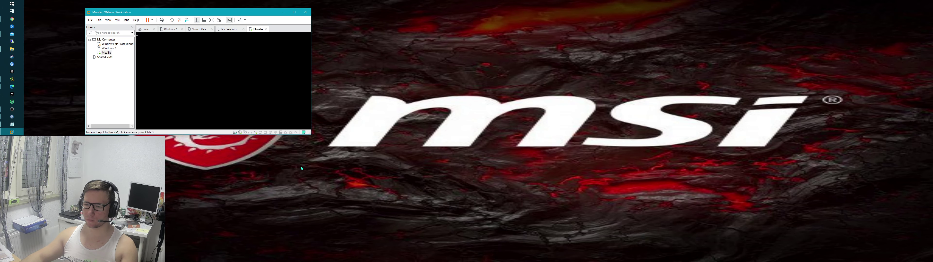
drag(384, 224, 456, 261)
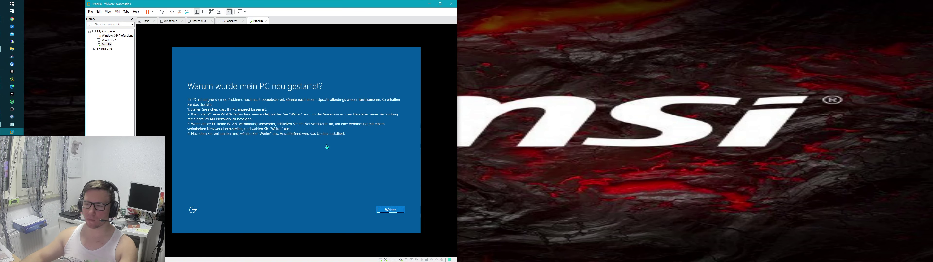
Step: Continue past the restart notice, keep region Deutschland, skip a second keyboard layout, choose no internet
click(390, 210)
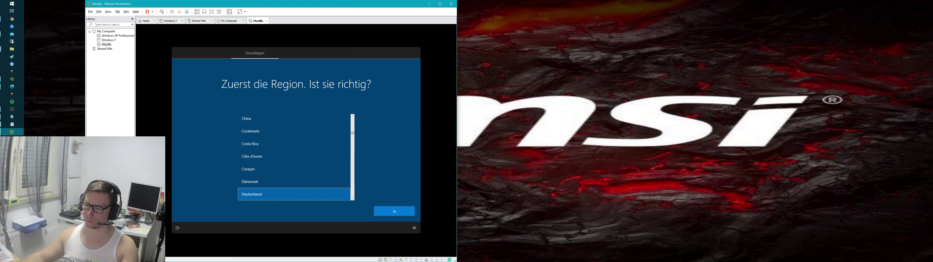
key(Return)
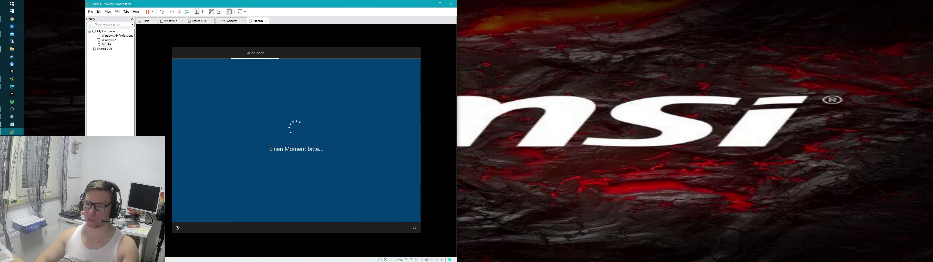
key(Return)
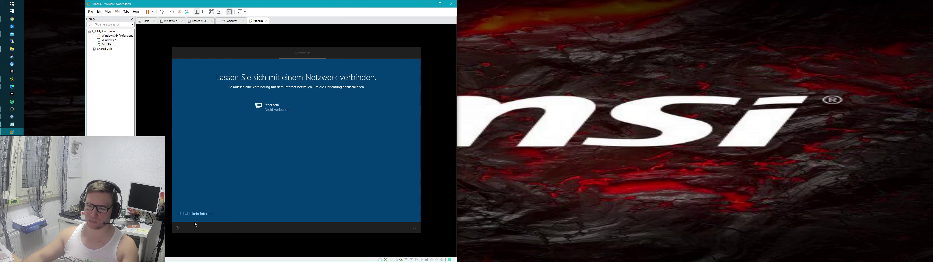
click(194, 215)
Step: Continue with limited offline setup and create the local account 'user'
click(209, 215)
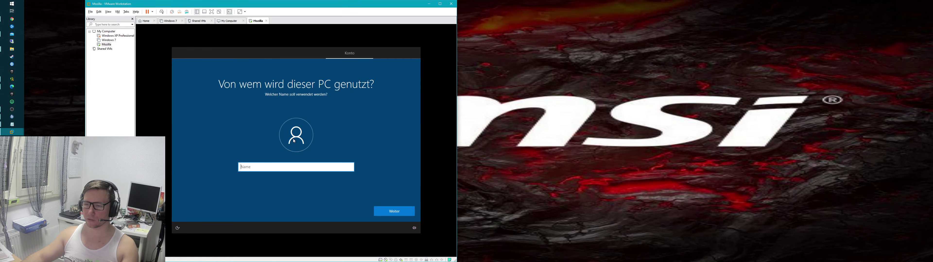
text(user)
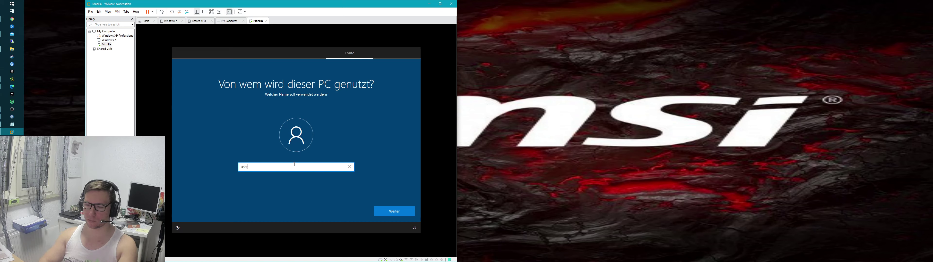
key(Return)
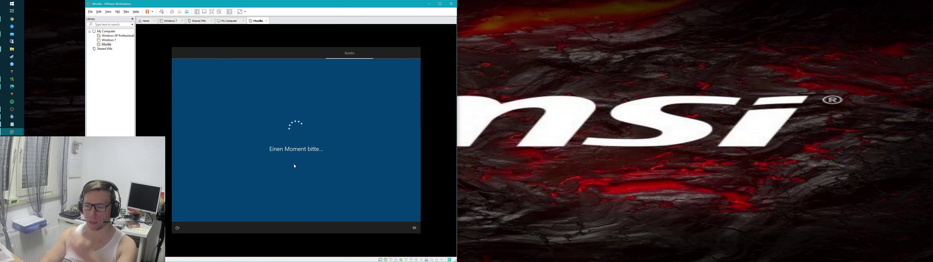
Step: Decline location, device finding, full diagnostics, inking, tailored experiences, advertising ID and Cortana
double_click(295, 166)
double_click(295, 167)
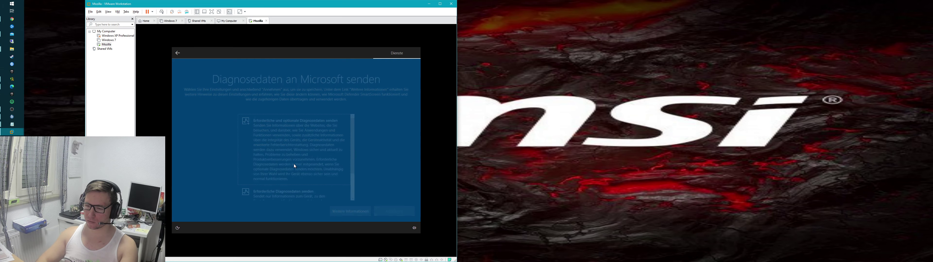
double_click(295, 166)
double_click(295, 167)
double_click(294, 166)
double_click(294, 166)
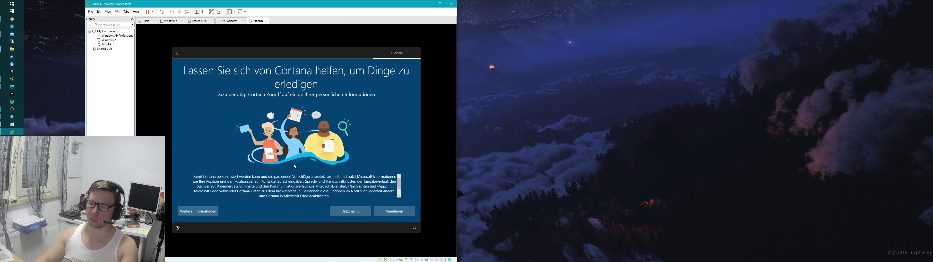
click(347, 212)
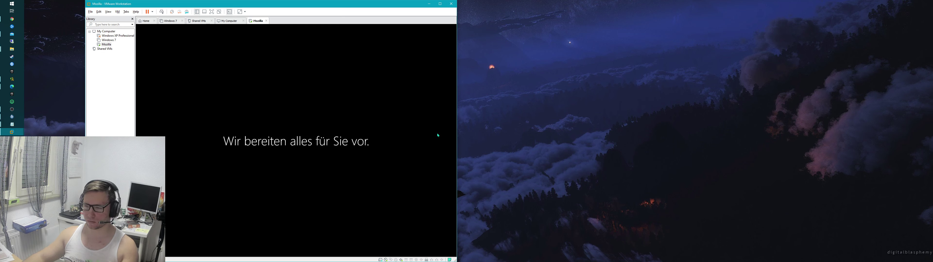
Step: Widen the VMware window, then narrow OBS and place it upper right beside the VM
drag(467, 139, 543, 141)
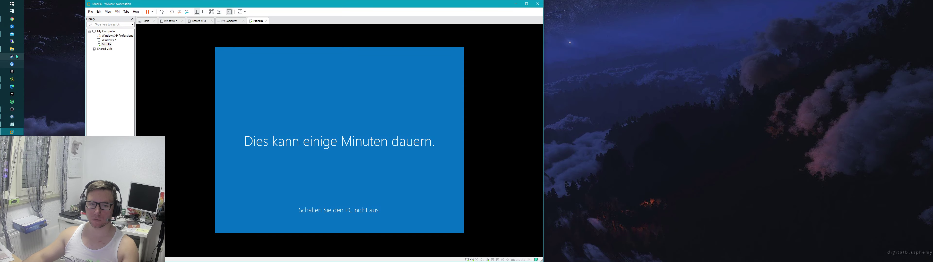
click(12, 109)
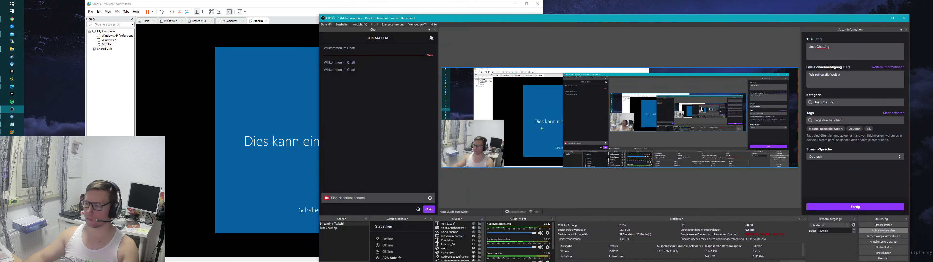
drag(319, 112, 531, 112)
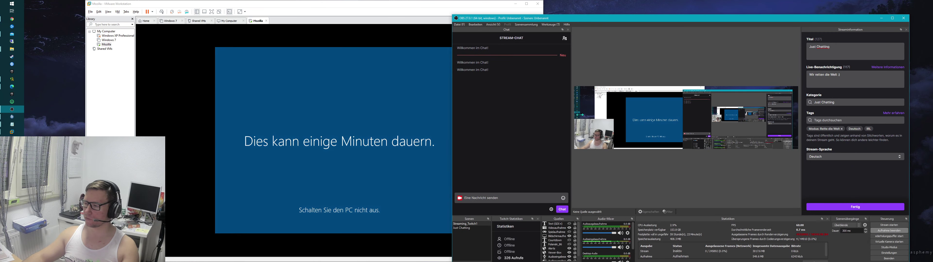
drag(635, 17, 657, 3)
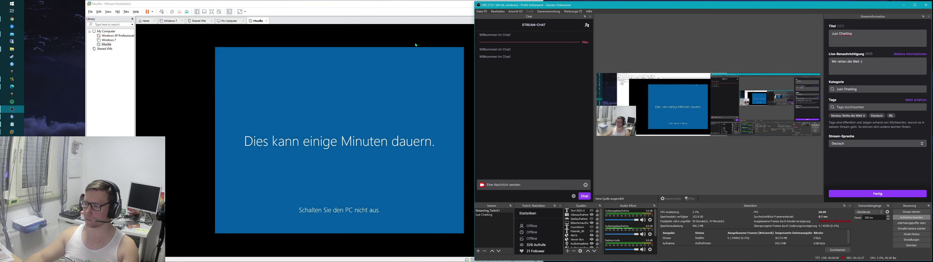
drag(409, 7, 357, 9)
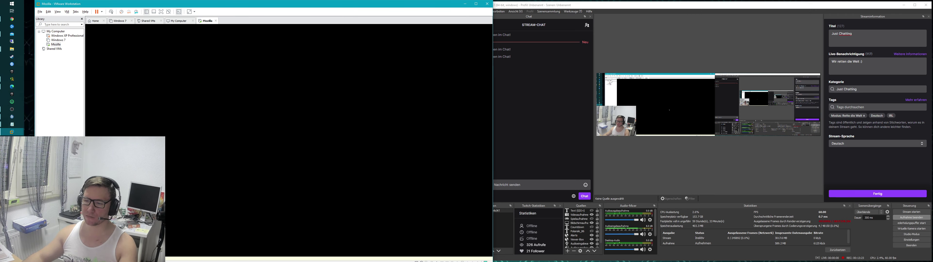
Step: Dismiss the guest's display driver and Edge popups, then check the VM's Removable Devices
click(403, 186)
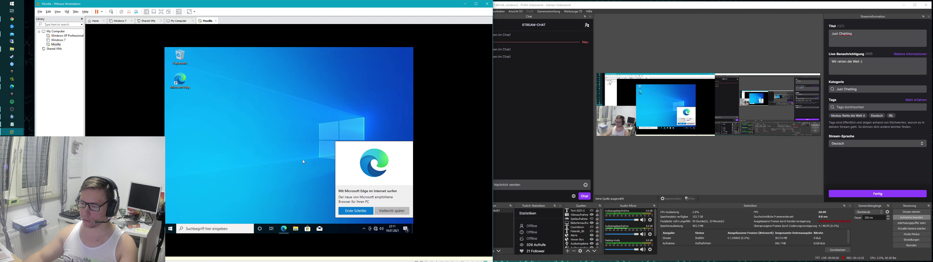
click(392, 211)
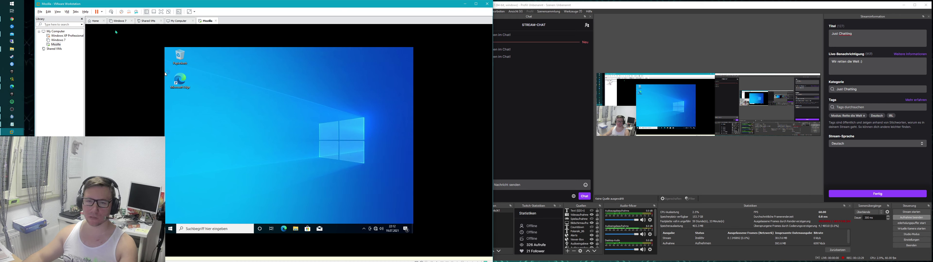
click(67, 13)
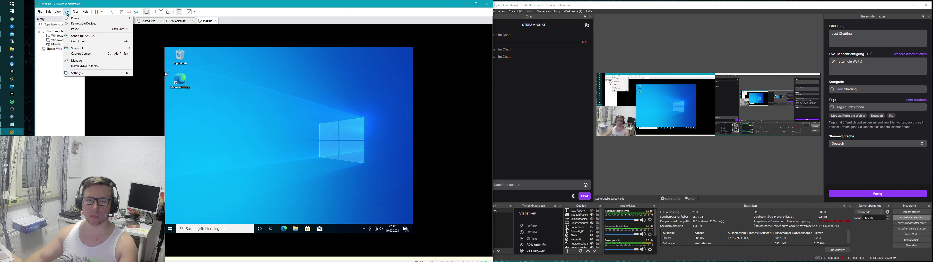
mouse_move(94, 23)
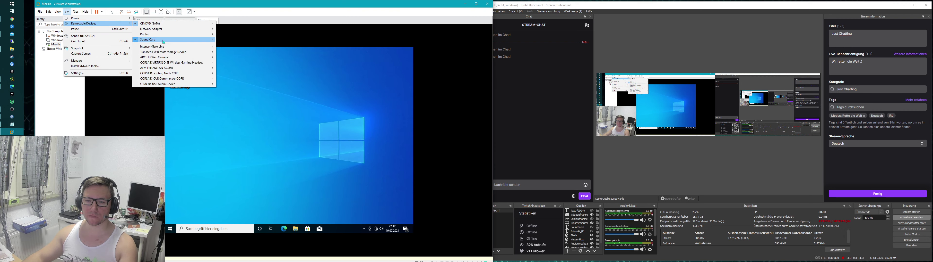
click(206, 90)
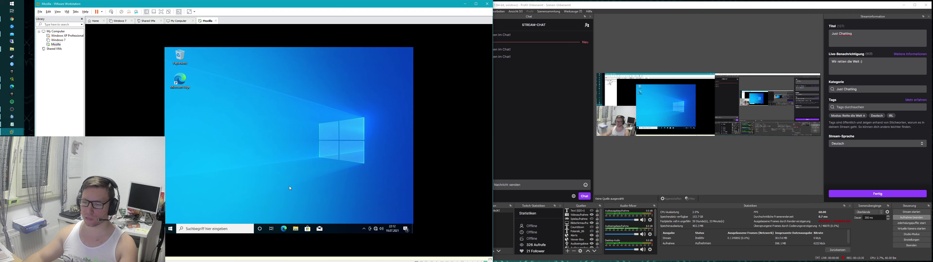
Step: Run setup64.exe from the VMware Tools DVD drive under Dieser PC in the guest
click(296, 229)
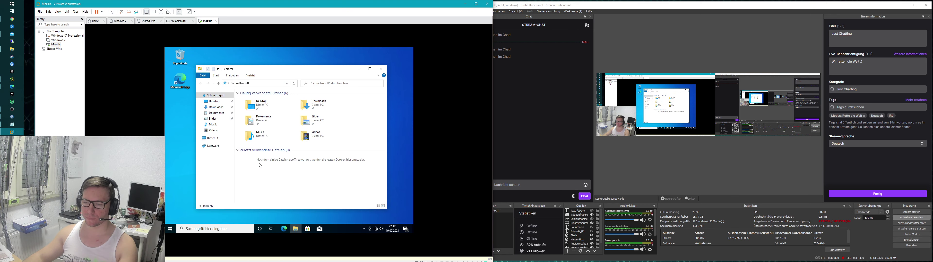
click(213, 138)
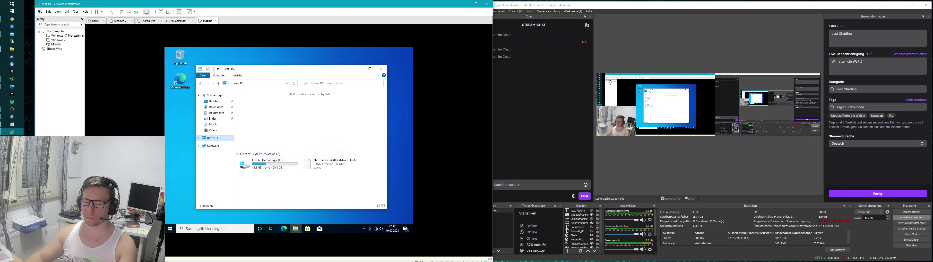
click(330, 173)
click(362, 203)
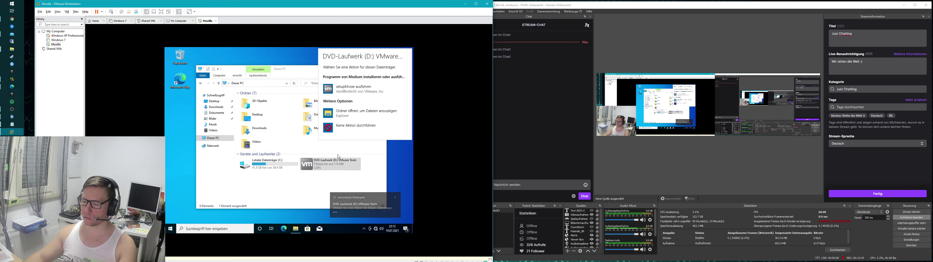
click(352, 90)
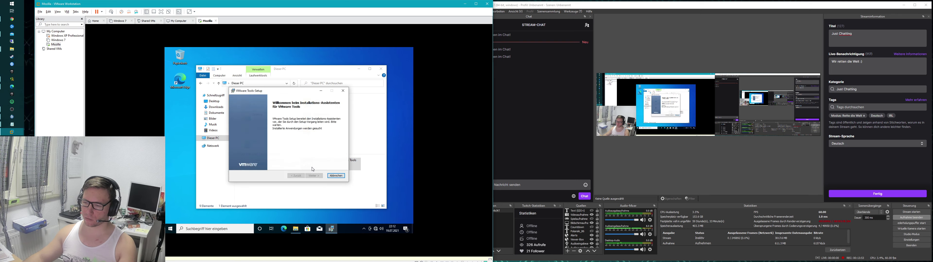
Step: Go through the VMware Tools wizard with the default installation type and install it
click(314, 176)
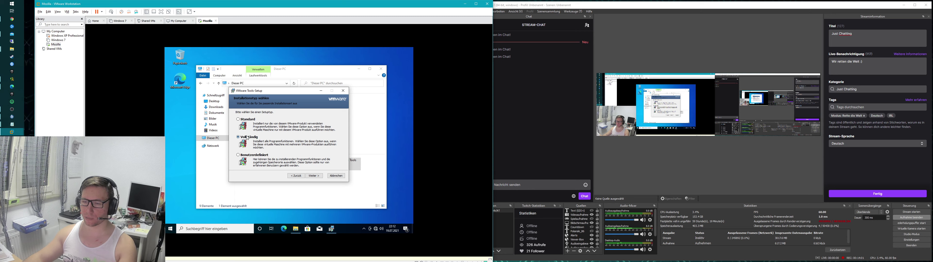
click(313, 176)
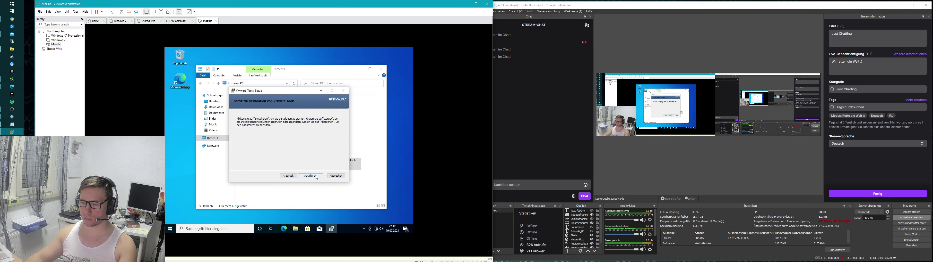
click(314, 176)
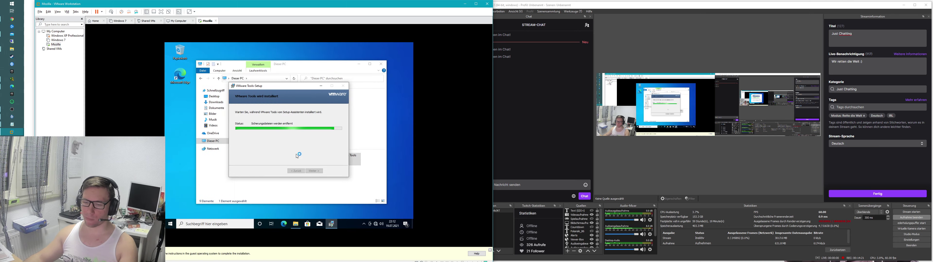
drag(377, 7, 351, 7)
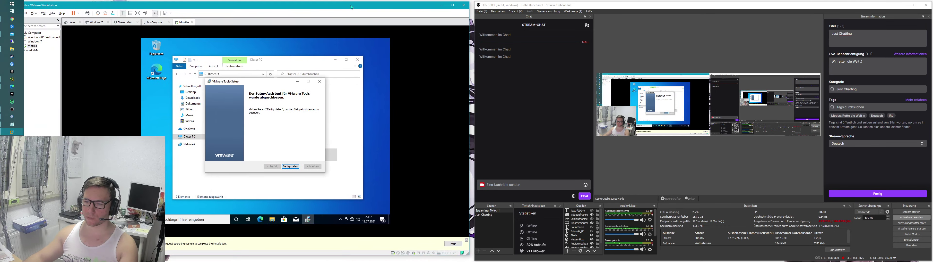
Step: Finish the VMware Tools setup so the guest restarts, and move the VMware window right
click(292, 168)
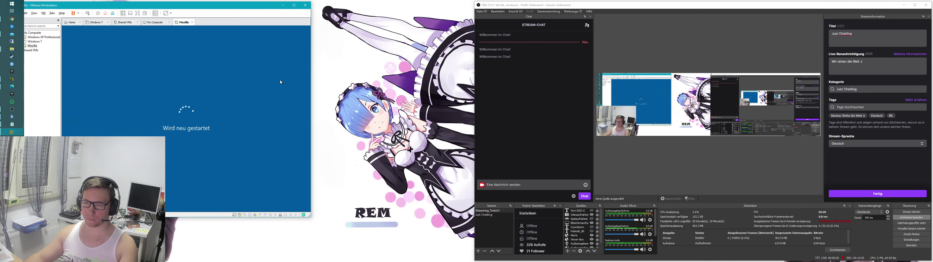
drag(195, 5, 281, 5)
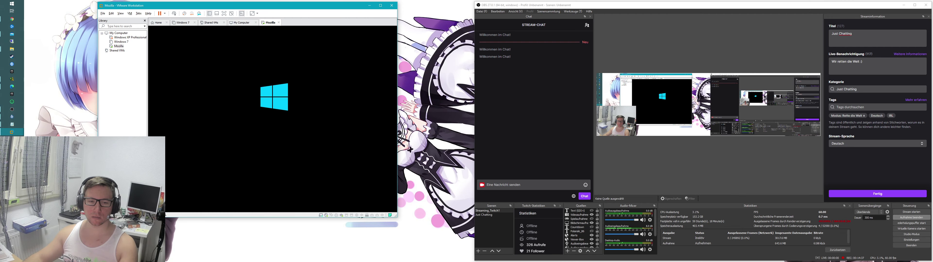
mouse_move(11, 126)
click(57, 77)
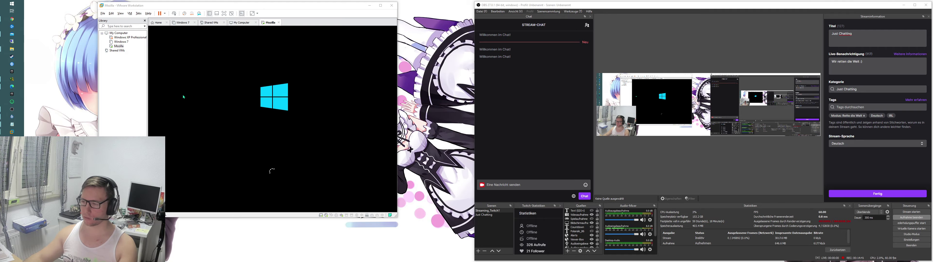
Step: Open USB-Laufwerk (G:) in a new host File Explorer window
key(super+e)
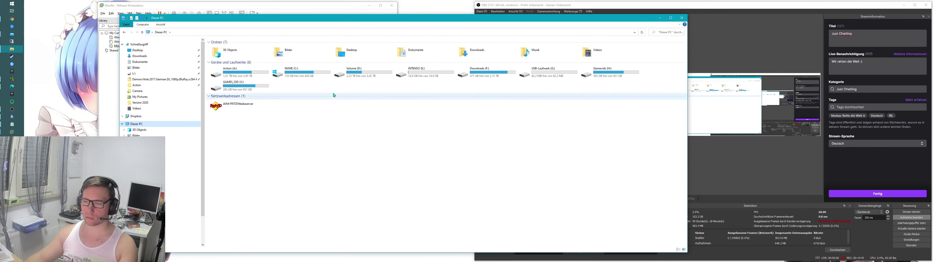
click(411, 67)
key(Right)
key(Right)
key(Return)
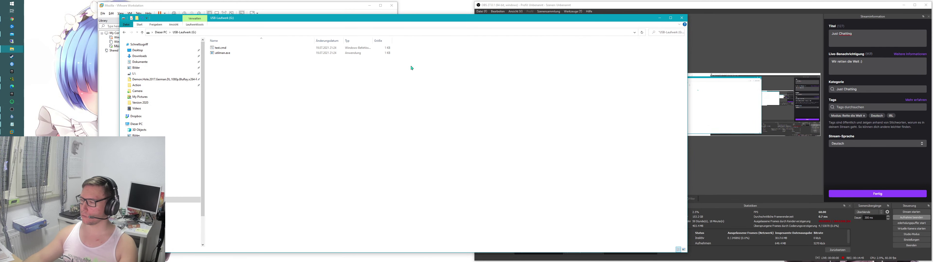
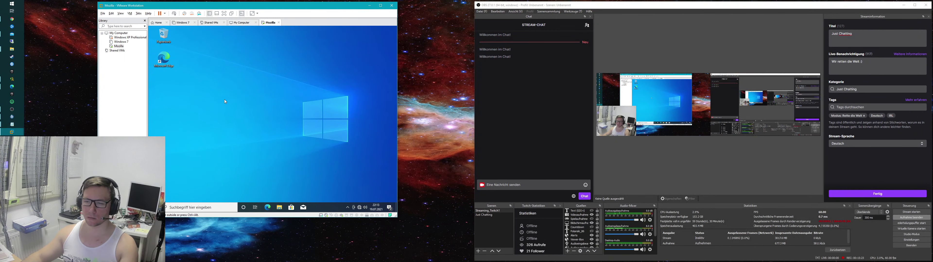
Step: Launch Microsoft Edge in the VM, dismiss the sync prompt and load google.de
double_click(164, 59)
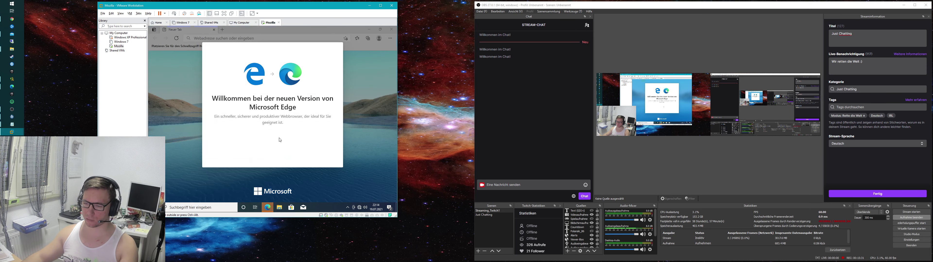
click(338, 49)
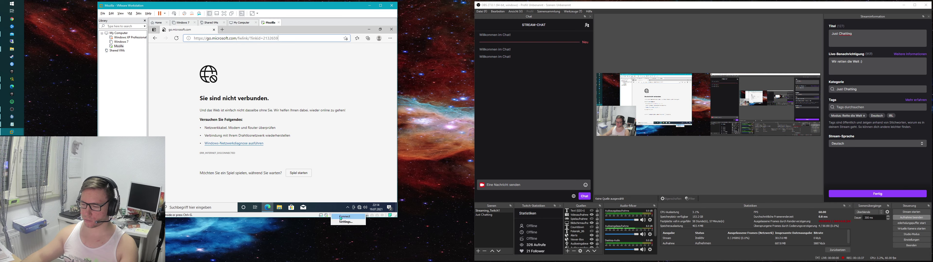
click(349, 121)
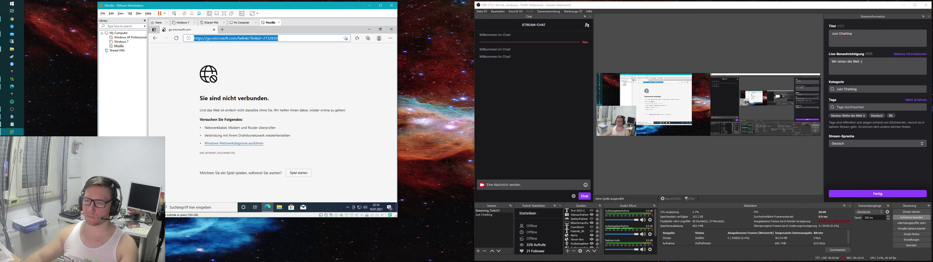
text(google.de)
key(Return)
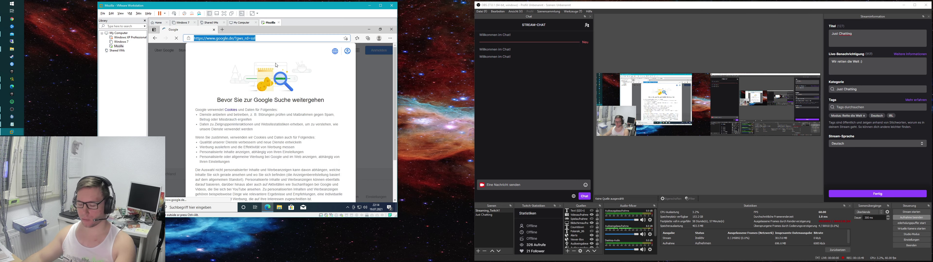
scroll(316, 134, down, 5)
Step: Accept Google's cookies, search 'mozilla download' and open the mozilla.org Firefox page
click(302, 181)
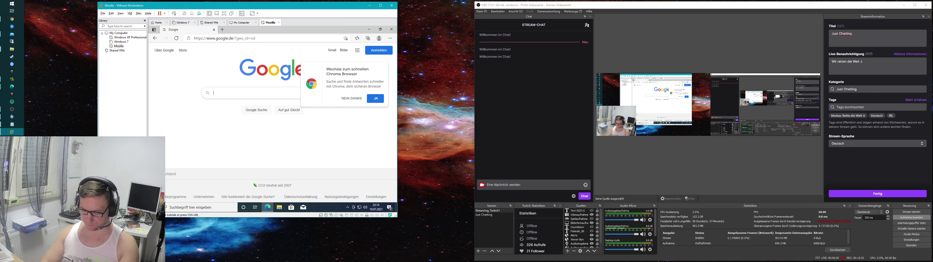
text(mozilla download)
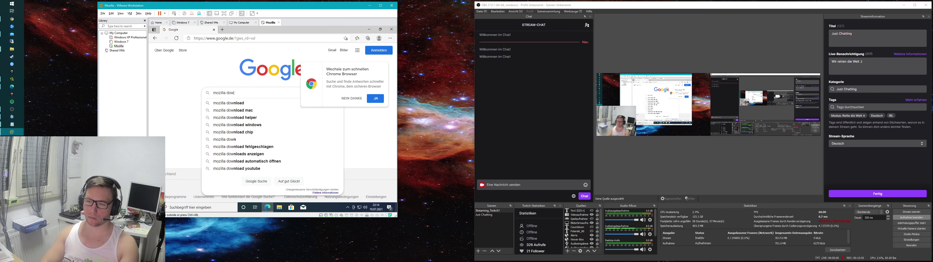
key(Return)
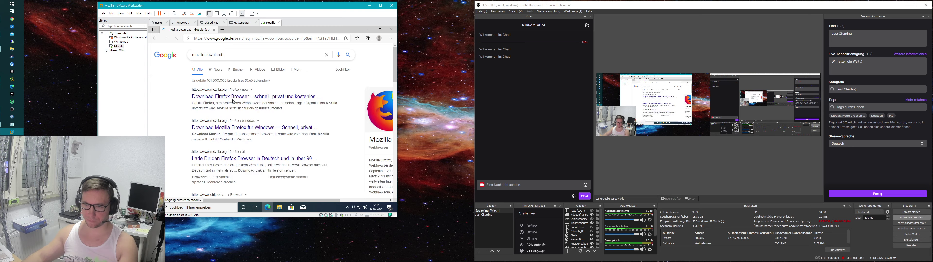
click(236, 97)
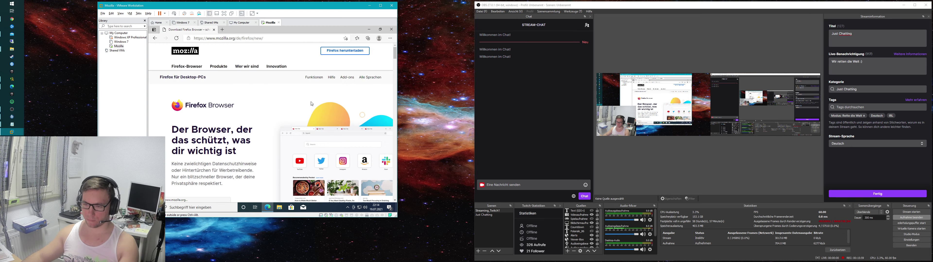
Step: Read the Firefox page, then download and run the Firefox installer
drag(259, 142, 159, 203)
click(166, 107)
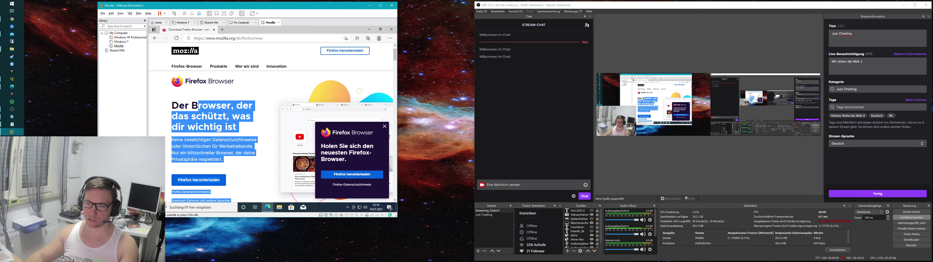
click(259, 145)
drag(259, 159, 202, 127)
click(259, 133)
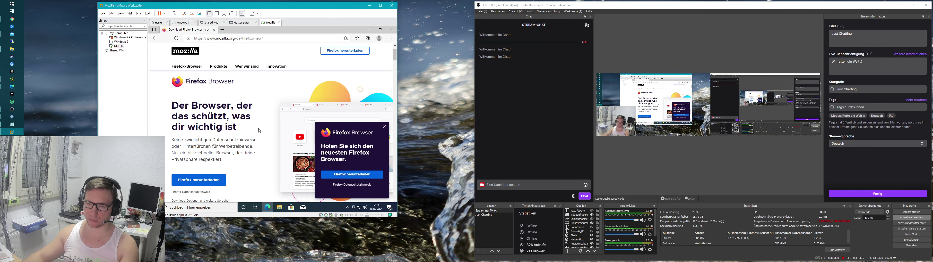
scroll(259, 133, down, 1)
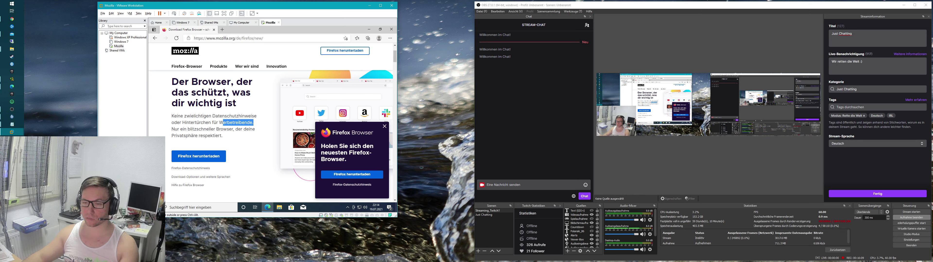
drag(253, 119, 223, 137)
click(241, 141)
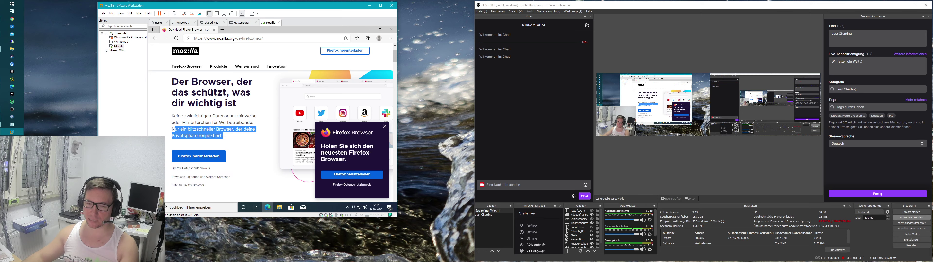
drag(172, 129, 229, 138)
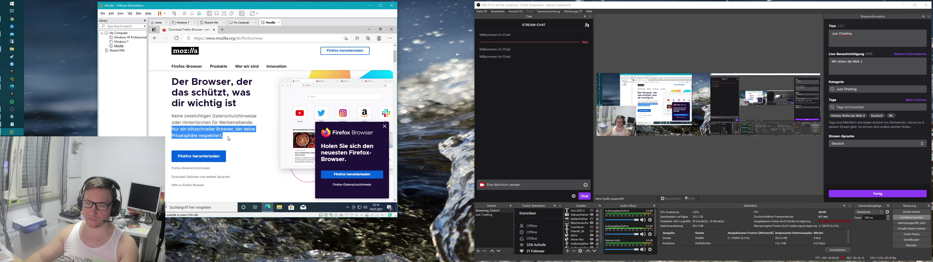
click(203, 157)
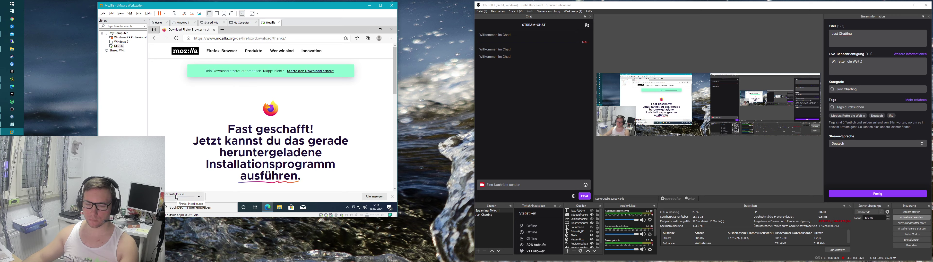
click(176, 197)
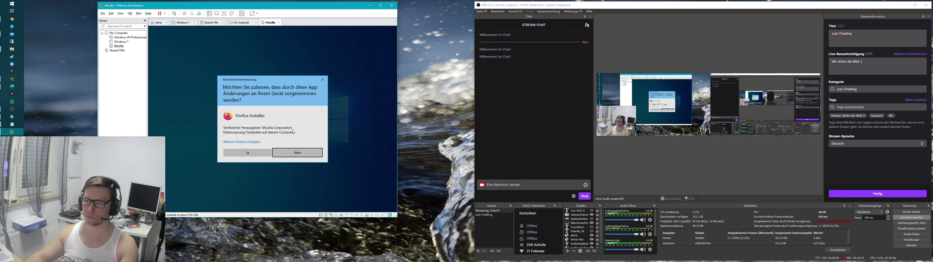
Step: Allow the installer, then skip pinning, default-browser and Edge import offers
click(247, 153)
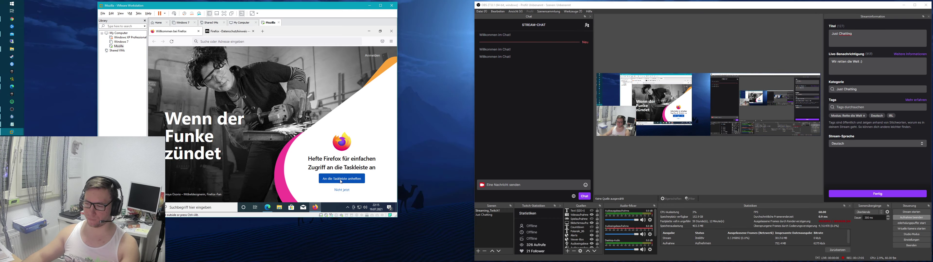
click(341, 179)
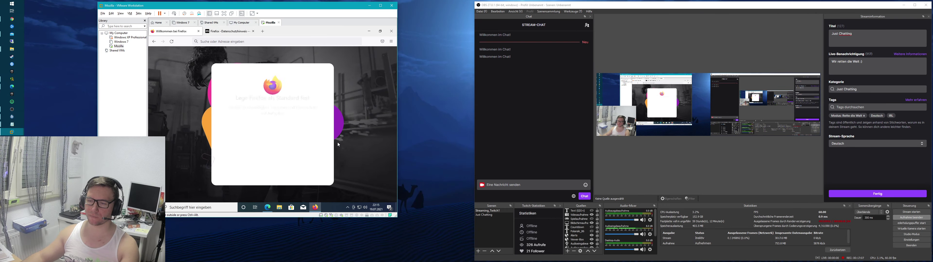
click(272, 169)
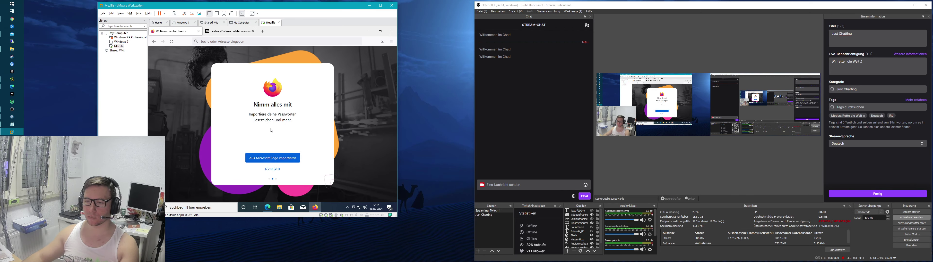
click(273, 169)
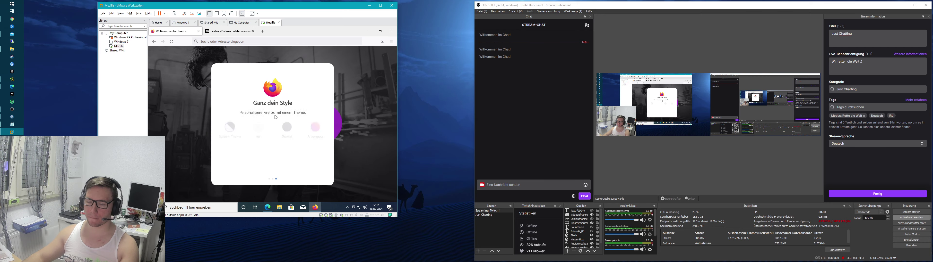
Step: Preview the dark, light and Alpenglow themes, then save the light theme
click(287, 133)
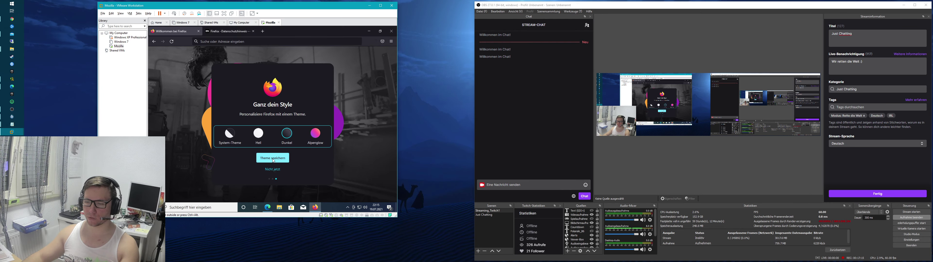
click(259, 133)
click(315, 132)
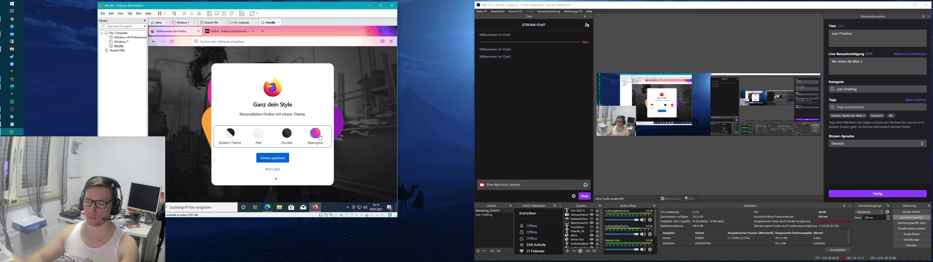
click(286, 133)
click(258, 132)
click(272, 158)
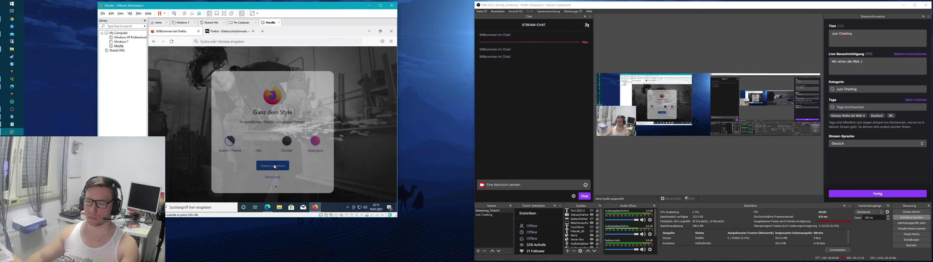
click(261, 99)
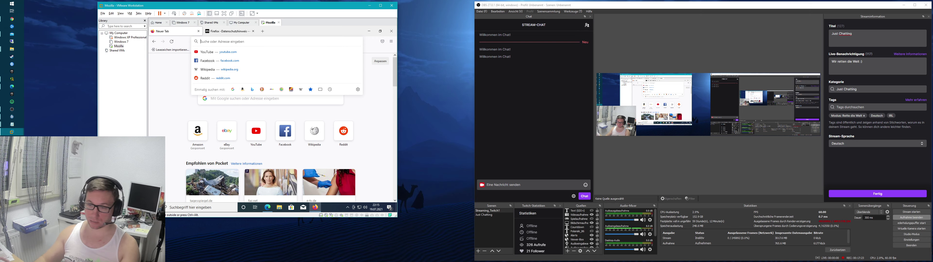
Step: Load outlook.de and start a free account with an outlook.com address name
text(outlook.de)
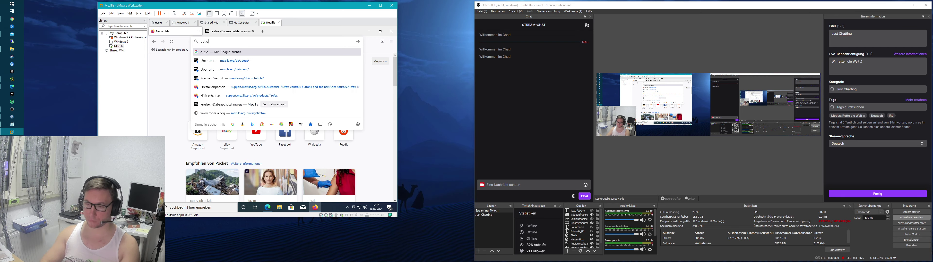
key(Return)
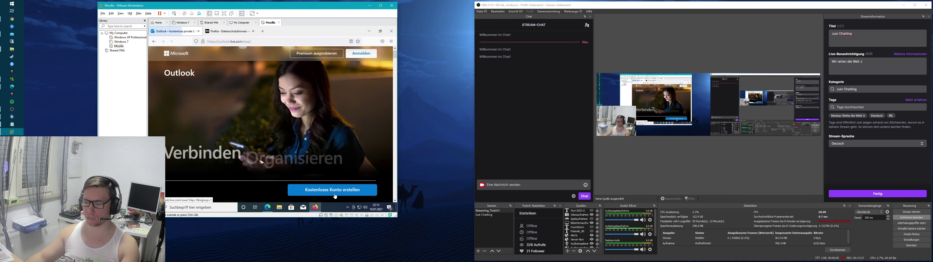
click(332, 190)
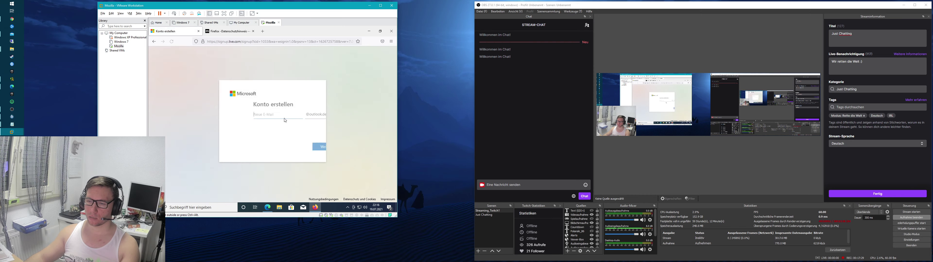
click(300, 114)
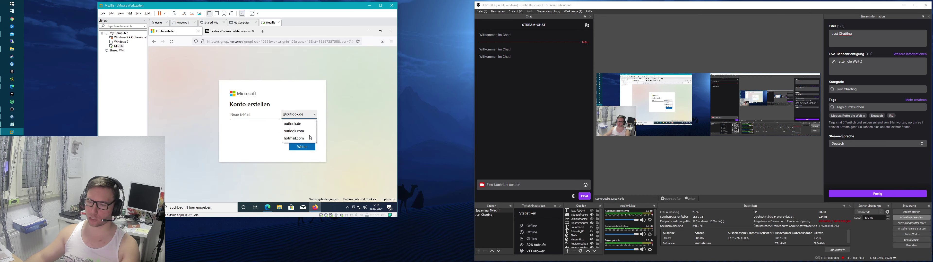
click(299, 127)
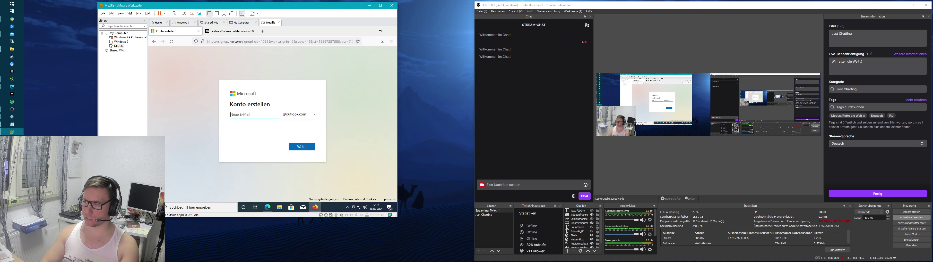
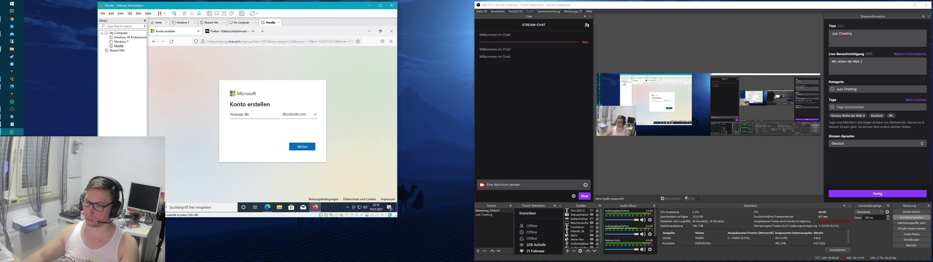
click(305, 146)
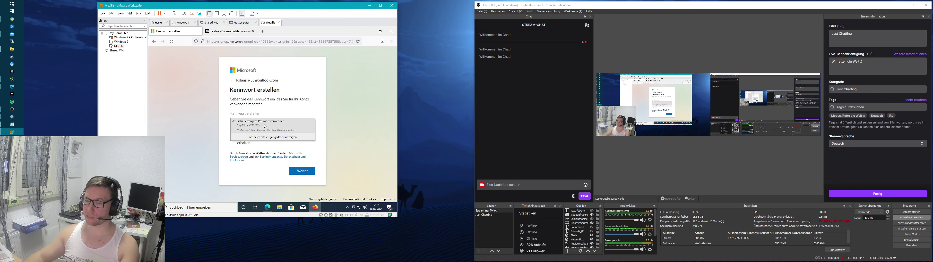
Step: Use Firefox's generated password, shown as plain text, and continue
click(279, 125)
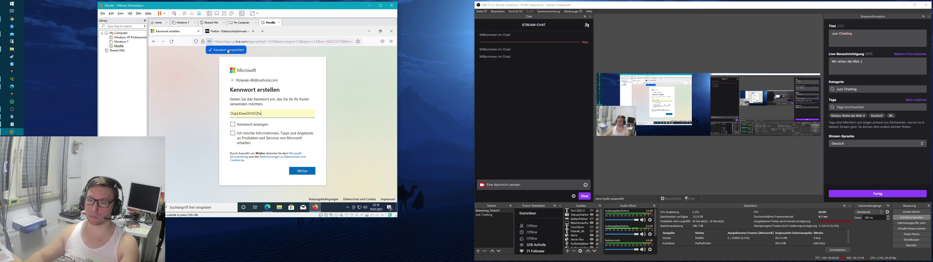
click(232, 124)
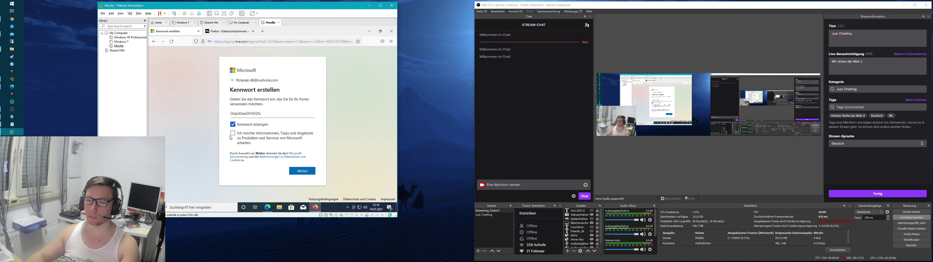
click(302, 171)
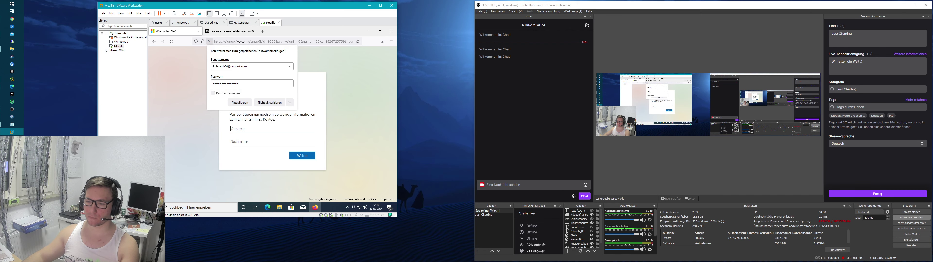
Step: Enter the first and last name and submit them
text(Pos)
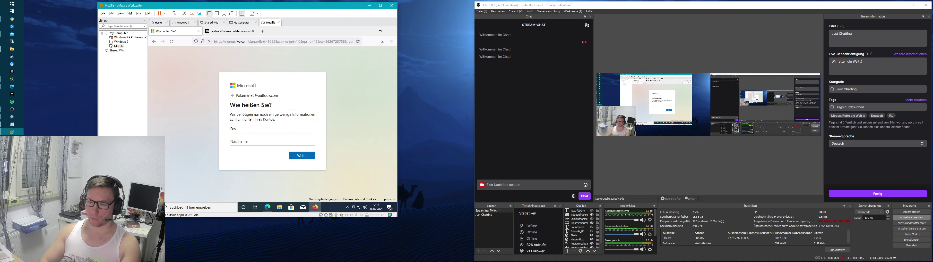
key(BackSpace)
text(lanski)
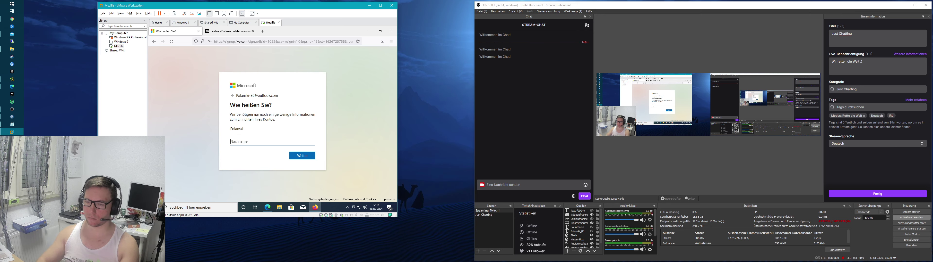
text(86)
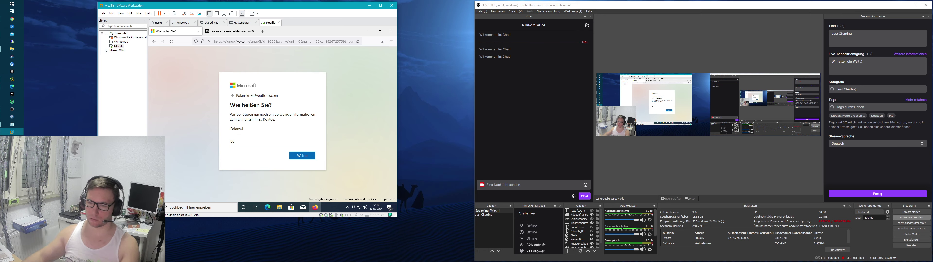
click(306, 159)
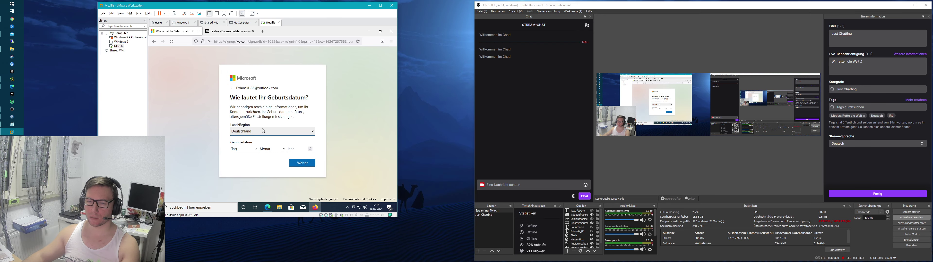
Step: Set the birth date to day 1, Januar, 1990 and continue
click(243, 148)
click(239, 52)
click(272, 148)
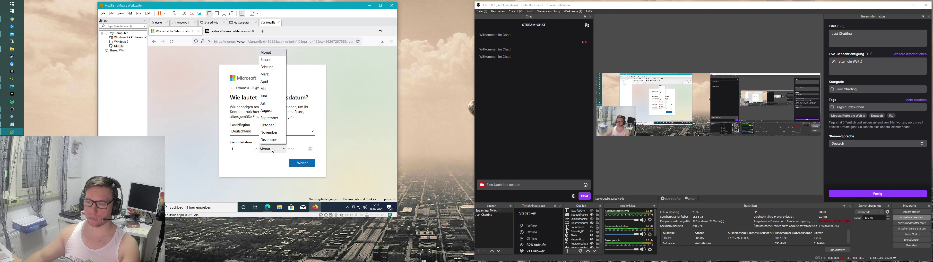
click(271, 59)
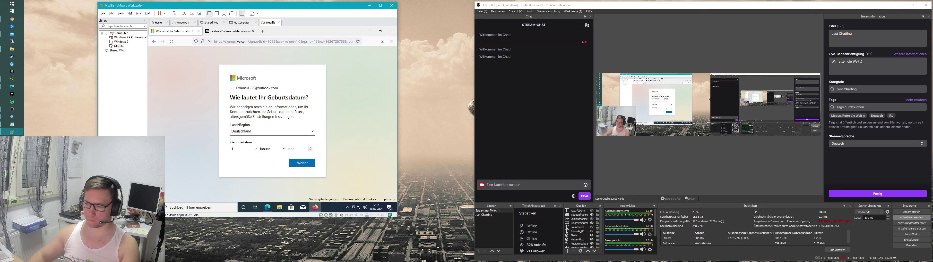
text(1990)
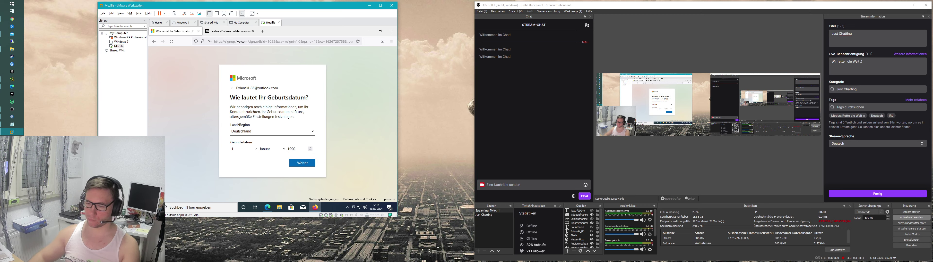
click(302, 163)
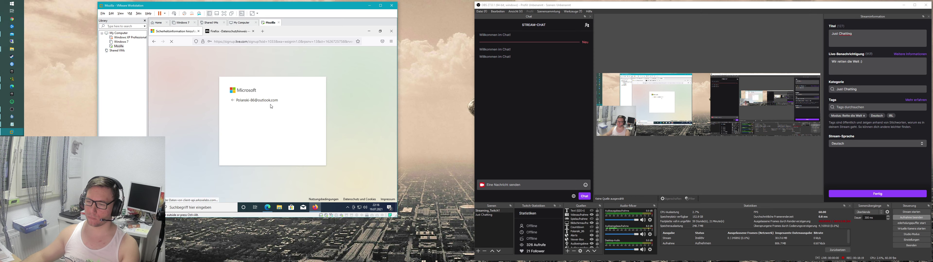
Step: Solve the verification puzzle by rotating the lantern image upright
click(271, 151)
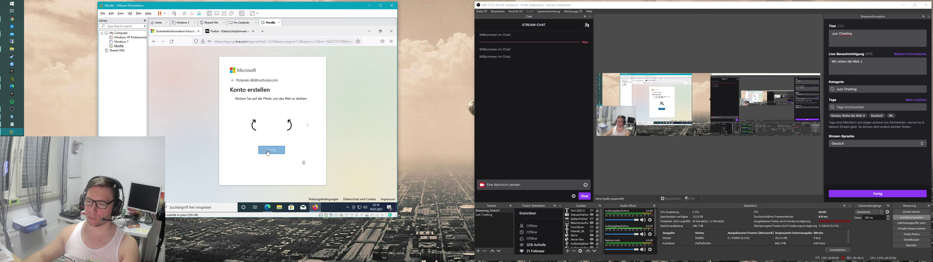
click(294, 129)
click(274, 150)
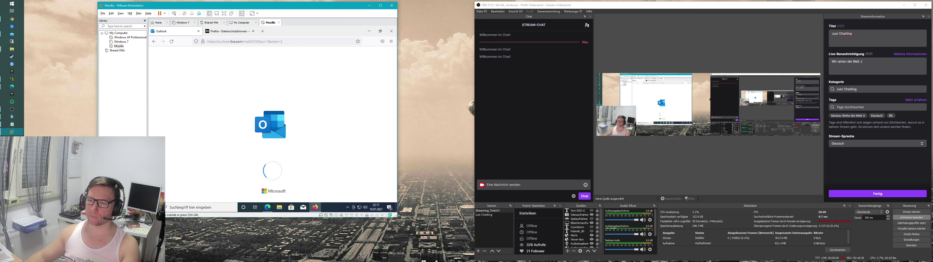
Step: Let the Outlook inbox finish loading and open a new Firefox tab
click(295, 41)
key(End)
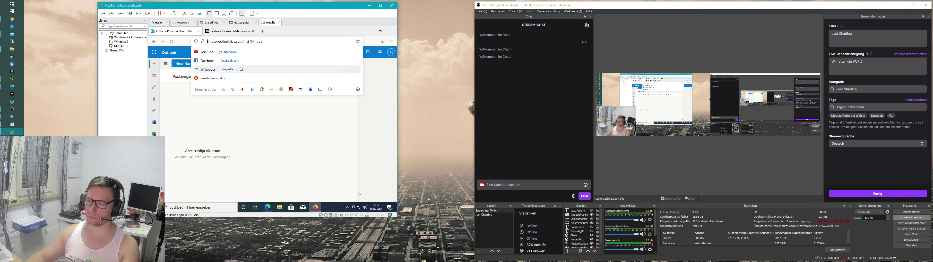
click(191, 100)
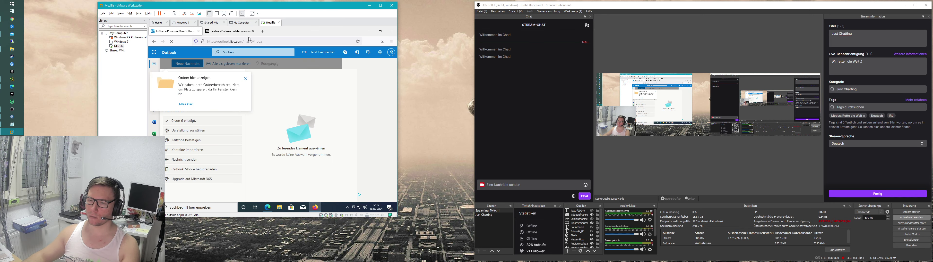
click(262, 31)
Step: Load google.de, accept the cookie notice with 'Ich stimme zu' and go to Anmelden
text(google)
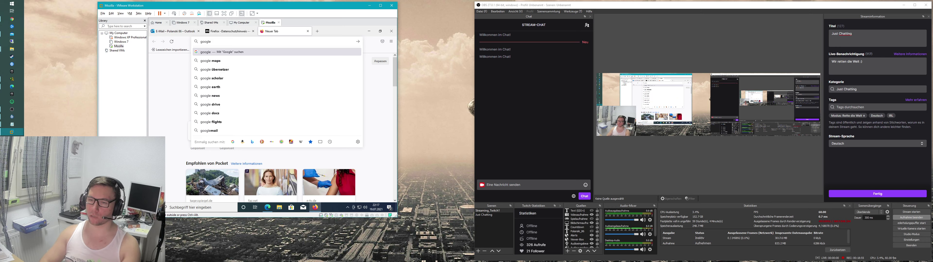
key(Return)
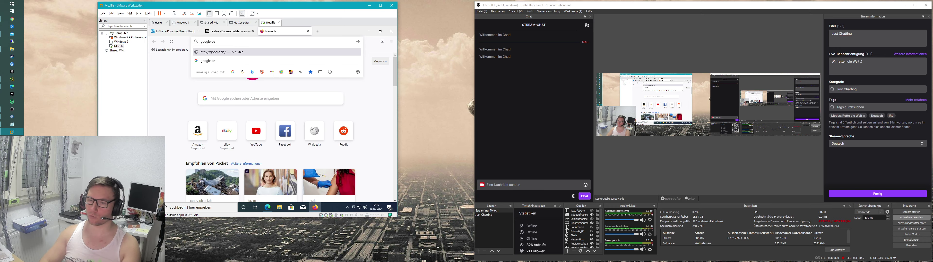
scroll(311, 156, down, 5)
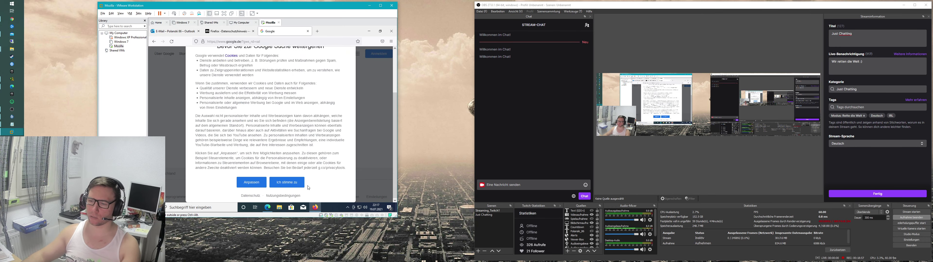
click(295, 183)
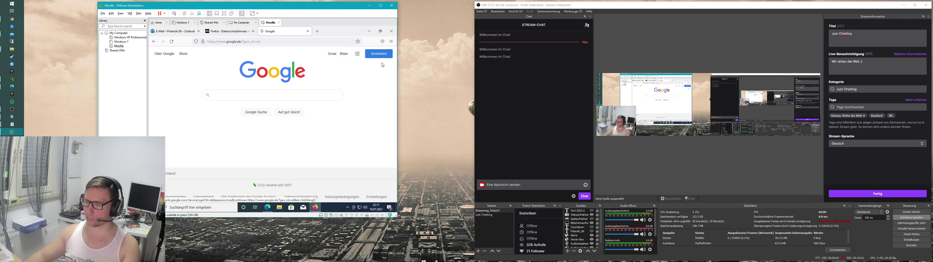
click(379, 54)
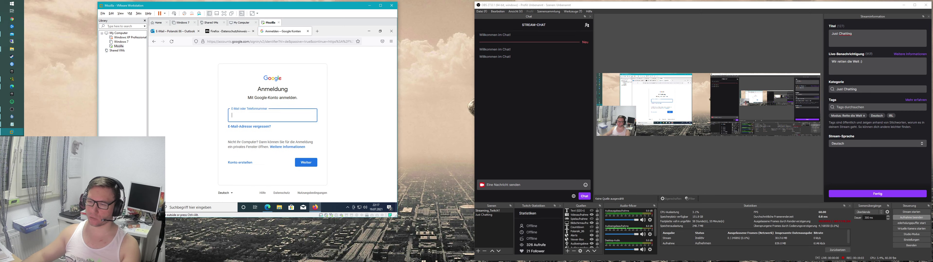
Step: Choose Konto erstellen › Für mich selbst to open the personal sign-up form
click(245, 168)
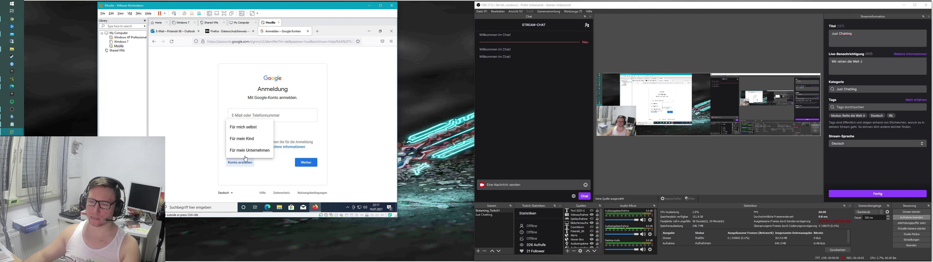
click(253, 127)
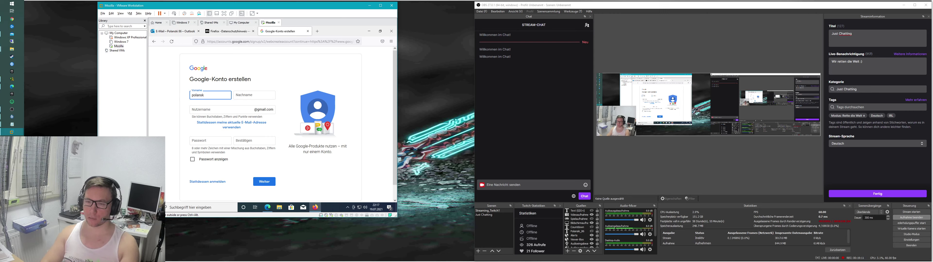
Step: Fill in the first and last name fields
text(polanski)
click(254, 95)
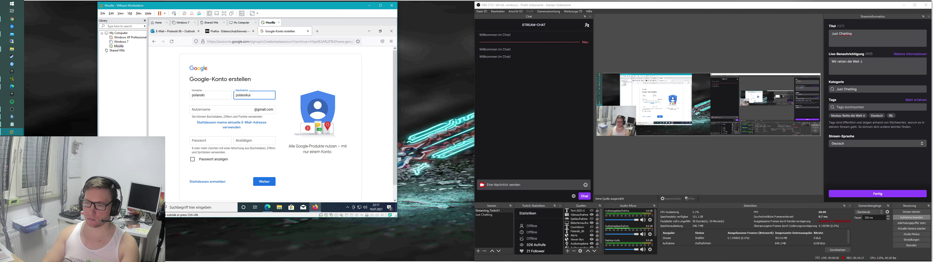
text(polanski)
click(217, 109)
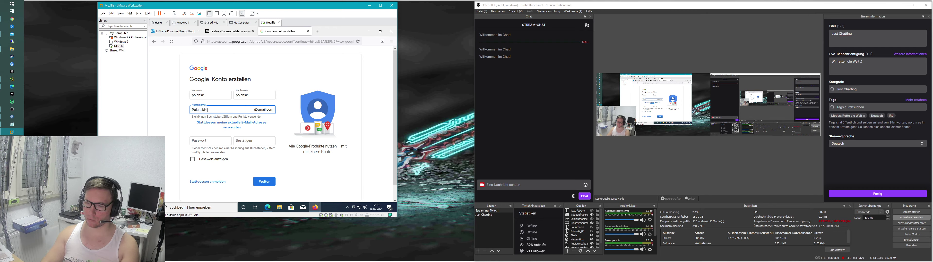
Step: Adjust the Gmail username until it is accepted as available
key(Tab)
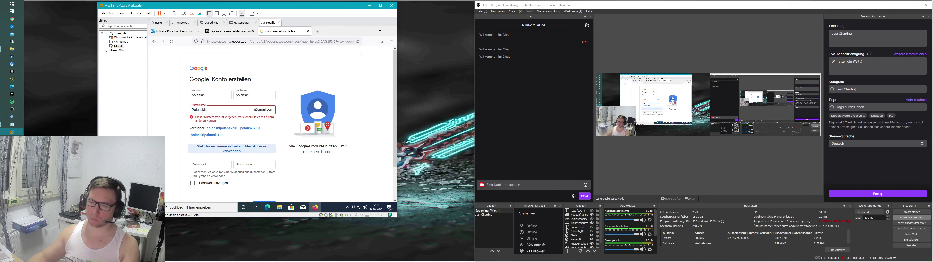
click(218, 109)
text(k)
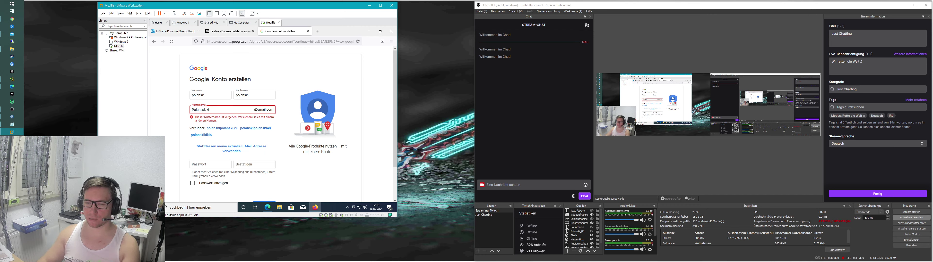
click(289, 141)
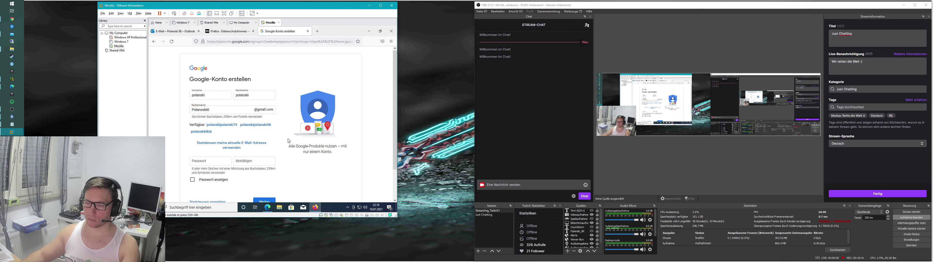
key(shift+Tab)
key(BackSpace)
key(BackSpace)
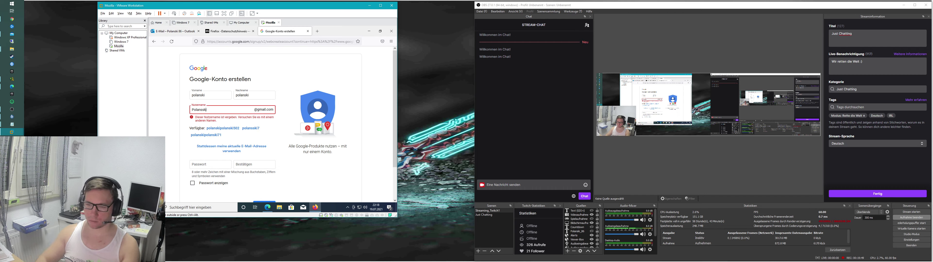
key(BackSpace)
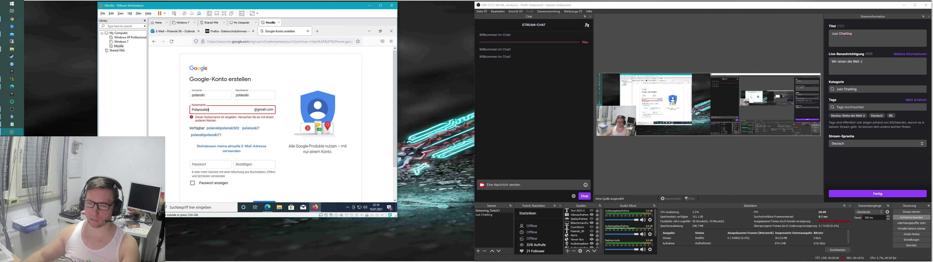
text(i)
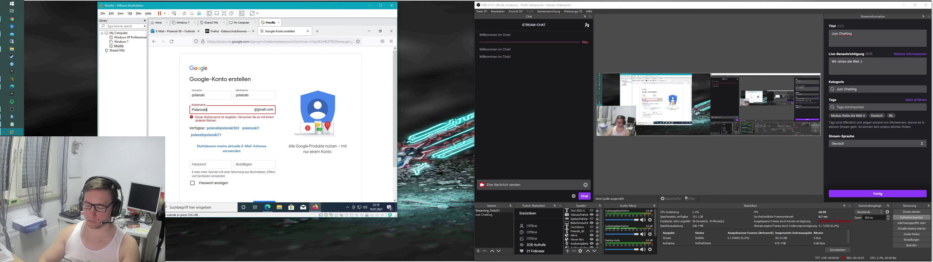
text(i)
click(287, 135)
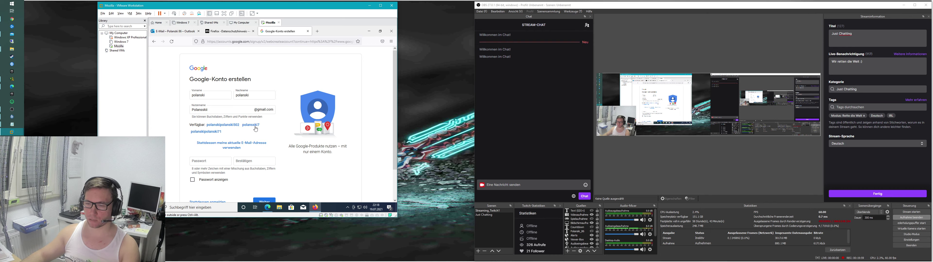
Step: Fill both password fields with Firefox's generated password and submit the form
click(210, 161)
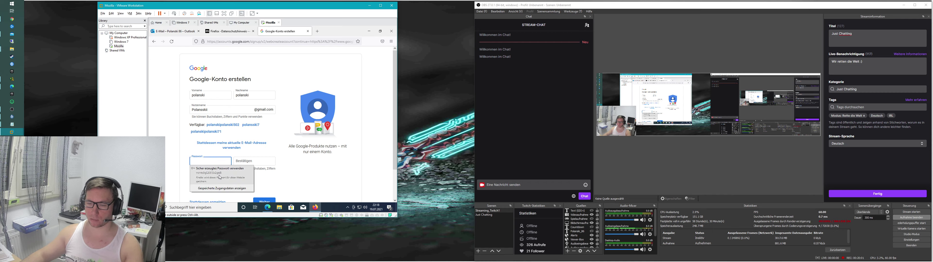
click(224, 182)
click(186, 176)
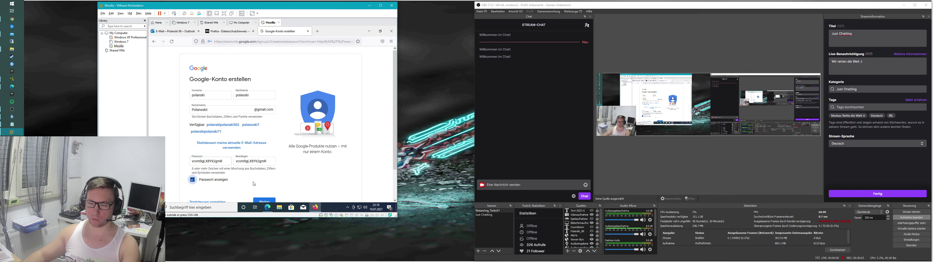
scroll(190, 180, down, 2)
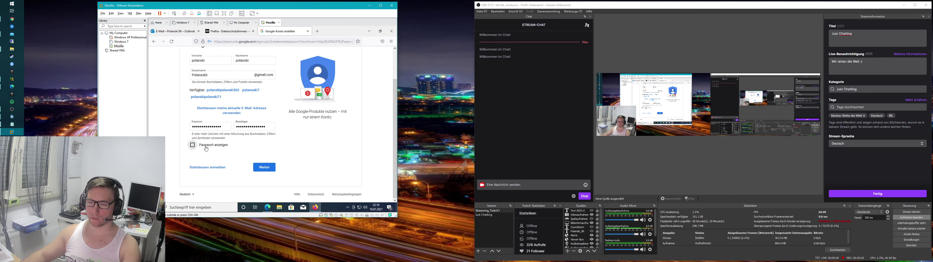
click(264, 167)
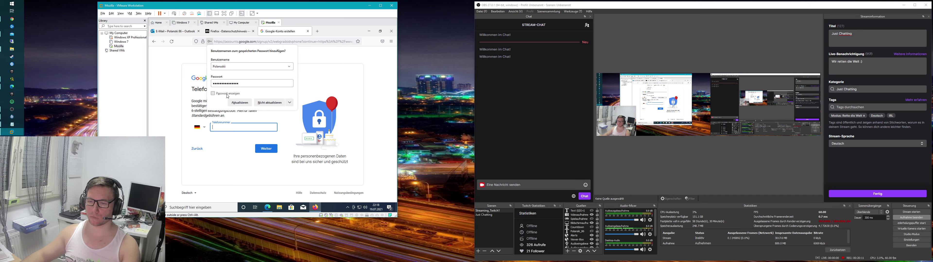
Step: Close Firefox's save-login prompt without saving, staying on 'Telefonnummer bestätigen'
click(290, 103)
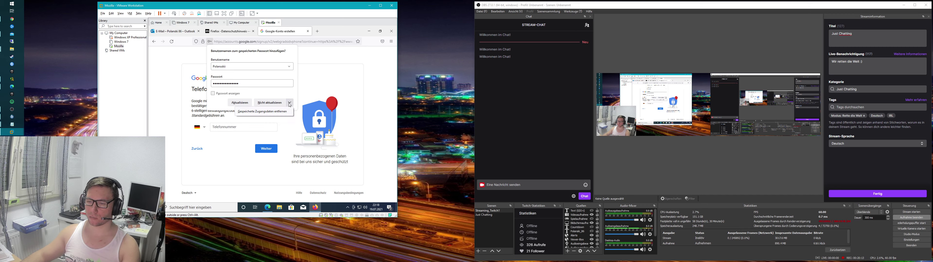
key(Escape)
key(Escape)
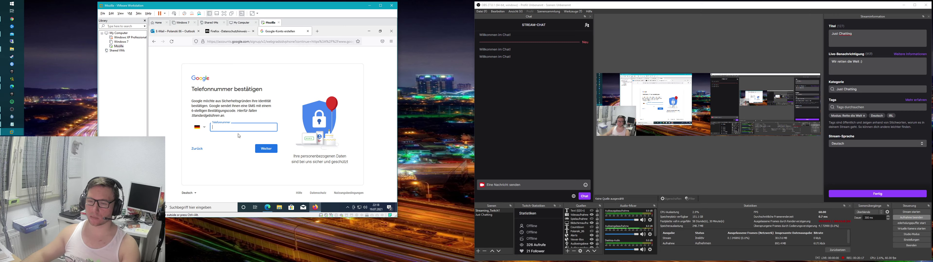
click(231, 137)
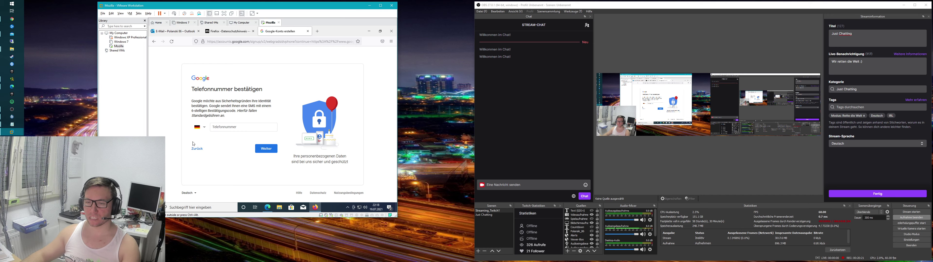
Step: Change the last name, fill both password fields with Firefox's generated password, and resubmit
click(196, 149)
key(Tab)
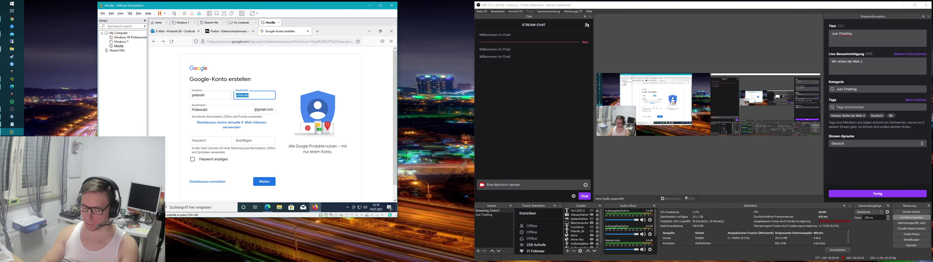
text(kiki)
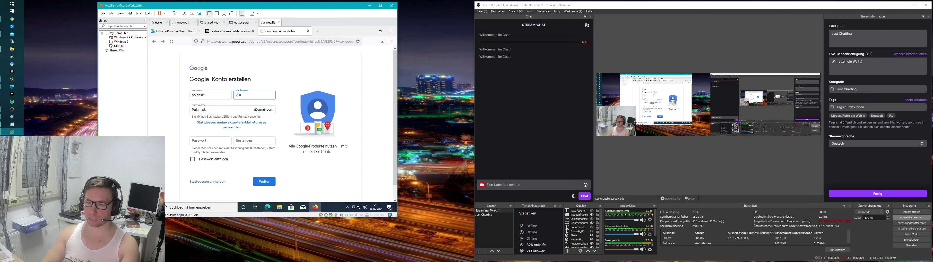
text(kaka)
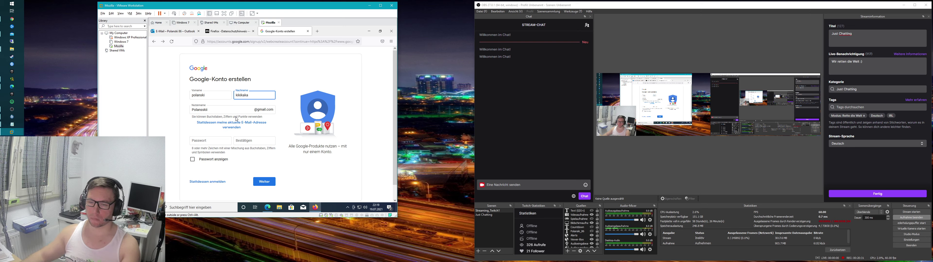
click(201, 141)
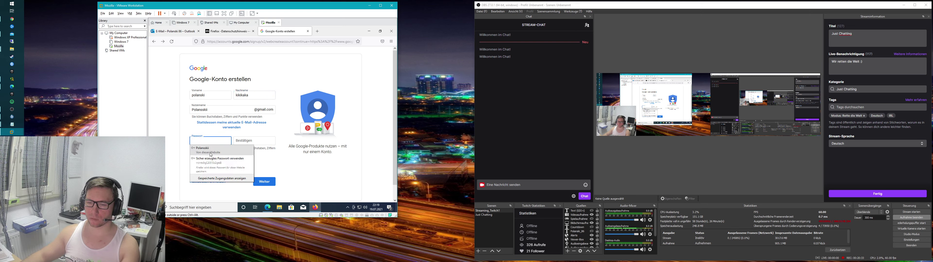
click(217, 161)
click(253, 141)
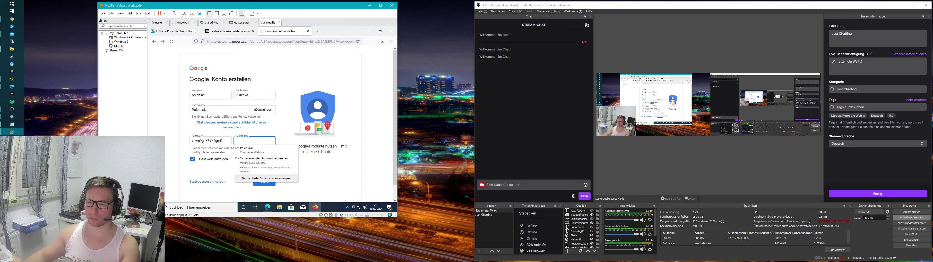
click(255, 150)
click(265, 184)
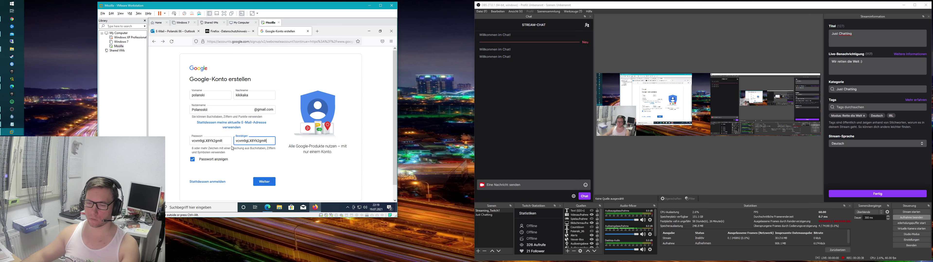
click(265, 182)
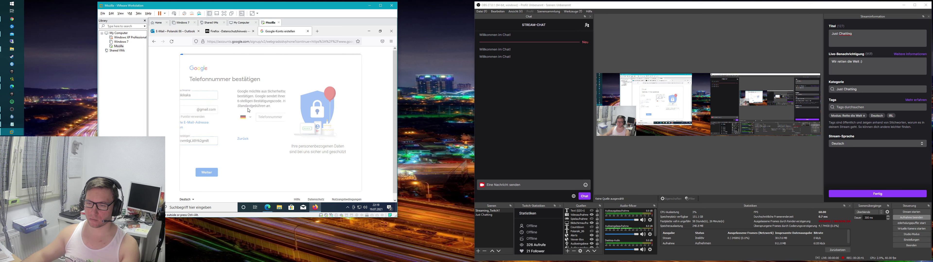
Step: Replace the first and last name with new ones, paste the password into both fields, and resubmit
click(197, 148)
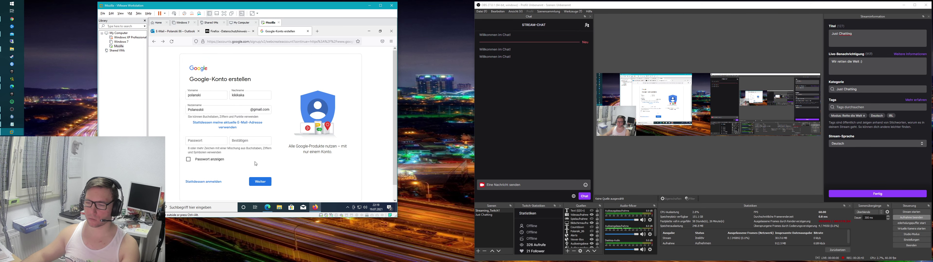
key(Tab)
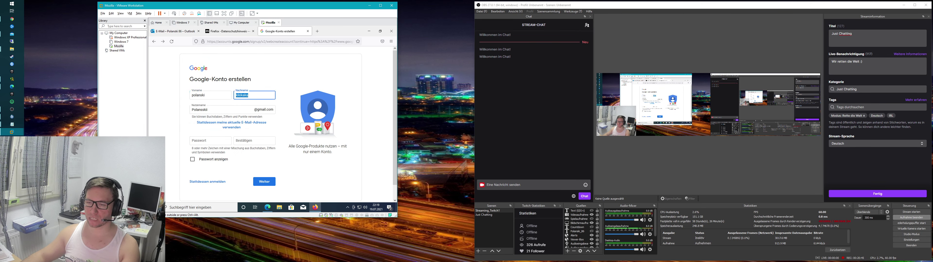
key(BackSpace)
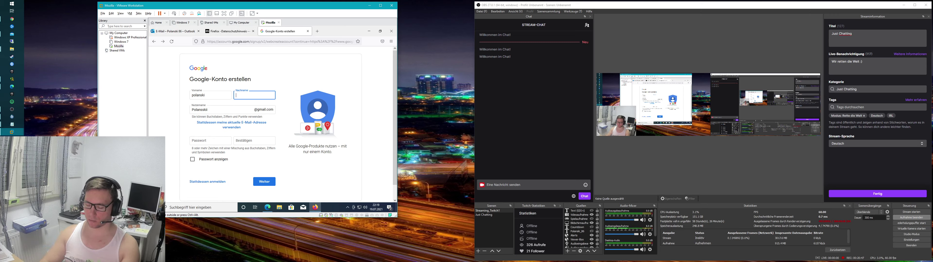
key(shift+Tab)
key(BackSpace)
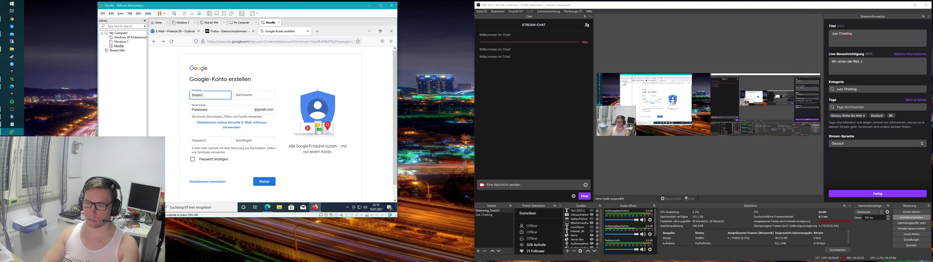
key(BackSpace)
key(BackSpace)
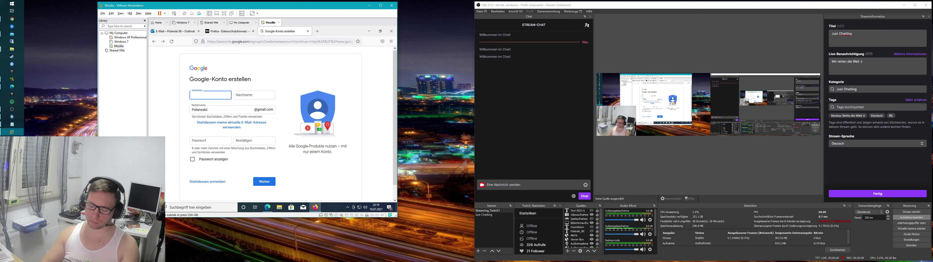
key(Tab)
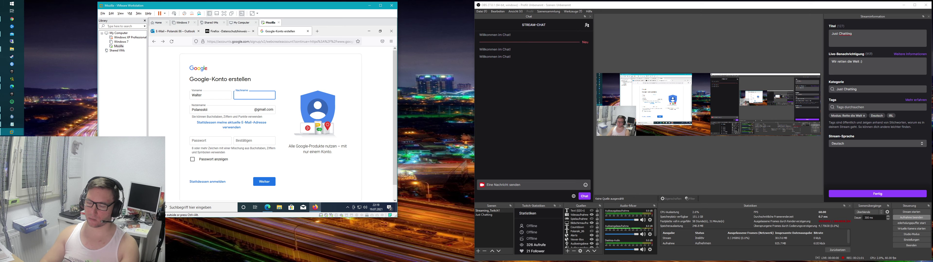
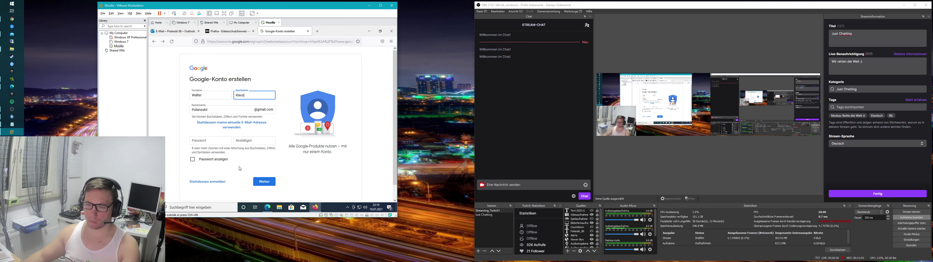
key(Tab)
key(ctrl+v)
key(Tab)
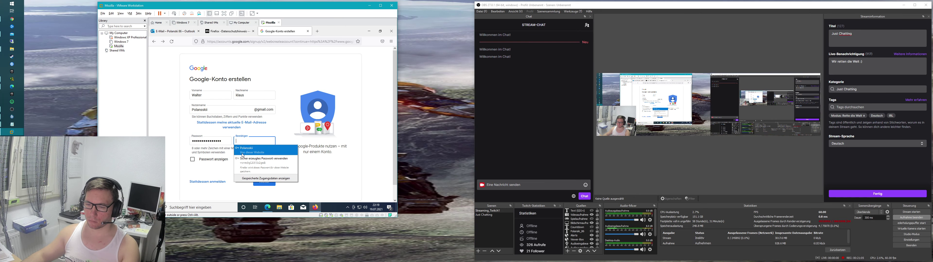
key(ctrl+v)
click(264, 182)
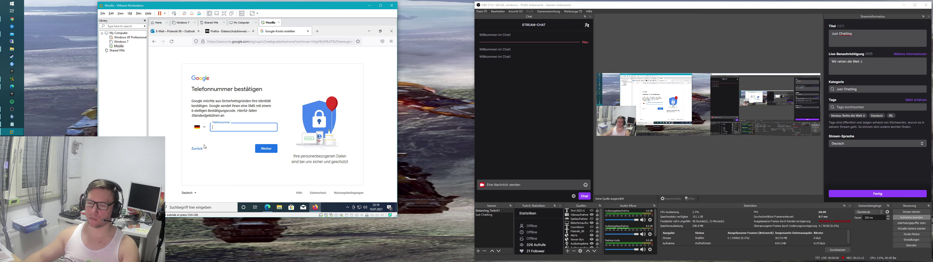
Step: Back on the form, change the Gmail username's last letter and clear the last-name field
click(197, 149)
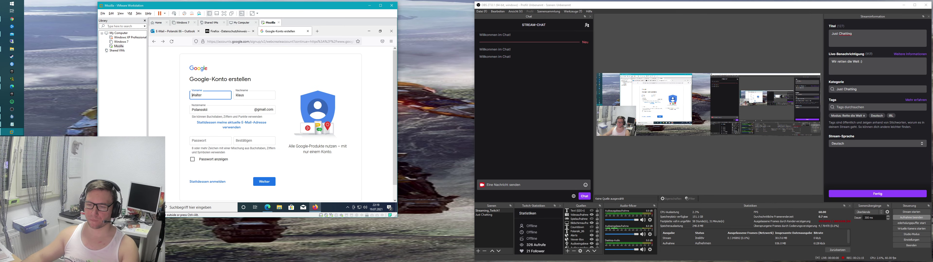
click(208, 109)
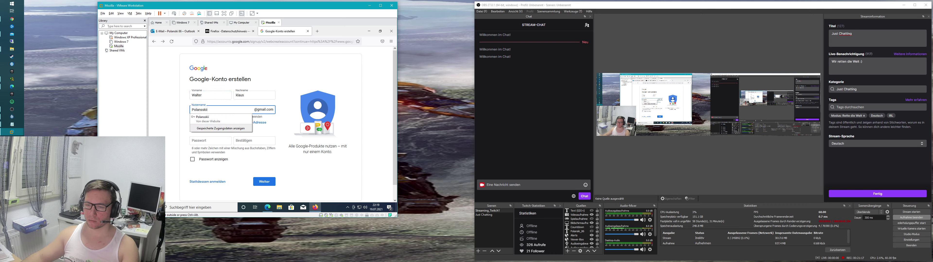
key(BackSpace)
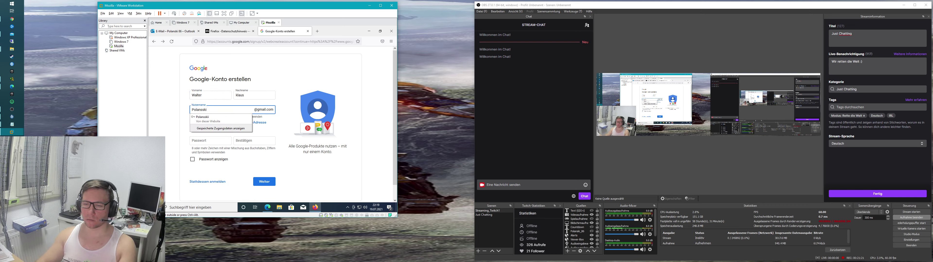
text(i)
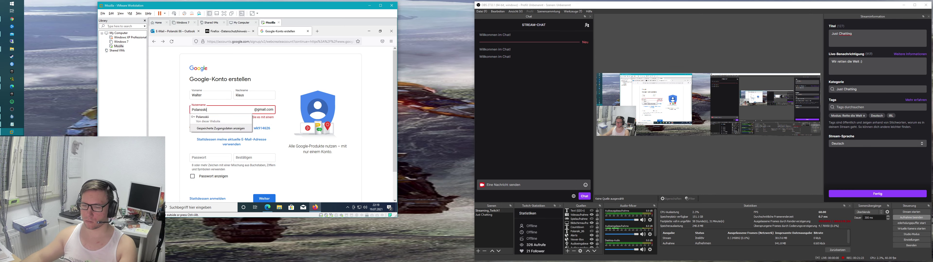
click(245, 95)
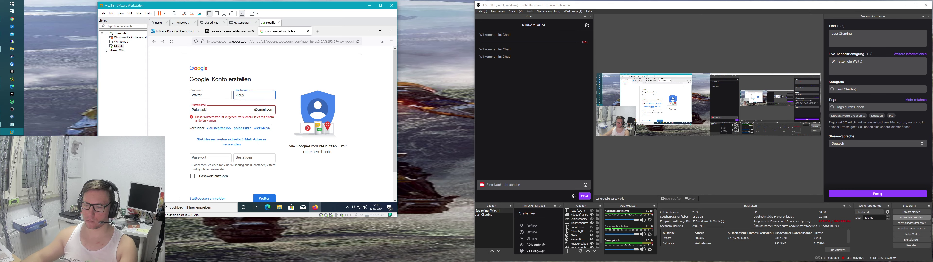
key(BackSpace)
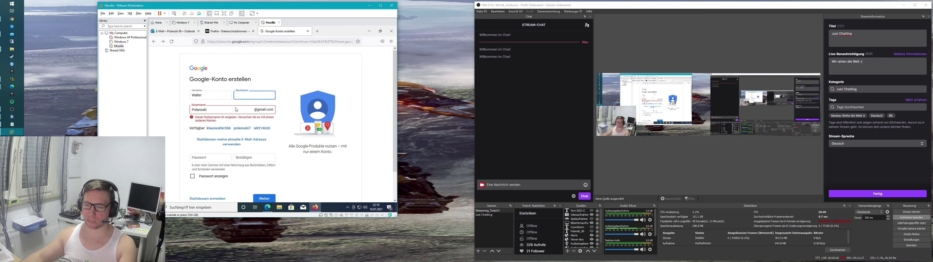
Step: Close the sign-up tab and all of Firefox, then relaunch Firefox from the VM desktop
click(308, 32)
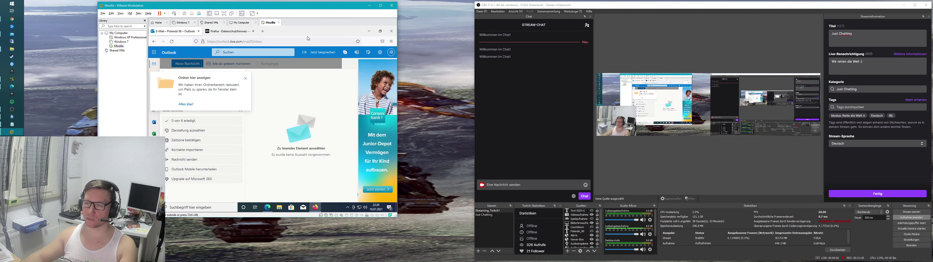
click(391, 31)
click(283, 77)
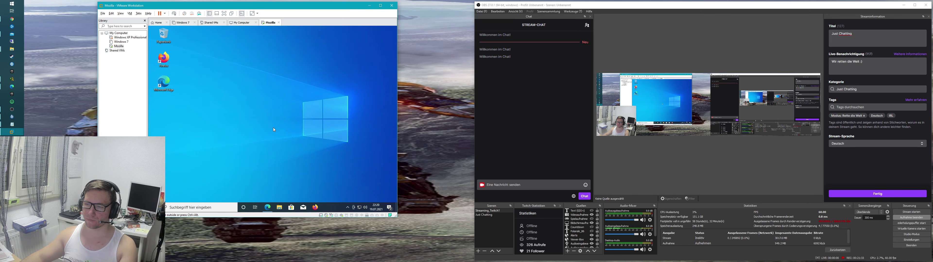
double_click(163, 60)
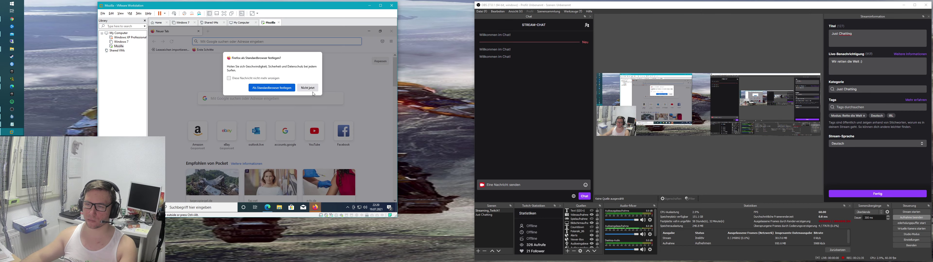
Step: Go to google.de and start creating a new Google account for personal use
text(google.d)
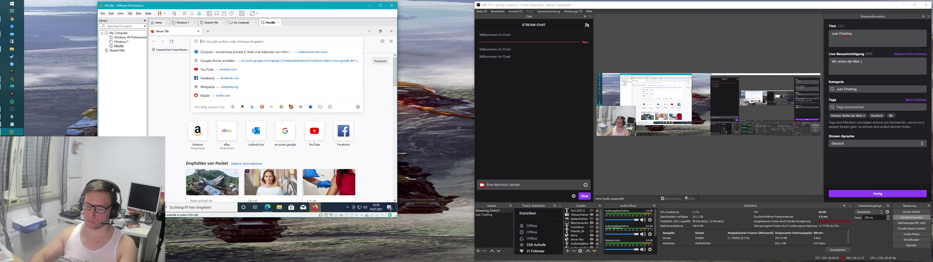
click(224, 104)
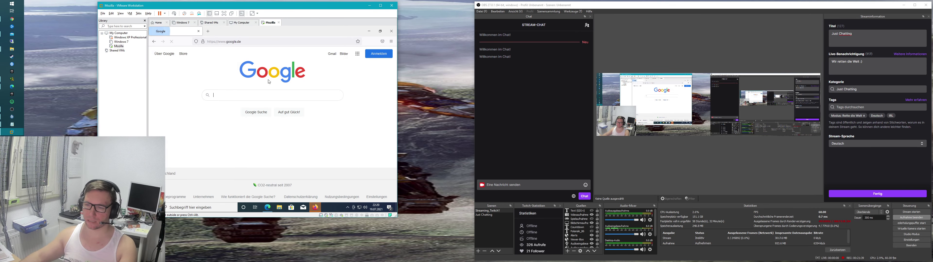
click(378, 54)
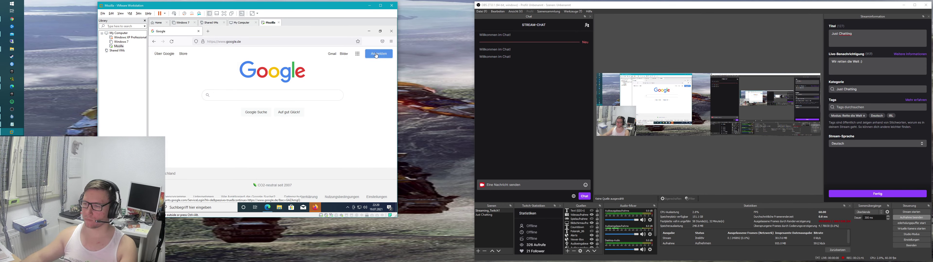
click(240, 162)
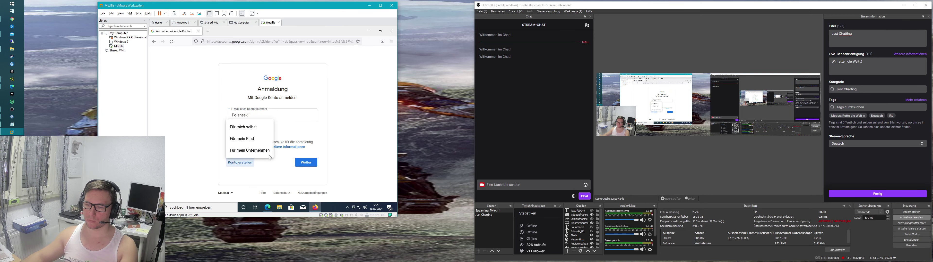
click(250, 127)
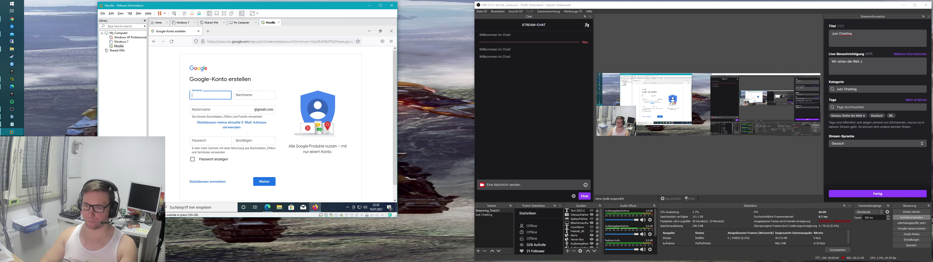
Step: Enter Windows as the first name and User as the last name
text(Administr)
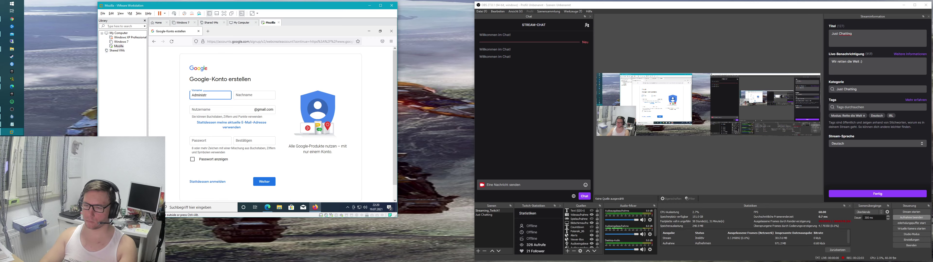
key(BackSpace)
key(BackSpace)
key(BackSpace)
key(BackSpace)
key(BackSpace)
key(BackSpace)
key(BackSpace)
key(BackSpace)
key(BackSpace)
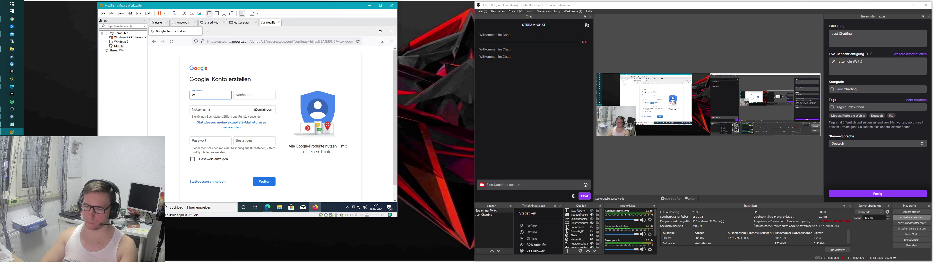
key(Tab)
text(User)
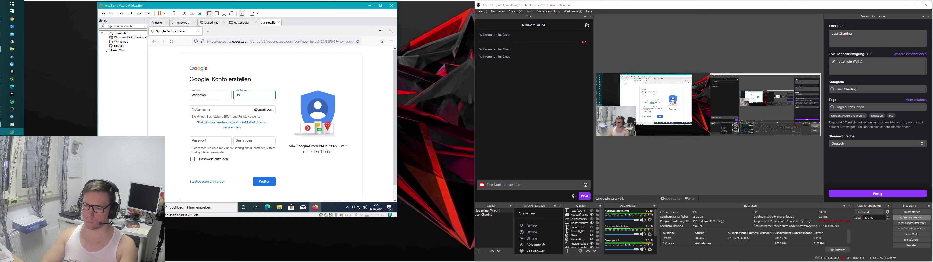
key(Tab)
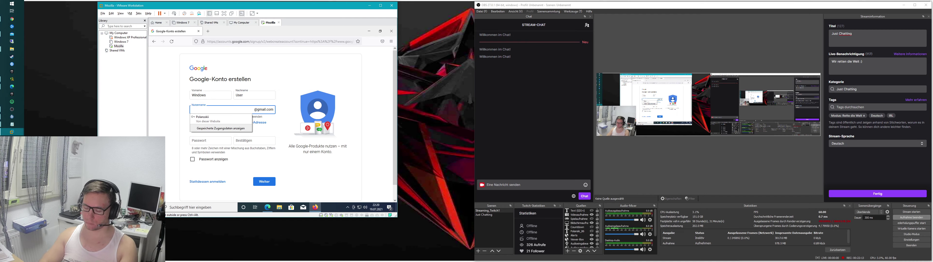
Step: Autofill the username and both passwords from the saved login, submit, then go back to the form
click(215, 121)
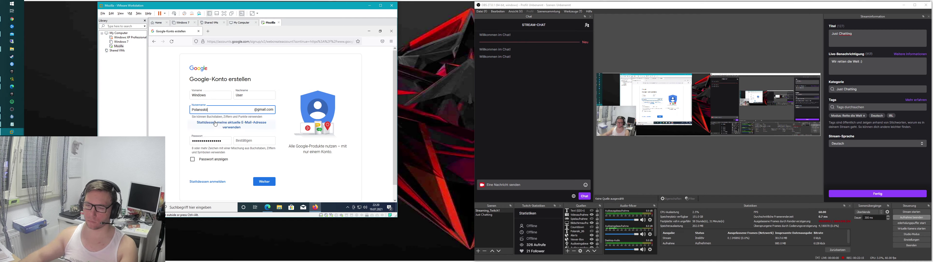
click(254, 141)
click(257, 152)
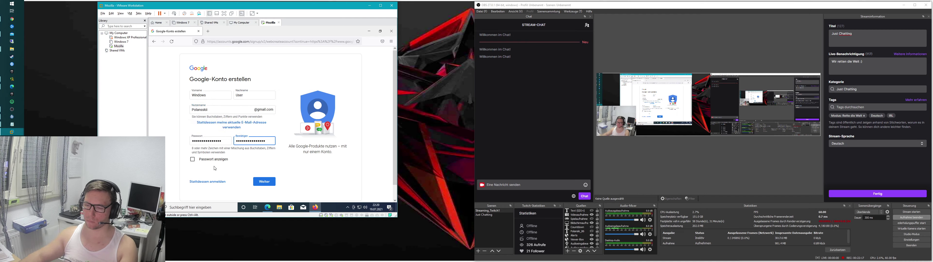
click(273, 185)
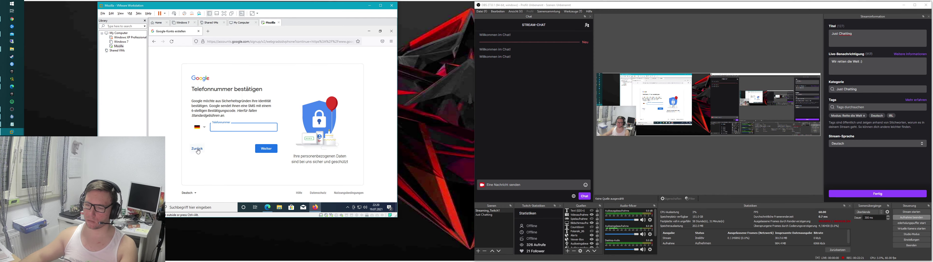
click(197, 150)
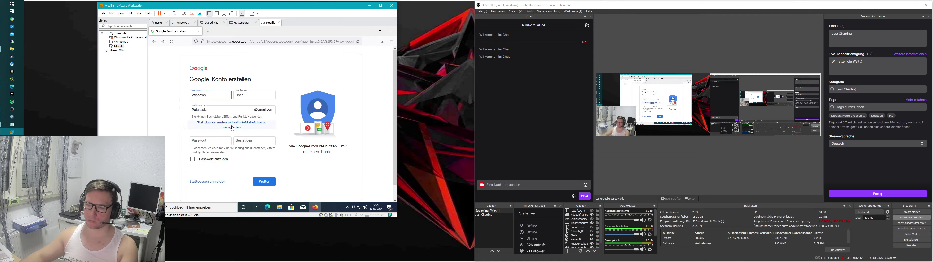
Step: Switch to using an existing e-mail address and enter the Outlook address
click(233, 125)
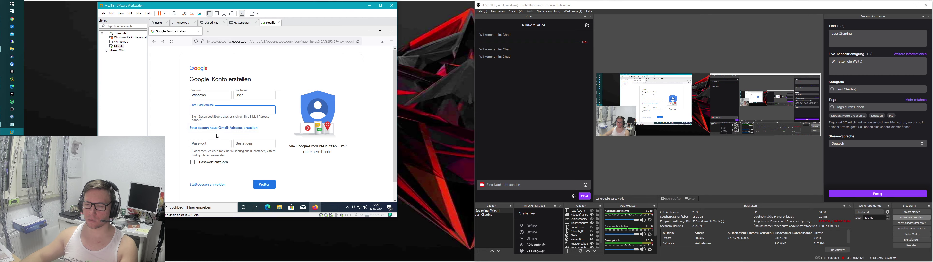
click(217, 109)
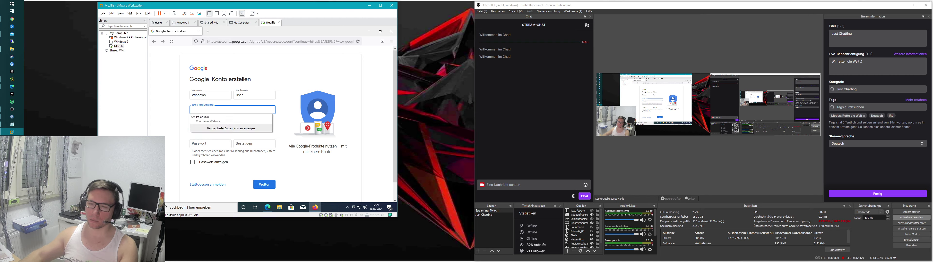
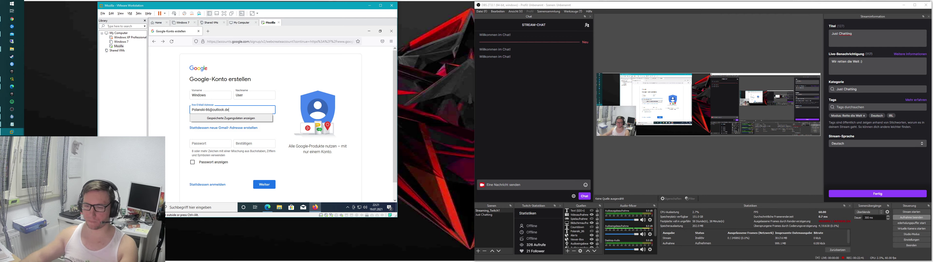
click(182, 135)
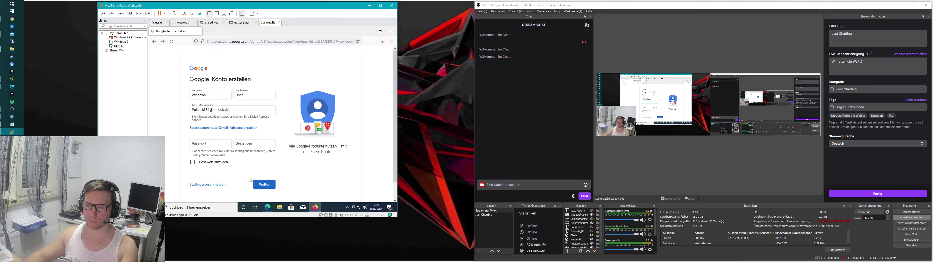
Step: Fill both password fields from the saved login, submit, and decline saving the login
click(210, 144)
click(253, 153)
key(Tab)
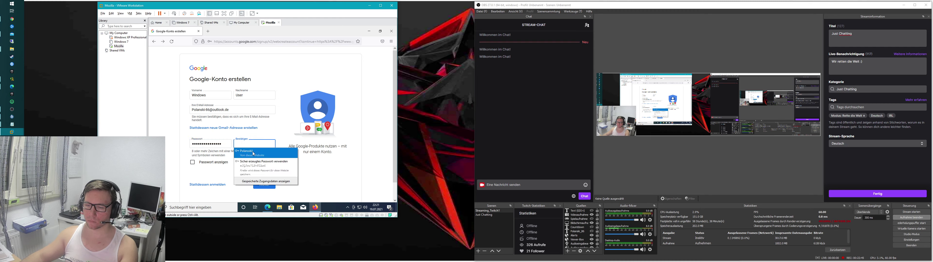
click(253, 153)
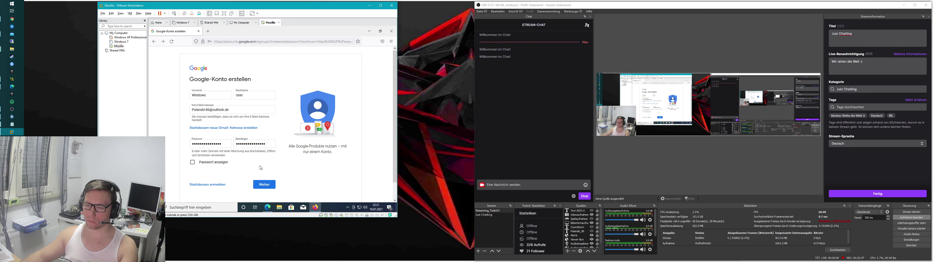
key(Return)
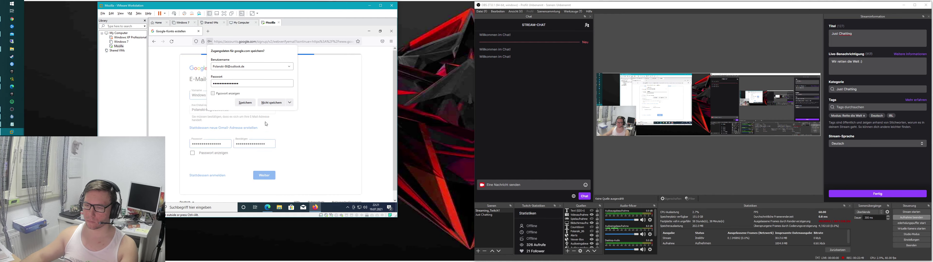
click(271, 103)
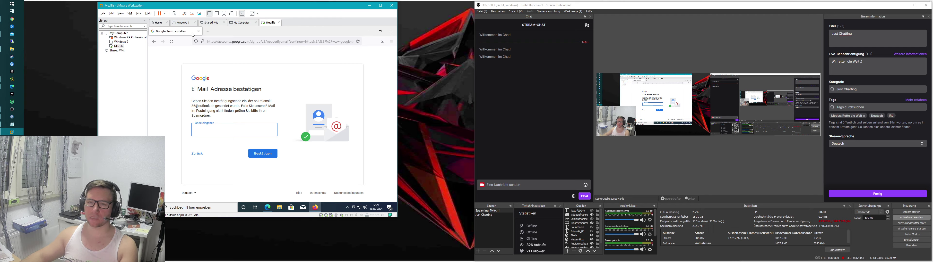
Step: In a new tab, go to Outlook sign-in and copy the saved signup.live.com password from Firefox's logins
click(208, 33)
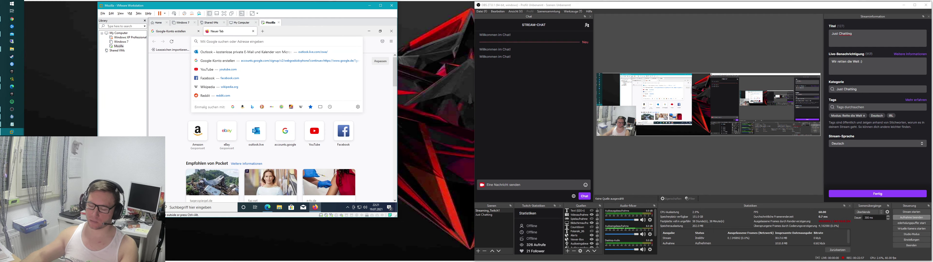
click(308, 52)
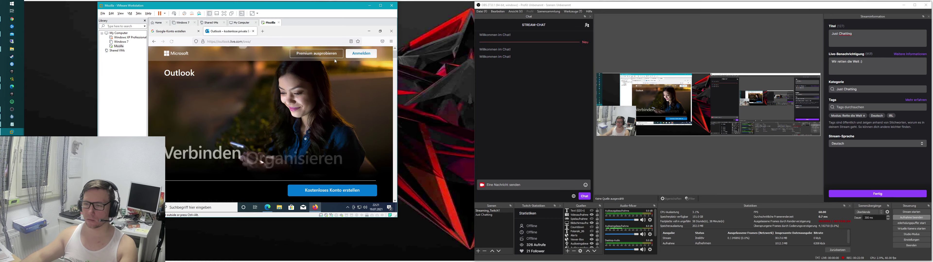
click(361, 53)
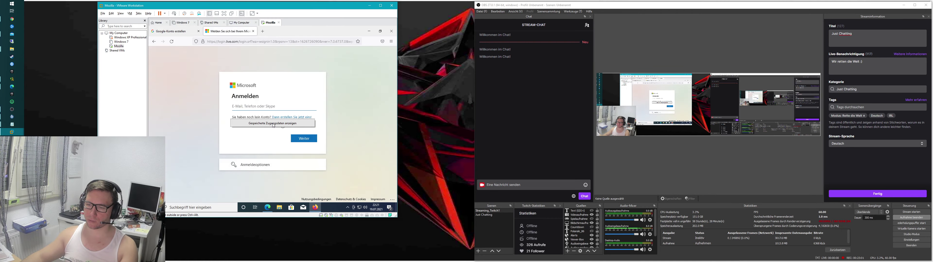
click(274, 124)
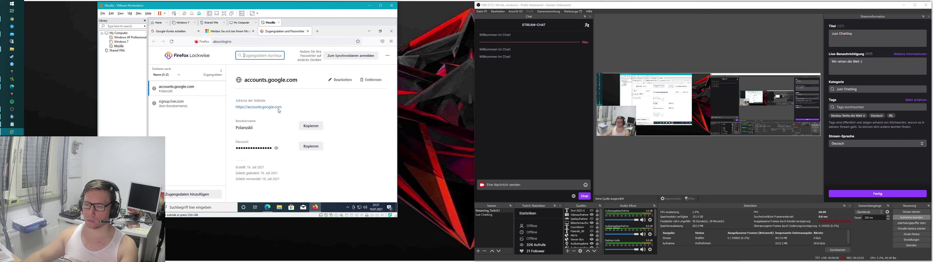
click(203, 106)
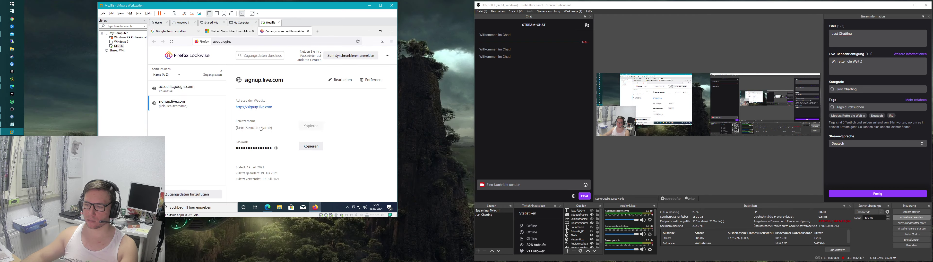
click(275, 149)
click(310, 147)
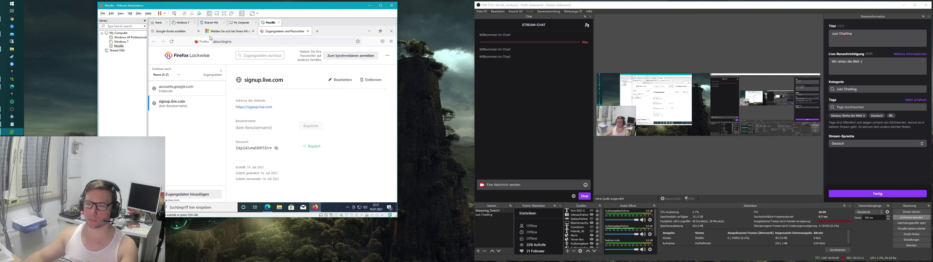
Step: Sign in to Outlook with the account's e-mail address and saved password, saving the login
click(228, 31)
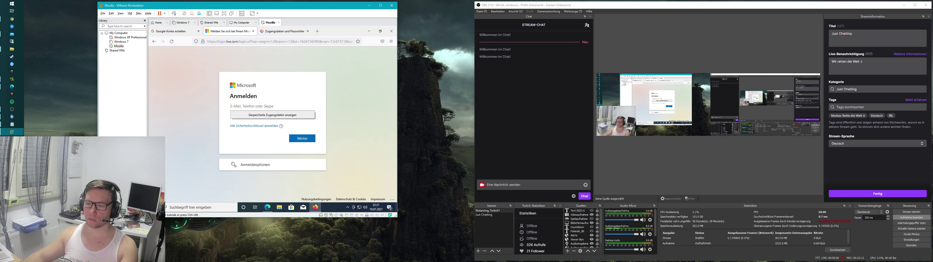
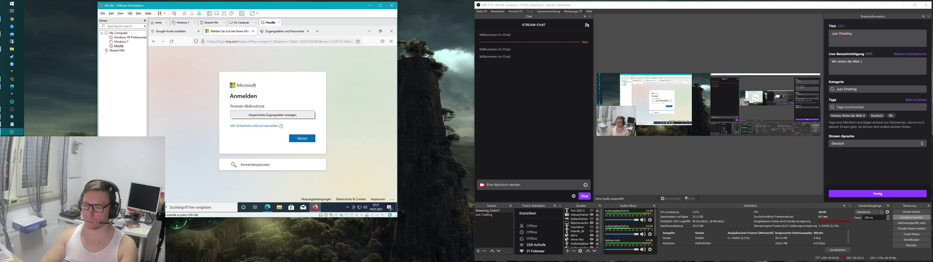
key(Return)
click(290, 130)
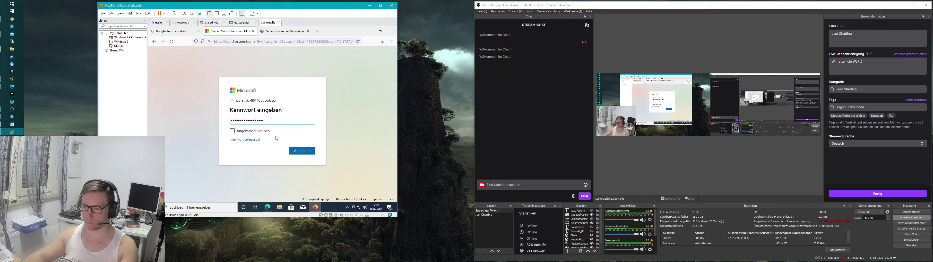
click(308, 156)
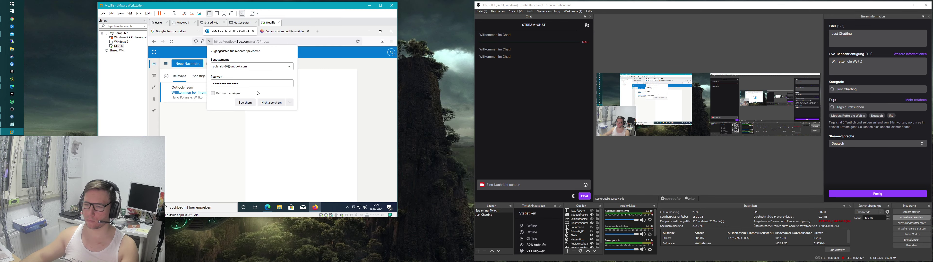
click(245, 103)
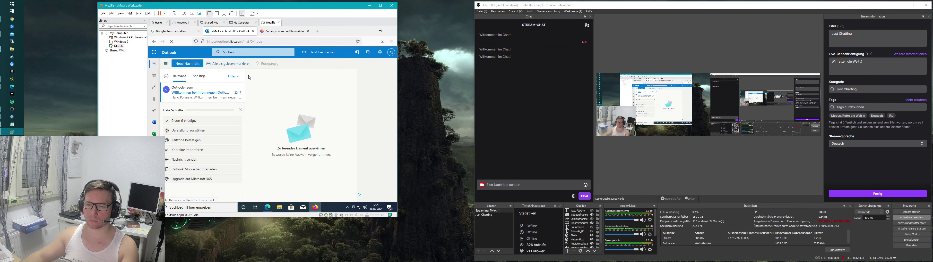
Step: Dismiss Outlook's consent notice, glance at the Sonstige and Relevant lists, and return to the Google tab
click(322, 169)
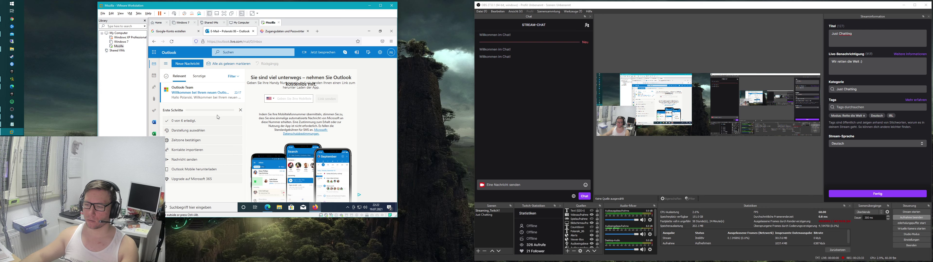
click(200, 76)
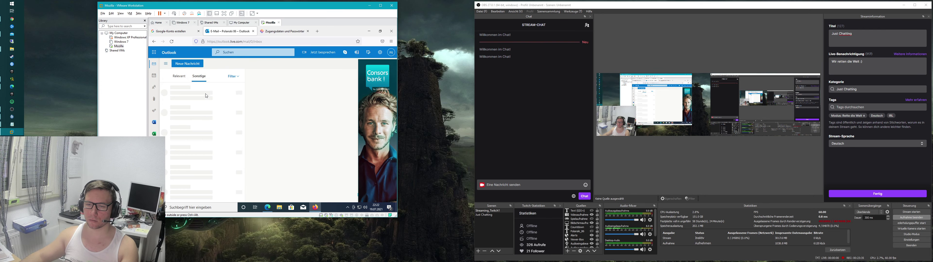
click(178, 76)
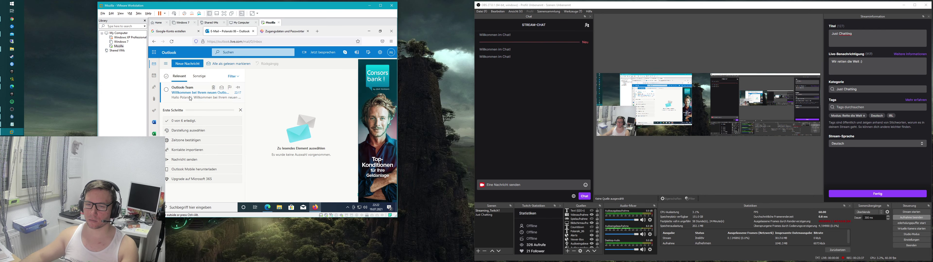
click(173, 31)
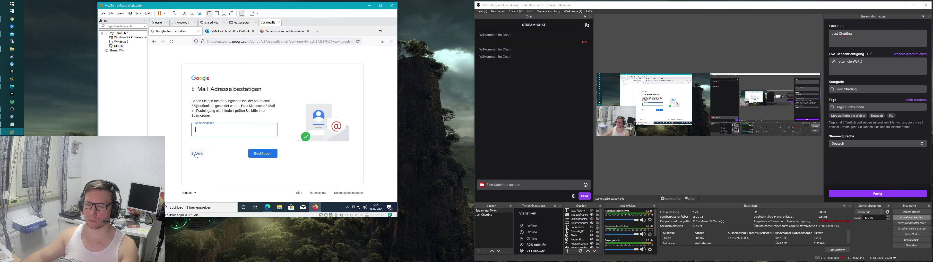
Step: Go back to the form, paste the password into both fields, and trim the rejected username
click(196, 154)
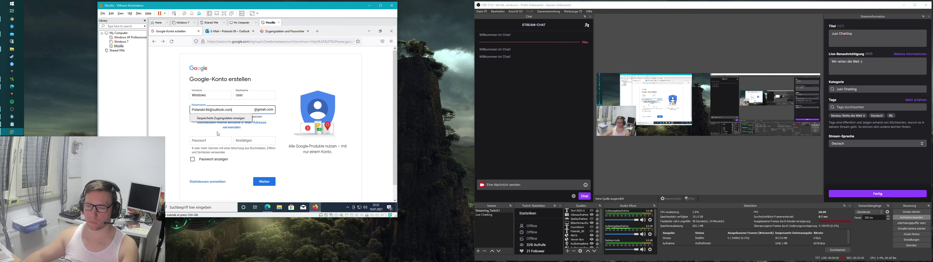
key(Tab)
key(ctrl+v)
key(Tab)
key(ctrl+v)
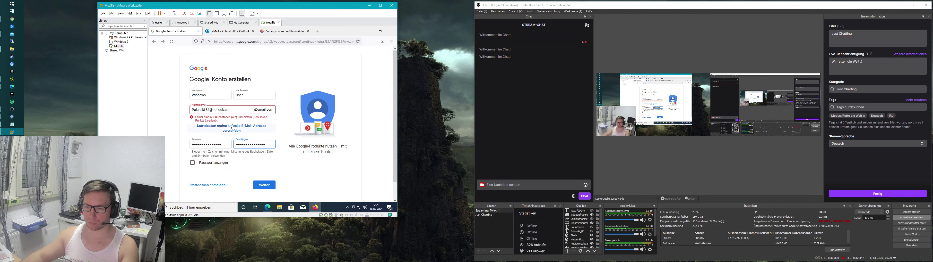
click(232, 110)
click(286, 123)
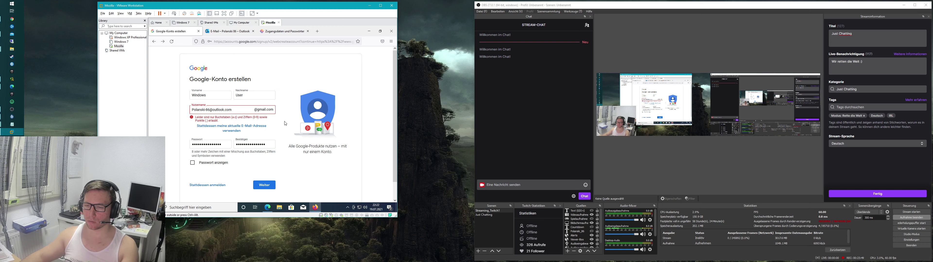
click(232, 109)
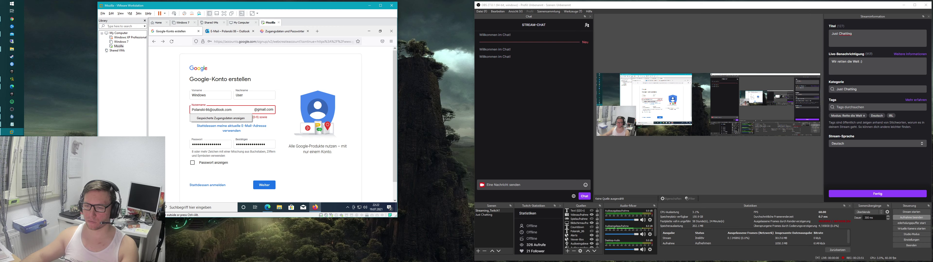
key(BackSpace)
key(BackSpace)
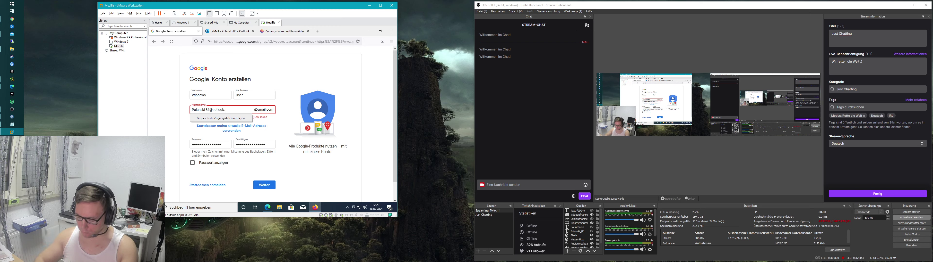
click(272, 122)
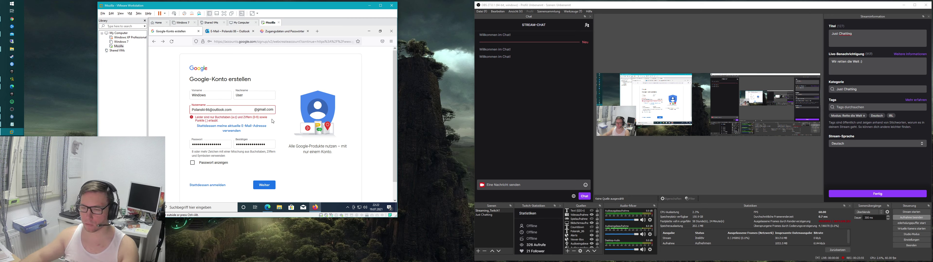
click(231, 110)
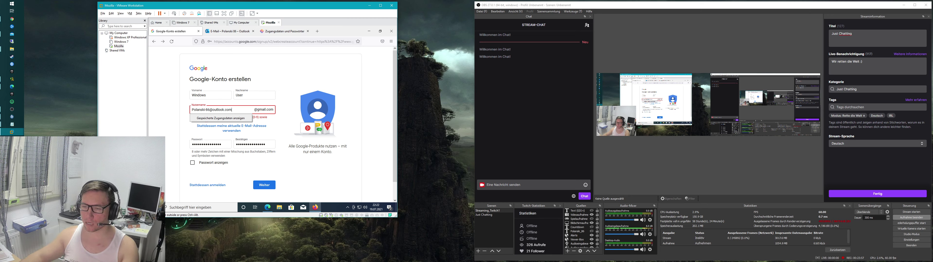
Step: Use the existing Outlook address instead of Gmail, submit, and save the Google login in Firefox
click(232, 128)
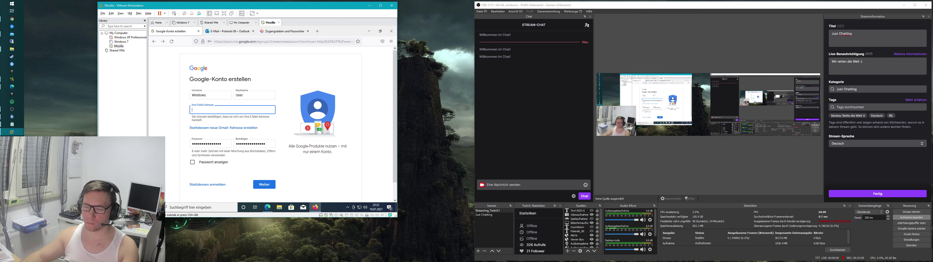
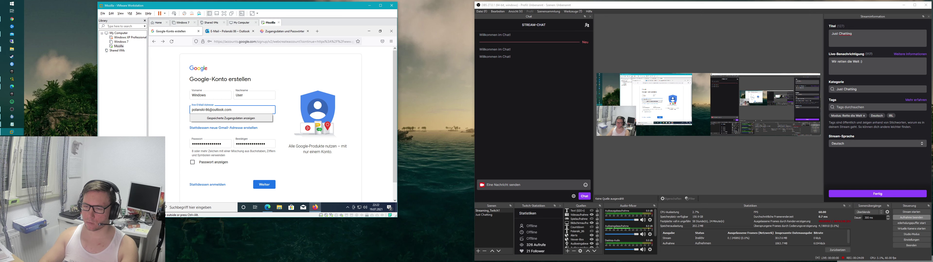
click(263, 186)
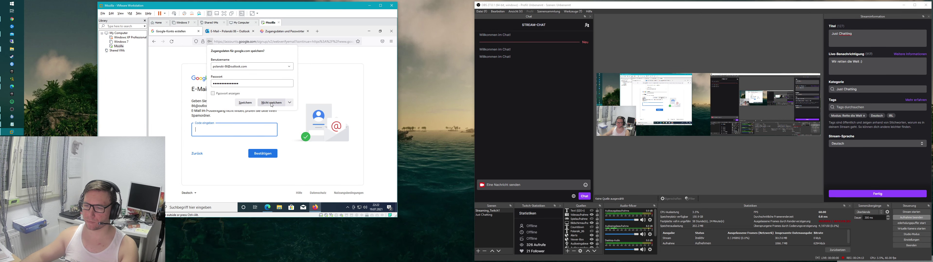
click(245, 103)
Step: Copy the code from Google's confirmation mail in Outlook's Sonstige list and submit it on the sign-up page
click(235, 31)
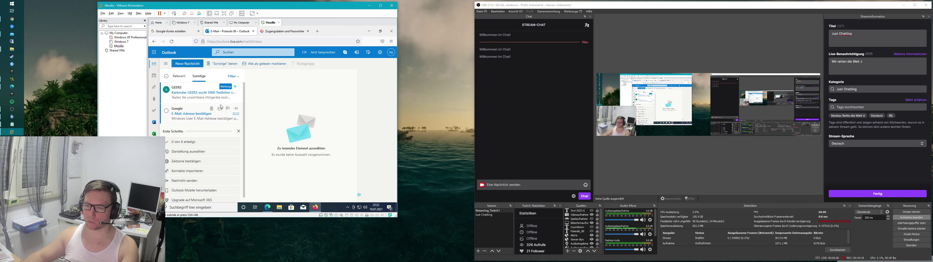
click(193, 91)
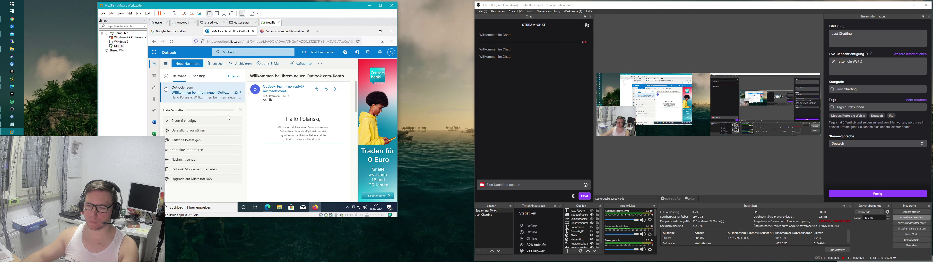
click(199, 76)
click(200, 111)
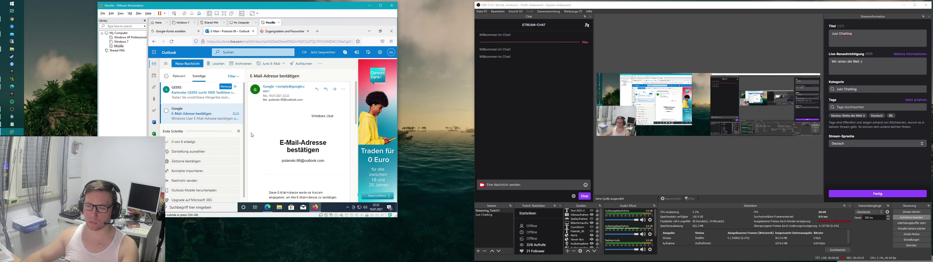
scroll(292, 150, down, 3)
double_click(292, 149)
key(ctrl+c)
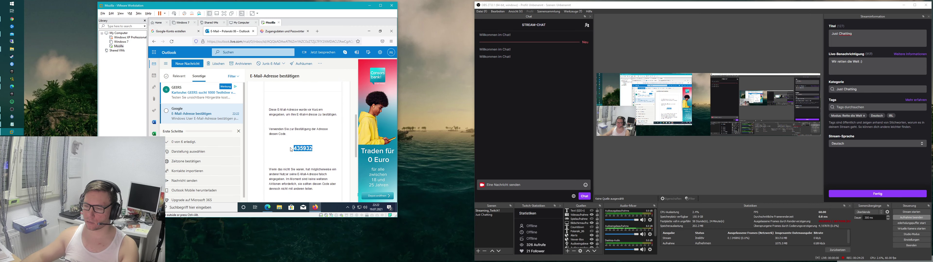
click(174, 31)
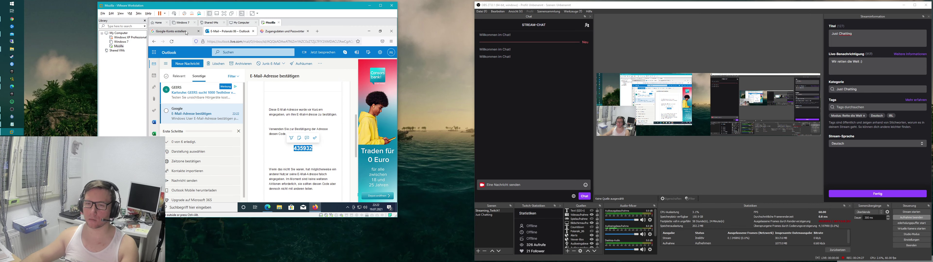
key(ctrl+v)
key(Return)
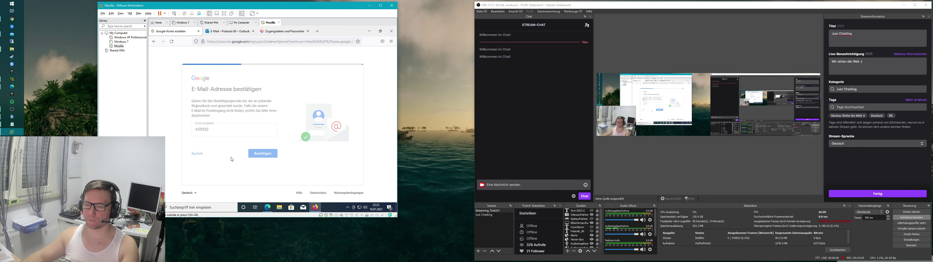
Step: Try continuing past the phone step, go back to the form, then switch to the saved logins tab
click(266, 148)
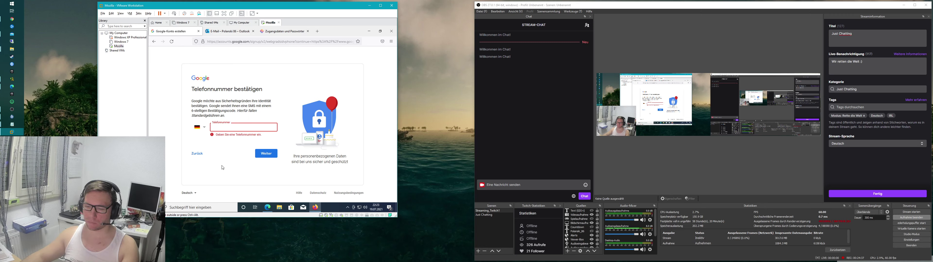
click(197, 153)
click(209, 107)
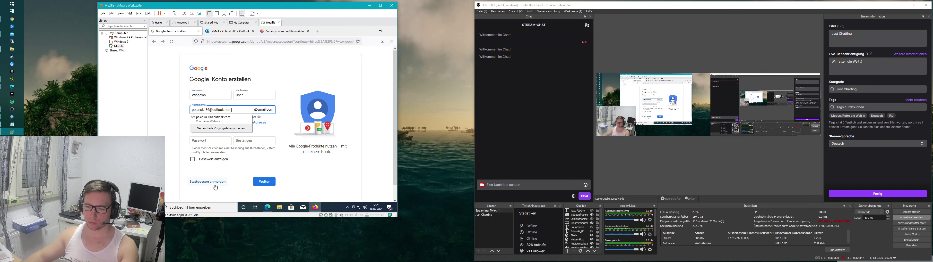
click(292, 36)
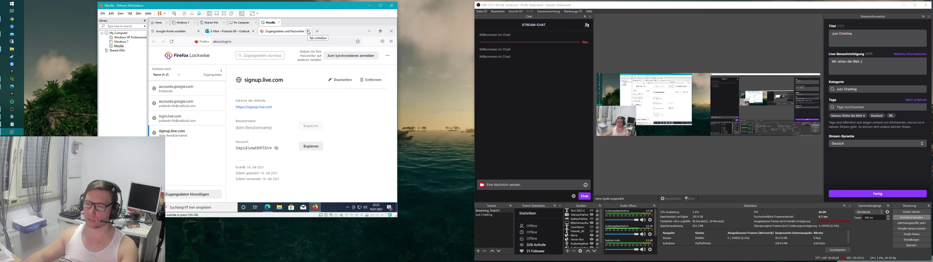
Step: Close the Outlook and Google sign-up tabs and load amazon.de in a new tab
click(317, 31)
click(242, 30)
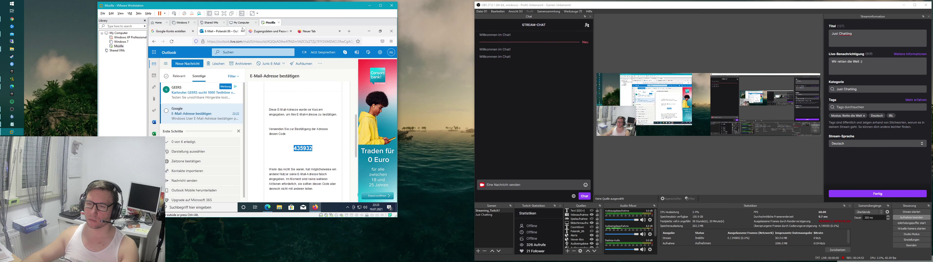
click(242, 31)
click(194, 31)
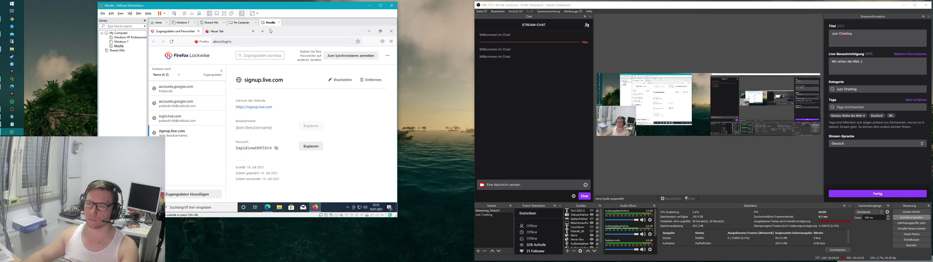
click(239, 32)
click(239, 41)
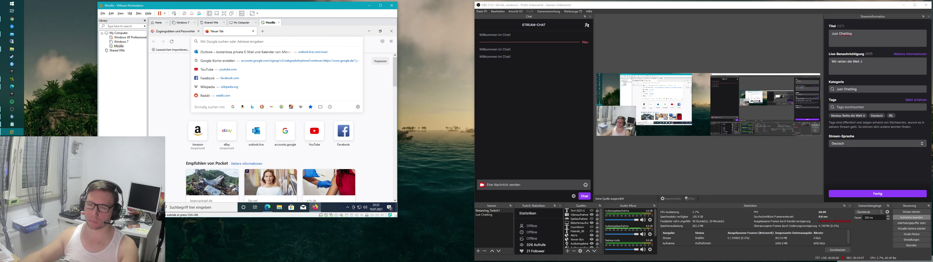
text(amazon)
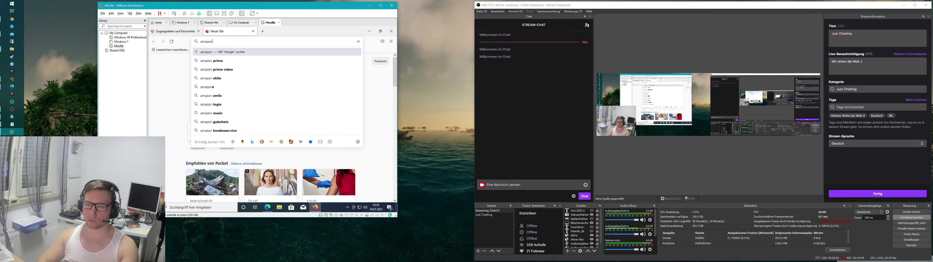
text(.de)
key(Return)
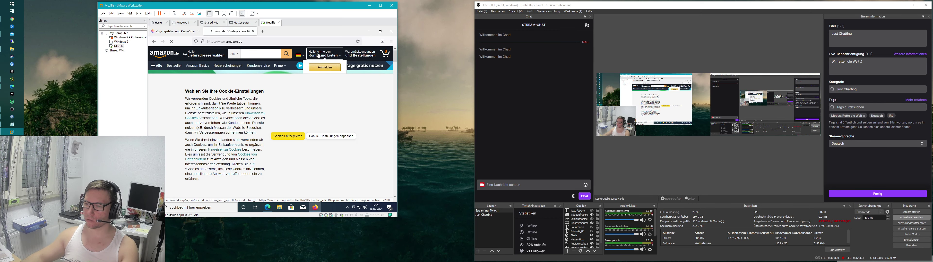
mouse_move(319, 56)
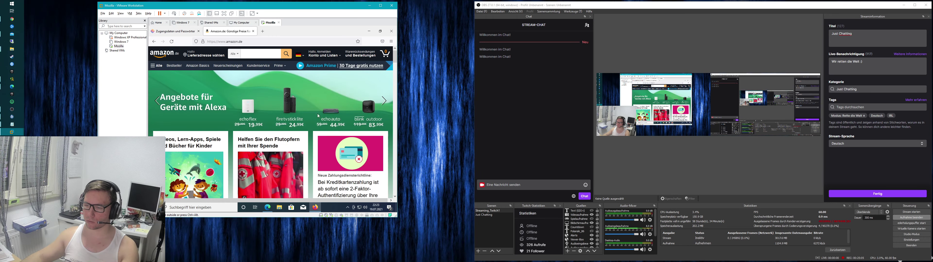
Step: Submit Amazon.de's new-account form with a name, the Outlook address and a Firefox-generated password
click(324, 56)
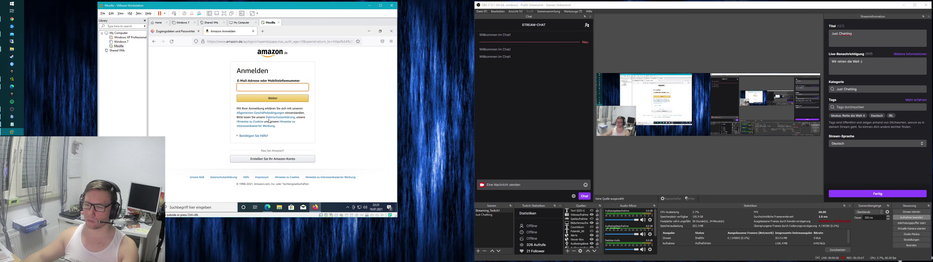
click(273, 159)
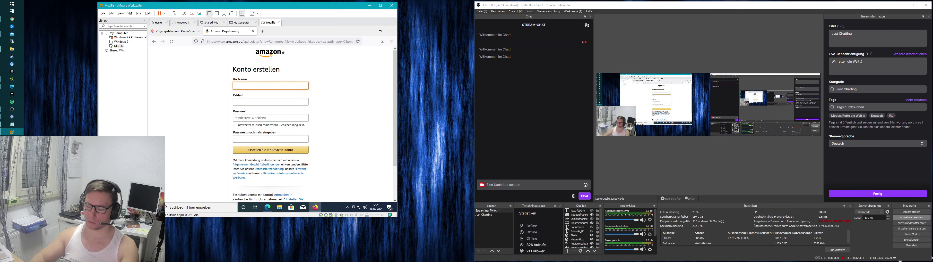
key(Tab)
key(shift+Tab)
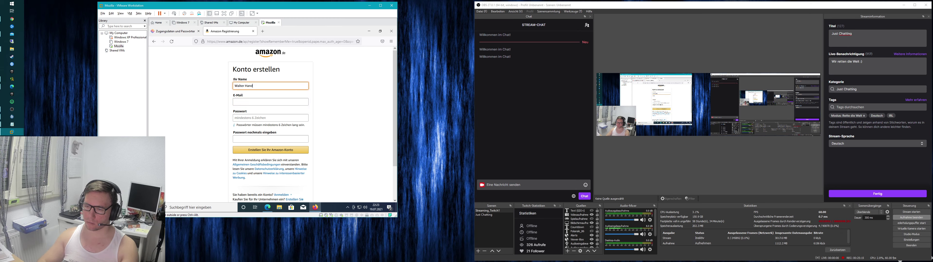
click(270, 102)
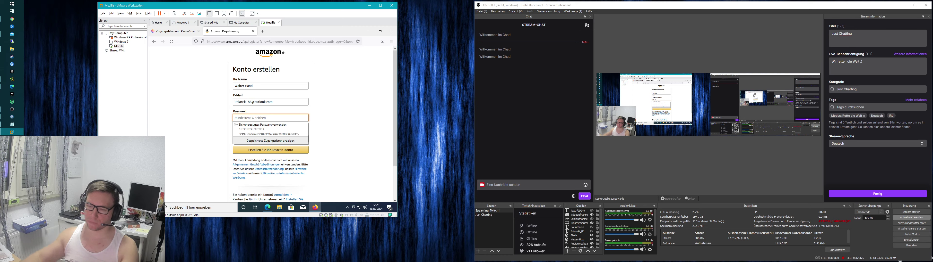
click(285, 129)
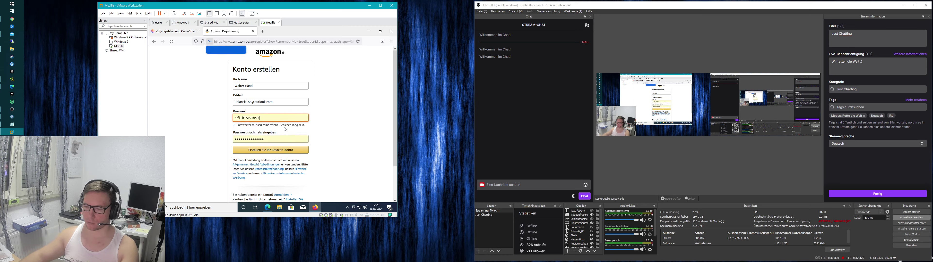
click(270, 150)
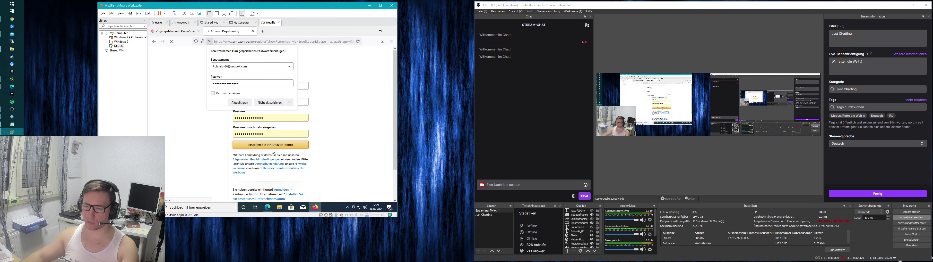
Step: Dismiss the save-password prompt and load the Outlook inbox in a new tab
click(240, 103)
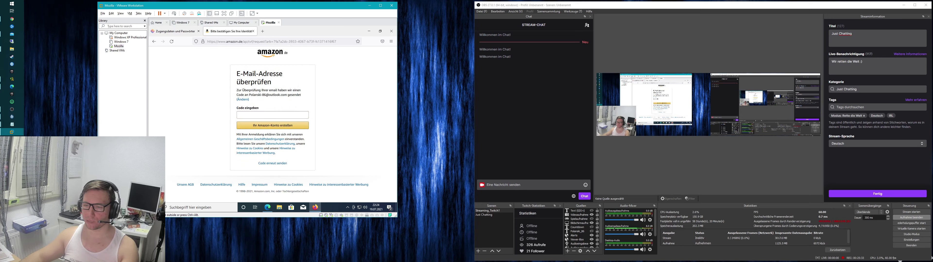
click(263, 31)
text(outlook)
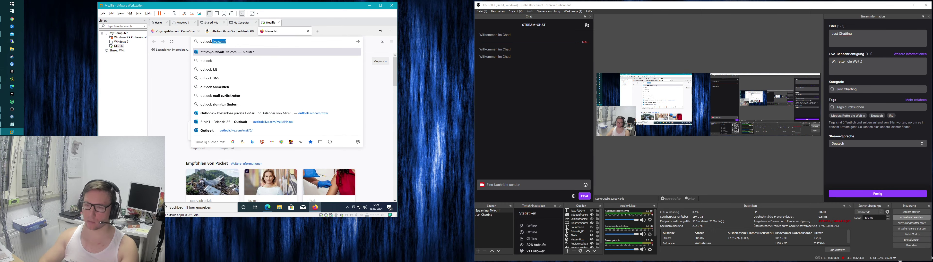
key(Return)
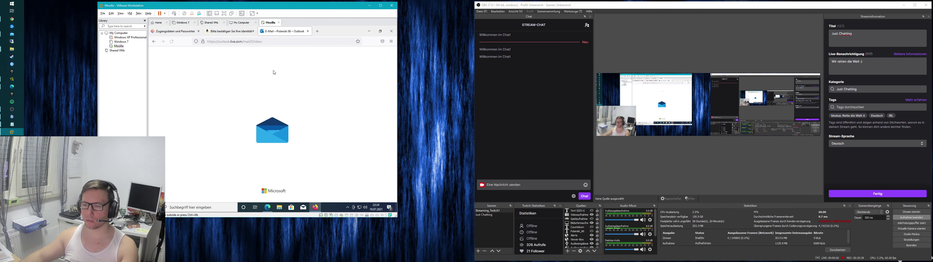
Step: Check both the Focused and Other inbox views for Amazon's mail, then return to Amazon
click(197, 81)
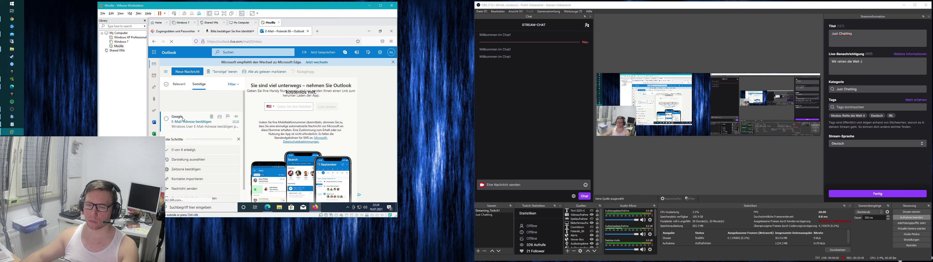
click(182, 88)
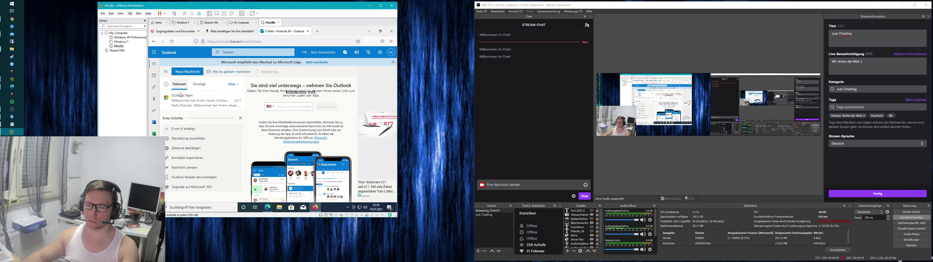
click(203, 86)
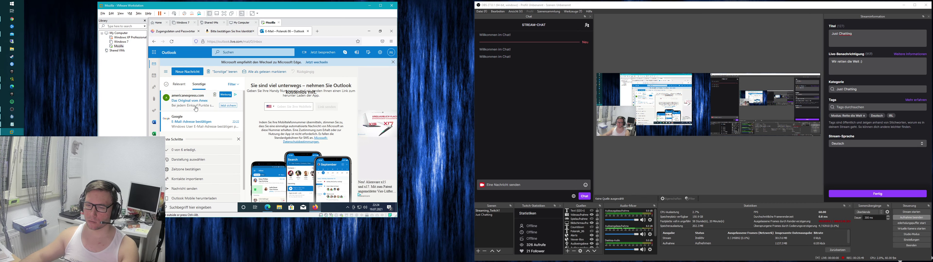
click(182, 87)
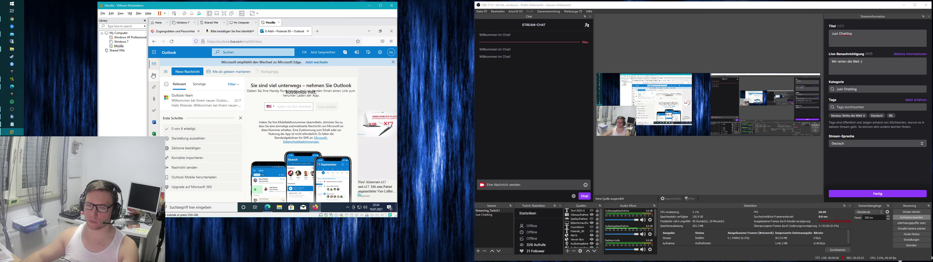
click(230, 31)
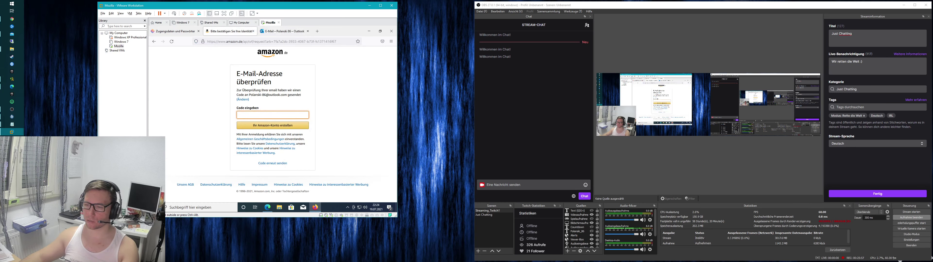
Step: Check the recipient address on Amazon's page, then reload Outlook's Other inbox
drag(287, 95, 254, 95)
click(253, 95)
drag(287, 95, 248, 95)
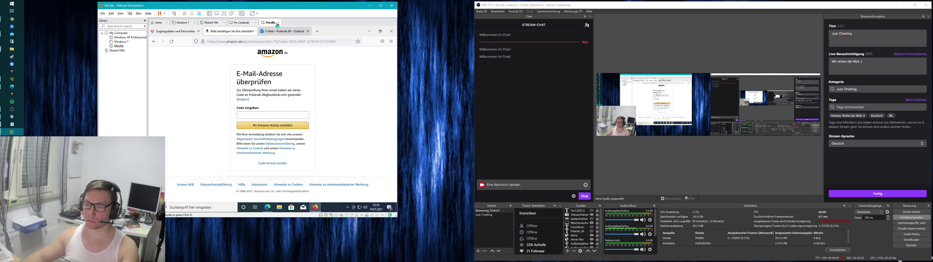
click(283, 31)
click(202, 85)
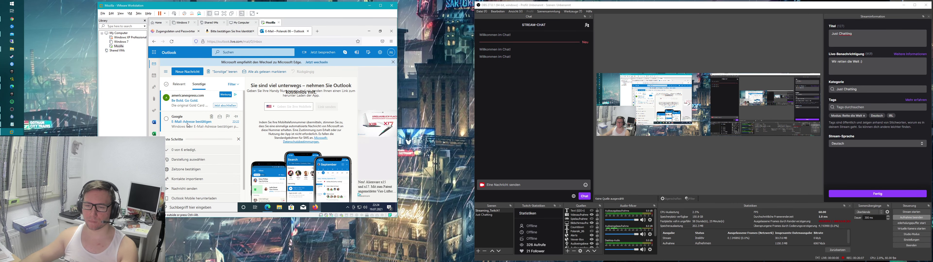
key(F5)
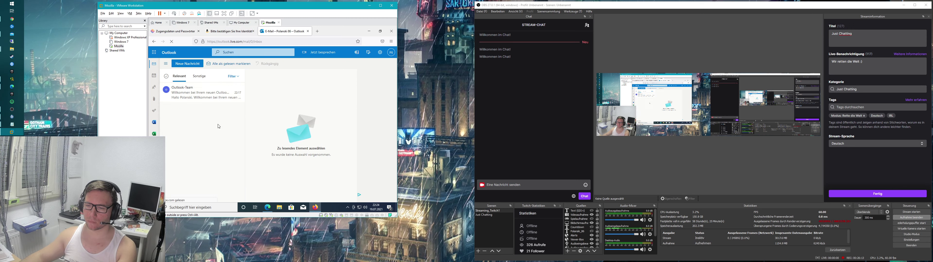
click(199, 76)
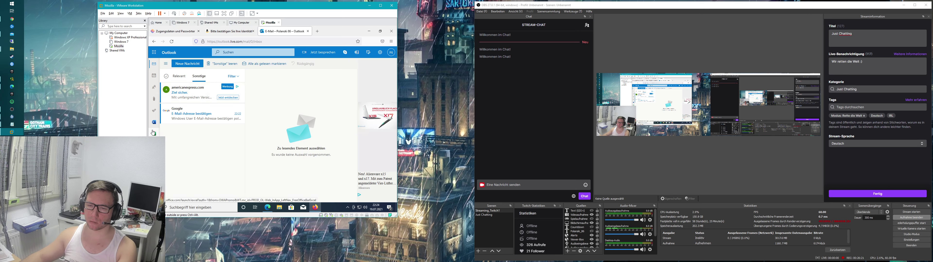
Step: Look through the Junk folder and the Other inbox, which only holds a Google confirmation mail
click(166, 64)
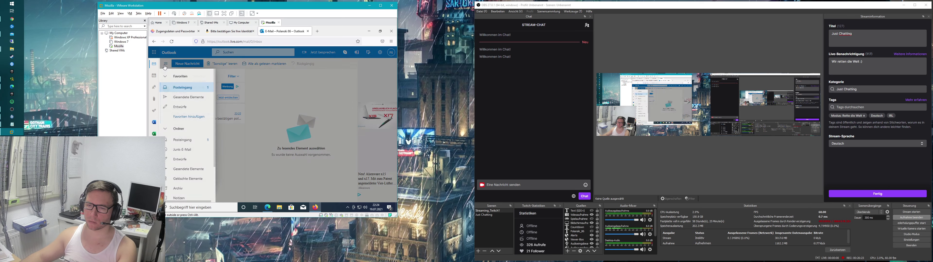
click(188, 153)
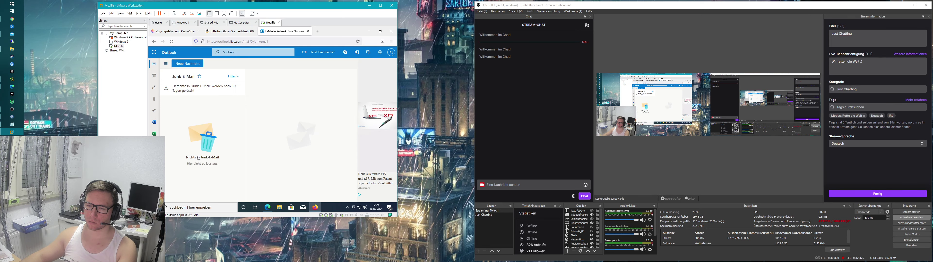
click(166, 64)
click(190, 141)
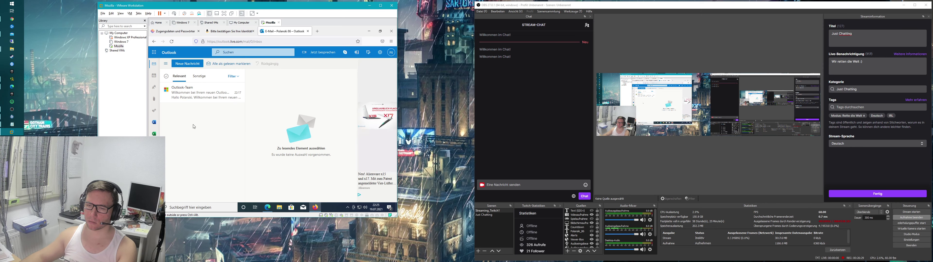
click(199, 76)
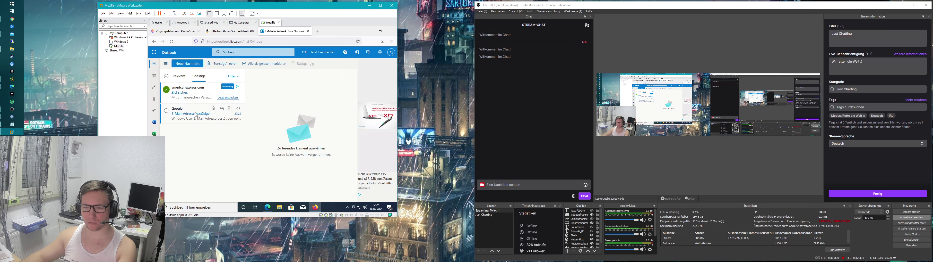
click(196, 115)
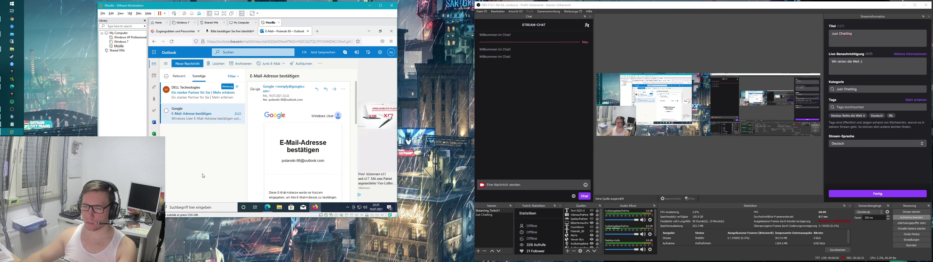
click(179, 76)
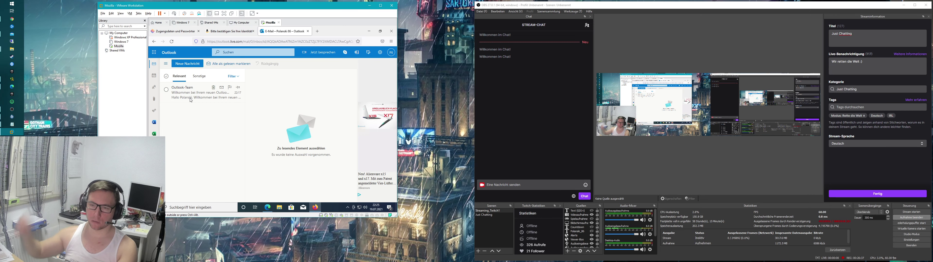
Step: Compare Amazon's shown address with the Outlook account, then reopen the form via '(Ändern)'
click(222, 32)
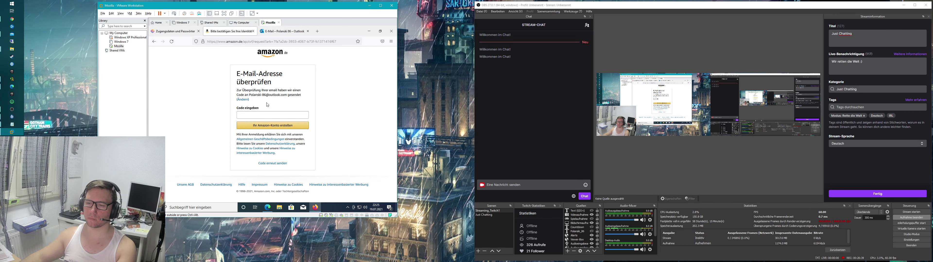
click(268, 115)
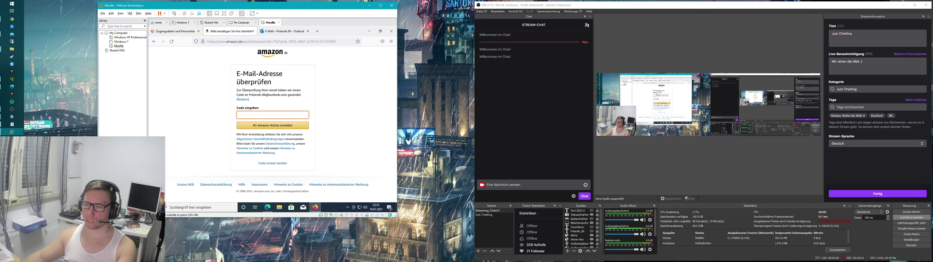
double_click(283, 95)
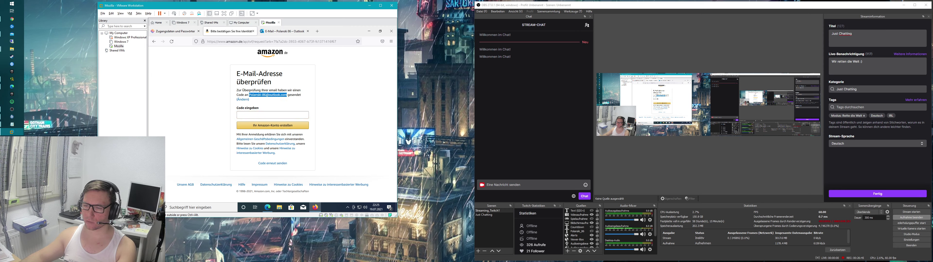
click(278, 31)
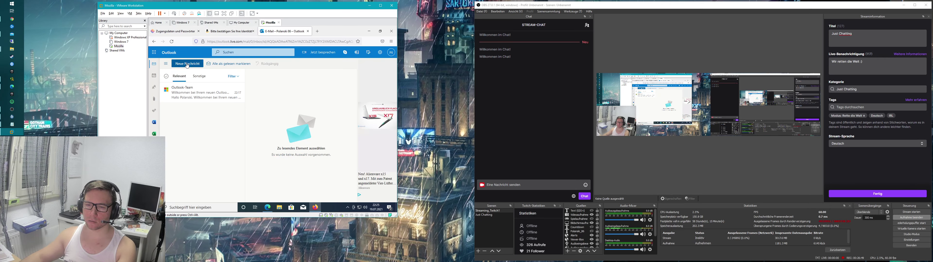
click(391, 52)
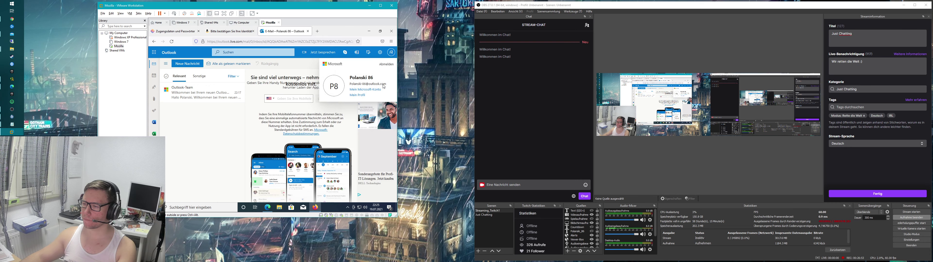
click(286, 94)
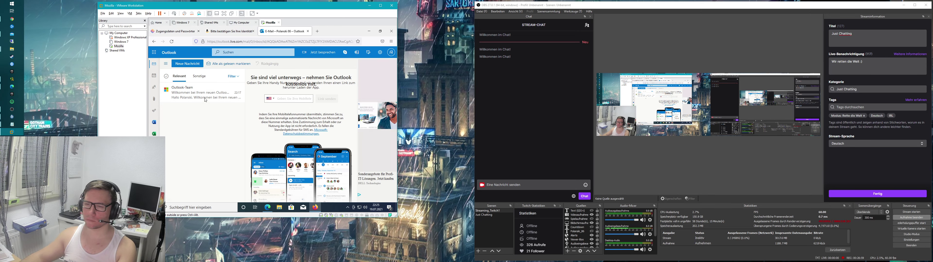
click(199, 76)
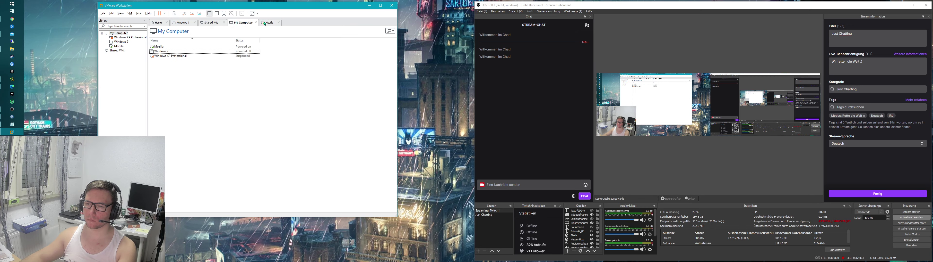
click(229, 31)
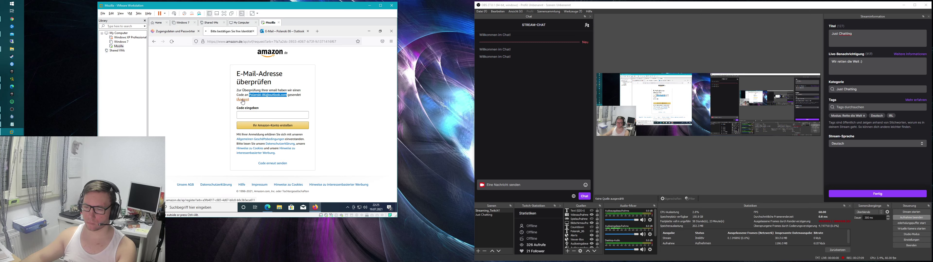
click(243, 101)
Step: Resubmit the account form with the saved password and request a new code ('Code erneut senden')
click(268, 139)
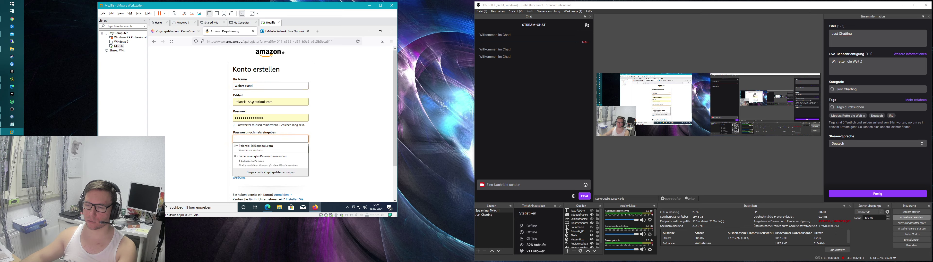
click(269, 151)
click(270, 151)
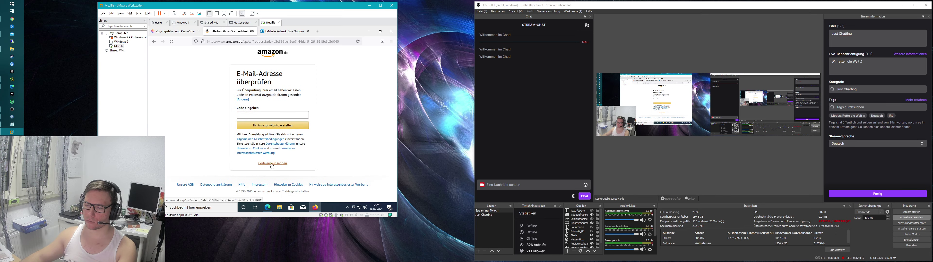
click(272, 164)
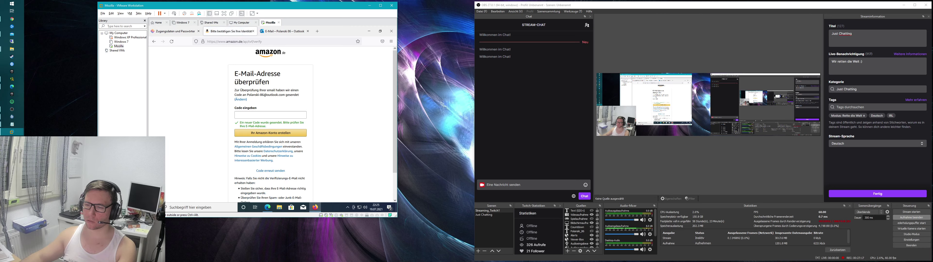
Step: Copy the verification code from Amazon's e-mail in Outlook's Other inbox
click(283, 31)
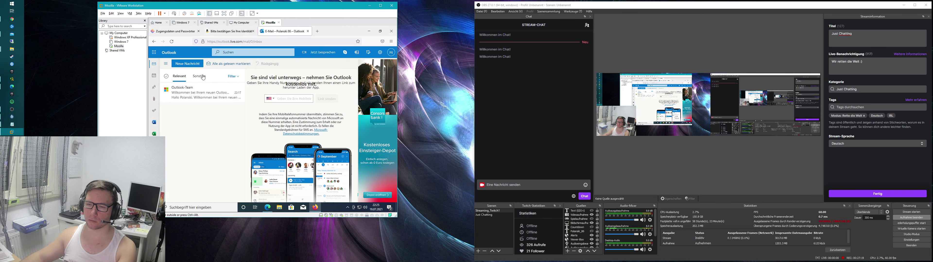
click(203, 77)
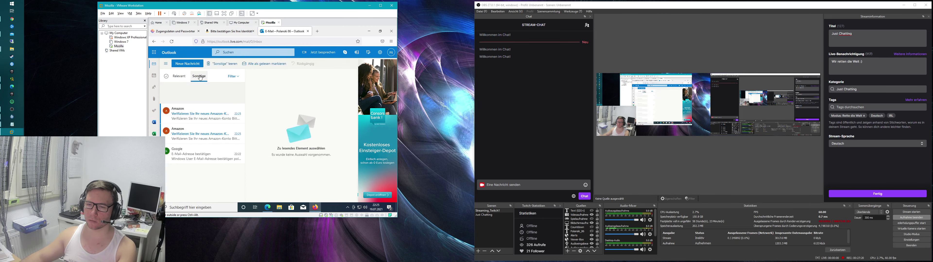
click(197, 109)
drag(279, 128, 264, 129)
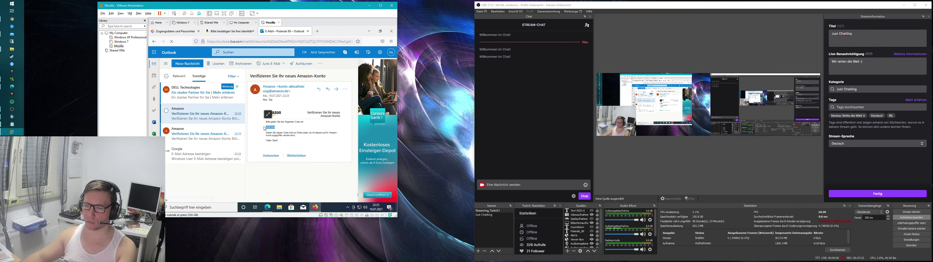
right_click(265, 129)
click(279, 132)
Step: Paste the code into Amazon's verification field and create the account
click(247, 33)
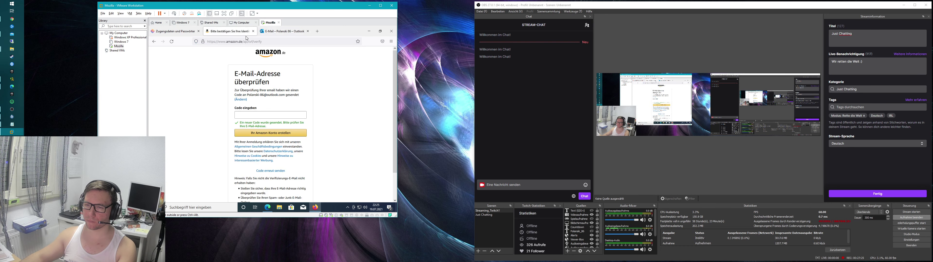
right_click(257, 114)
click(267, 146)
right_click(269, 118)
click(277, 153)
click(295, 133)
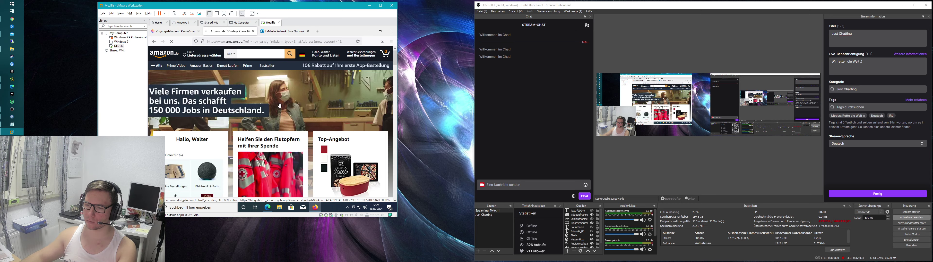
Step: Close Firefox along with all its open tabs
mouse_move(331, 56)
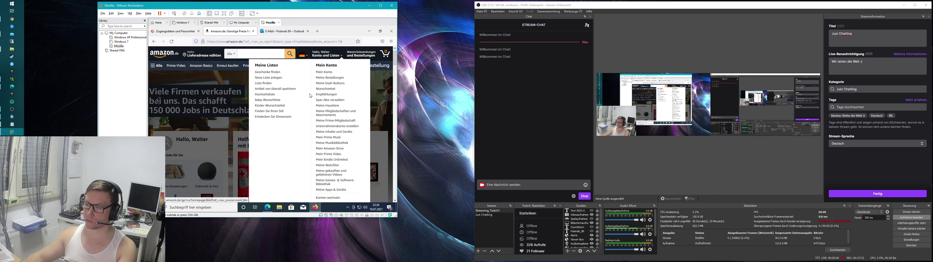
click(391, 32)
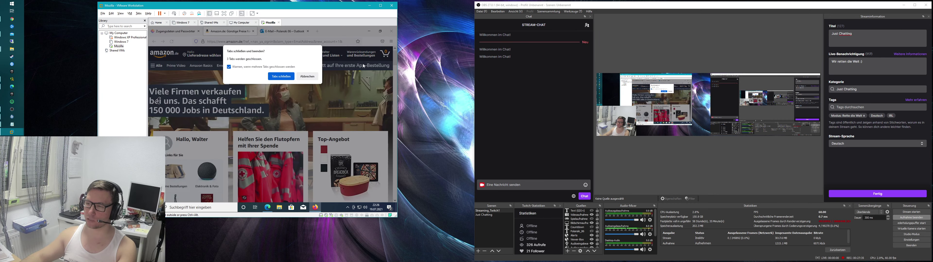
click(283, 79)
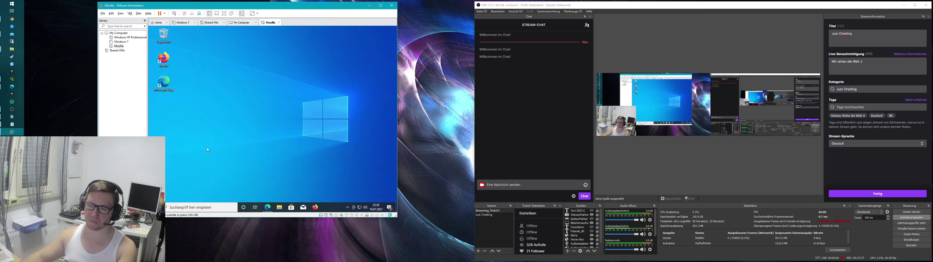
Step: Open Computer Management from the Dieser PC context menu in File Explorer
click(159, 207)
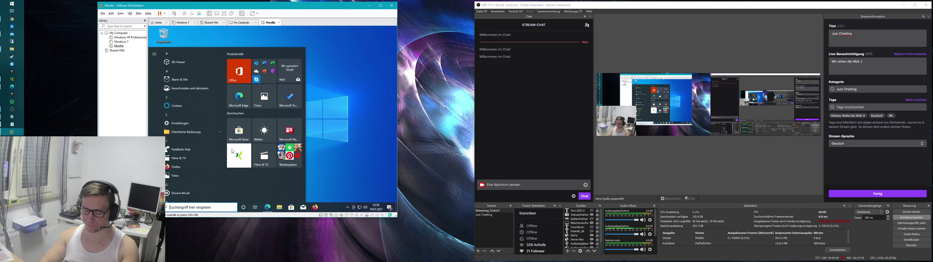
key(super+e)
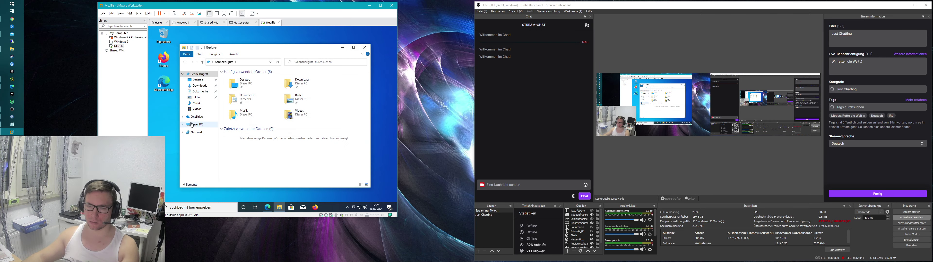
right_click(195, 124)
click(206, 135)
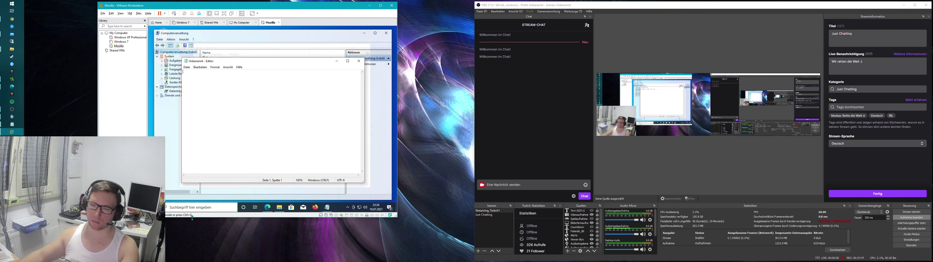
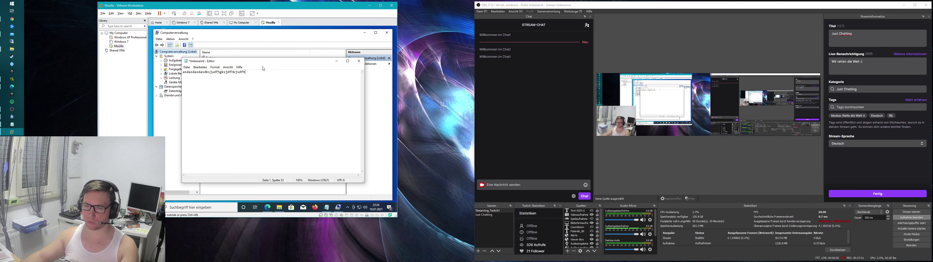
Step: Replace Notepad's text with a new password string and select it all
key(ctrl+a)
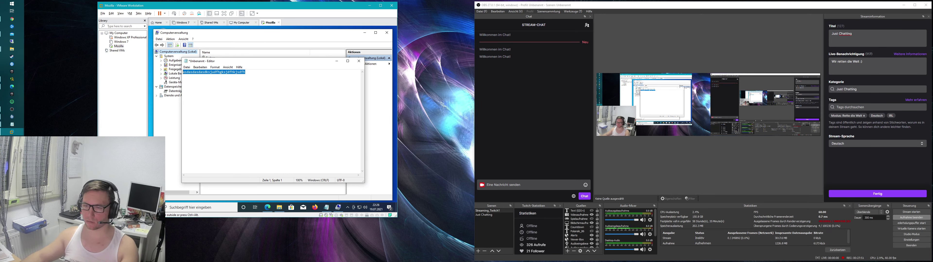
key(BackSpace)
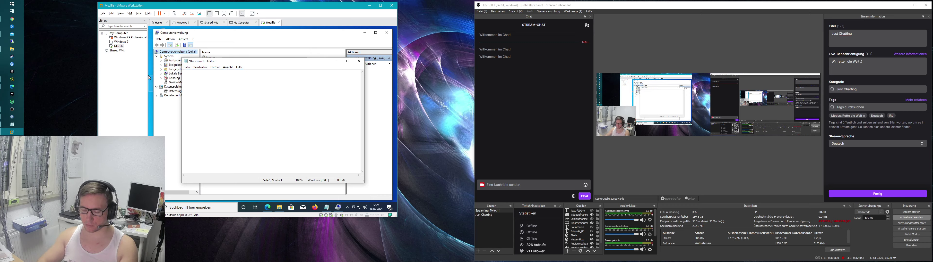
key(ctrl+a)
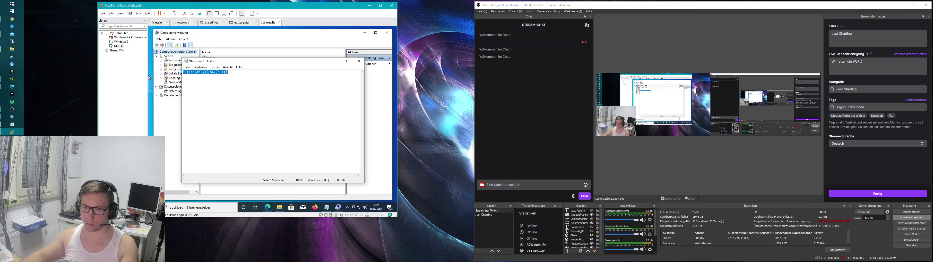
Step: Start Set Password for the local user under Lokale Benutzer und Gruppen > Benutzer, accepting the warning
click(337, 62)
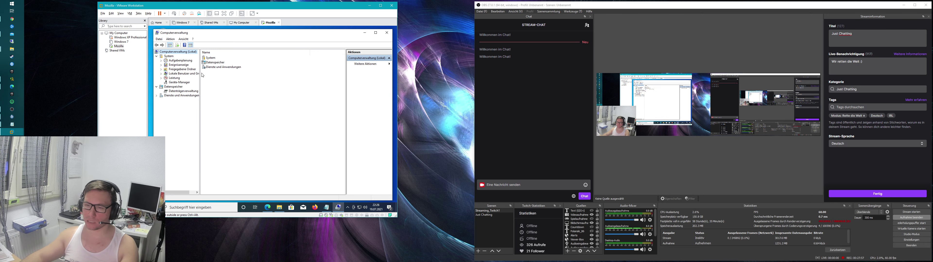
double_click(167, 73)
click(177, 78)
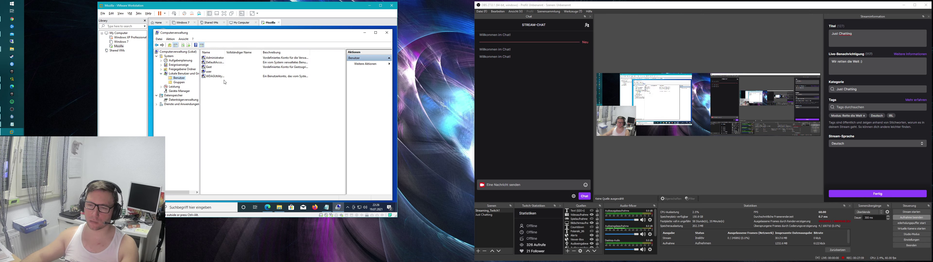
click(210, 72)
right_click(210, 72)
click(223, 75)
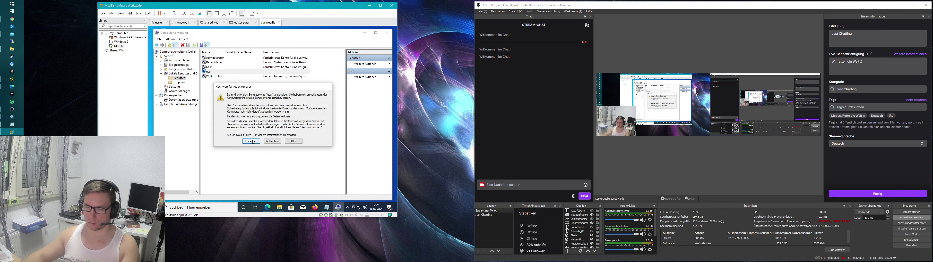
click(251, 141)
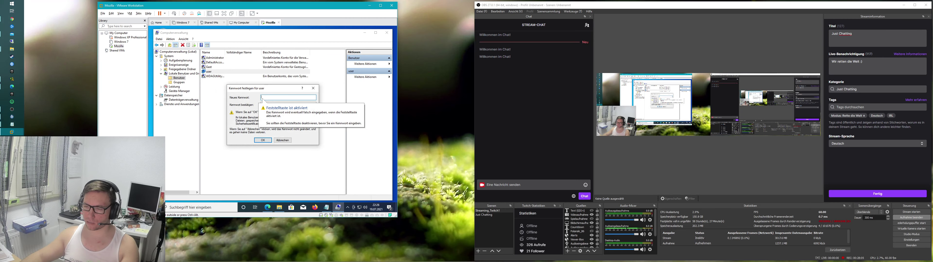
Step: Paste the new password into both fields, close Notepad without saving, and confirm the password
key(ctrl+v)
key(Tab)
key(ctrl+v)
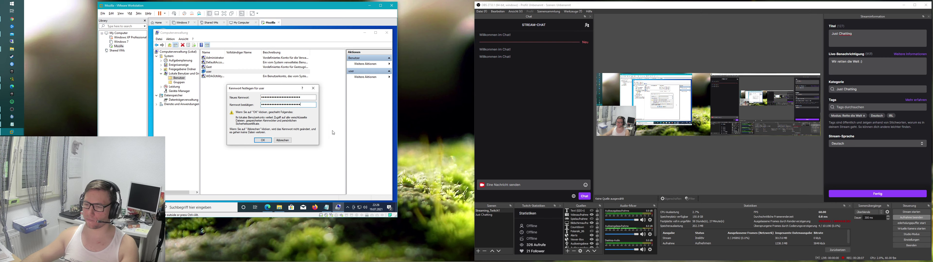
click(326, 207)
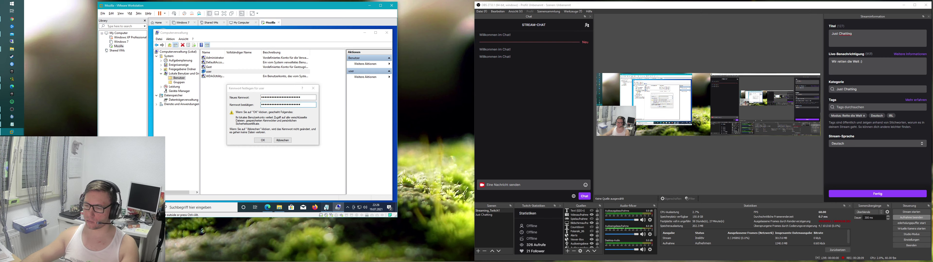
click(358, 61)
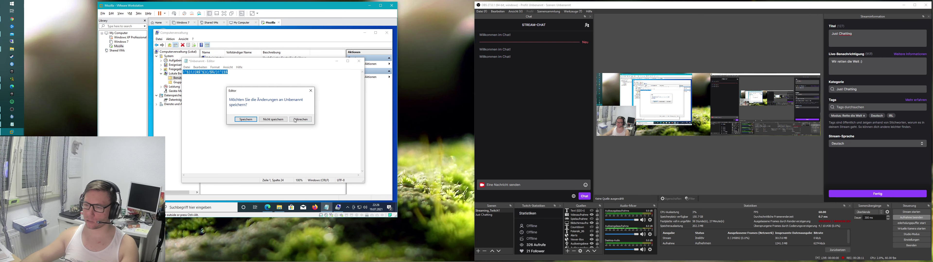
click(276, 123)
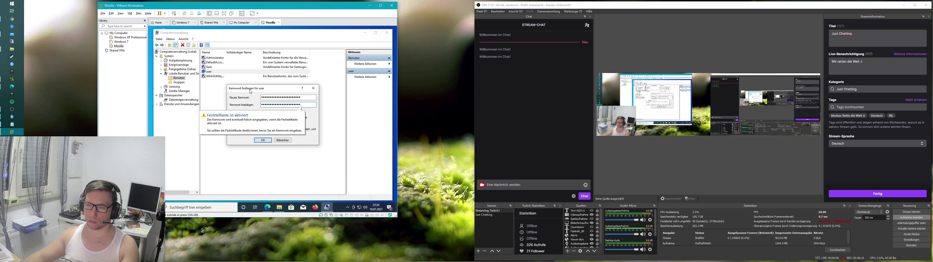
drag(248, 93, 243, 82)
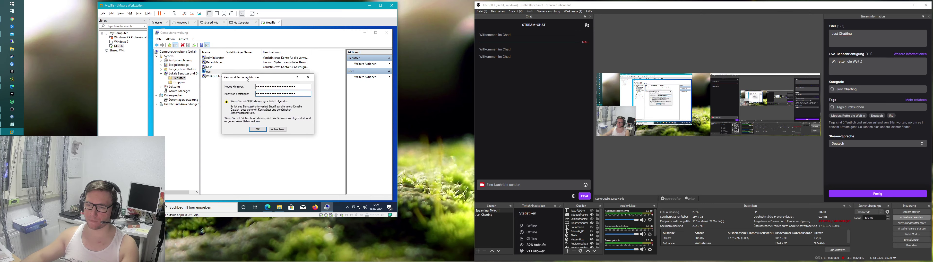
click(257, 129)
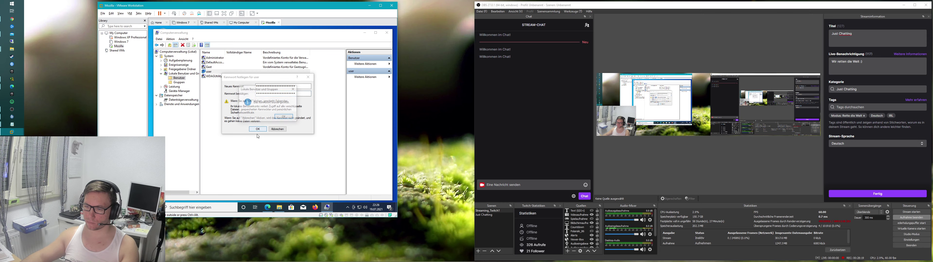
click(285, 118)
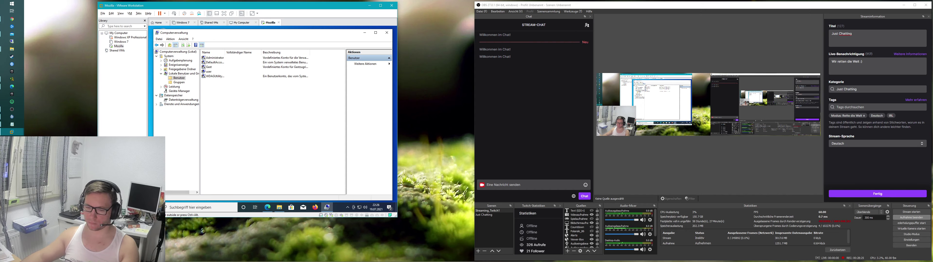
Step: Use Restart Guest and Reset from the power menu until Windows boots into Automatische Reparatur
click(164, 13)
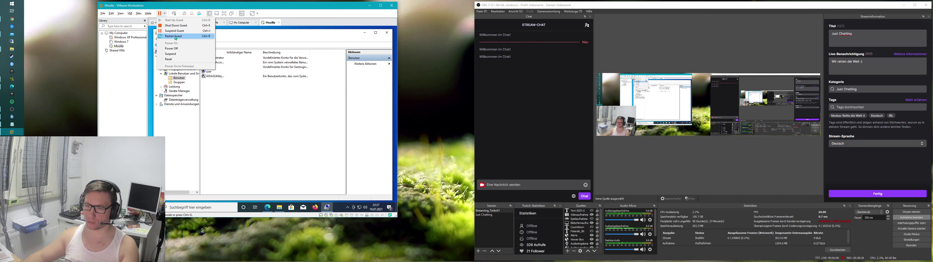
click(164, 14)
click(164, 15)
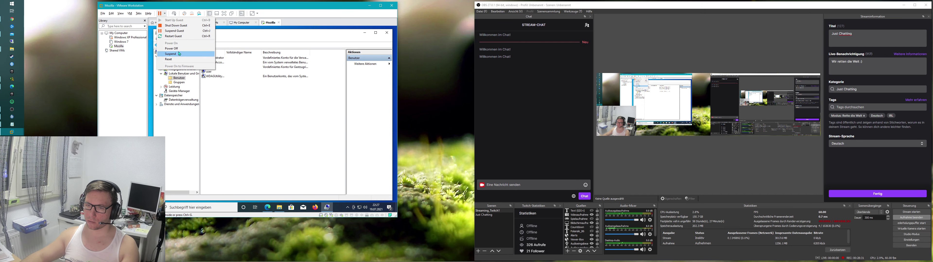
click(173, 36)
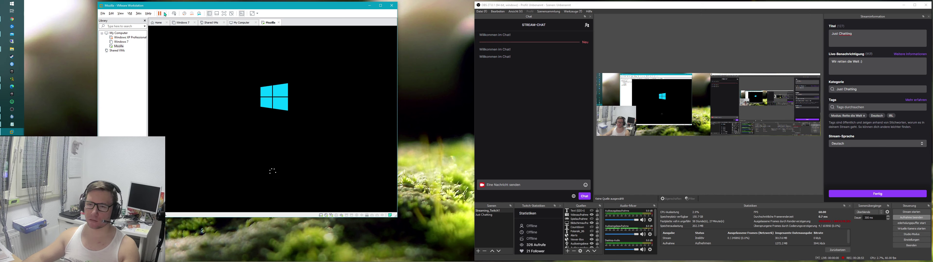
click(165, 14)
click(175, 34)
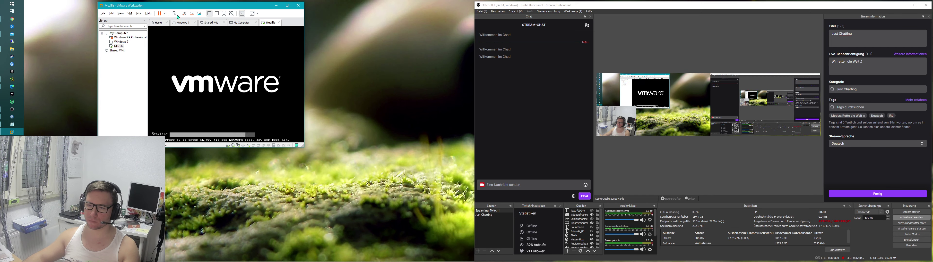
click(165, 14)
click(176, 36)
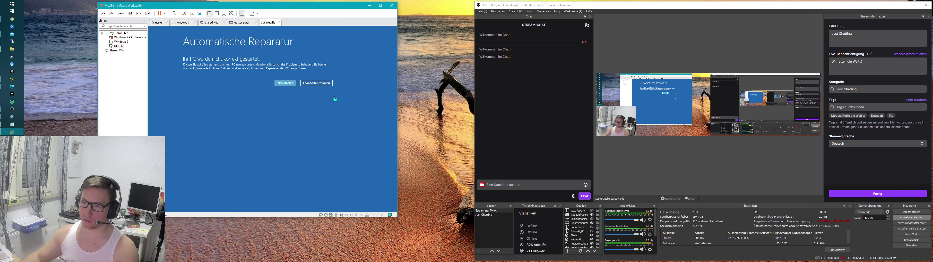
Step: Go through Advanced options > Troubleshoot > Advanced options > Command Prompt and pick the local account
click(316, 83)
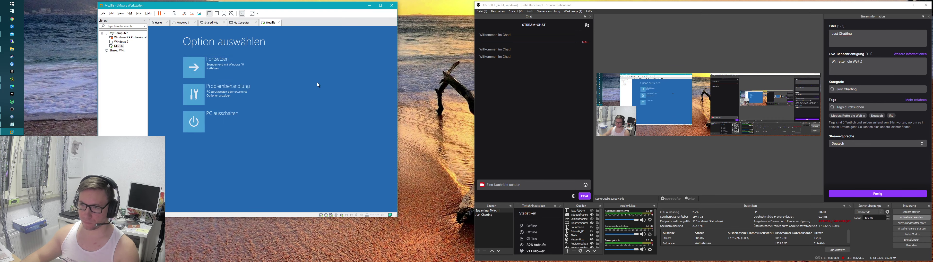
click(226, 96)
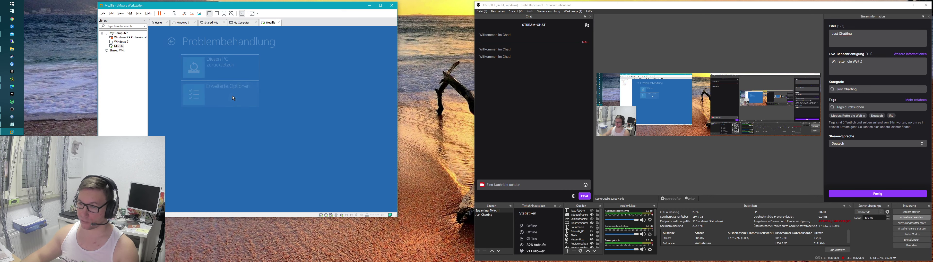
click(233, 96)
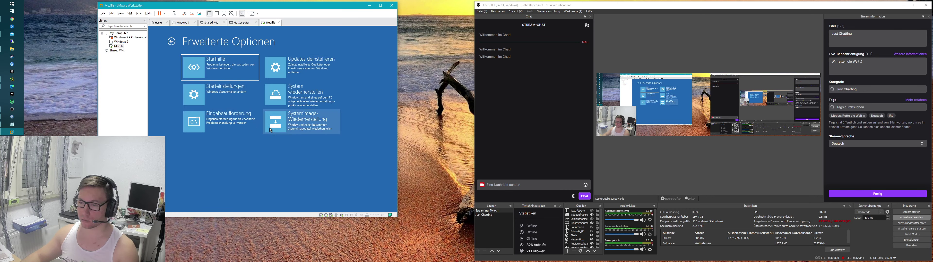
click(217, 124)
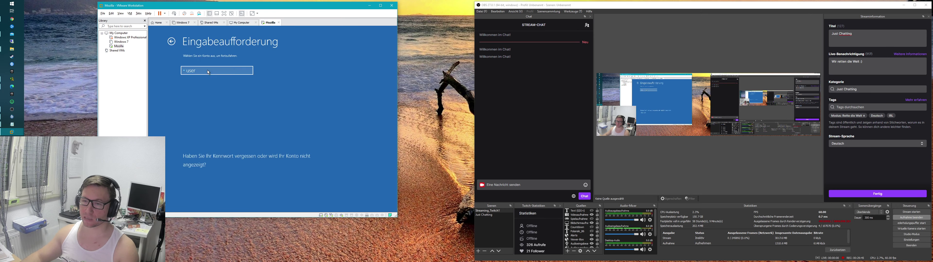
click(214, 71)
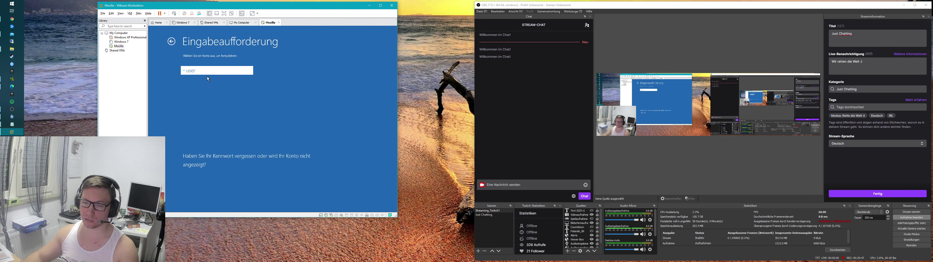
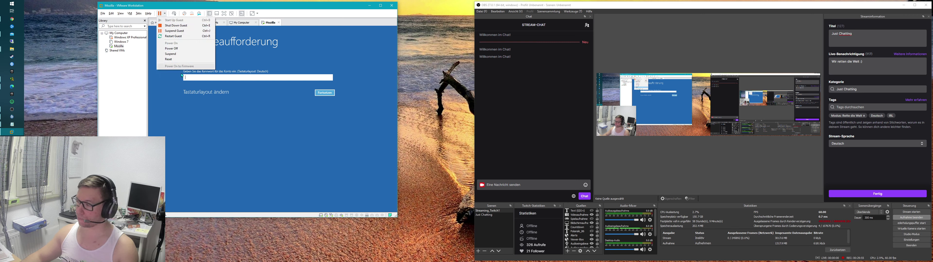
Step: Check the Mozilla VM's CD/DVD (SATA) ISO setting, then bring up the guest power options
click(181, 31)
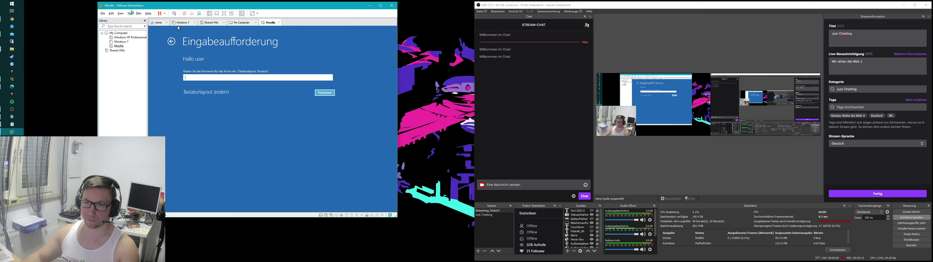
right_click(117, 49)
click(151, 133)
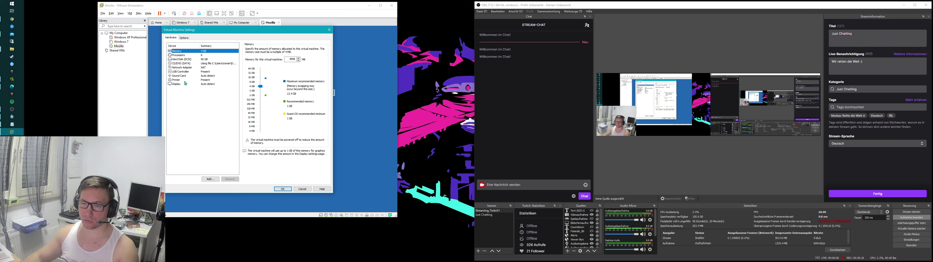
click(191, 63)
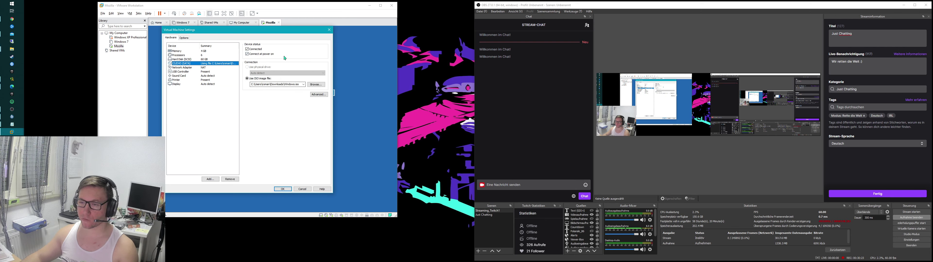
click(328, 30)
click(164, 13)
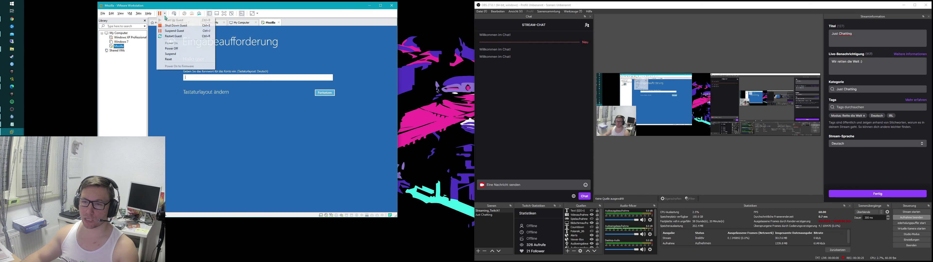
Step: Restart the guest and, in the BIOS boot order, put CD-ROM Drive first and Hard Drive last
click(179, 36)
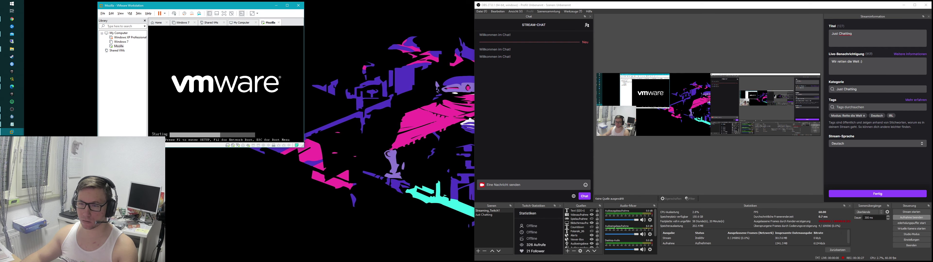
key(Right)
key(Right)
key(Right)
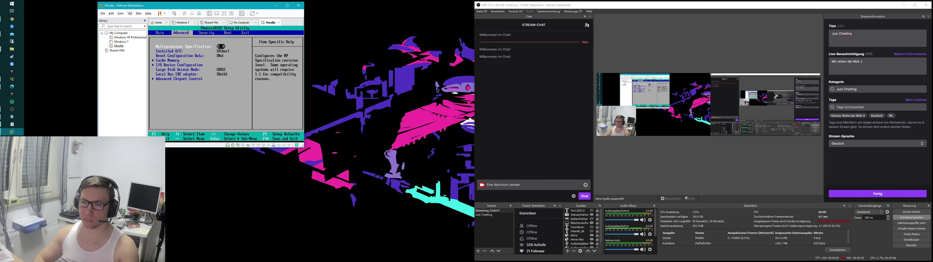
key(Down)
key(Up)
key(Down)
key(Down)
key(plus)
key(plus)
key(Down)
key(Down)
key(minus)
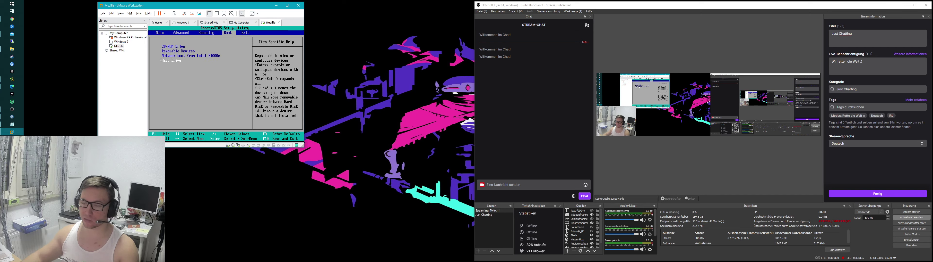
Step: Save the BIOS changes with F10 and reboot into Windows Setup
key(F10)
key(Return)
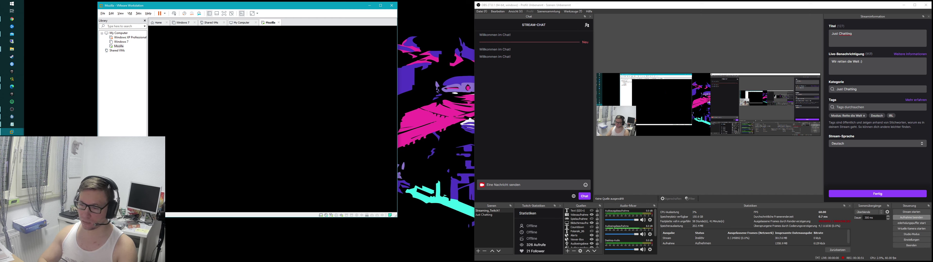
mouse_move(11, 128)
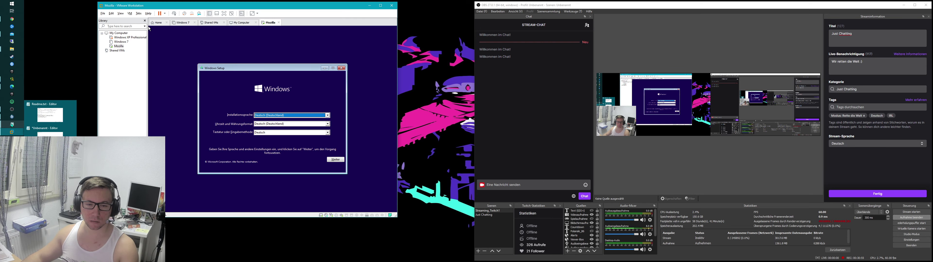
click(12, 124)
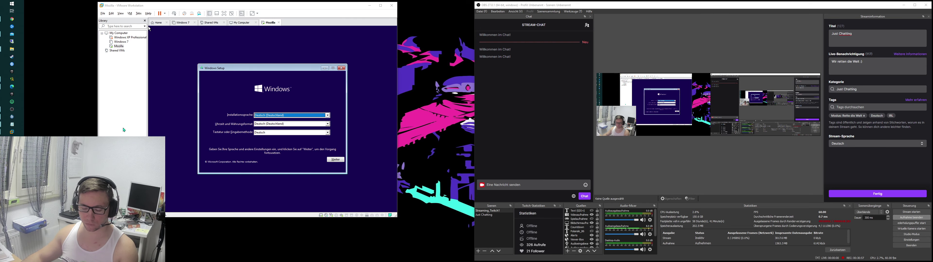
Step: Open USB-Laufwerk (G:) from Dieser PC in a new File Explorer window and select test.cmd
key(super+e)
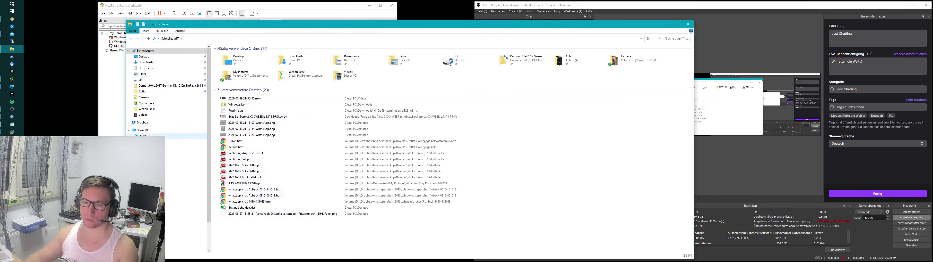
click(142, 130)
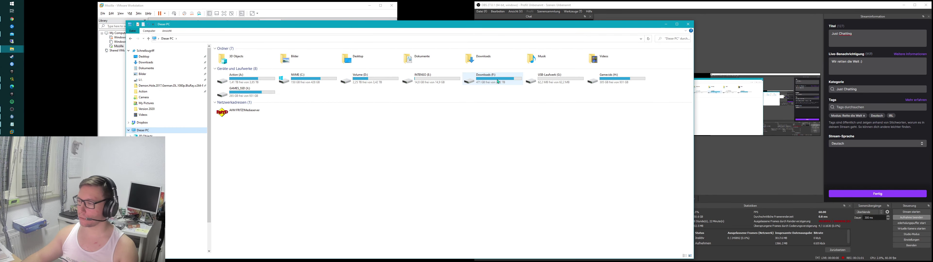
double_click(552, 77)
click(232, 54)
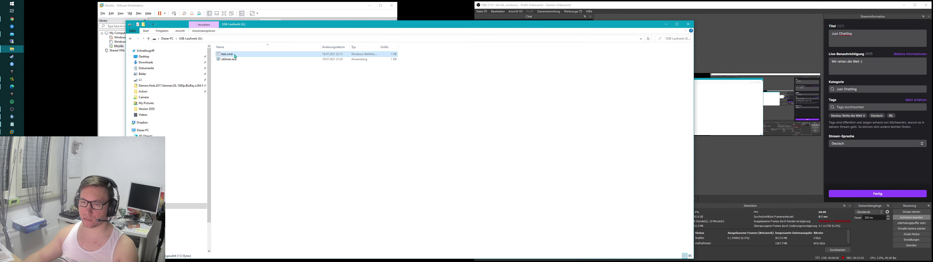
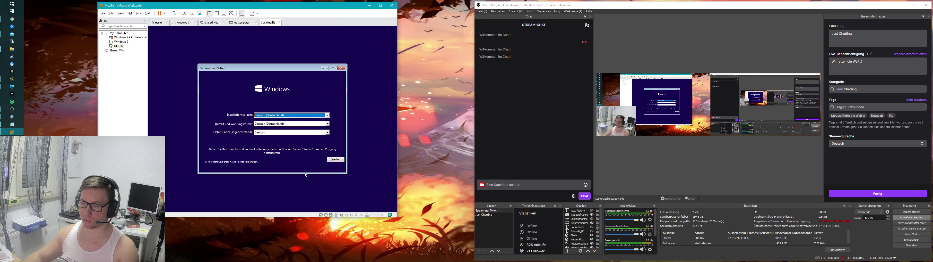
Step: Go from the setup language page through Computerreparaturoptionen and Problembehandlung to the Eingabeaufforderung (X:\Sources>)
click(336, 160)
click(222, 160)
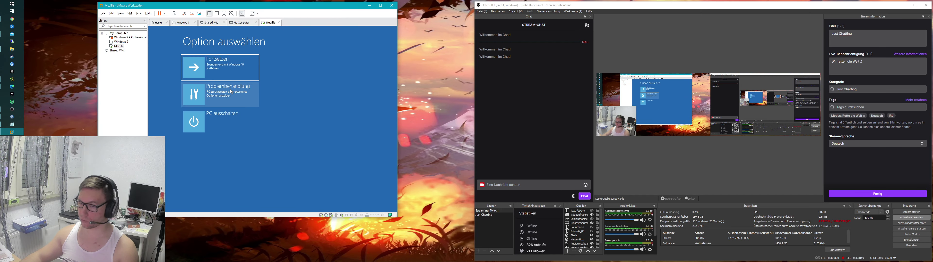
click(231, 91)
click(238, 97)
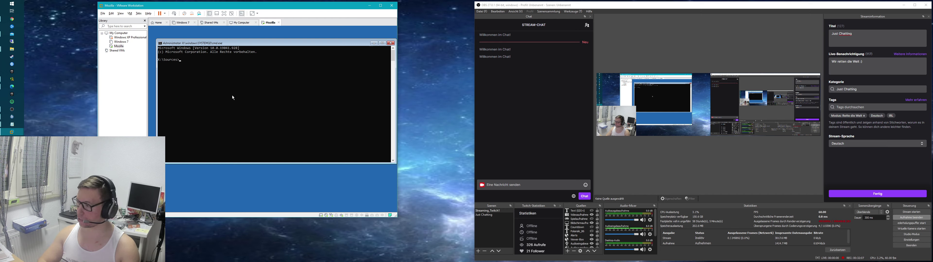
Step: Switch to drive D: and list its contents, showing the Windows folders
text(D:)
key(Return)
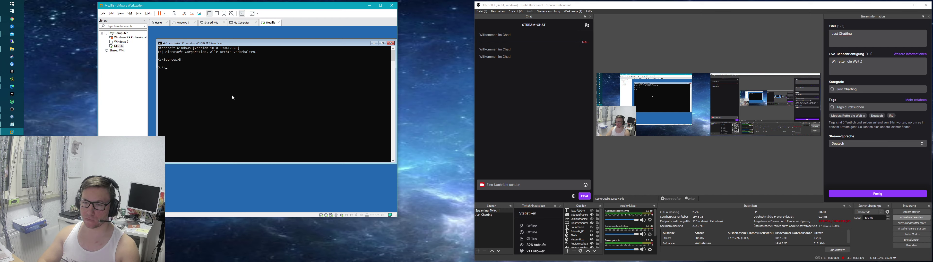
text(dir)
key(Return)
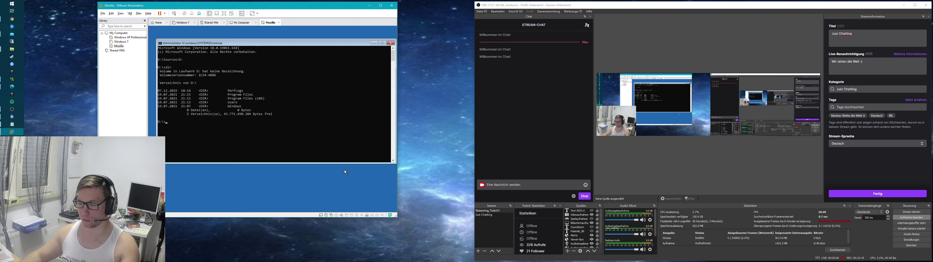
Step: Disconnect the USB device from the VM, then start diskpart
click(351, 217)
click(368, 220)
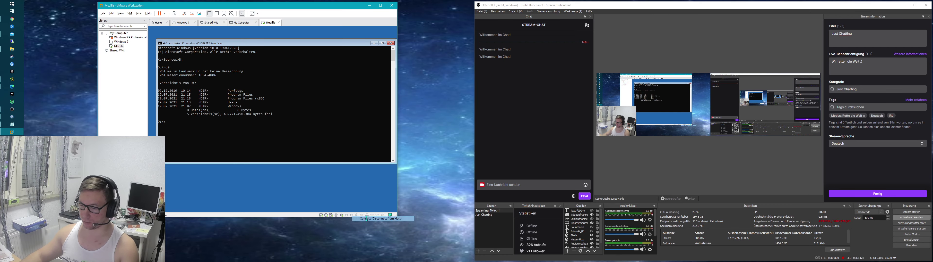
click(256, 126)
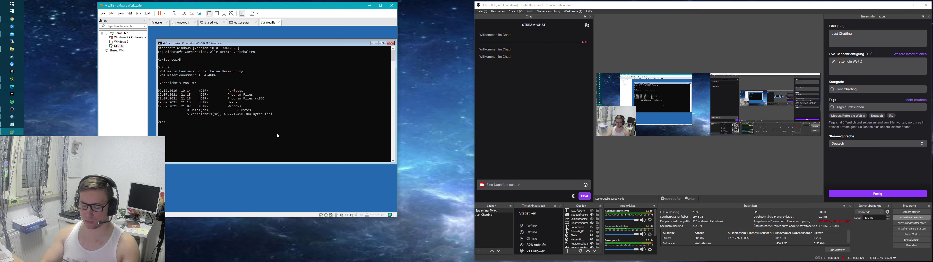
text(diskpart)
key(Return)
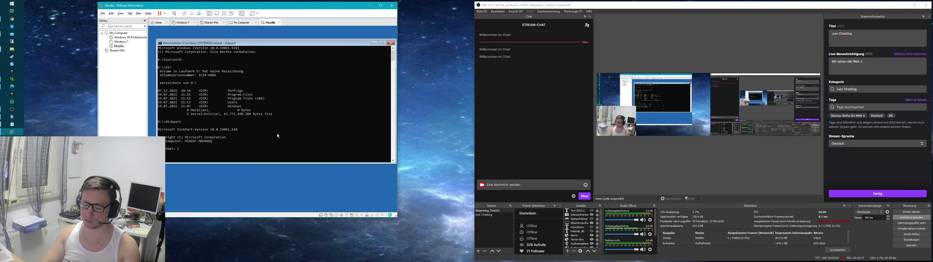
Step: In diskpart, list the disks, select disk 1, list its partitions and select partition 1
text(list disk)
key(Return)
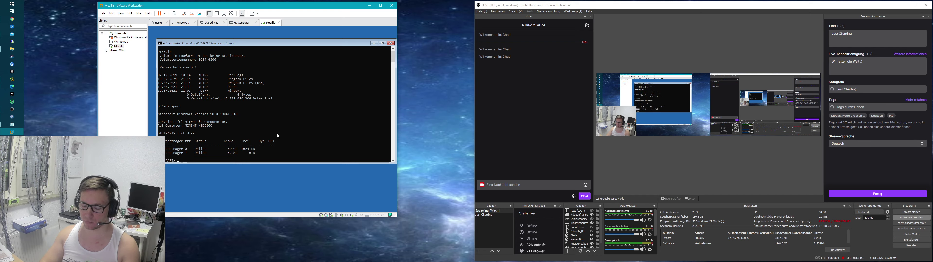
text(selec)
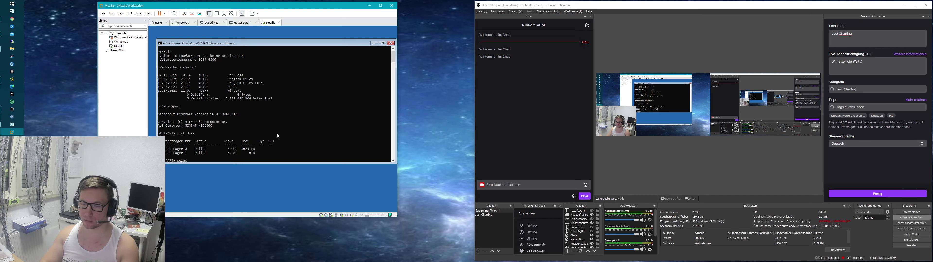
text(t disk 1)
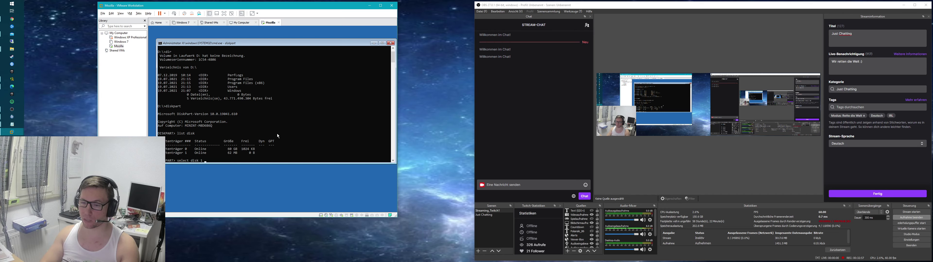
key(Return)
text(list pa)
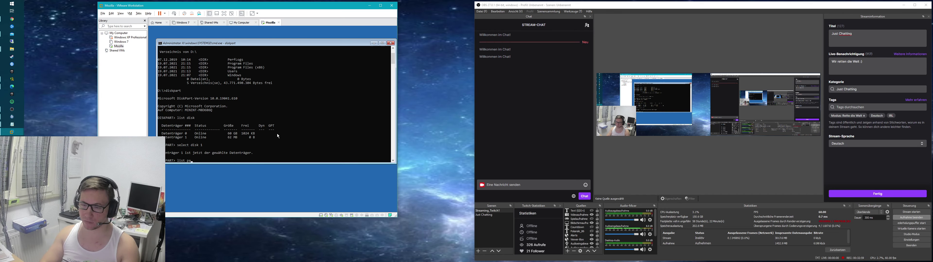
key(BackSpace)
key(BackSpace)
key(BackSpace)
key(BackSpace)
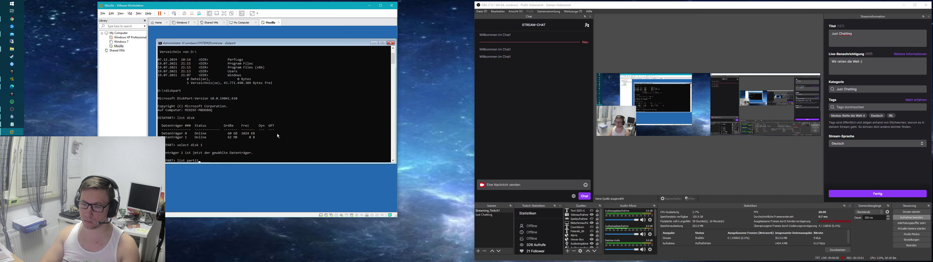
text(ion)
key(Return)
text(select partit)
key(BackSpace)
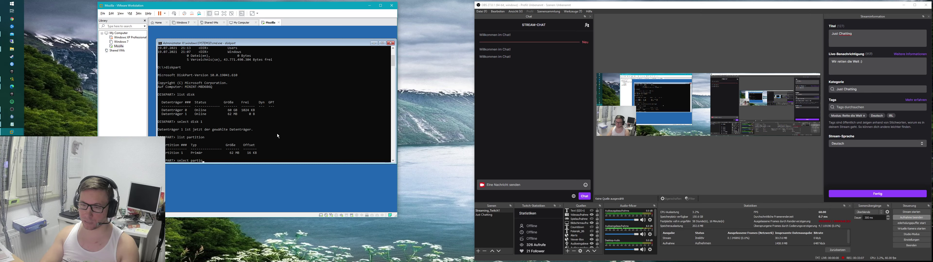
text(t)
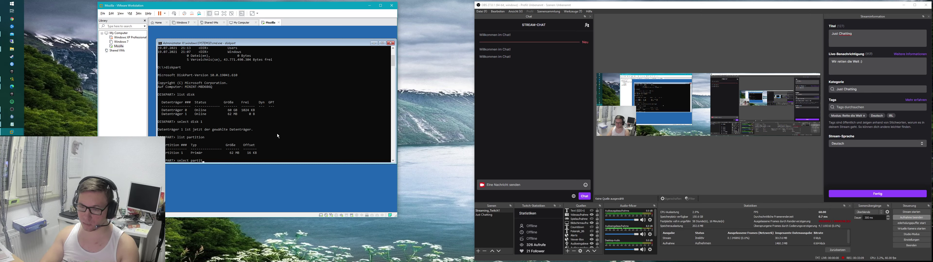
text(ion 1)
key(Return)
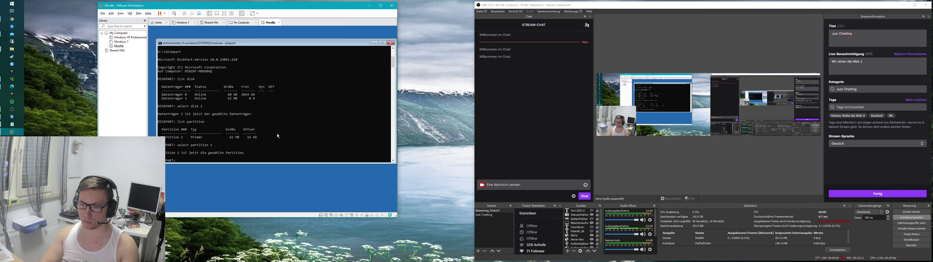
Step: Assign drive letter K to the partition, exit diskpart, and list the files on K:
text(assign)
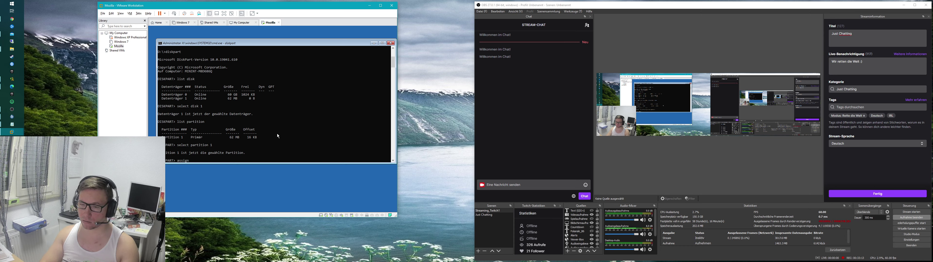
text( letter )
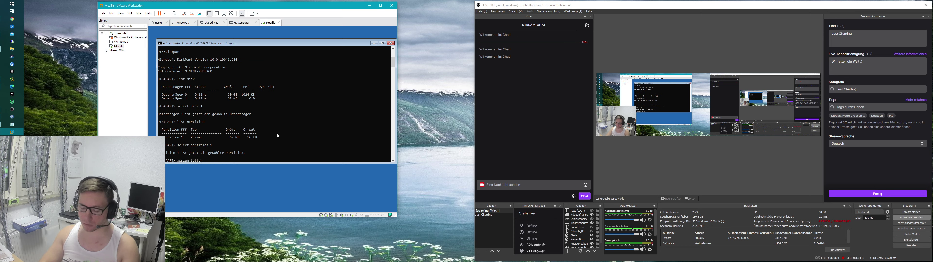
text(K)
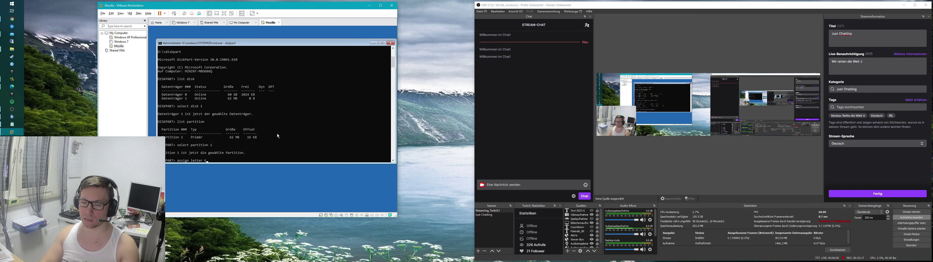
key(Return)
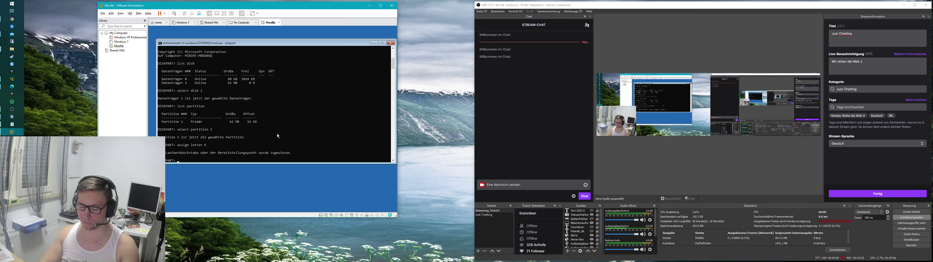
text(exit)
key(Return)
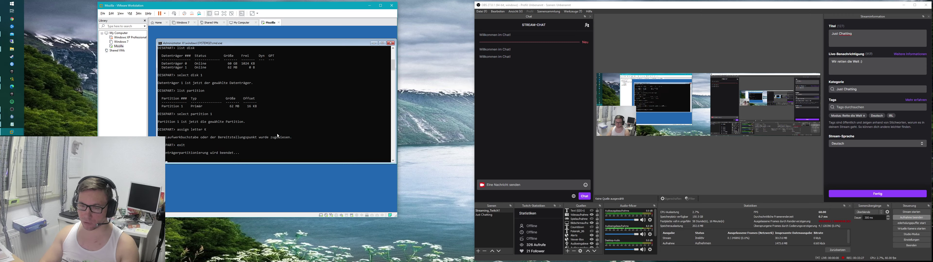
text(K:)
key(Return)
text(dir)
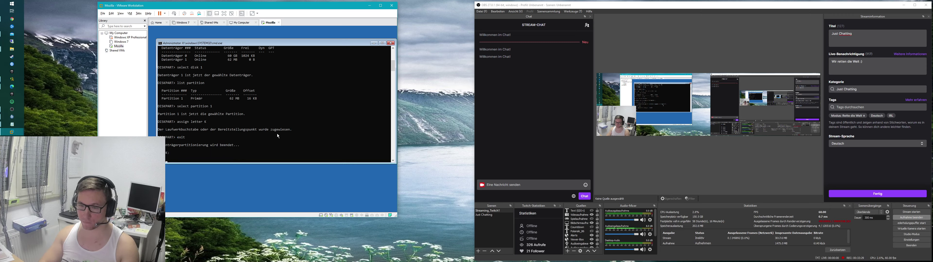
key(Return)
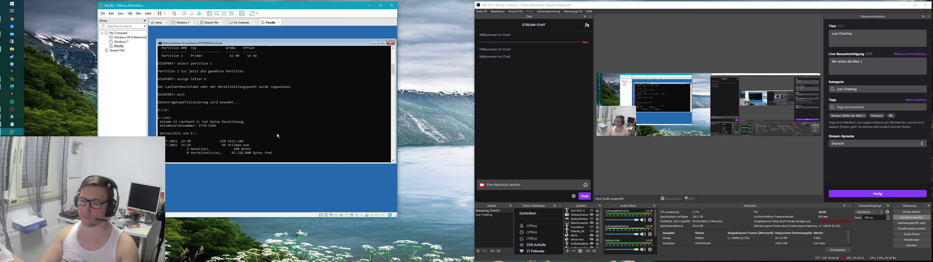
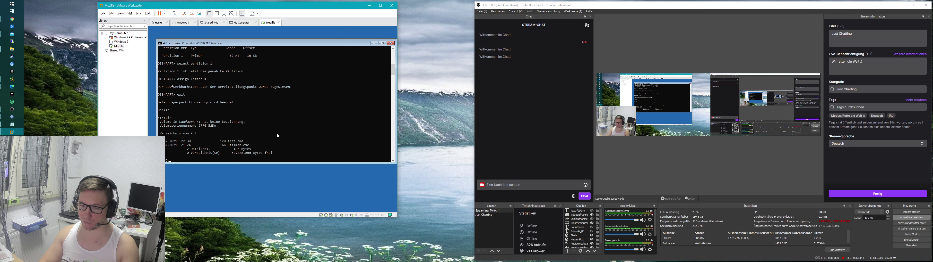
Step: Run dir on drives D:, C: and E: in turn to see which holds the Windows folder
text(D:)
key(Return)
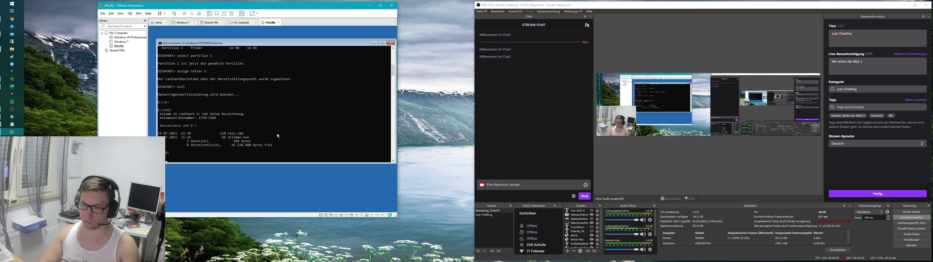
text(dir)
key(Return)
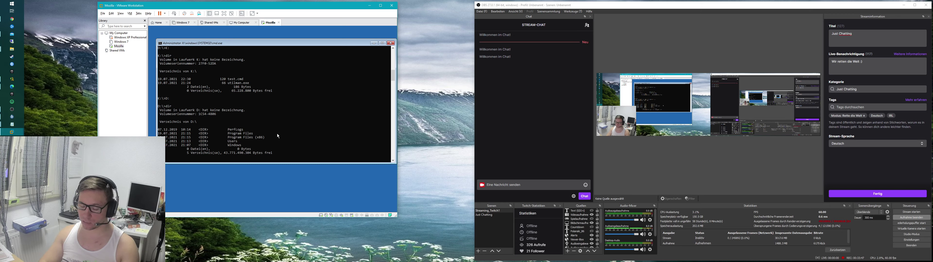
text(C:)
key(Return)
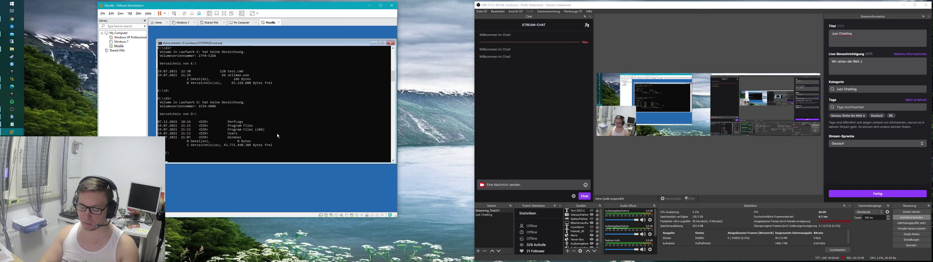
text(dir)
key(Return)
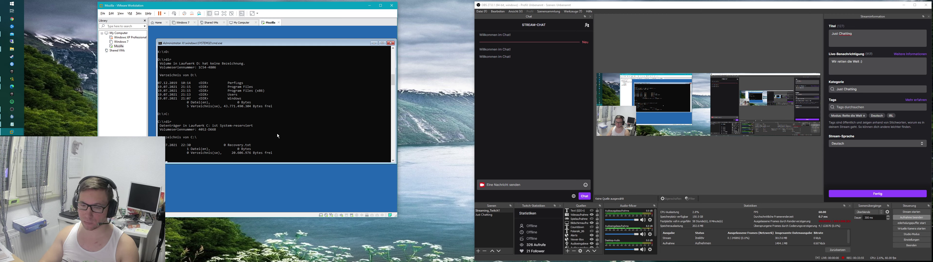
text(E:)
key(Return)
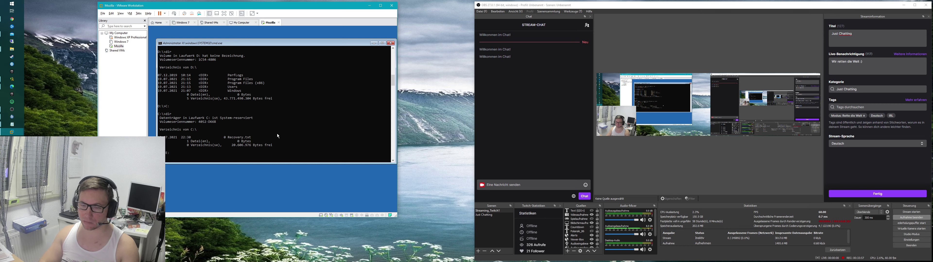
text(dir)
key(Return)
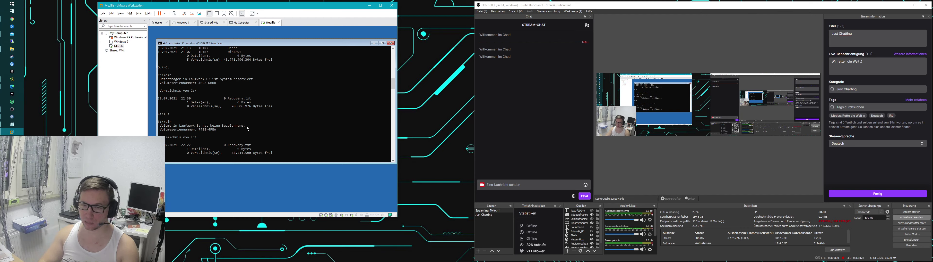
Step: Re-list drive D: with dir, then cd into D:\Windows\system32
text(D:\>)
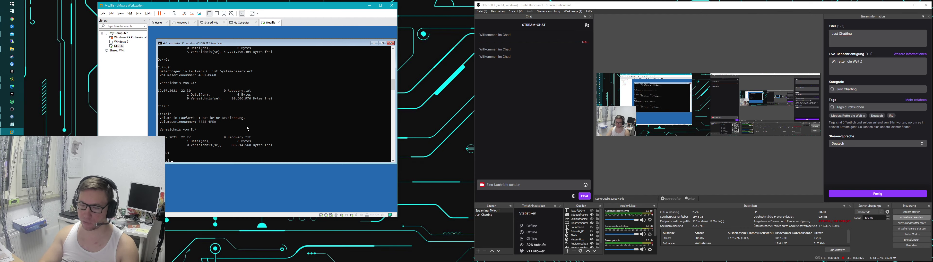
text(dir)
key(Return)
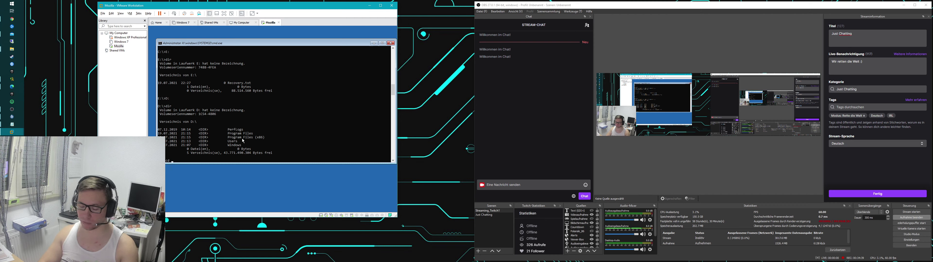
text(ndows\system32\)
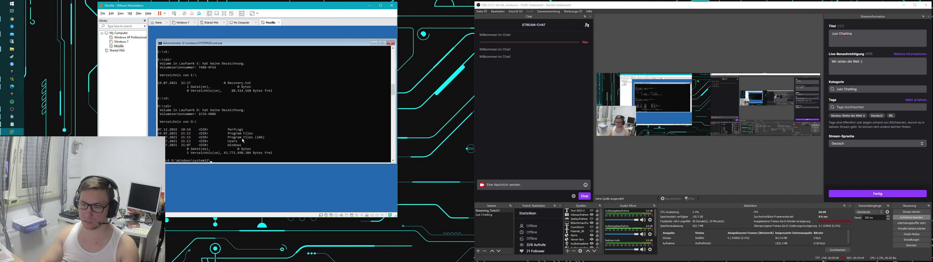
key(Return)
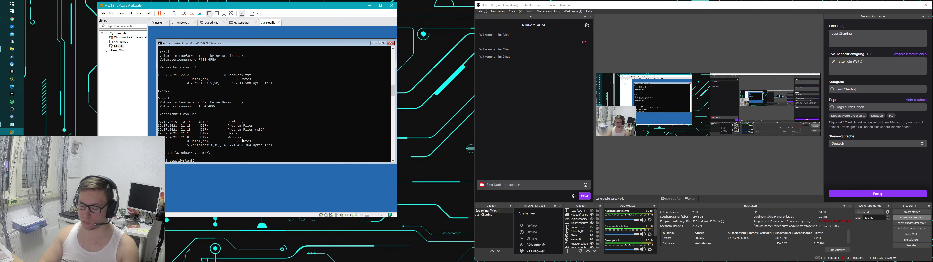
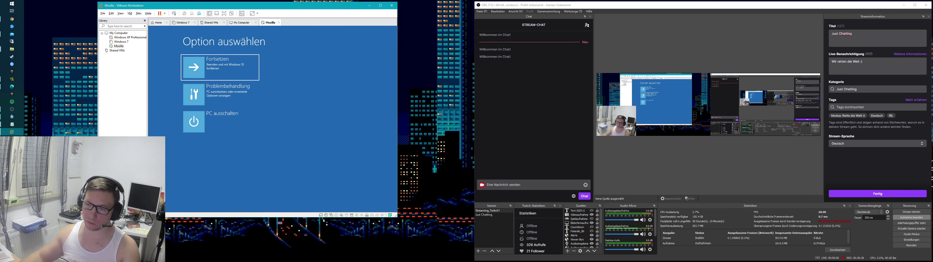
Step: Continue booting Windows 10, skip the disk check, and get past the lock screen to sign-in
click(223, 64)
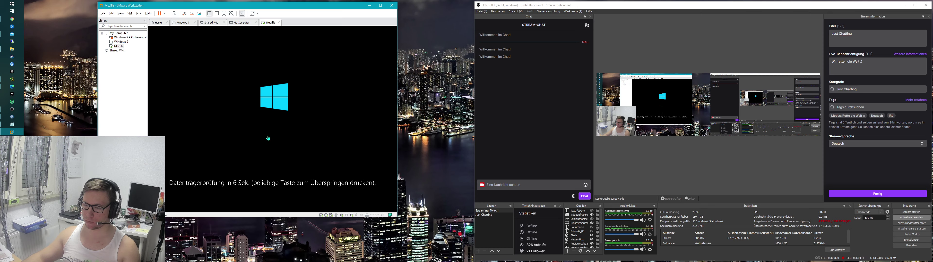
key(Return)
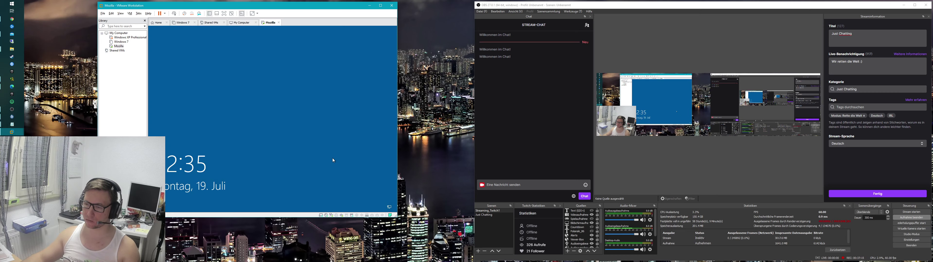
key(Return)
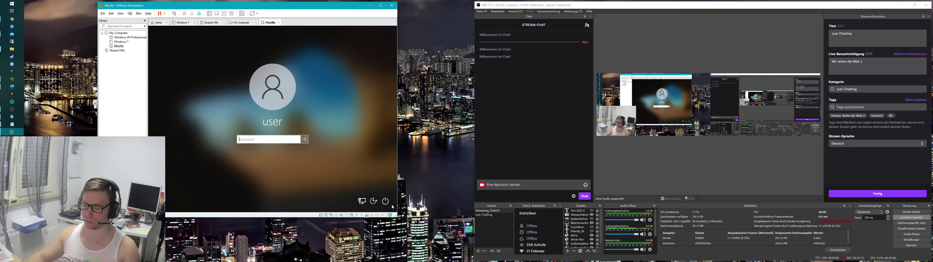
key(Return)
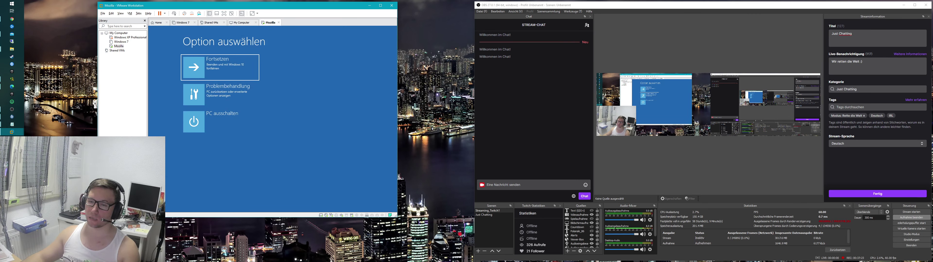
Step: Restart via Problembehandlung > Erweiterte Optionen > Starteinstellungen and boot with startup option 4
click(232, 97)
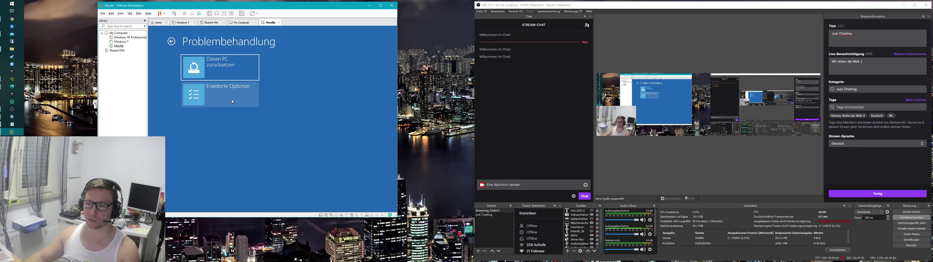
click(231, 100)
click(229, 98)
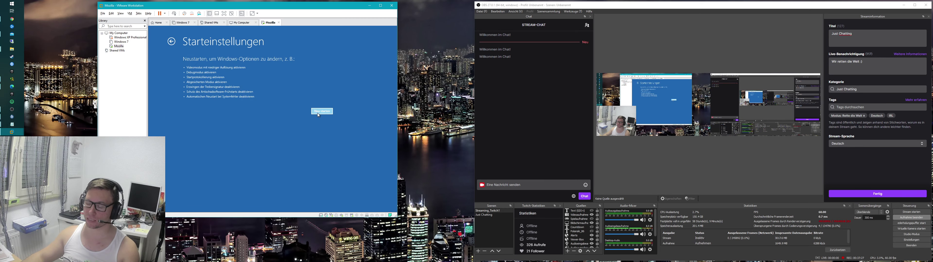
click(318, 114)
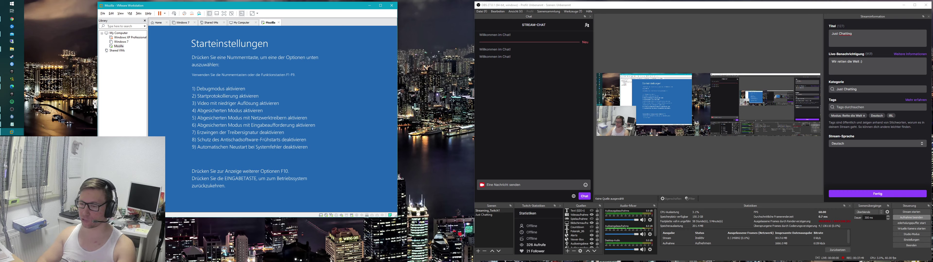
key(4)
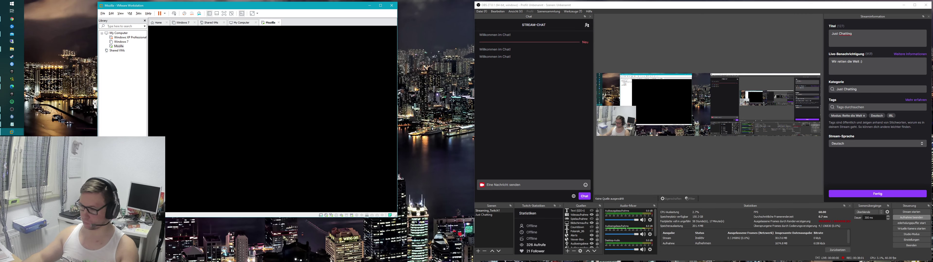
Step: From the sign-in screen's power menu, restart Windows into the recovery menu
click(322, 179)
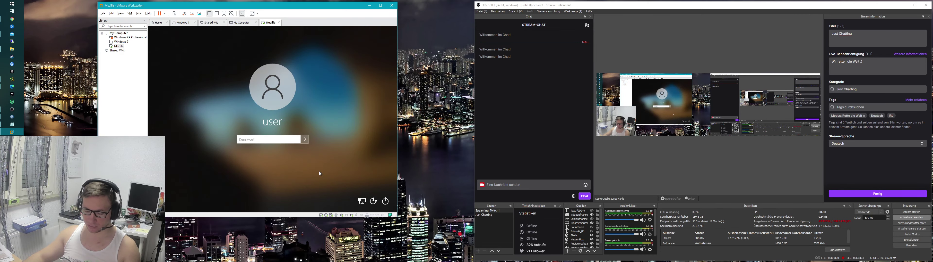
click(386, 201)
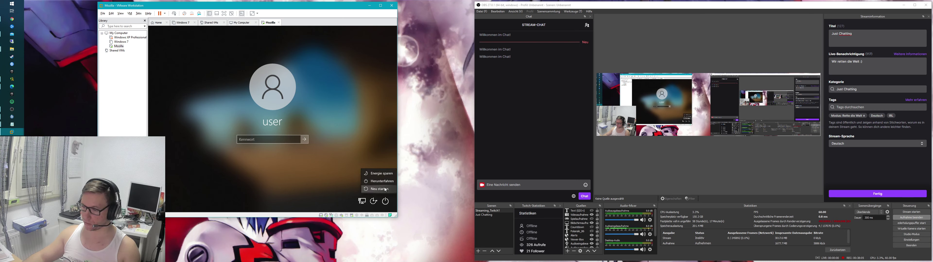
click(386, 190)
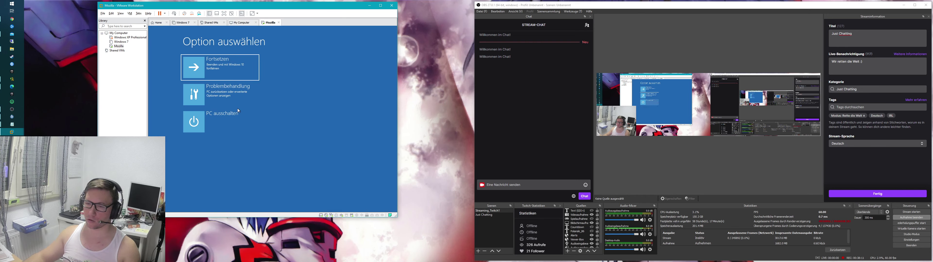
Step: Restart again via Problembehandlung > Erweiterte Optionen > Starteinstellungen and pick startup option 4
click(227, 88)
click(226, 92)
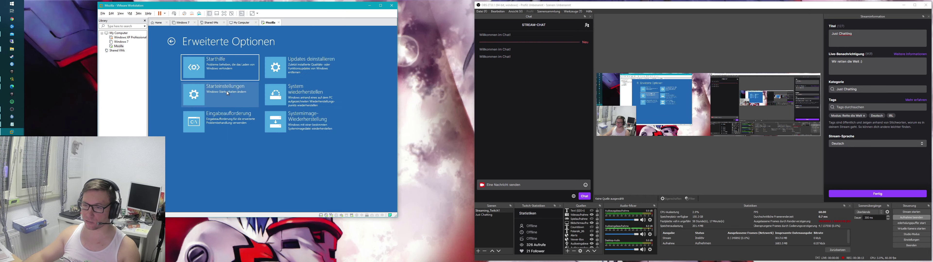
click(229, 93)
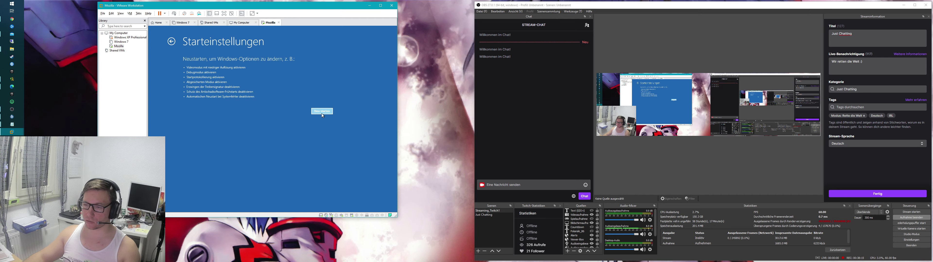
click(321, 111)
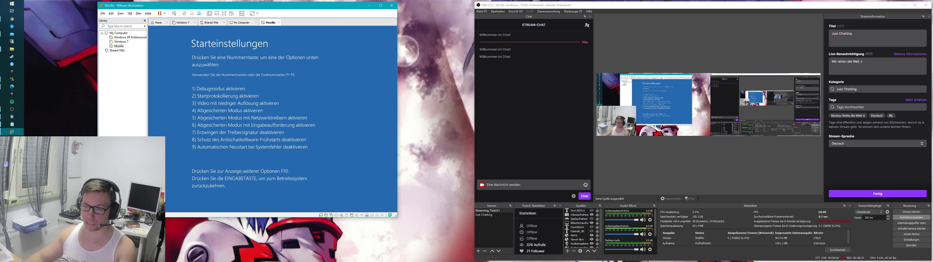
key(4)
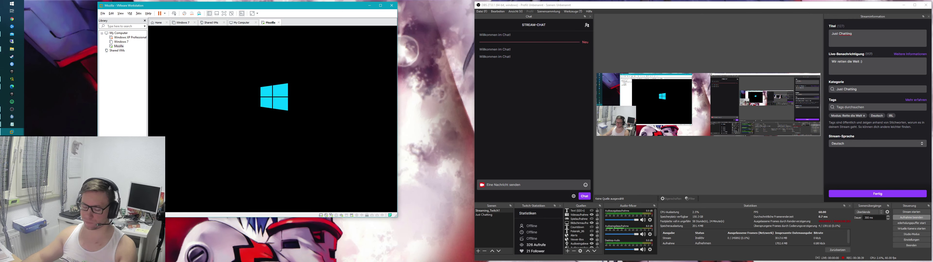
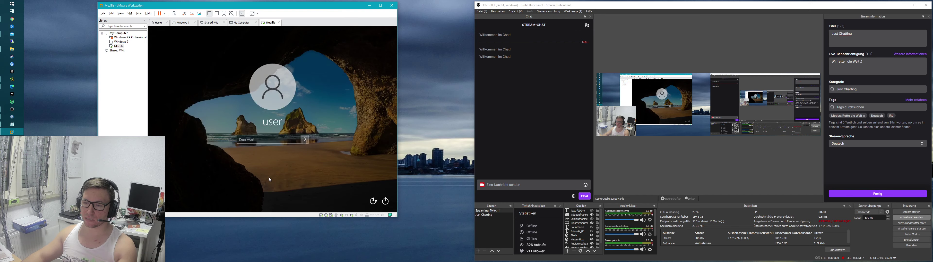
Step: Restart the VM via Neu starten, choose the other user tile, and enter and reveal its password
click(387, 204)
click(376, 194)
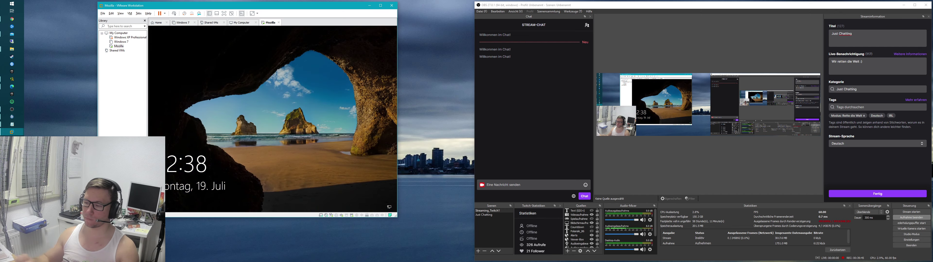
click(313, 79)
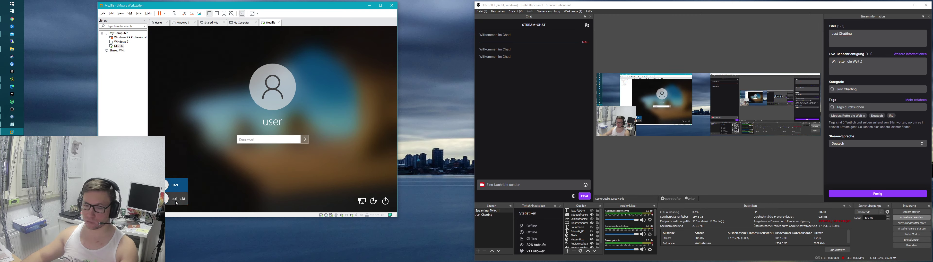
click(177, 200)
text(****)
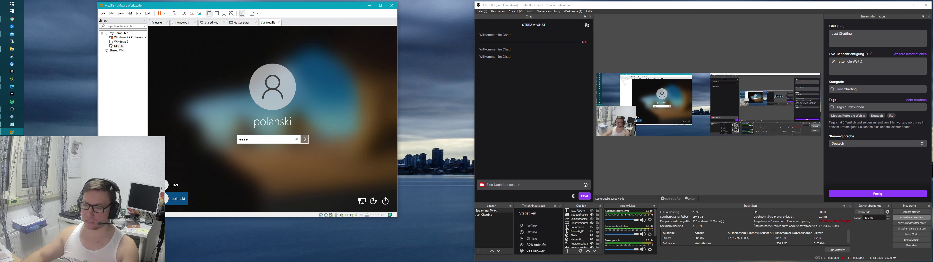
click(296, 140)
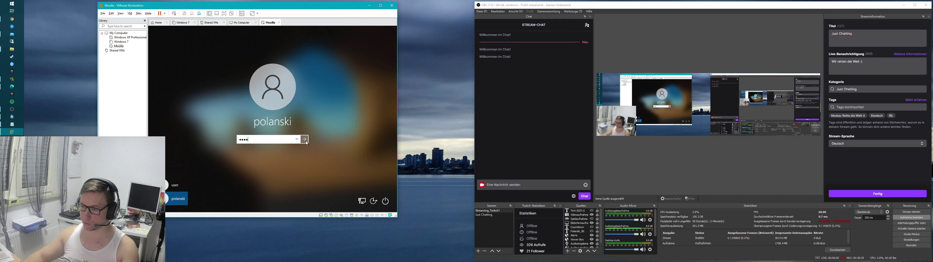
Step: Sign in and answer Nein to the location, find-my-device, diagnostics and inking privacy pages
click(304, 139)
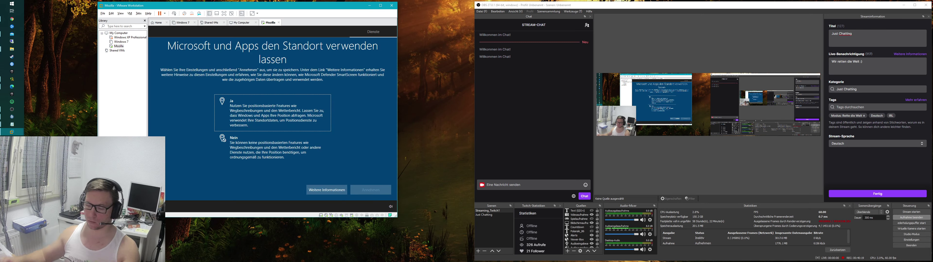
key(Down)
key(Return)
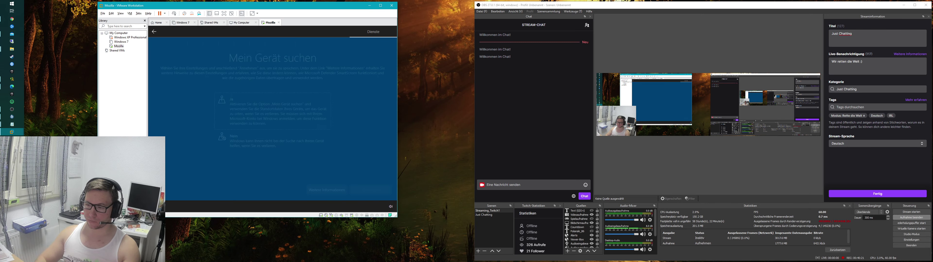
key(Down)
key(Return)
key(Down)
key(Return)
key(Down)
key(Return)
key(Return)
key(Return)
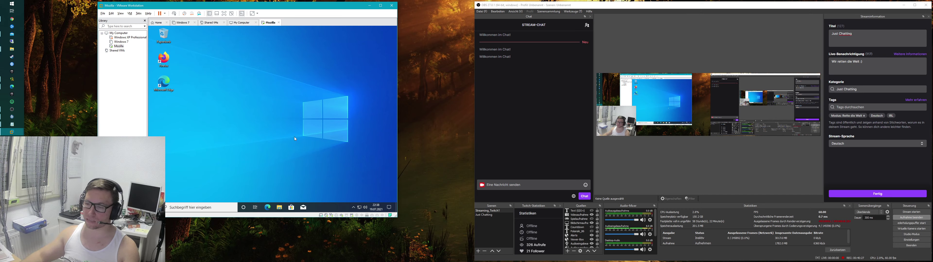
Step: In File Explorer, browse to the new user's profile folder under C:\Benutzer
key(super+e)
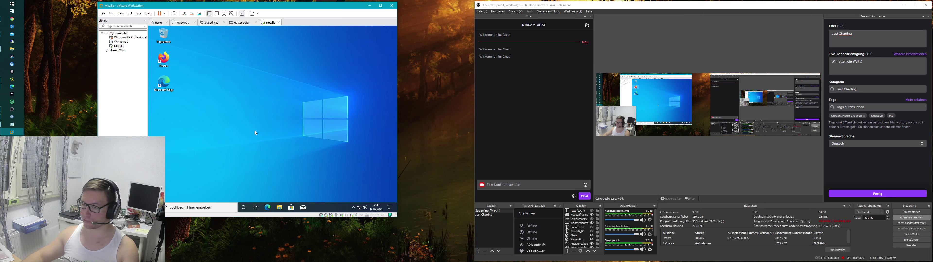
click(197, 117)
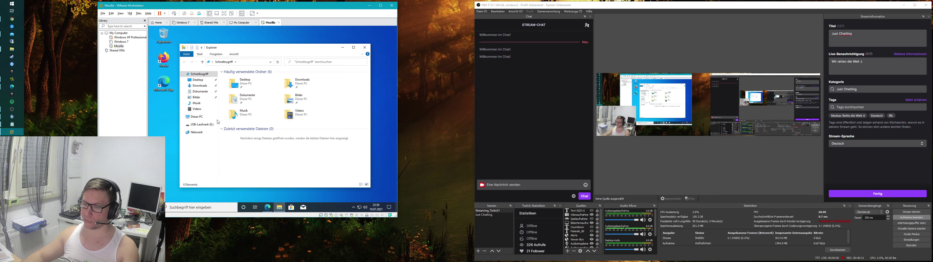
double_click(253, 143)
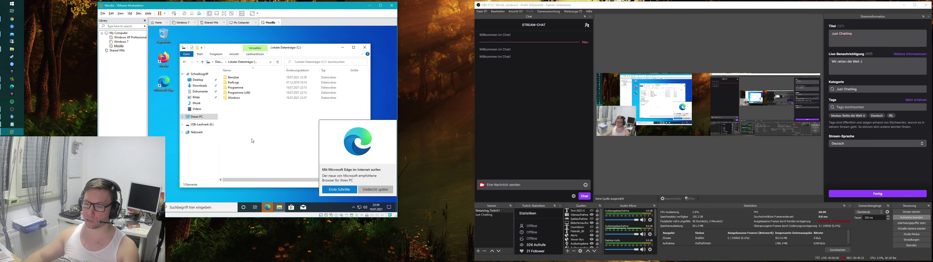
double_click(235, 77)
double_click(241, 89)
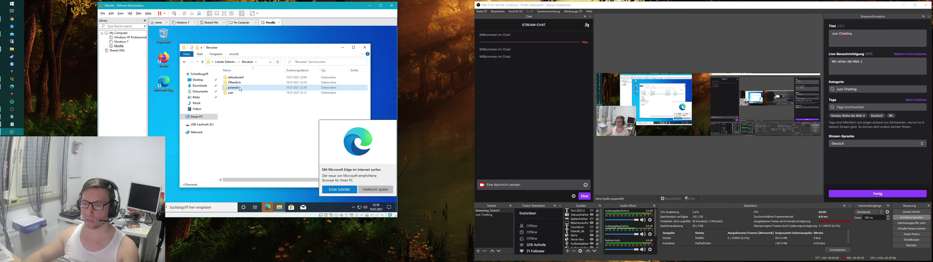
Step: Go to \appdata\Roaming, dismiss the Edge promotion, and dock the window to the left half
click(250, 62)
text(\appdata\)
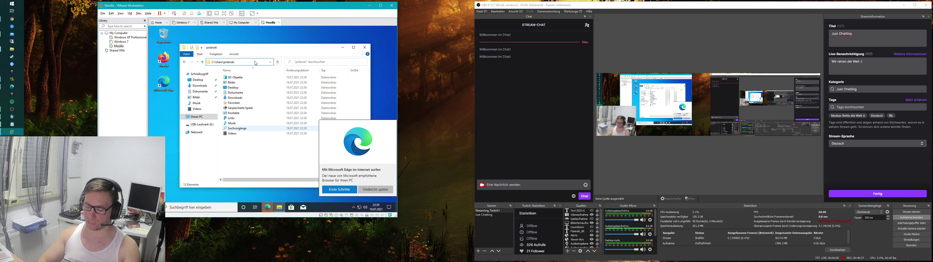
key(Return)
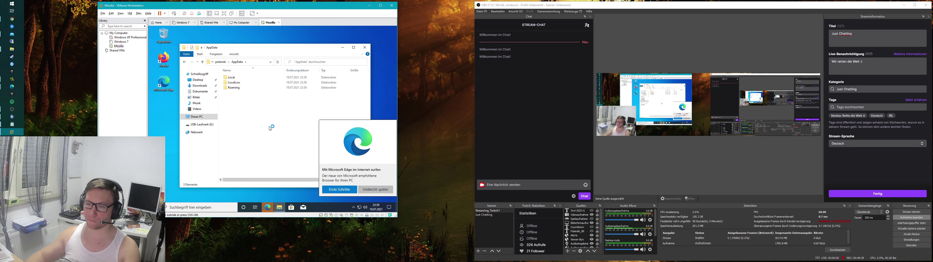
double_click(242, 87)
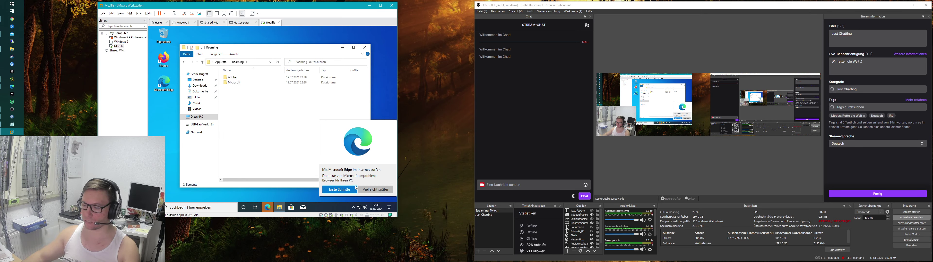
click(375, 189)
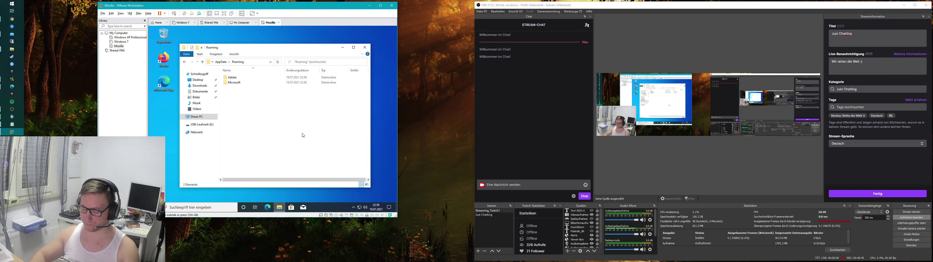
key(super+Left)
Step: In a second Explorer window, go to the old user's AppData\Roaming folder, granting folder access
key(super+e)
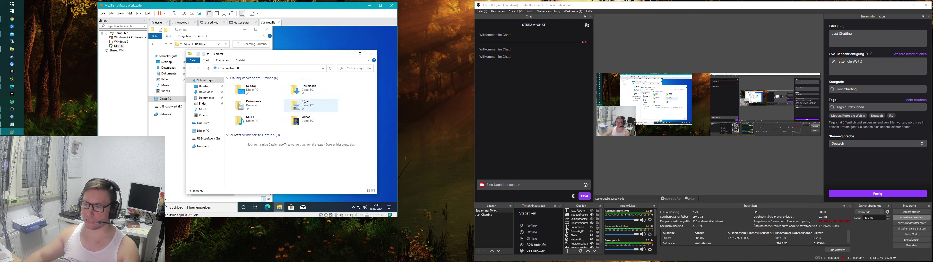
click(204, 131)
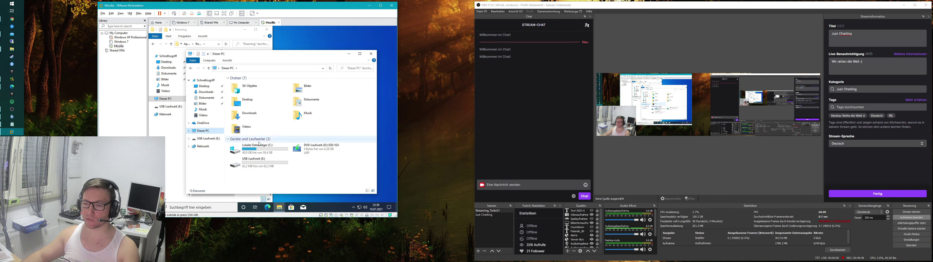
double_click(253, 148)
double_click(251, 84)
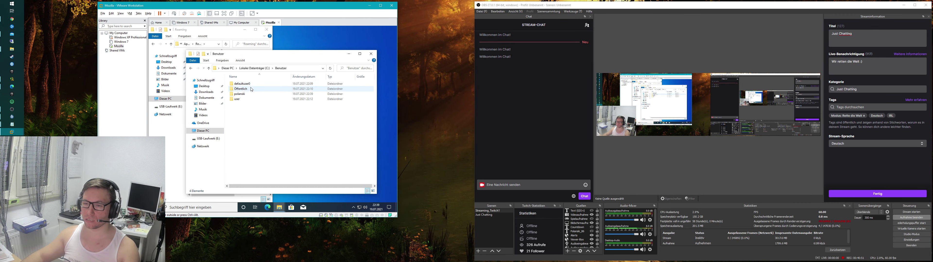
double_click(241, 99)
click(269, 126)
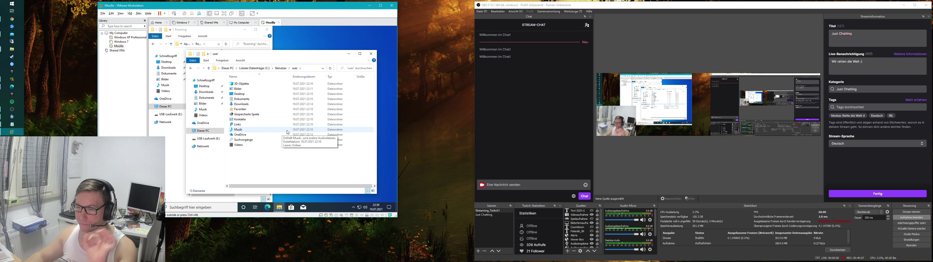
click(306, 70)
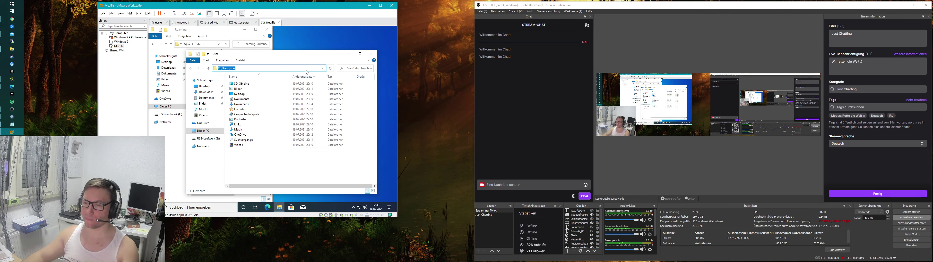
click(307, 72)
text(\Aopop)
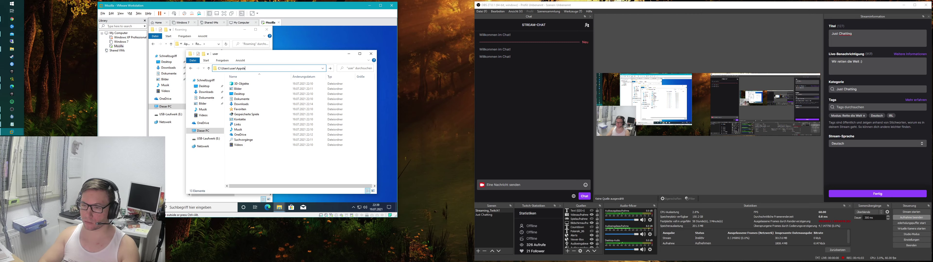
text(ta\Roaming)
key(Return)
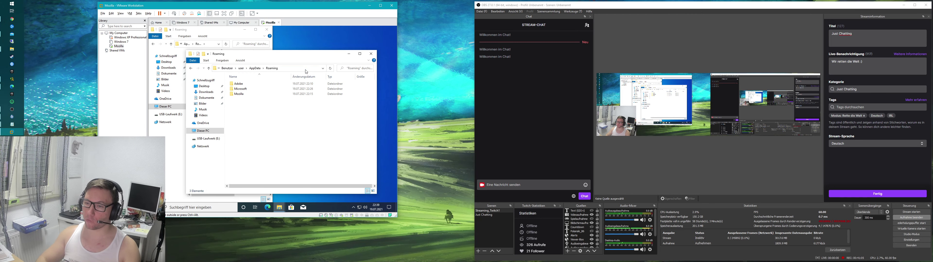
Step: Cut the Mozilla folder and paste it into the new user's Roaming folder
click(266, 94)
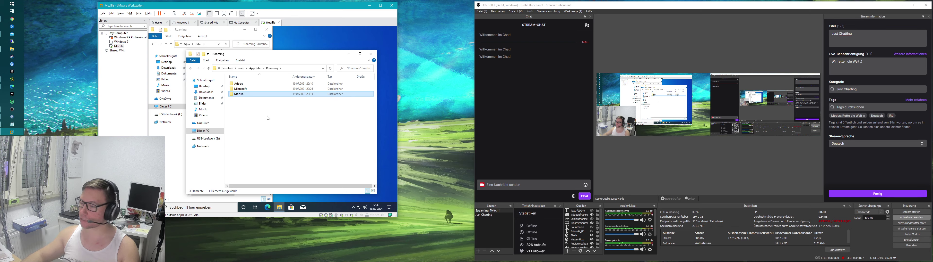
right_click(256, 93)
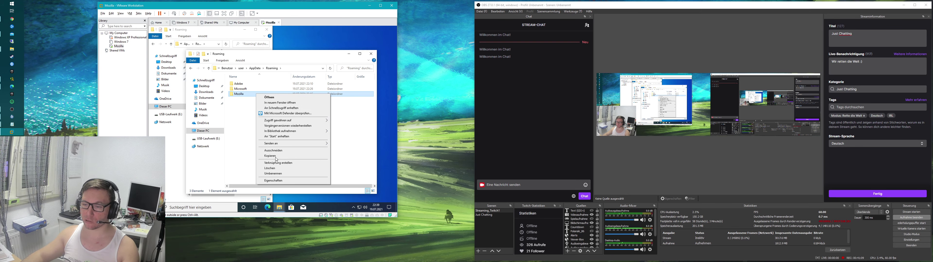
click(270, 168)
click(349, 54)
right_click(217, 103)
click(227, 121)
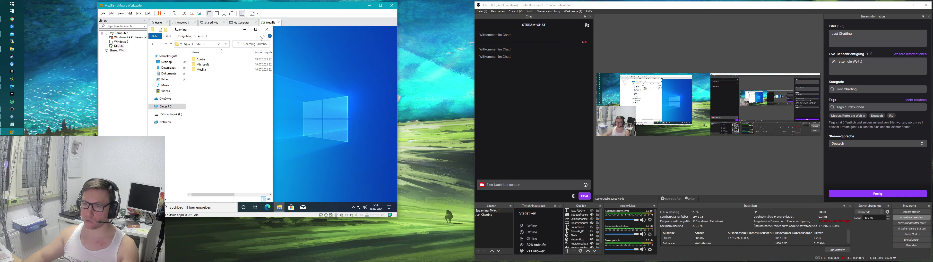
Step: Launch Firefox from the desktop shortcut, decline the default-browser prompt, and open saved logins
click(245, 30)
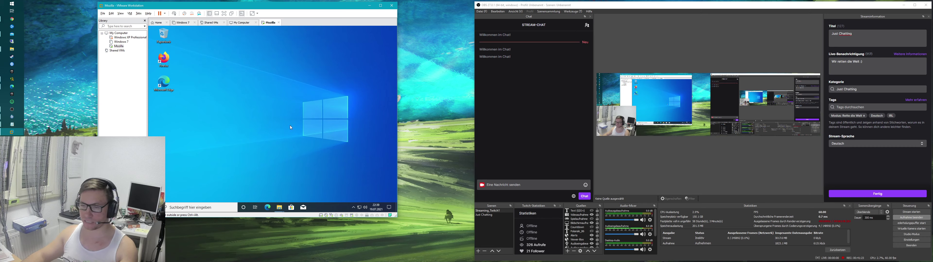
click(169, 66)
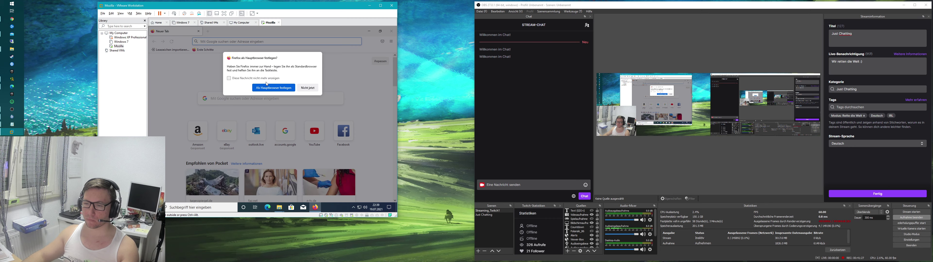
click(307, 88)
click(263, 42)
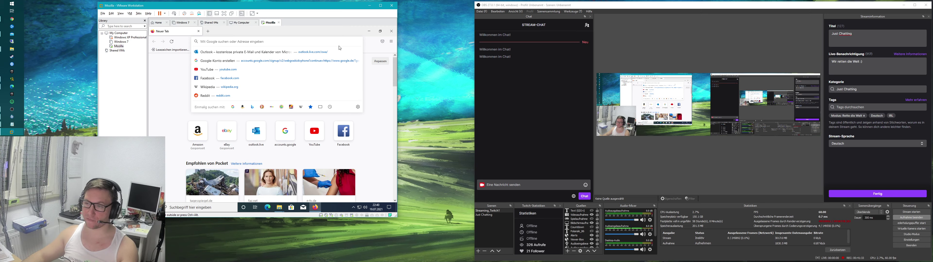
click(391, 42)
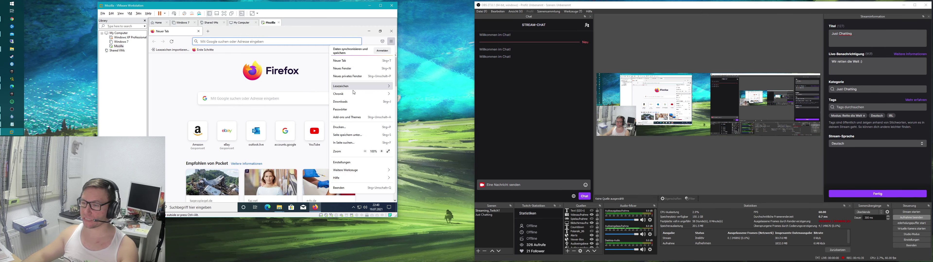
click(352, 110)
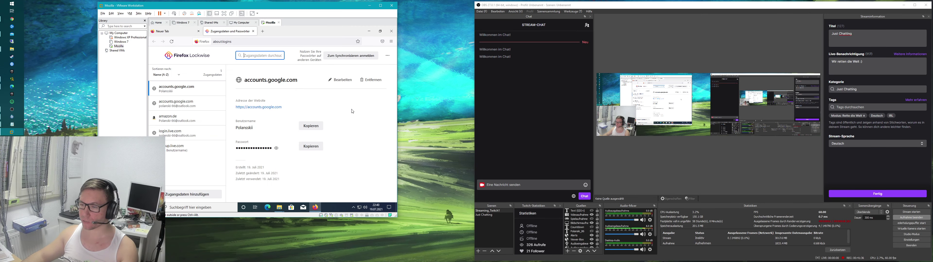
Step: Reveal the passwords for both accounts.google.com logins, amazon.de and login.live.com
click(276, 148)
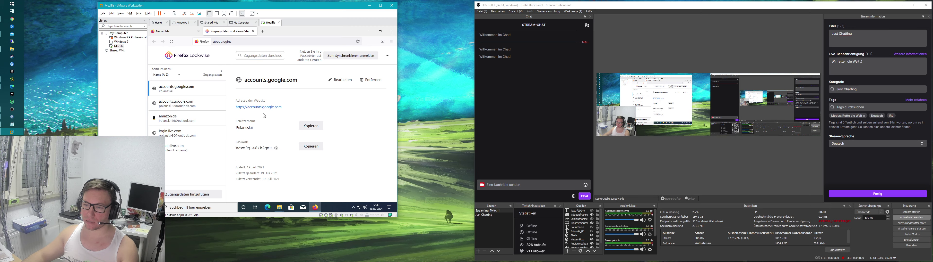
click(192, 109)
click(276, 149)
click(174, 118)
click(276, 148)
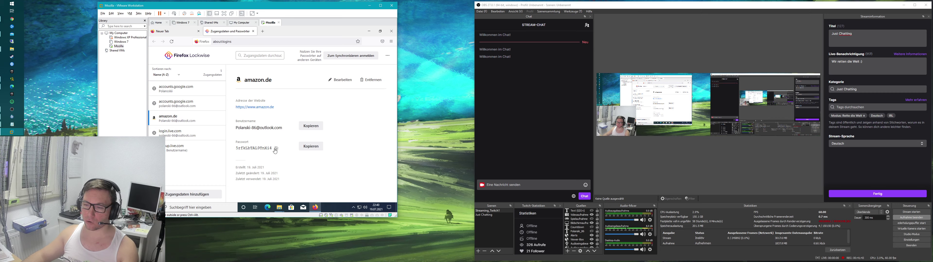
click(174, 133)
click(276, 148)
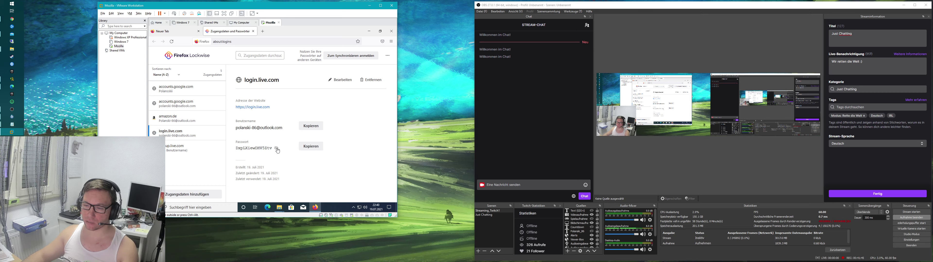
click(185, 150)
key(Up)
key(Up)
key(Up)
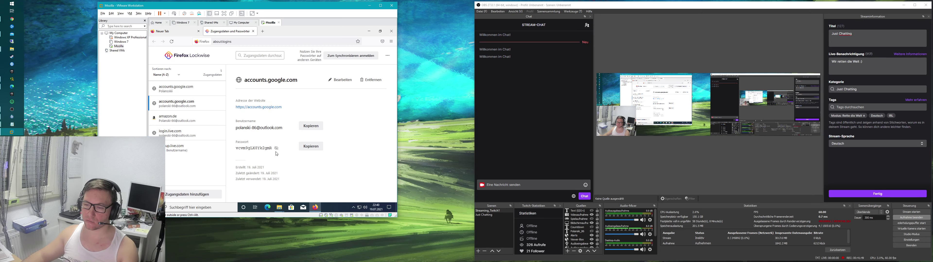
Step: Recheck the first Google login's password and reveal the signup.live.com password
click(199, 91)
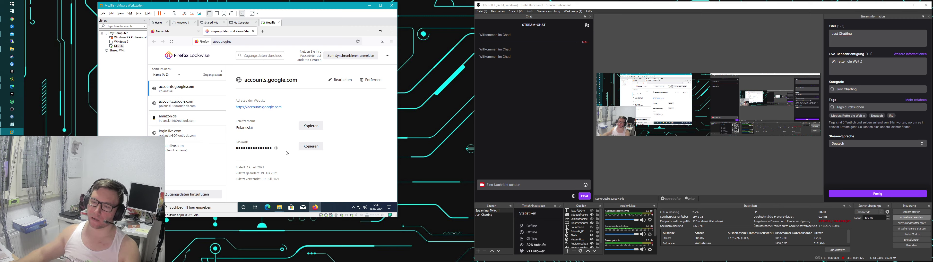
click(277, 148)
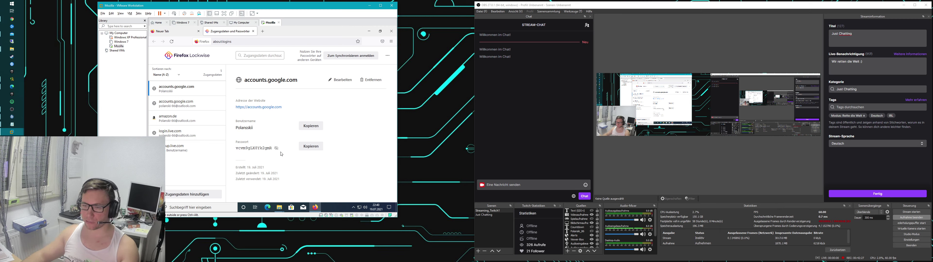
click(203, 105)
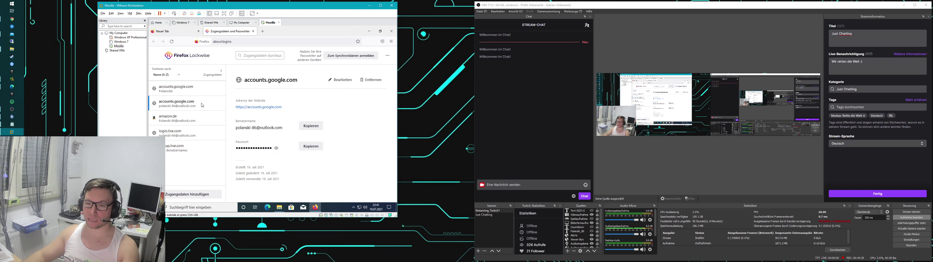
key(Down)
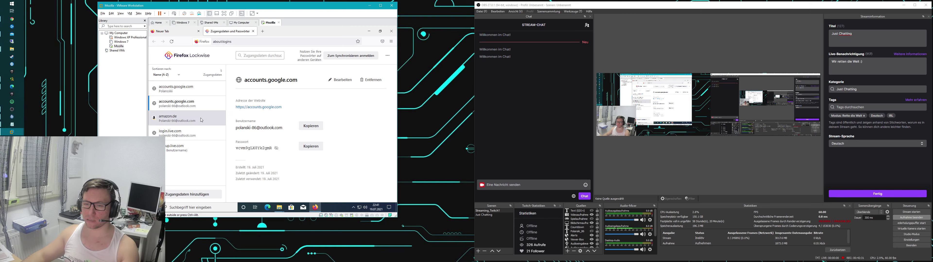
key(Down)
key(Down)
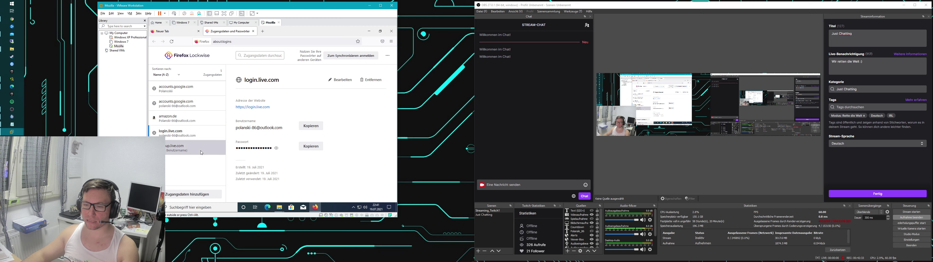
click(277, 149)
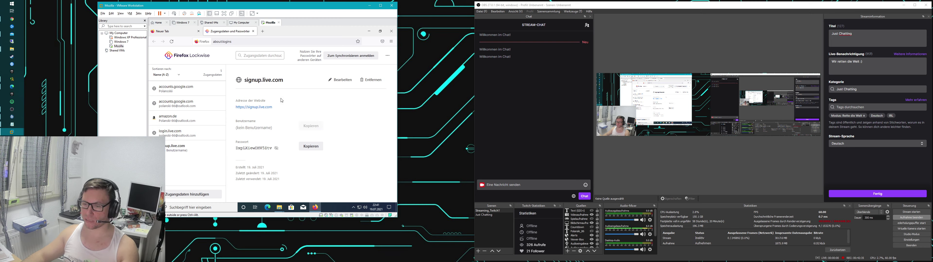
Step: Load firefox.com in a new tab, correcting the mistyped firefox.de address
click(263, 31)
click(268, 42)
text(firefox.de)
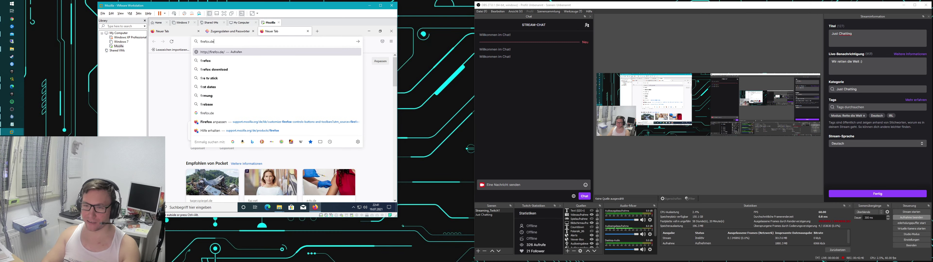
key(Return)
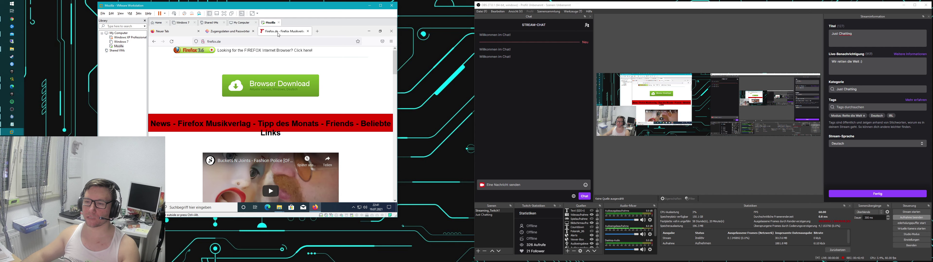
click(283, 41)
key(BackSpace)
key(BackSpace)
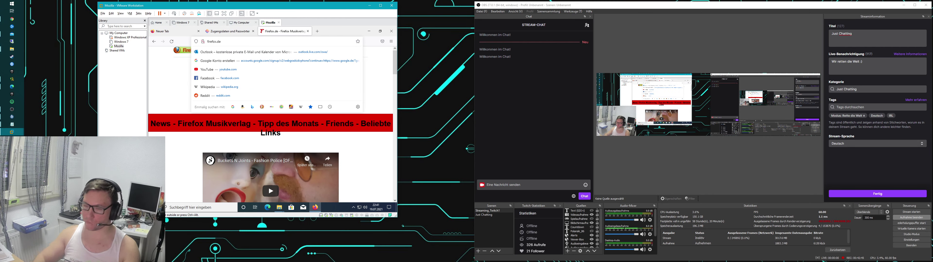
text(com)
key(Return)
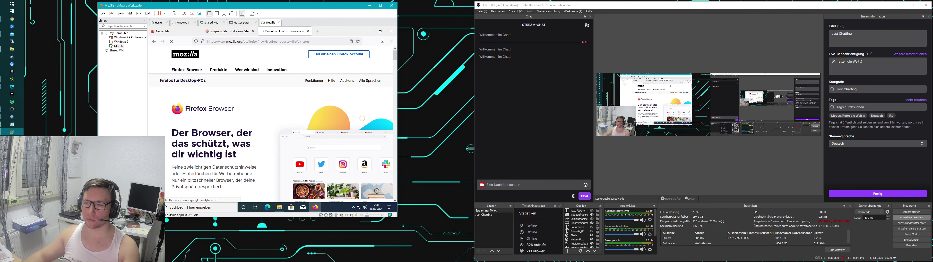
drag(171, 133, 251, 155)
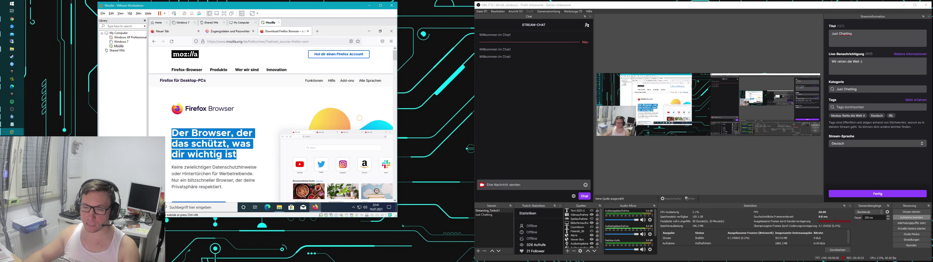
click(247, 163)
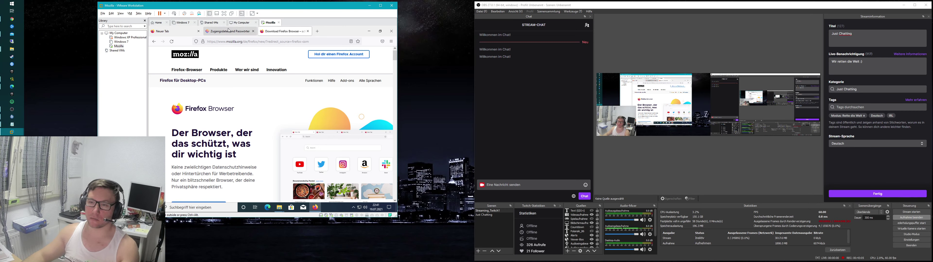
Step: Browse the migrated history in the menu's Chronik panel, then close Firefox
click(170, 31)
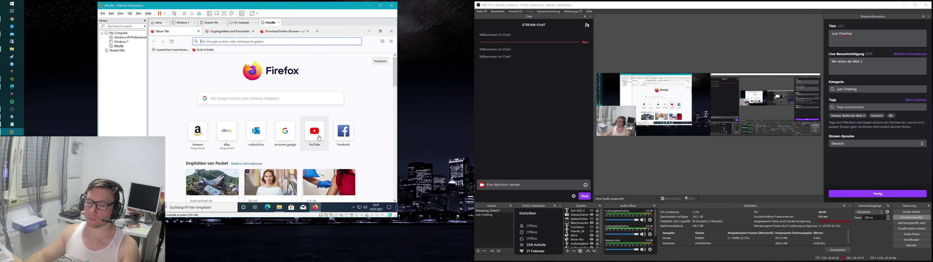
click(391, 43)
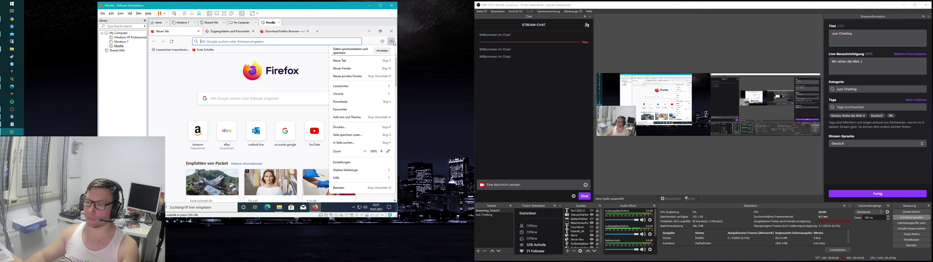
click(360, 95)
scroll(360, 127, down, 5)
scroll(360, 152, up, 5)
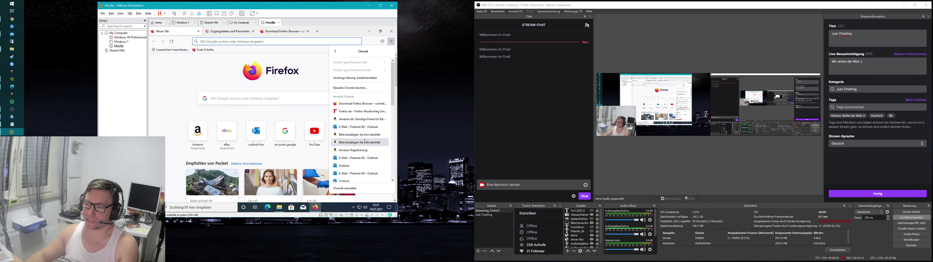
click(315, 87)
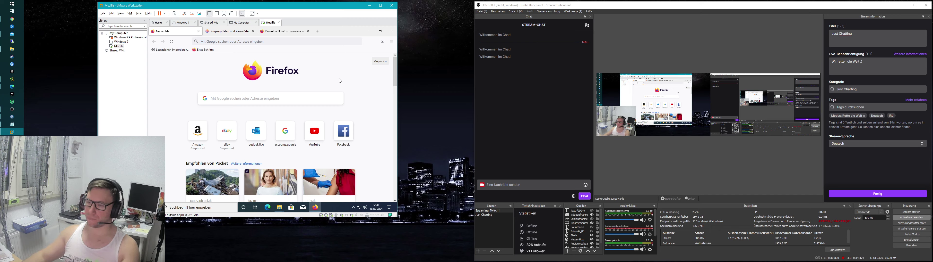
click(392, 31)
Step: Confirm closing Firefox, then open Computer Management from Dieser PC and list Lokale Benutzer und Gruppen > Benutzer
click(283, 85)
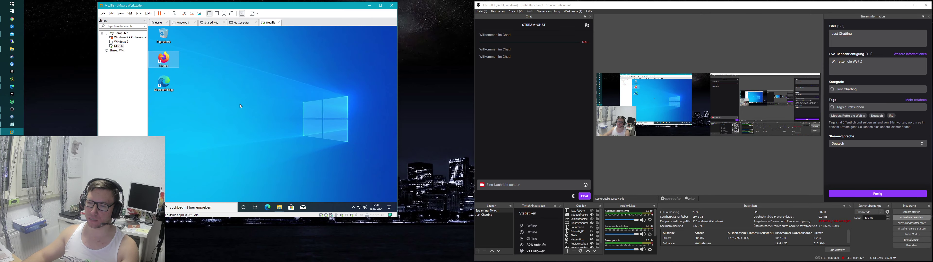
click(156, 207)
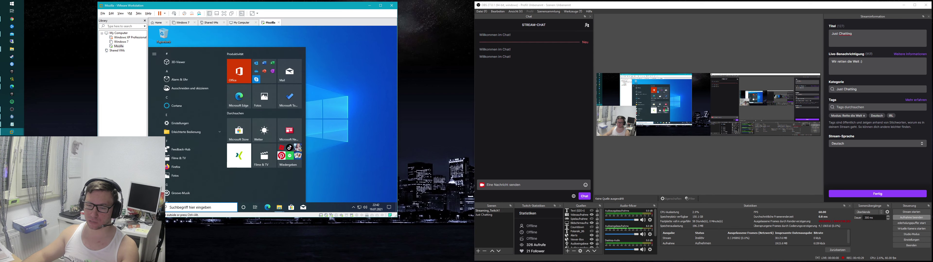
click(156, 207)
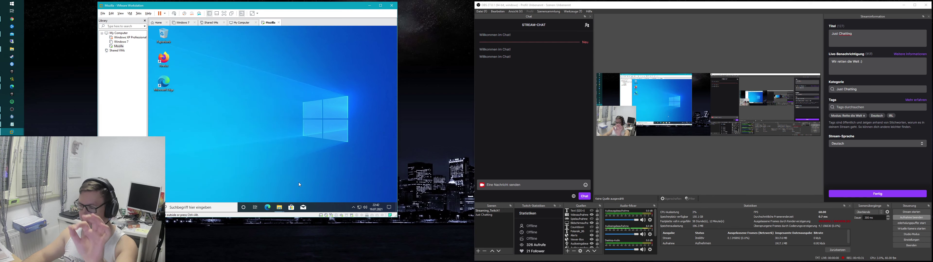
mouse_move(281, 209)
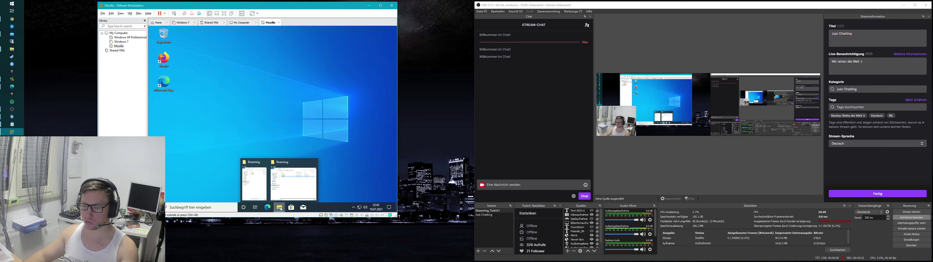
click(293, 181)
right_click(202, 131)
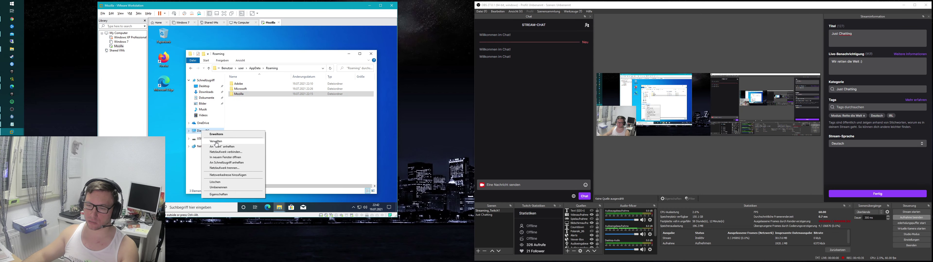
click(217, 141)
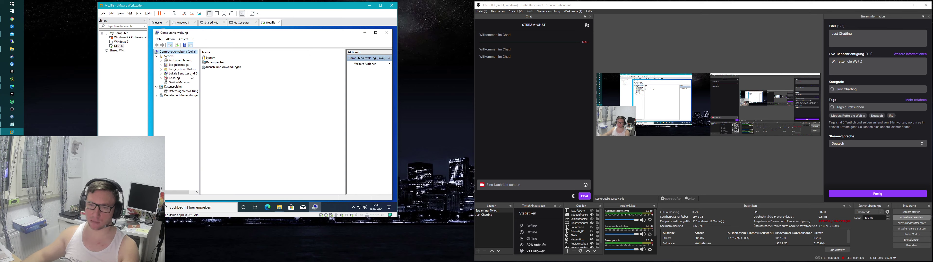
click(161, 74)
click(178, 78)
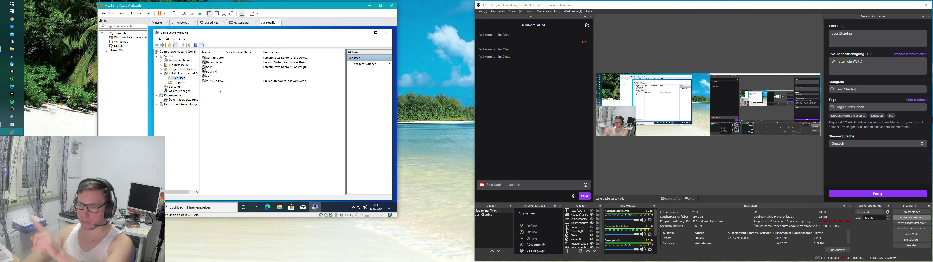
Step: Select the VMs in the library and start the New Virtual Machine wizard
click(119, 46)
click(118, 33)
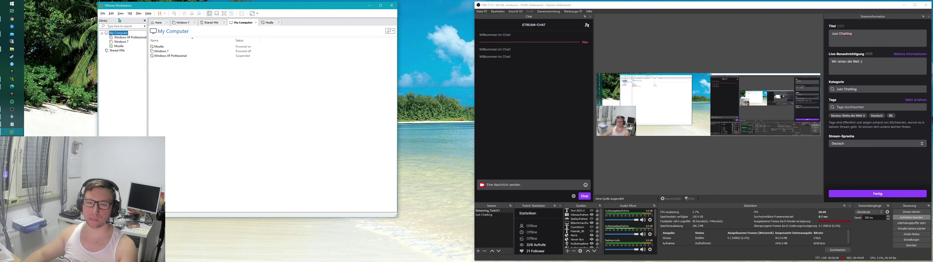
click(175, 77)
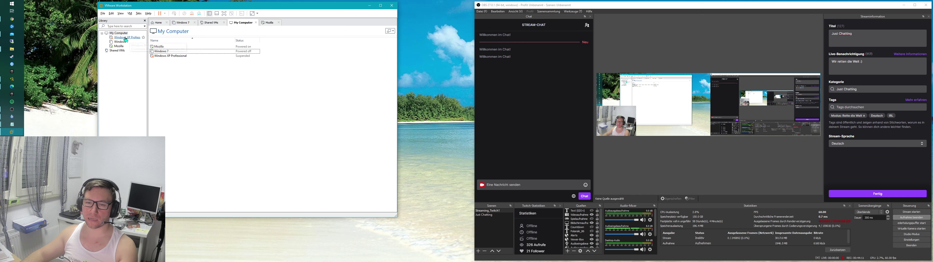
click(104, 14)
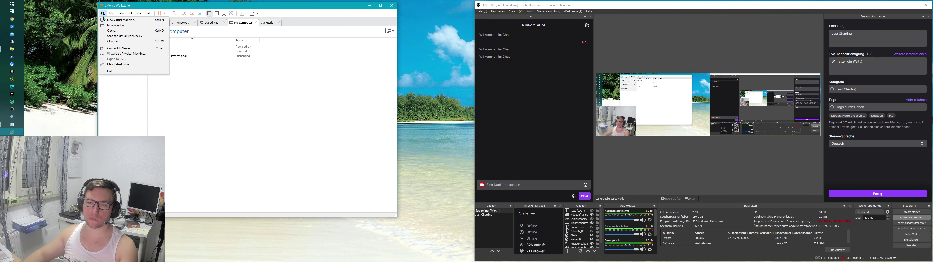
click(184, 65)
click(268, 157)
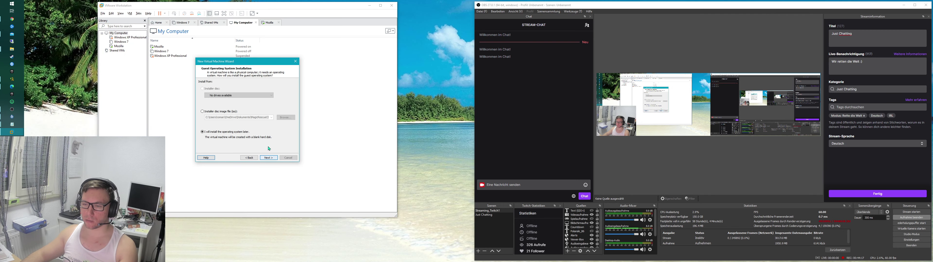
Step: Install from Downloads\Windows.iso, accept Windows 10 as guest, and name the VM 'Mozilla Test 2'
click(225, 114)
click(285, 117)
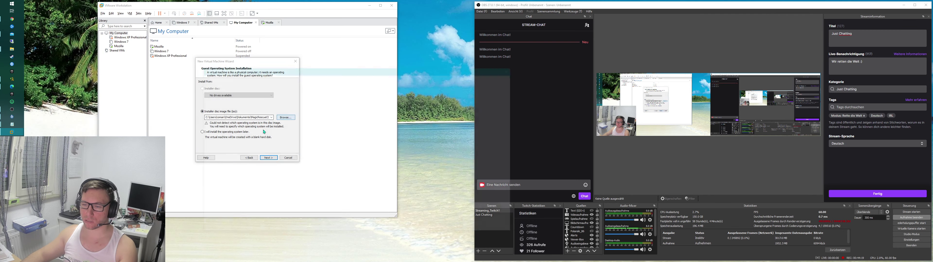
scroll(226, 153, up, 3)
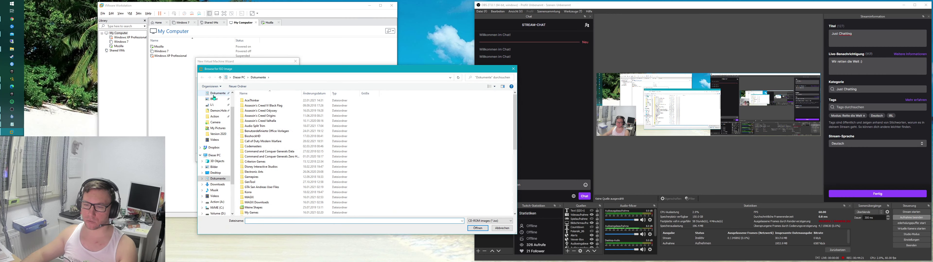
click(221, 113)
double_click(253, 108)
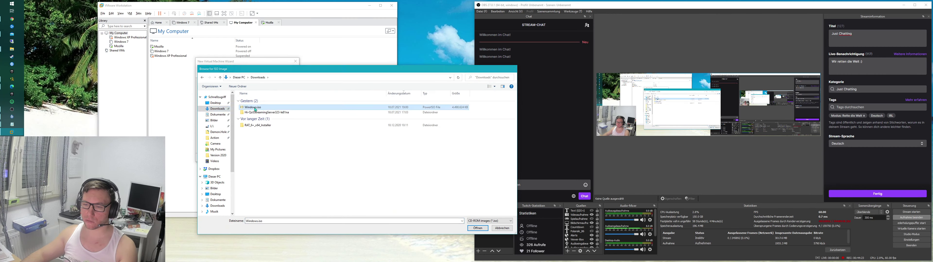
click(269, 158)
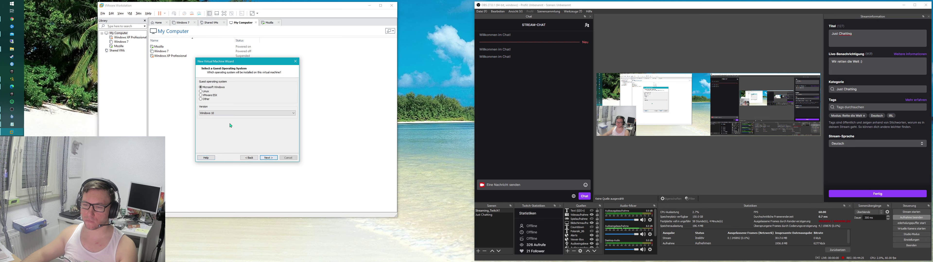
click(269, 158)
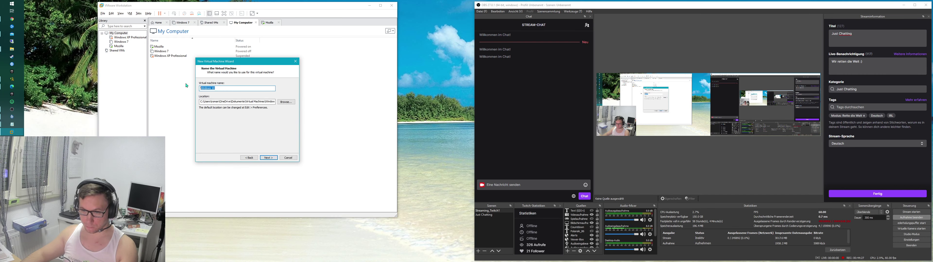
text(Mozill)
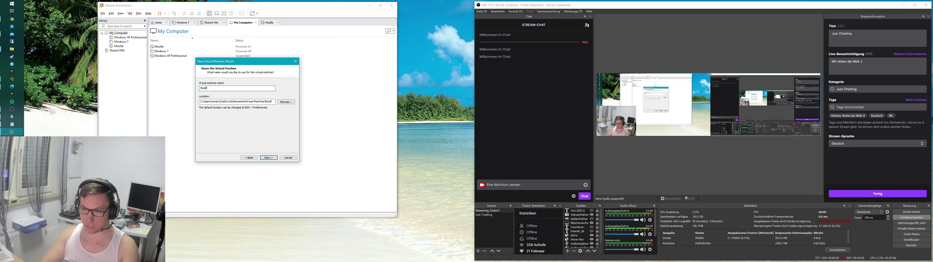
text(a Test )
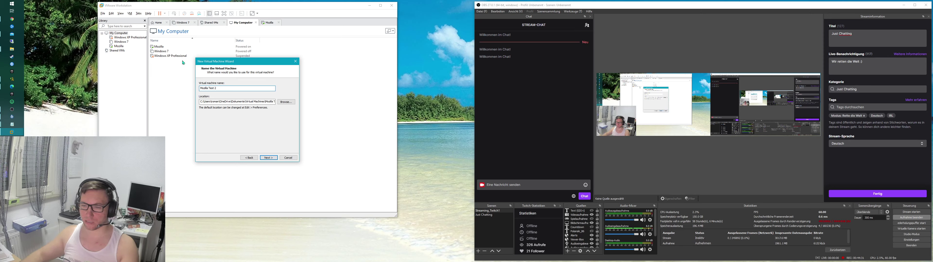
text(2)
Step: Create a Mozilla 2 folder under C:\vmware and set it as the VM location
click(290, 103)
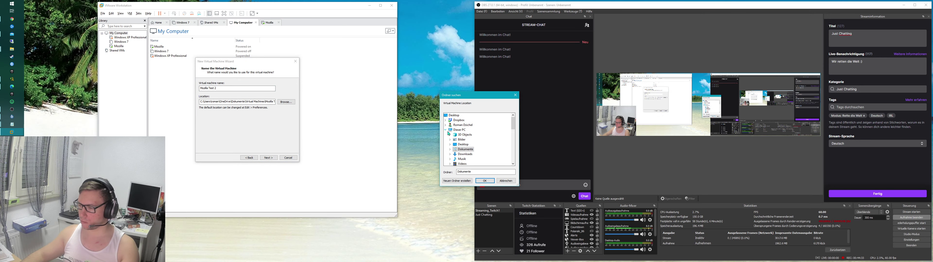
click(452, 130)
scroll(454, 141, down, 2)
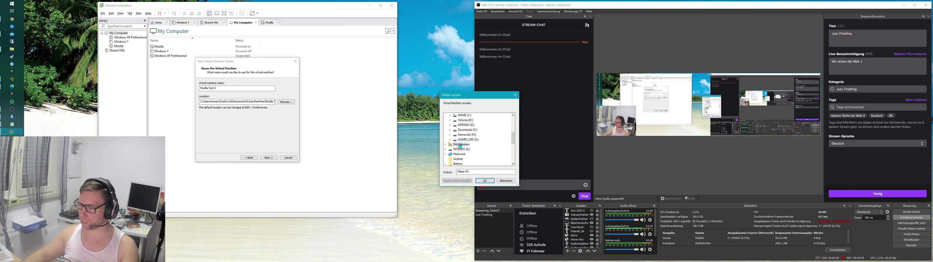
click(449, 144)
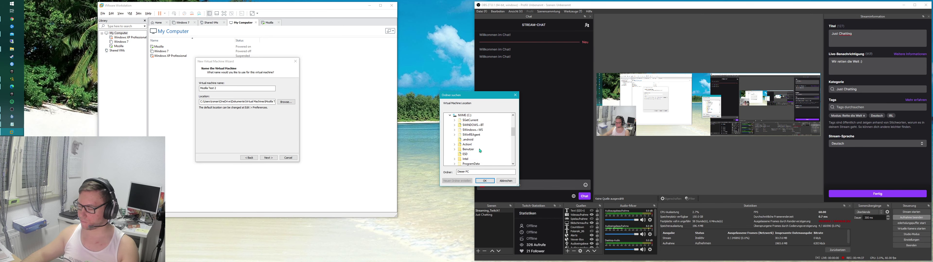
double_click(468, 160)
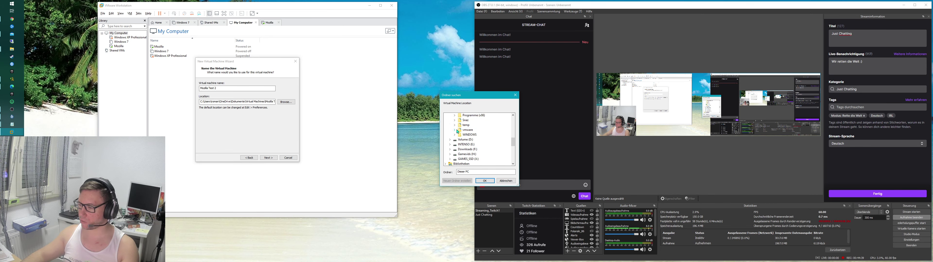
click(467, 130)
click(457, 181)
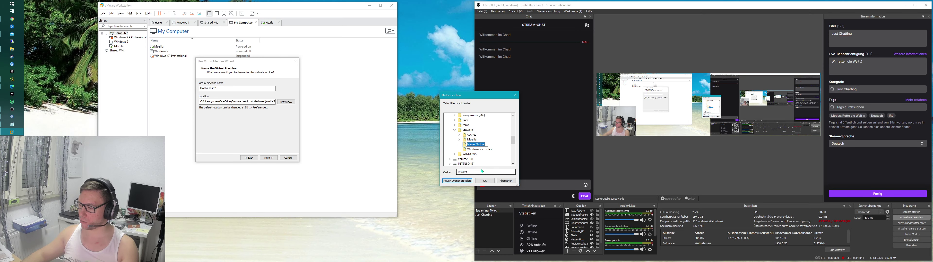
text(Mozilla 2)
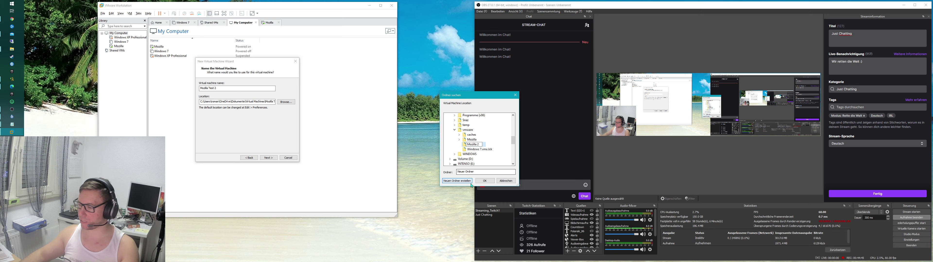
key(Return)
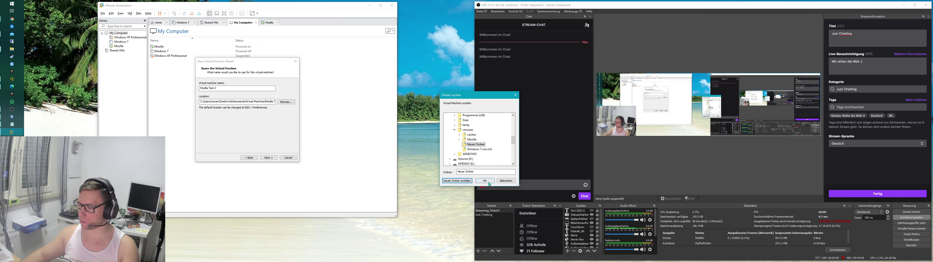
key(Return)
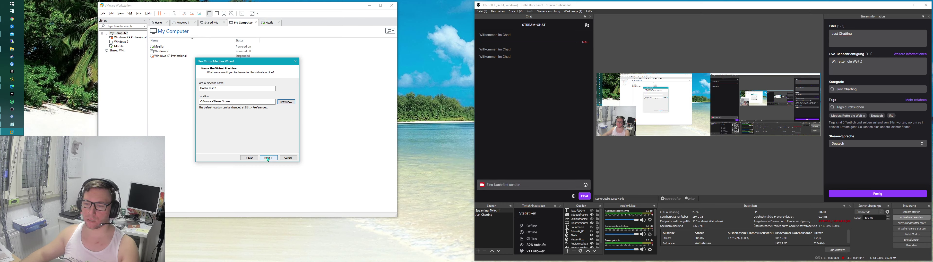
click(234, 99)
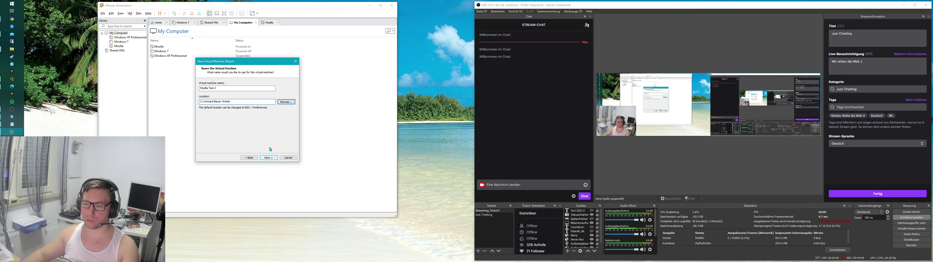
click(287, 102)
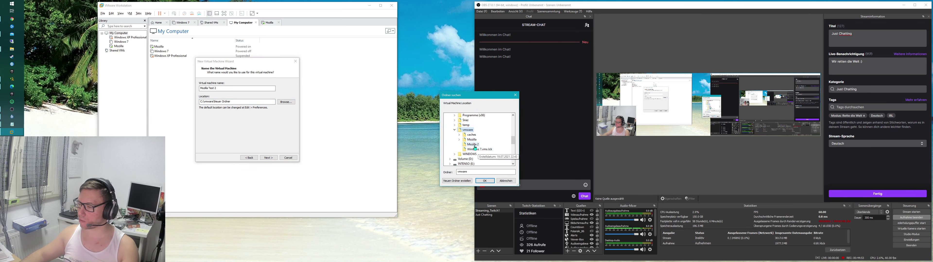
click(473, 144)
click(485, 180)
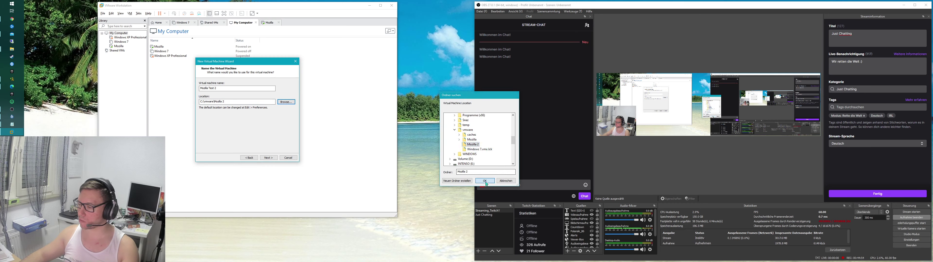
Step: Set the maximum disk size to 10.0 GB and open the hardware settings
click(269, 158)
text(10)
text(.0)
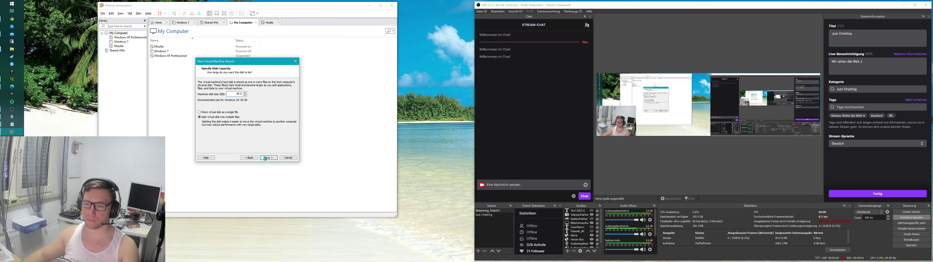
click(268, 158)
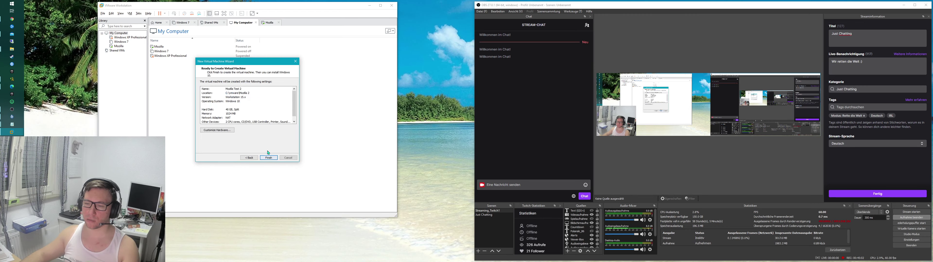
click(217, 130)
Step: Disable network at power-on, set 4 processor cores and 4096 MB memory, then finish creating Mozilla Test 2
click(204, 62)
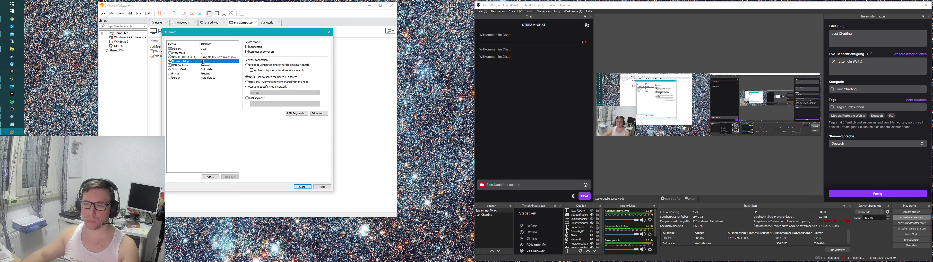
click(248, 52)
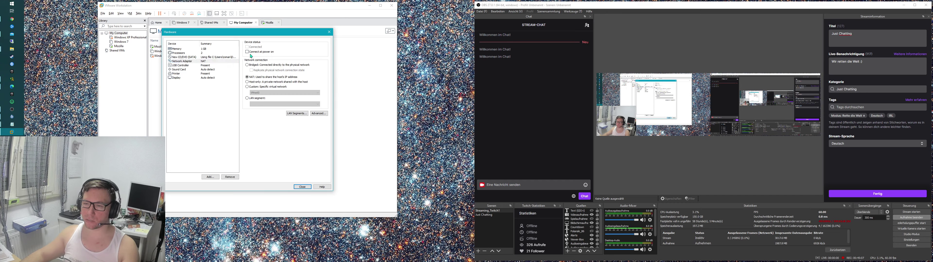
click(206, 53)
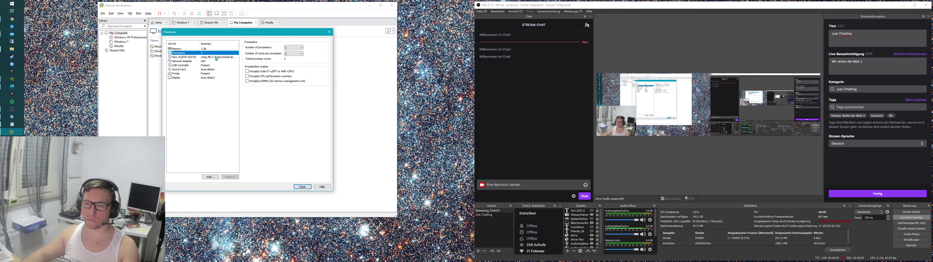
click(299, 56)
click(293, 69)
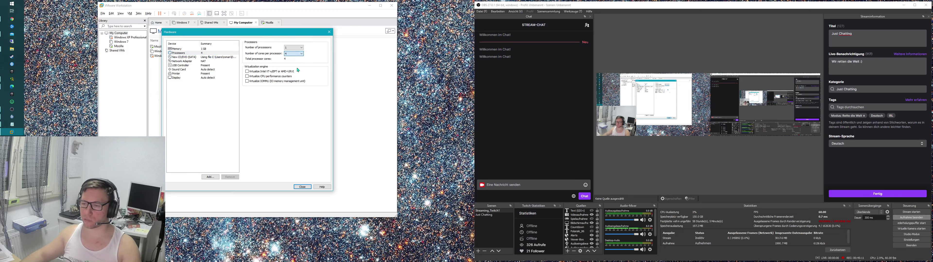
click(221, 49)
drag(265, 95, 261, 85)
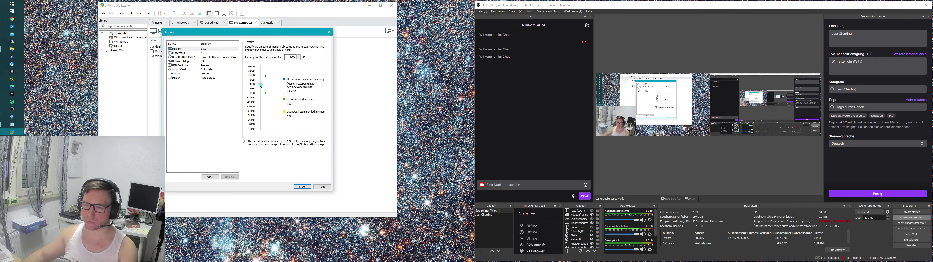
click(303, 188)
click(268, 156)
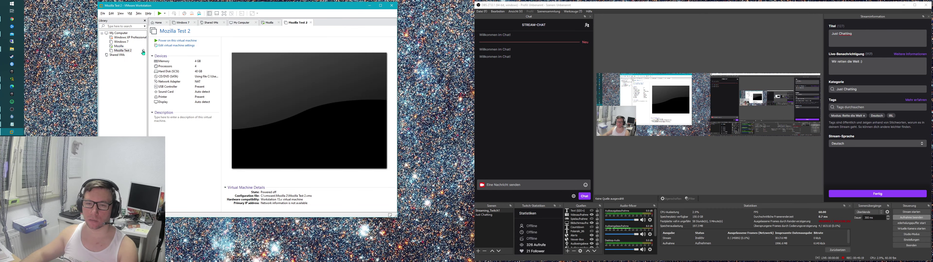
Step: Power on Mozilla Test 2 and let it boot to Windows Setup's language screen
click(177, 40)
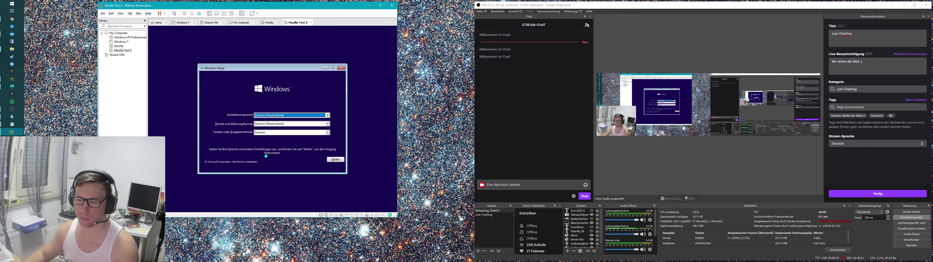
Step: Accept the German setup settings, open Problembehandlung on Mozilla Test 2, then switch to the Mozilla VM
click(335, 160)
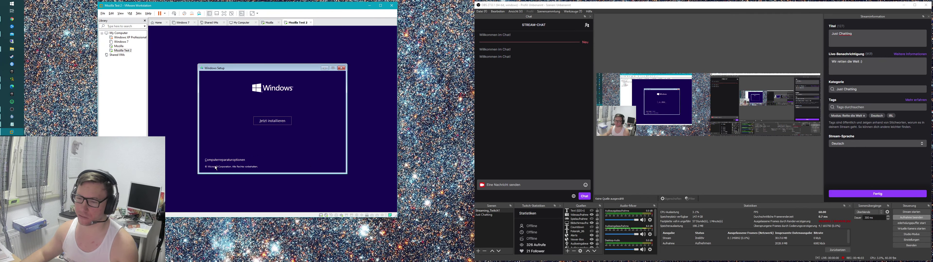
click(221, 160)
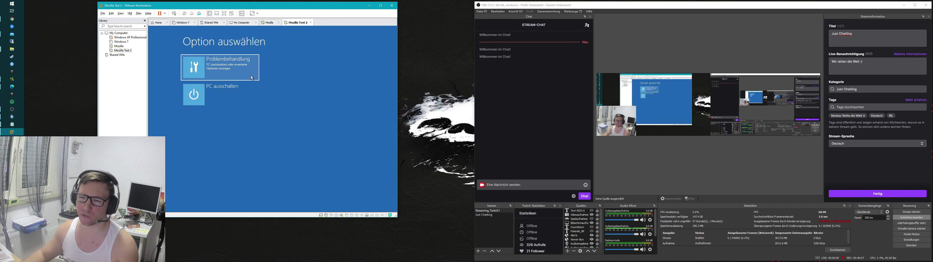
click(252, 78)
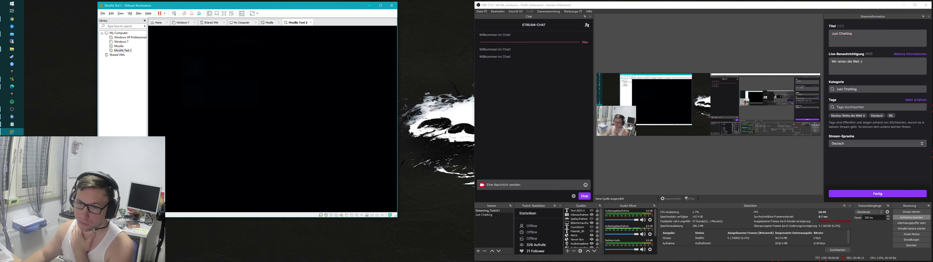
click(119, 46)
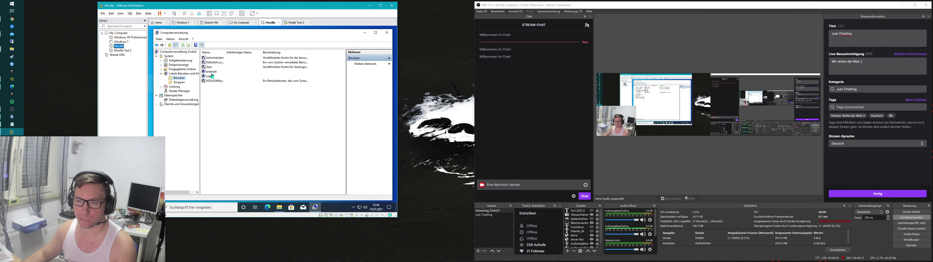
Step: Set a new password for the 'user' account via Kennwort festlegen, then switch to Mozilla Test 2
right_click(212, 76)
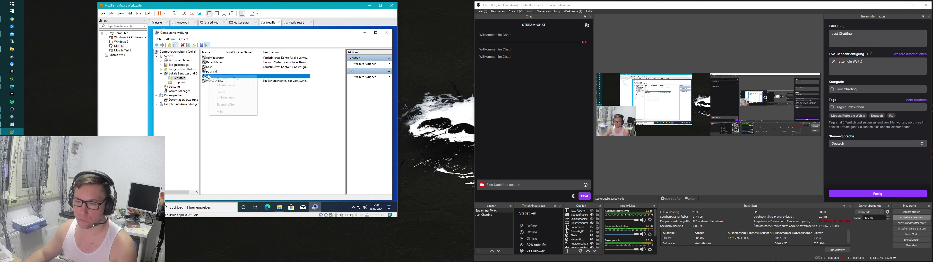
click(235, 78)
click(252, 142)
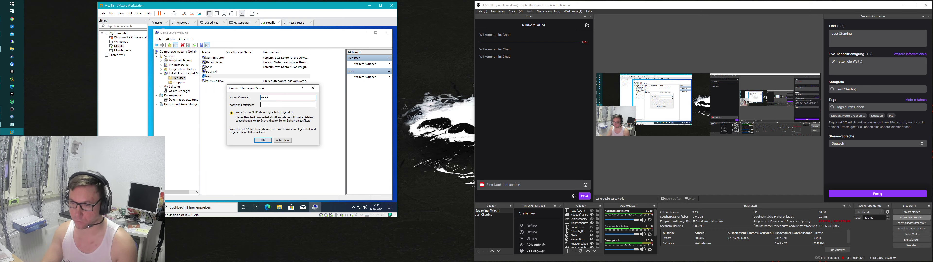
click(288, 105)
key(BackSpace)
key(BackSpace)
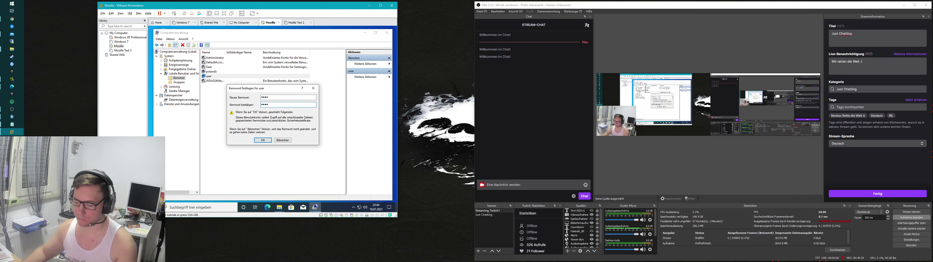
text(••)
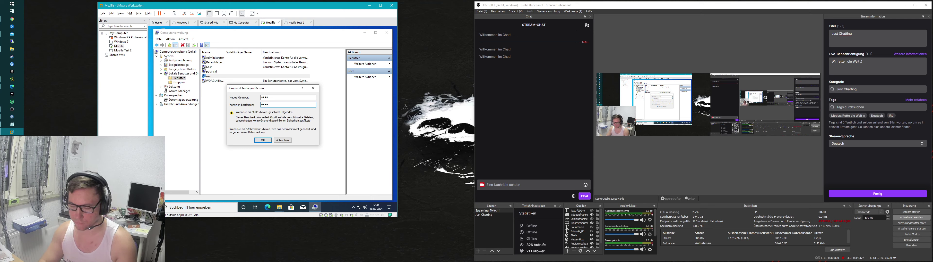
key(shift+Tab)
text(••••)
click(262, 140)
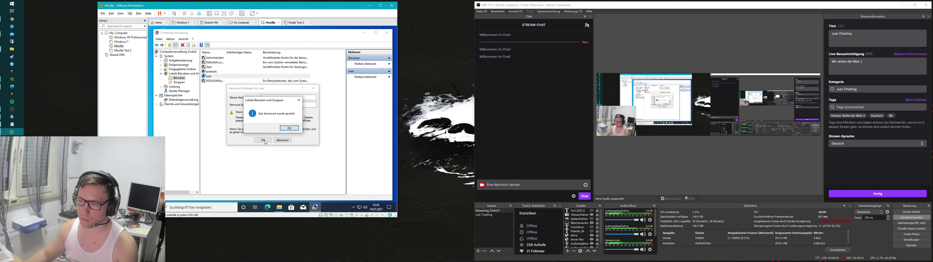
key(Return)
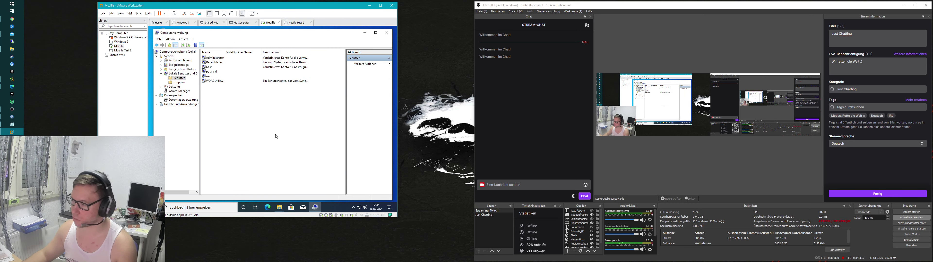
click(122, 51)
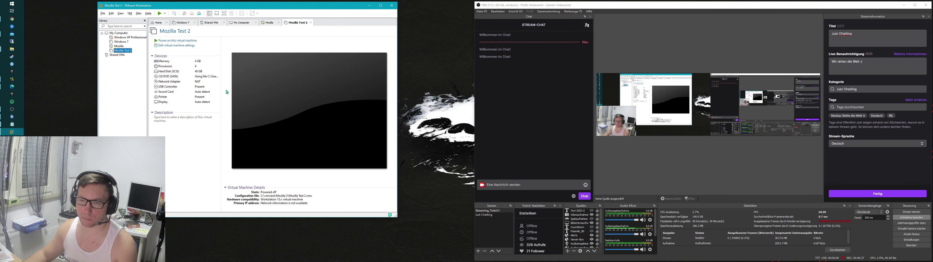
Step: Power on Mozilla Test 2, start Windows Setup without a product key, choosing Windows 10 Pro
click(178, 42)
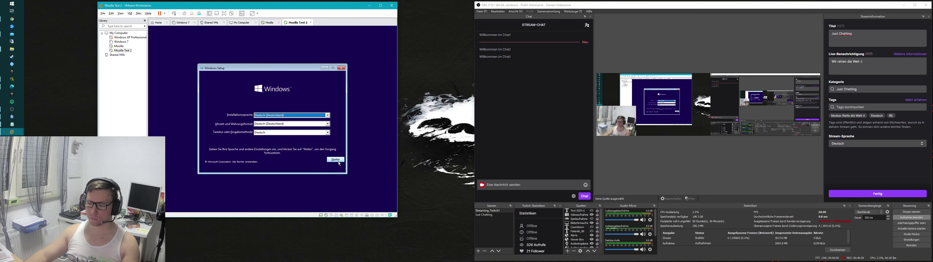
click(338, 162)
click(272, 121)
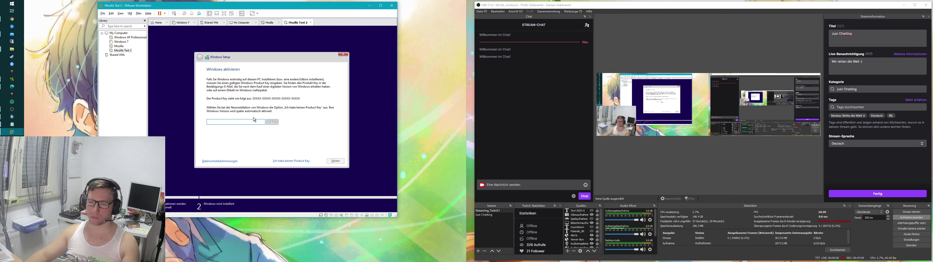
click(295, 160)
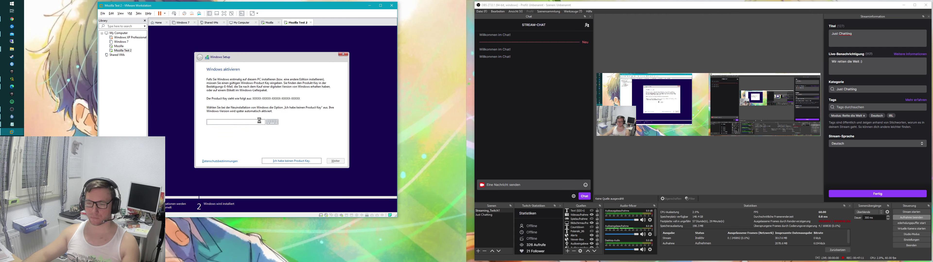
click(230, 103)
click(339, 160)
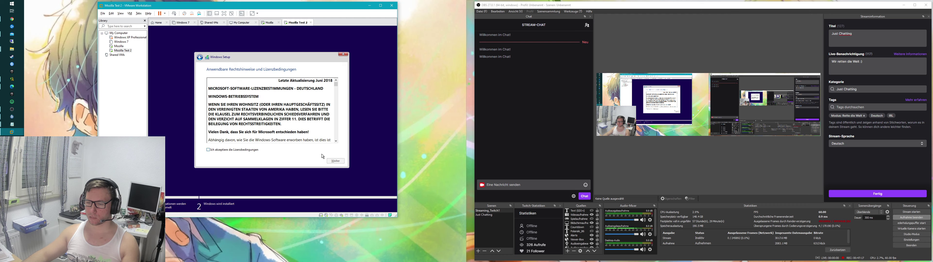
Step: Accept the license, choose custom install, and create a new partition to install onto
click(241, 151)
click(335, 161)
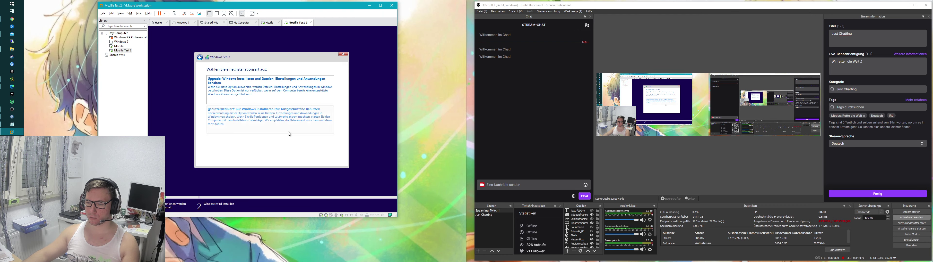
click(289, 133)
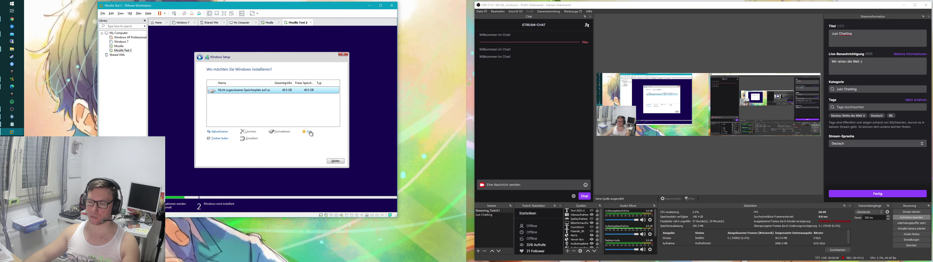
click(307, 134)
click(314, 141)
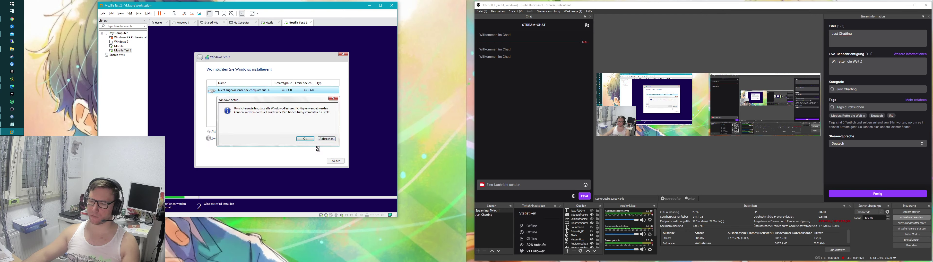
click(305, 139)
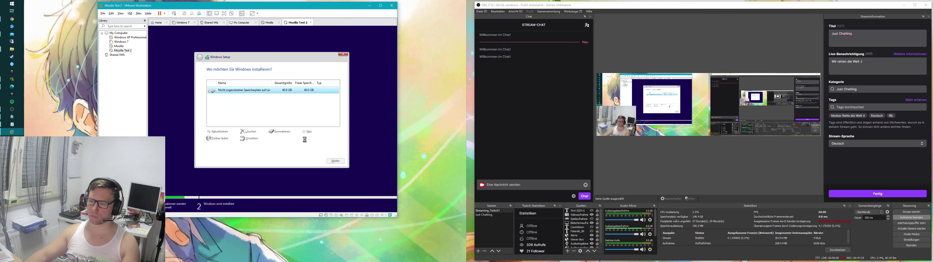
click(336, 160)
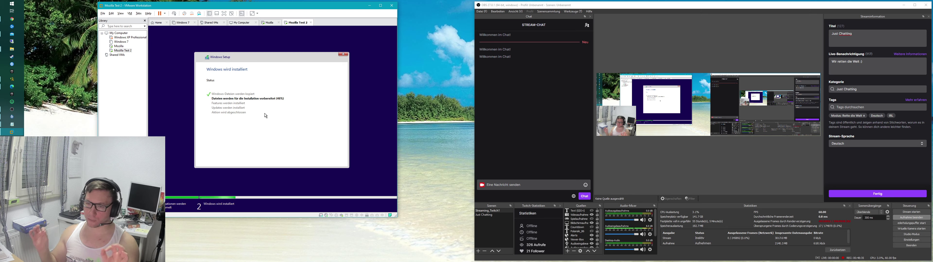
Step: Back on the Mozilla VM, minimize Computerverwaltung and launch Edge, completing its first-run setup without signing in
click(119, 46)
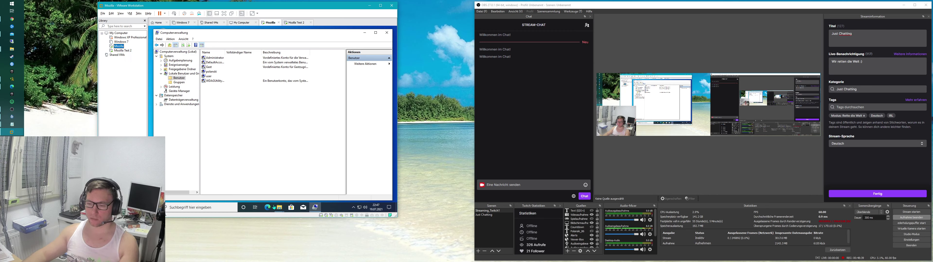
click(317, 208)
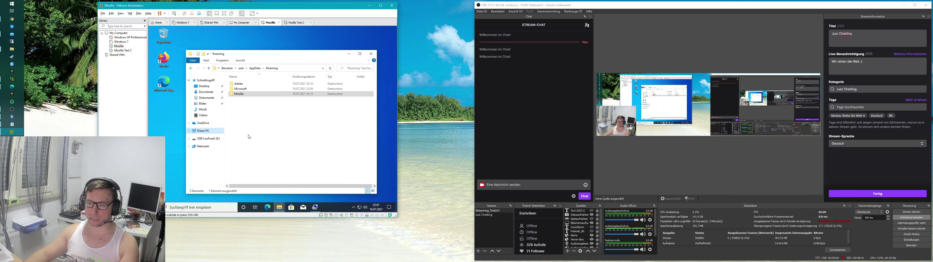
double_click(166, 55)
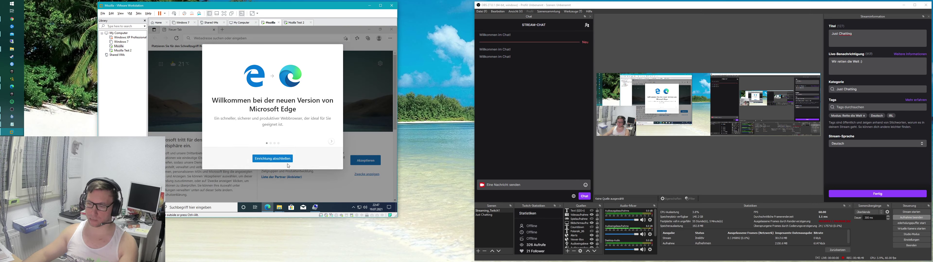
click(286, 160)
click(278, 149)
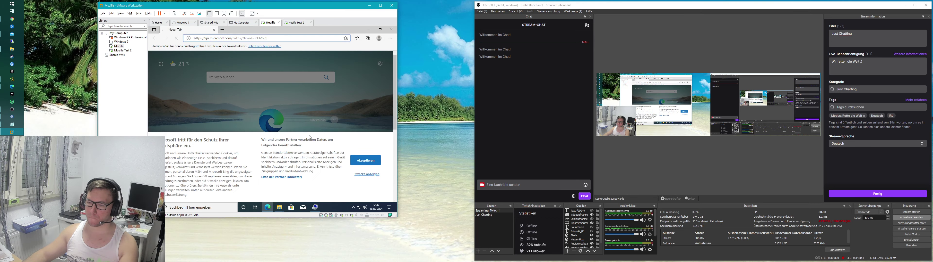
click(365, 160)
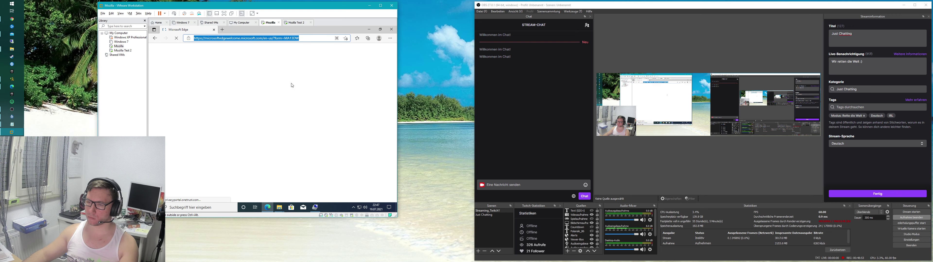
Step: Search the web for 'chrome download', accept Bing's cookies, then close Edge
text(g)
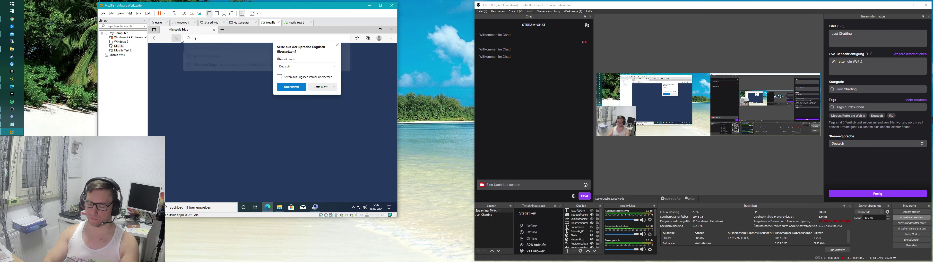
key(BackSpace)
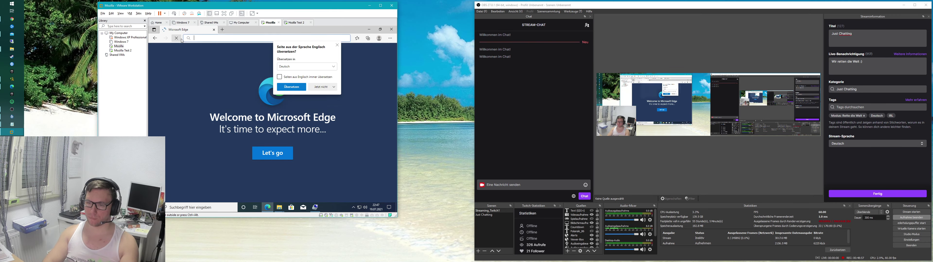
text(chrome downloa)
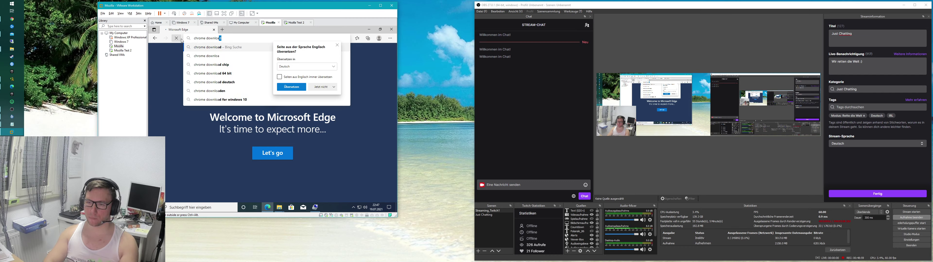
key(Return)
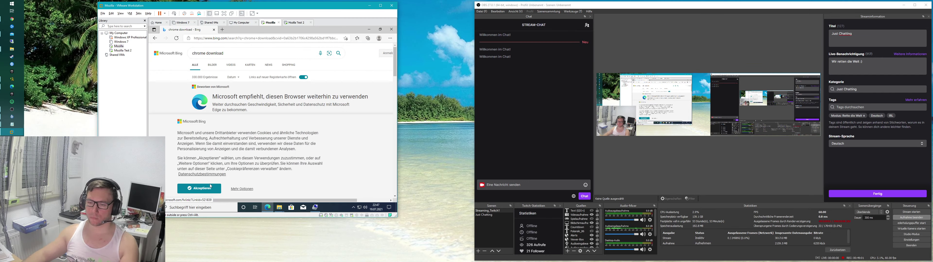
click(199, 188)
scroll(266, 120, down, 1)
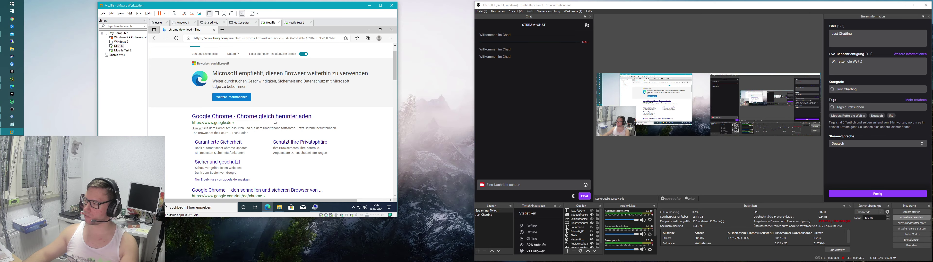
click(391, 29)
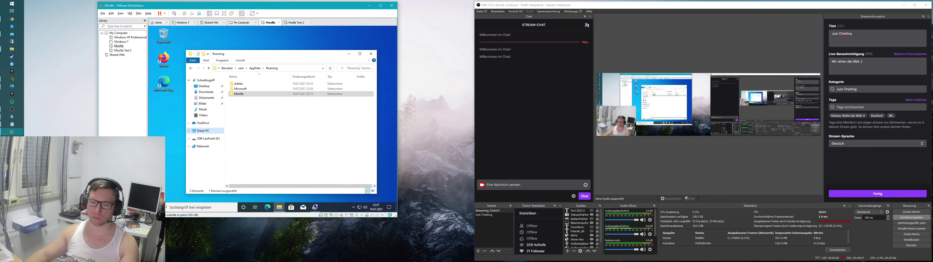
Step: Sign out of the current Windows account and sign in as 'user' with its password
key(super)
click(160, 137)
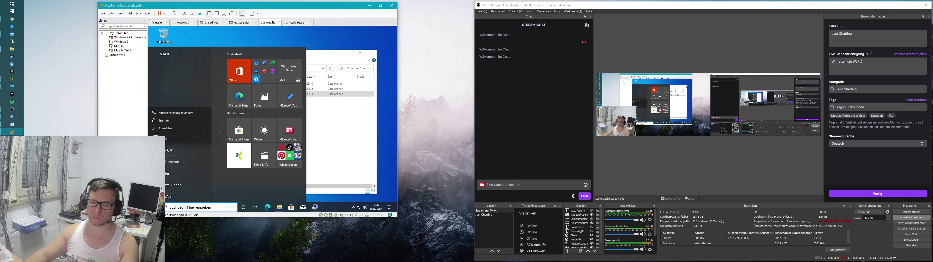
click(182, 127)
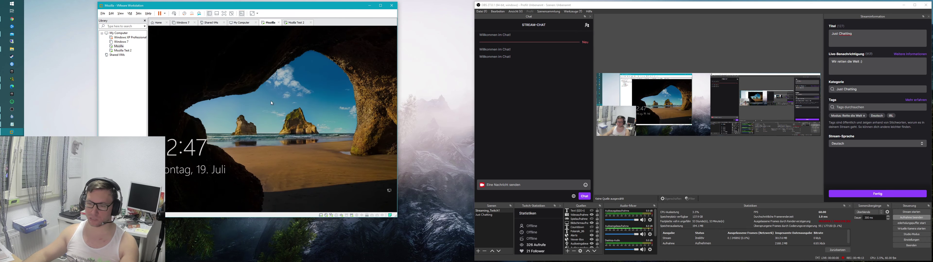
click(271, 101)
click(175, 199)
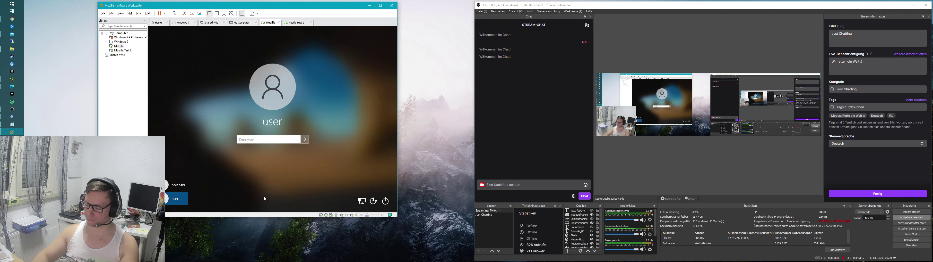
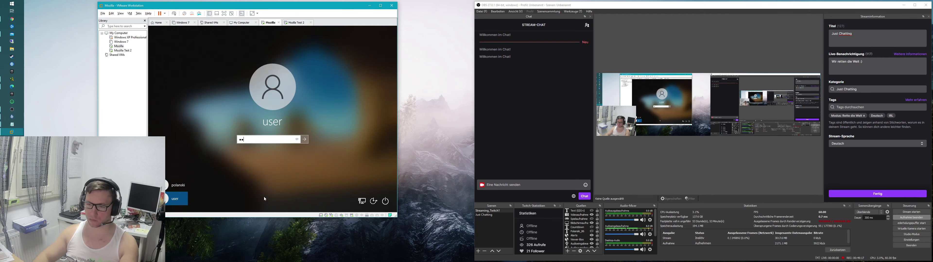
key(Return)
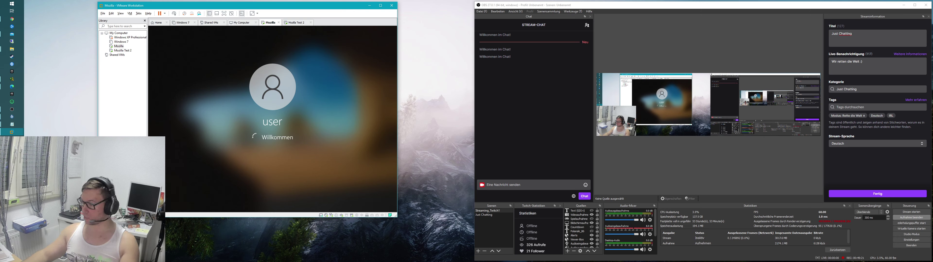
Step: Launch Edge from the desktop and dismiss the restore-pages and privacy prompts
drag(230, 103, 283, 131)
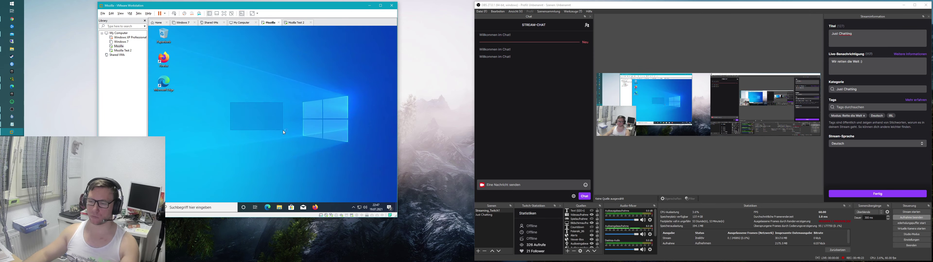
click(164, 84)
double_click(177, 94)
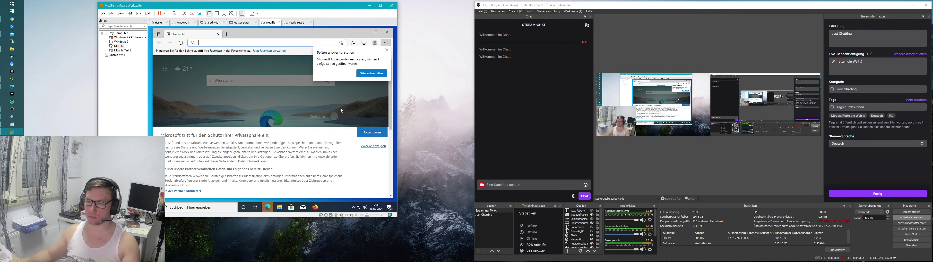
click(284, 59)
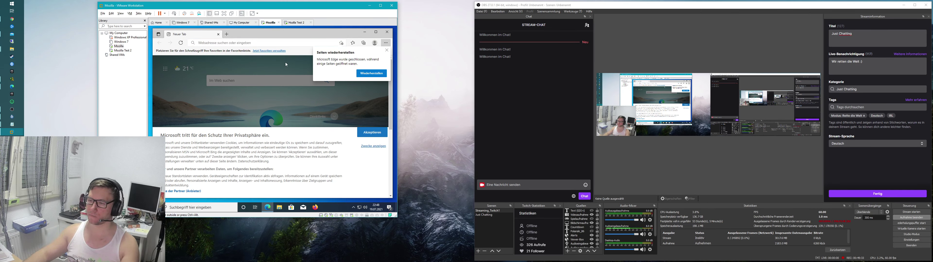
click(386, 52)
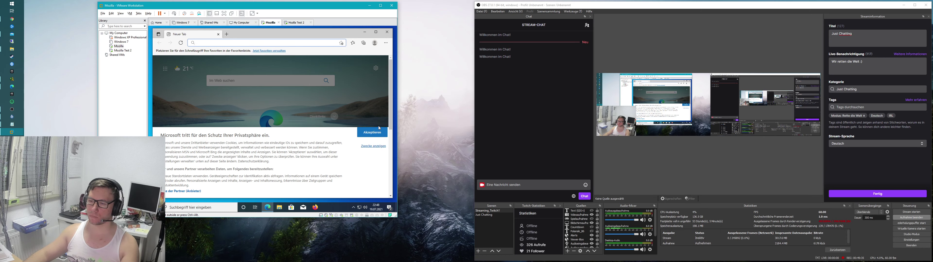
click(374, 137)
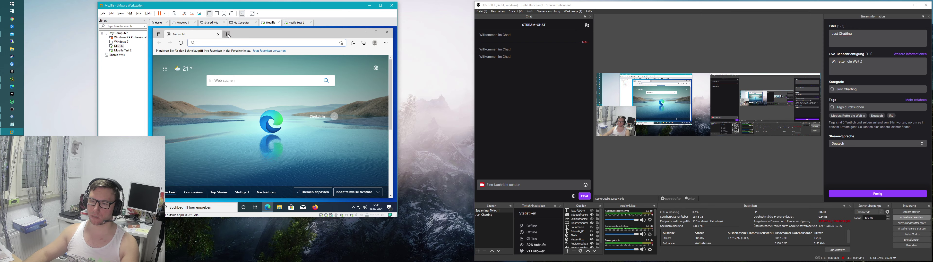
Step: Search 'chrome download', download Chrome from Google's page, and open ChromeSetup.exe
text(chrome download)
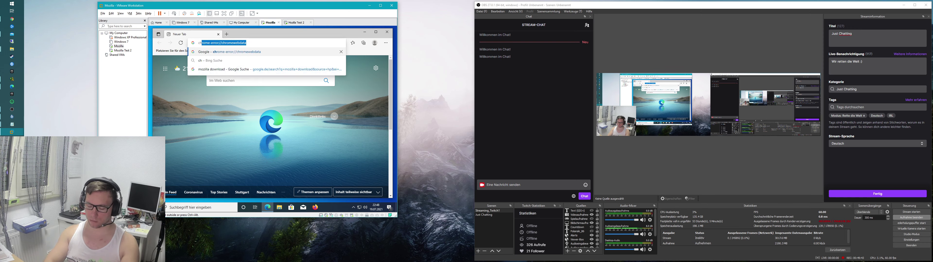
key(Return)
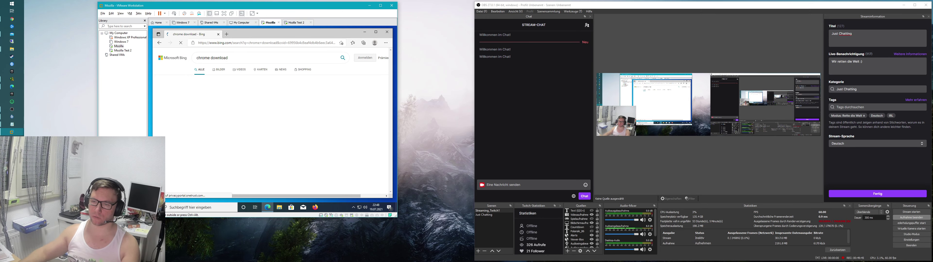
click(255, 145)
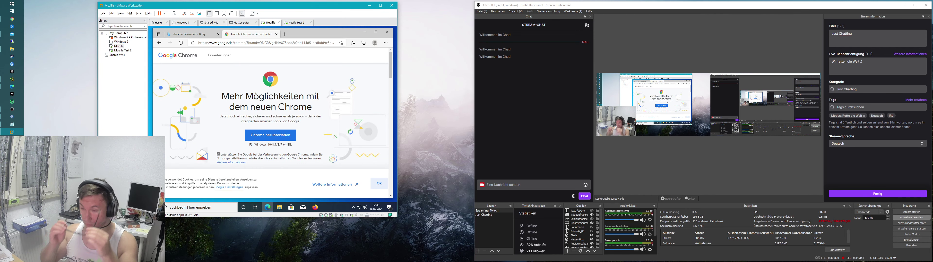
click(276, 139)
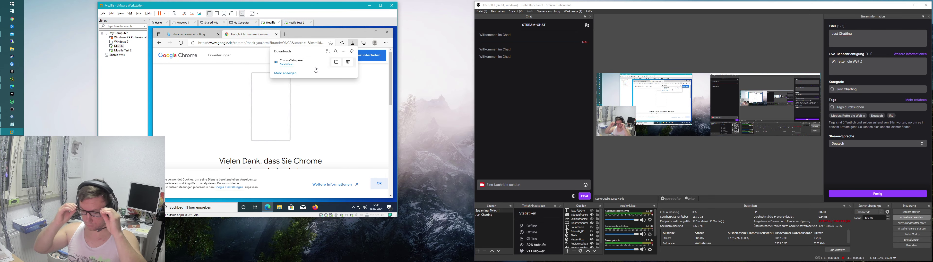
click(287, 65)
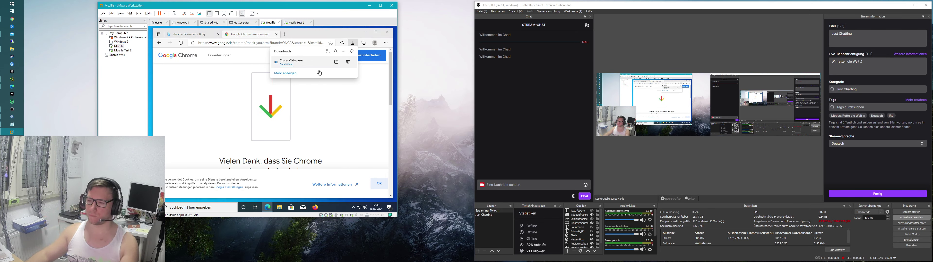
click(288, 65)
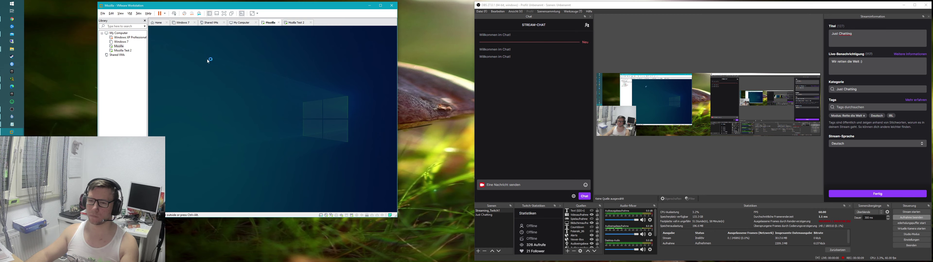
Step: Release input from the VM, return to the Mozilla VM and close the Edge window
key(ctrl+alt)
click(139, 50)
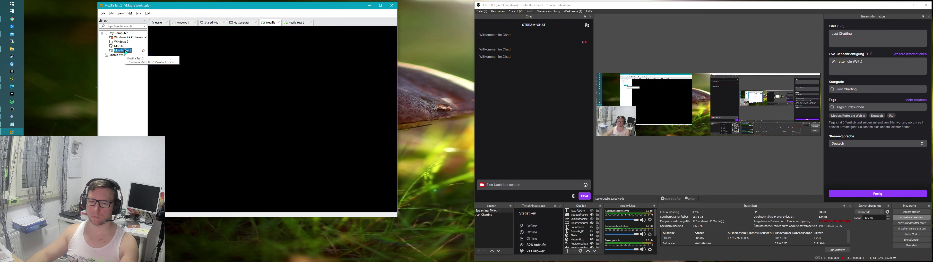
click(118, 46)
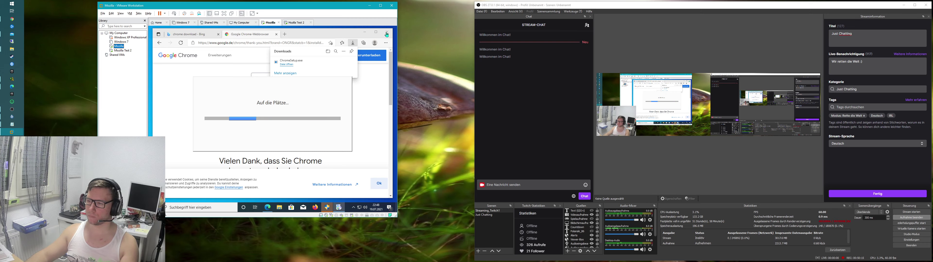
click(369, 35)
click(386, 32)
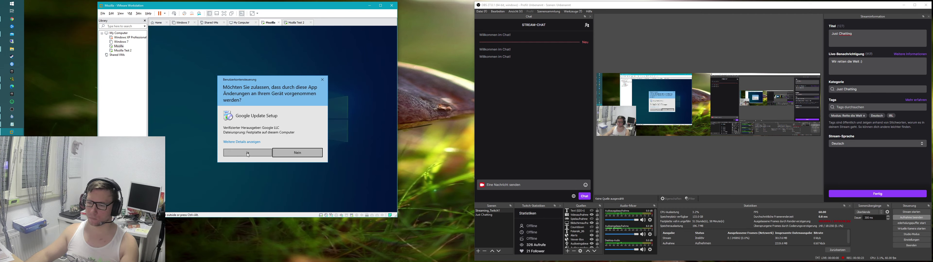
Step: Allow Google Update Setup, cancel the duplicate Chrome installer, then switch to Mozilla Test 2
click(247, 152)
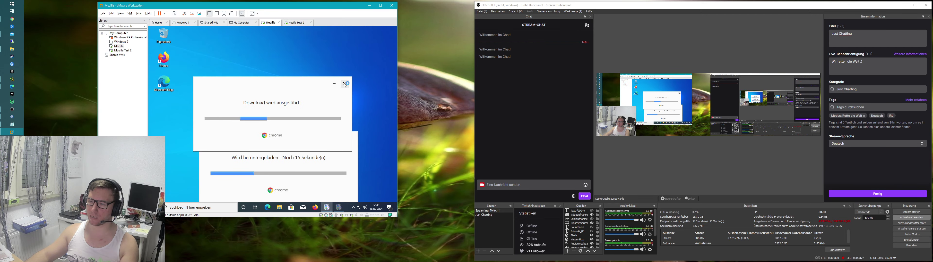
click(345, 84)
click(268, 124)
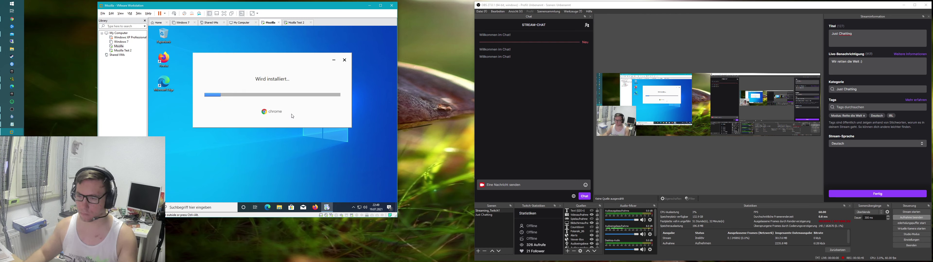
click(122, 50)
click(148, 48)
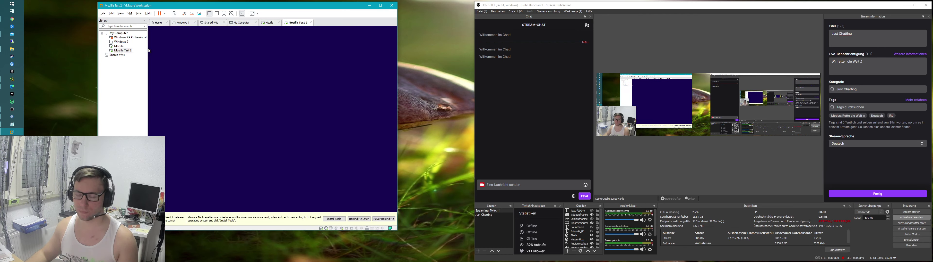
Step: Return to the Mozilla VM, glance at Mozilla Test 2's setup progress, then go back
click(118, 46)
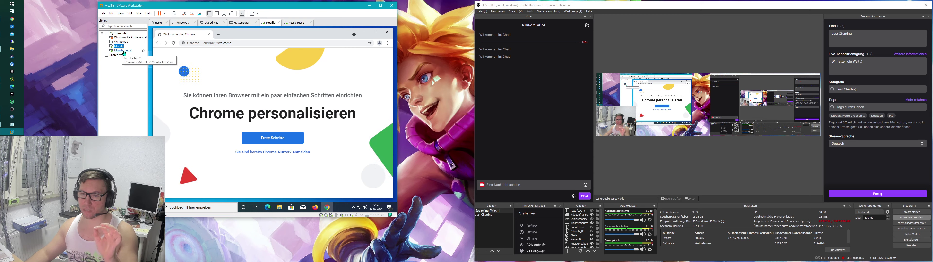
click(125, 51)
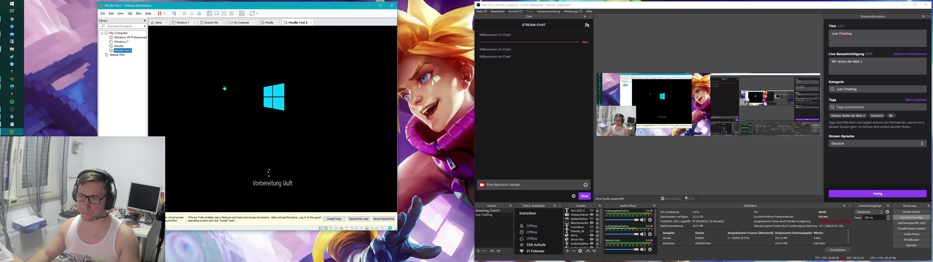
click(119, 46)
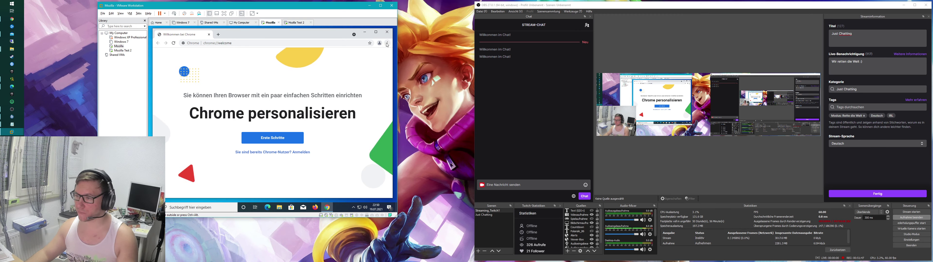
Step: Go to outlook.de in the VM's browser
key(ctrl+l)
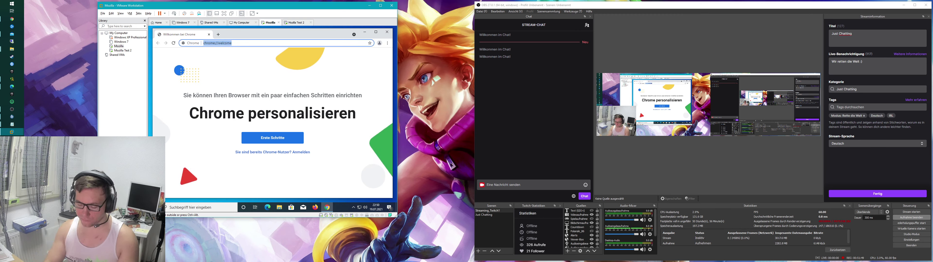
text(outlooi)
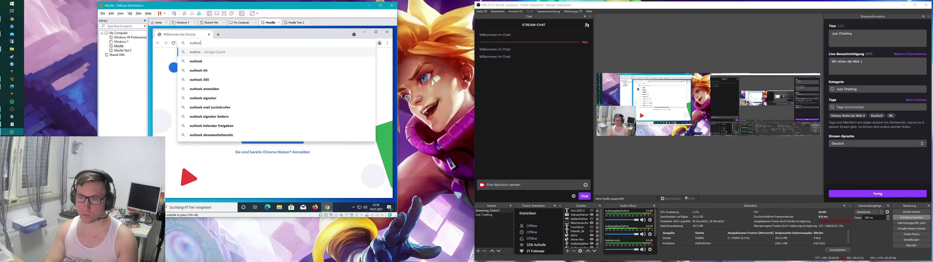
key(BackSpace)
text(k.d)
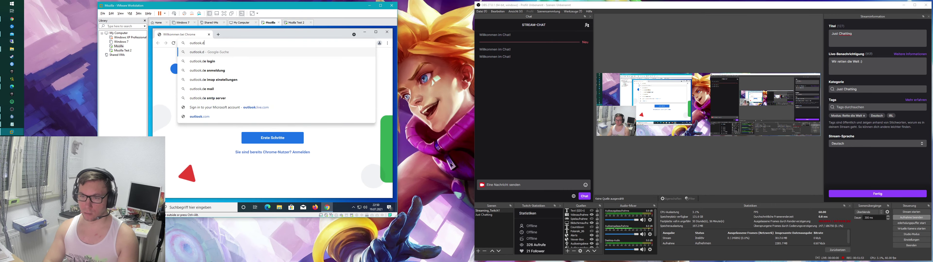
text(e)
key(Return)
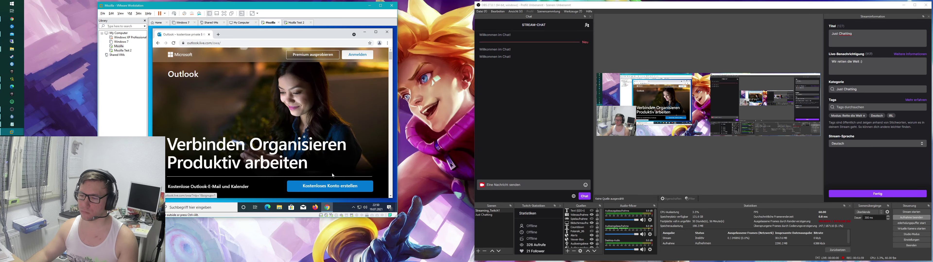
Step: Decline Firefox's default-browser prompt and review the saved accounts.google.com logins under Passwörter
click(315, 207)
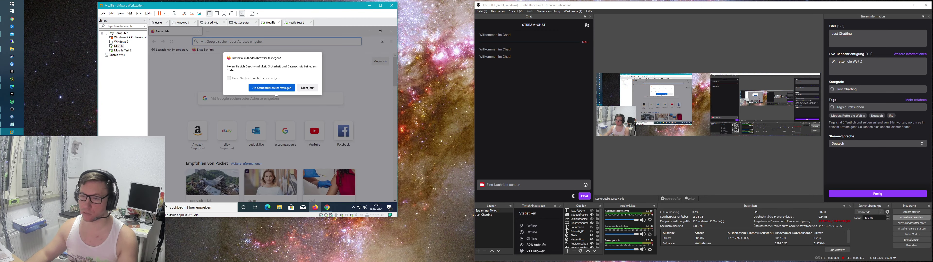
click(307, 89)
click(394, 44)
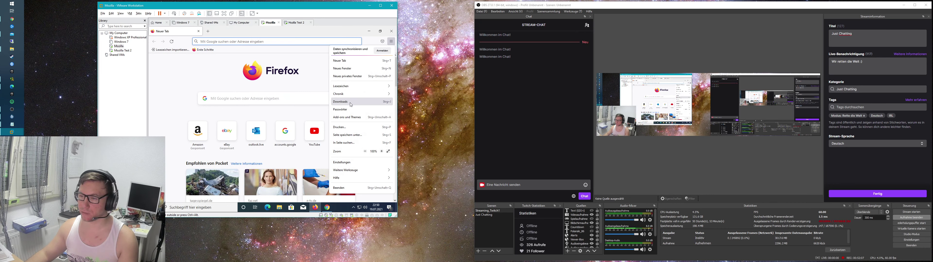
click(350, 113)
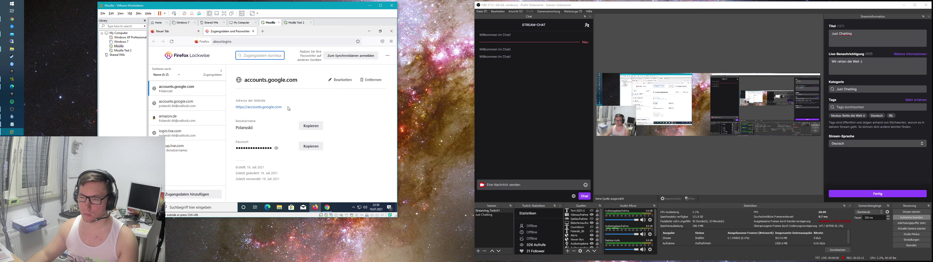
click(199, 109)
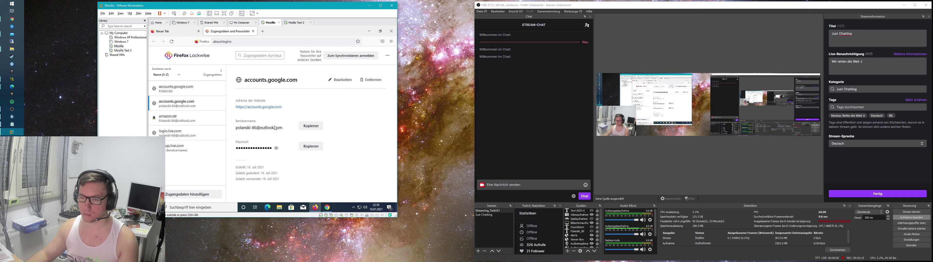
Step: Minimize Firefox and choose Anmelden on the Outlook page
click(311, 147)
click(369, 32)
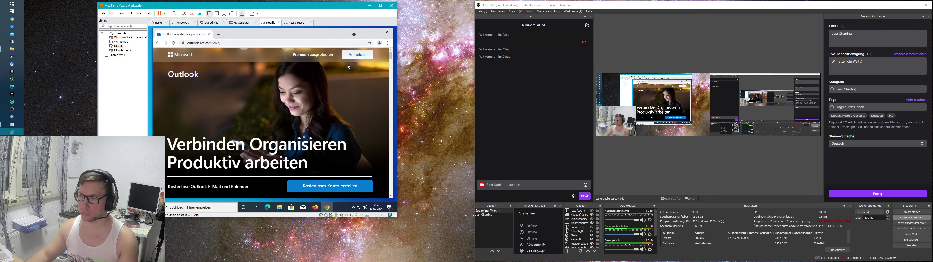
click(360, 56)
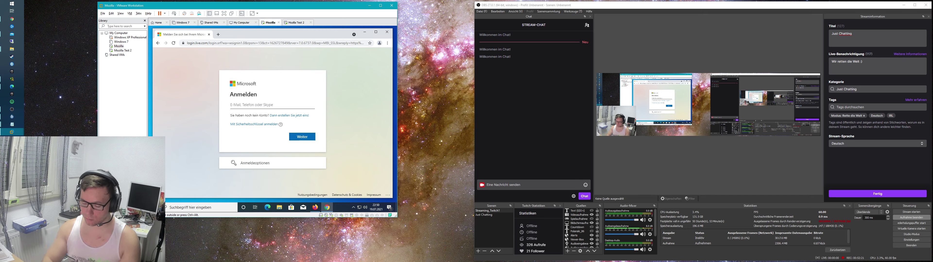
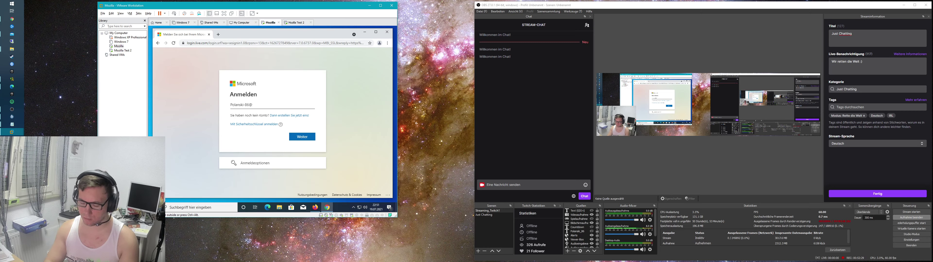
Step: Enter the Outlook account's e-mail address and a password, then submit
key(Return)
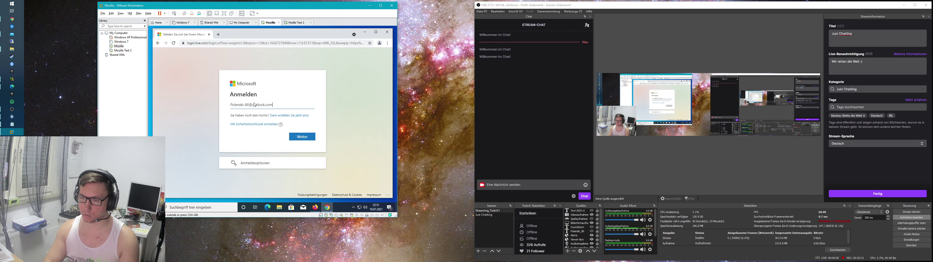
text(••••••••••••••)
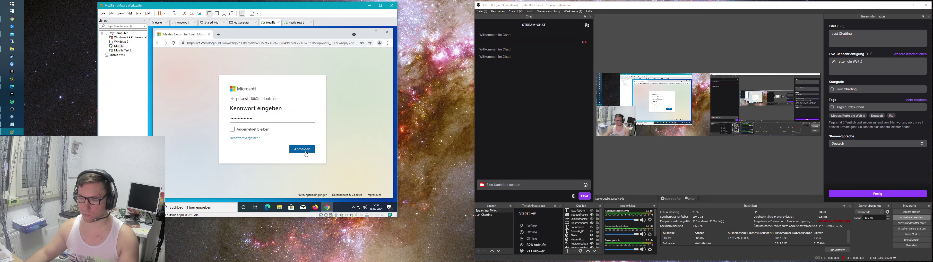
click(304, 150)
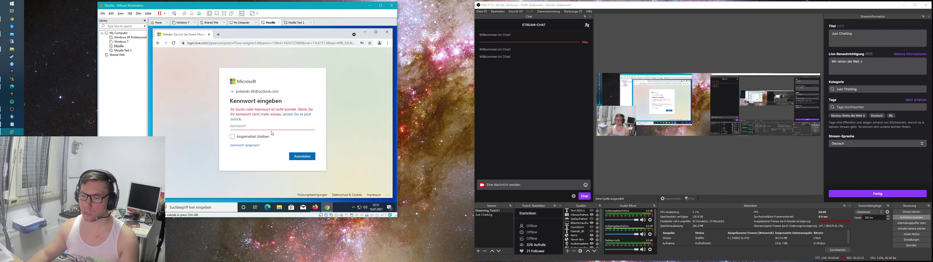
Step: Copy the login.live.com password from Firefox's saved logins, paste it and sign in
click(316, 206)
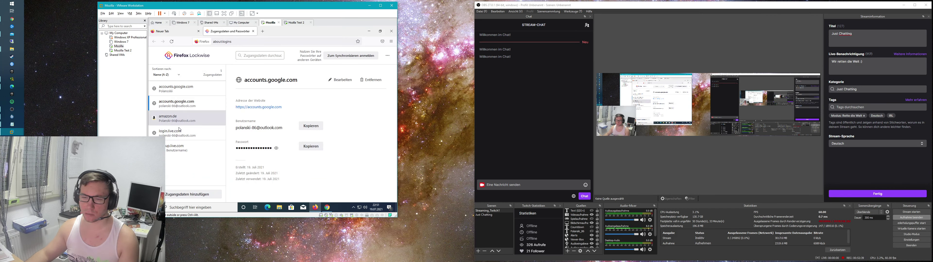
click(180, 130)
click(310, 147)
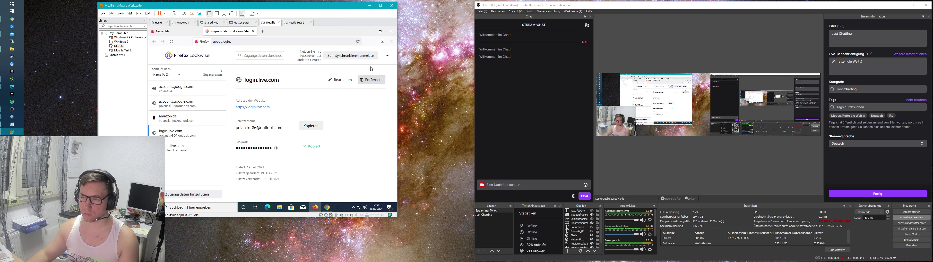
click(369, 31)
key(ctrl+v)
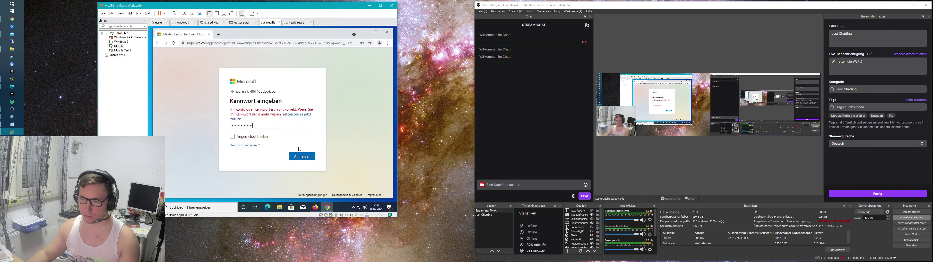
click(305, 155)
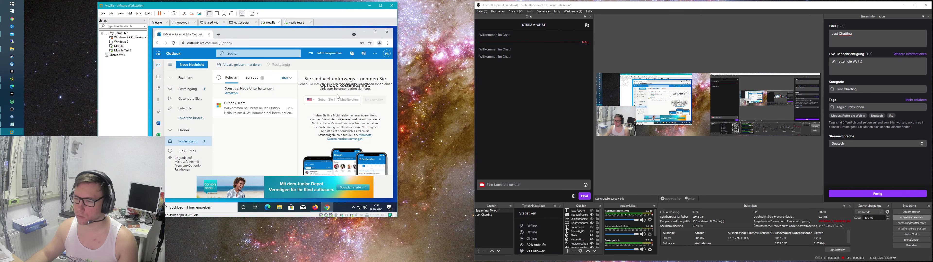
Step: Inspect the Outlook account avatar and Chrome's saved-password key bubble, then open Chrome's three-dot menu
click(386, 55)
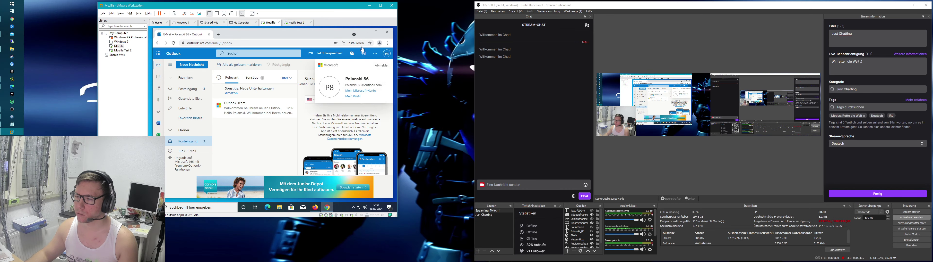
click(355, 43)
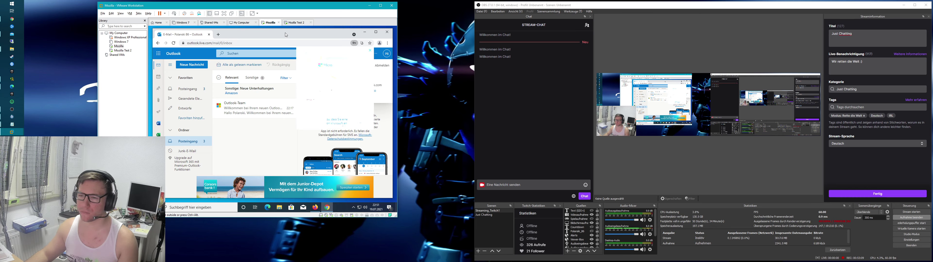
mouse_move(284, 31)
mouse_down()
mouse_move(275, 36)
mouse_move(283, 34)
mouse_up()
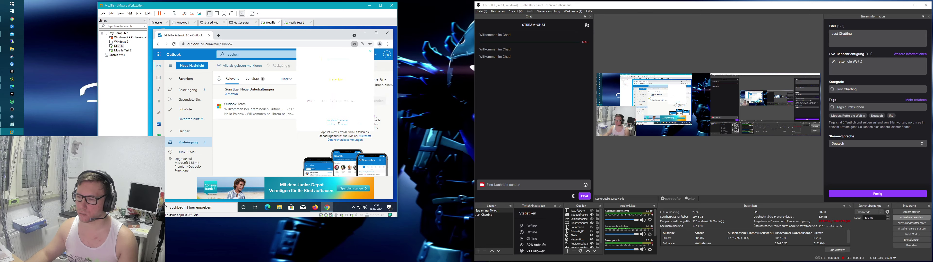
click(355, 45)
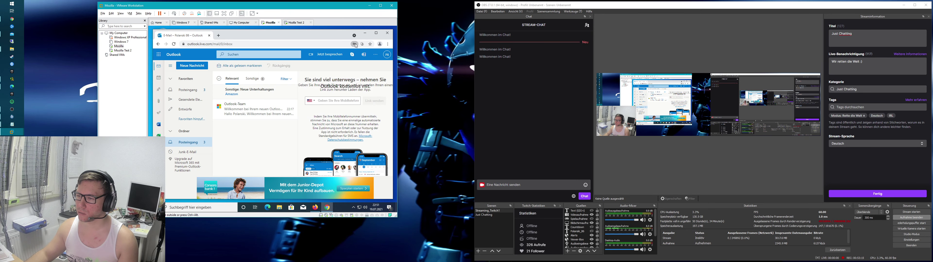
click(387, 44)
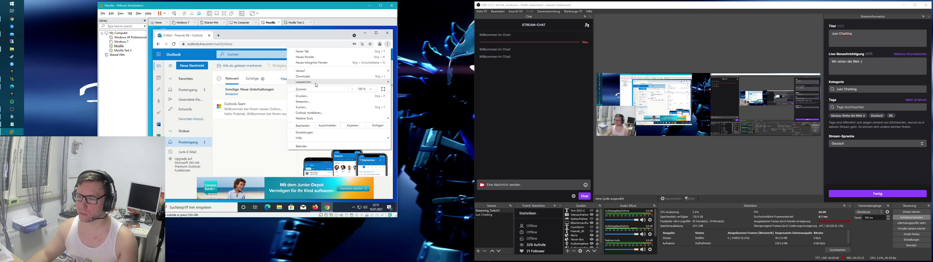
Step: Search Chrome's Einstellungen for 'pass' and open the saved Passwörter page
click(320, 133)
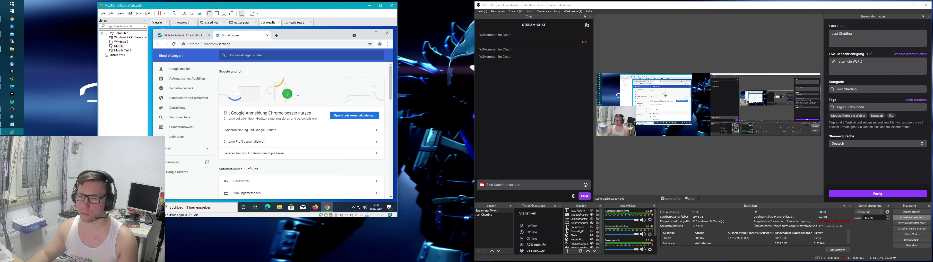
click(270, 52)
text(pass)
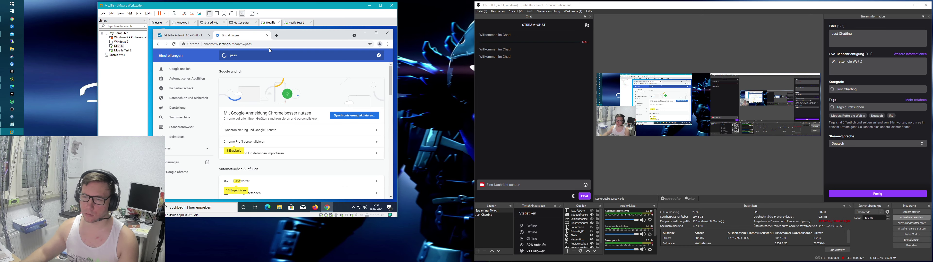
scroll(260, 138, down, 2)
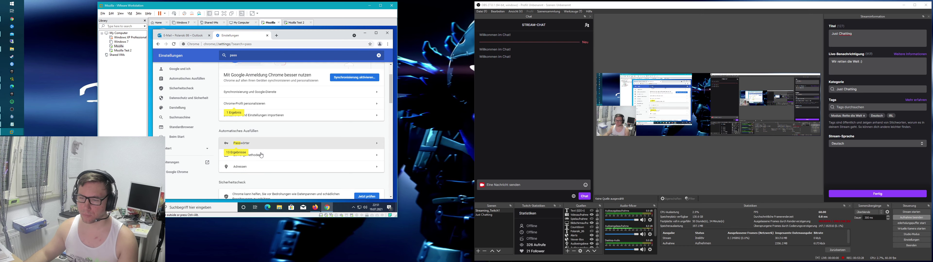
click(259, 138)
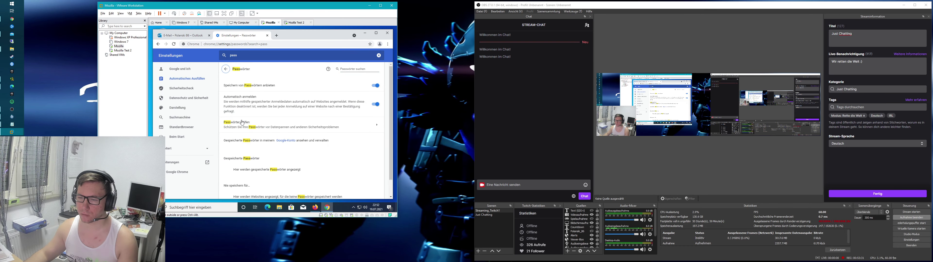
scroll(287, 129, down, 1)
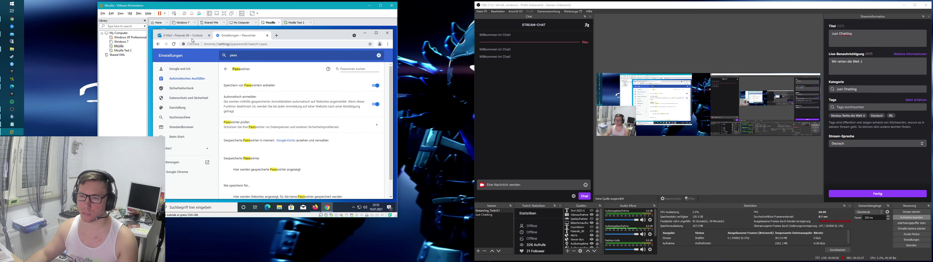
Step: Check the Outlook tab's key icon, review the saved login.live.com password, and close Chrome
click(181, 35)
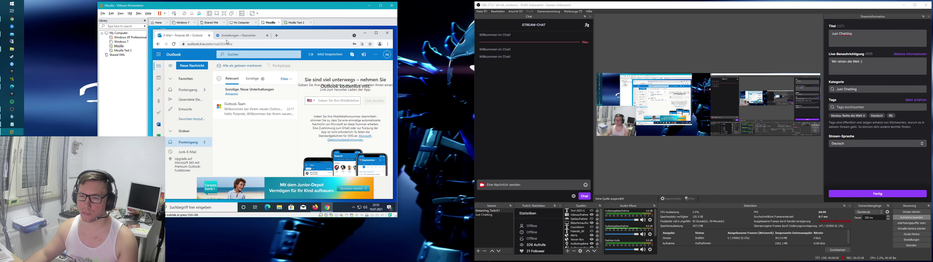
click(355, 44)
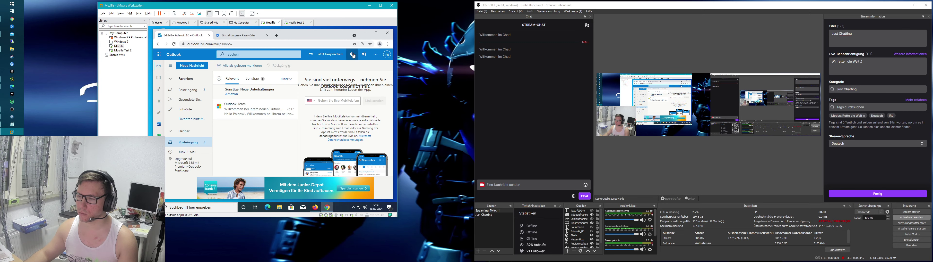
click(354, 44)
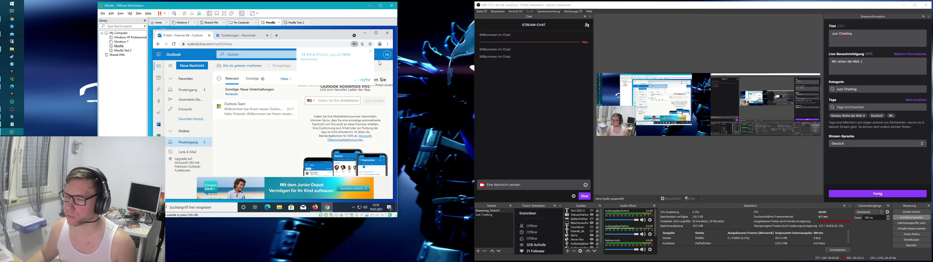
click(239, 35)
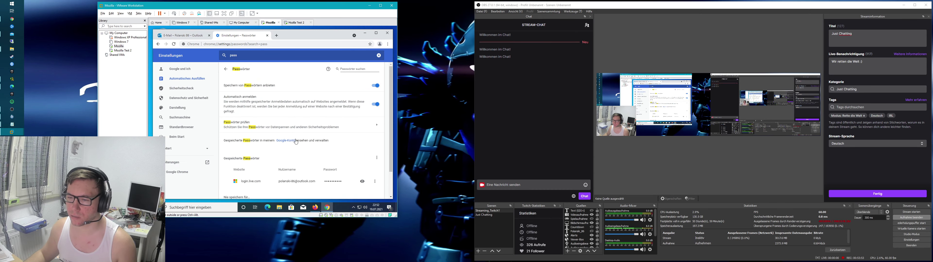
scroll(326, 156, down, 1)
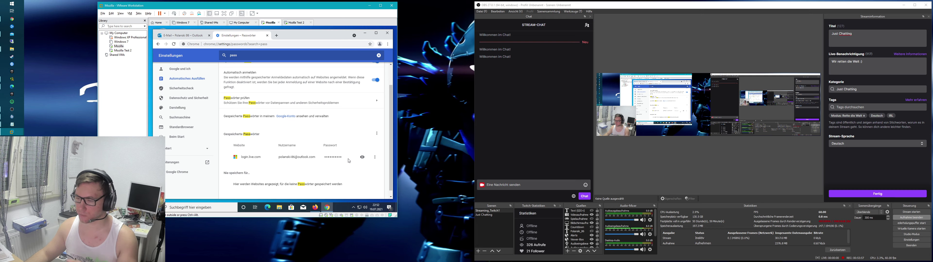
click(387, 34)
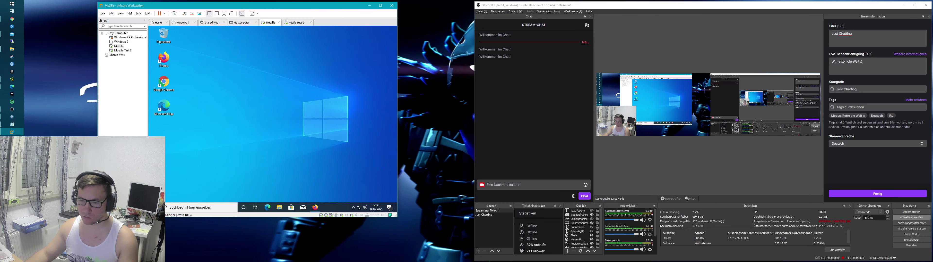
Step: Sign out via Start > Abmelden and log in as the new user with its password
key(super)
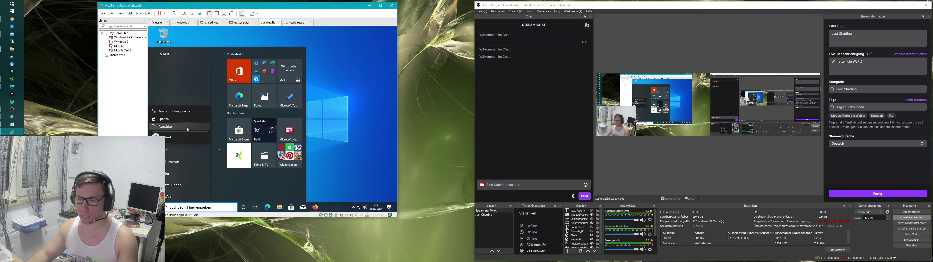
click(171, 127)
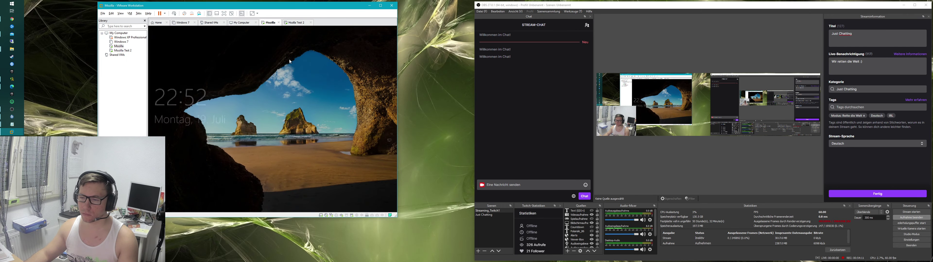
click(290, 62)
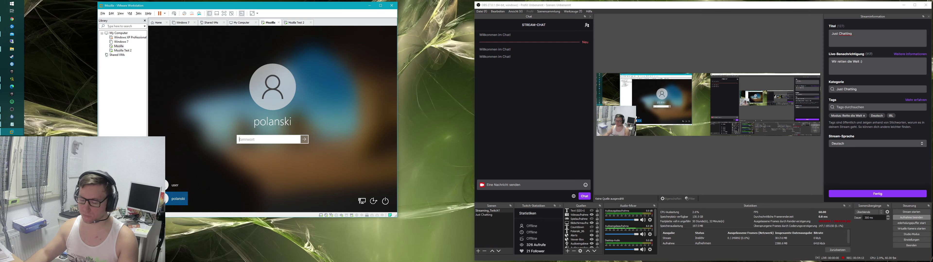
text(****)
key(Return)
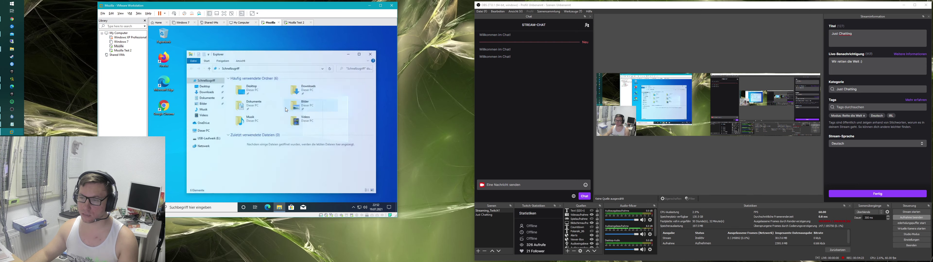
Step: Navigate File Explorer to C:\Benutzer\user\AppData
double_click(249, 144)
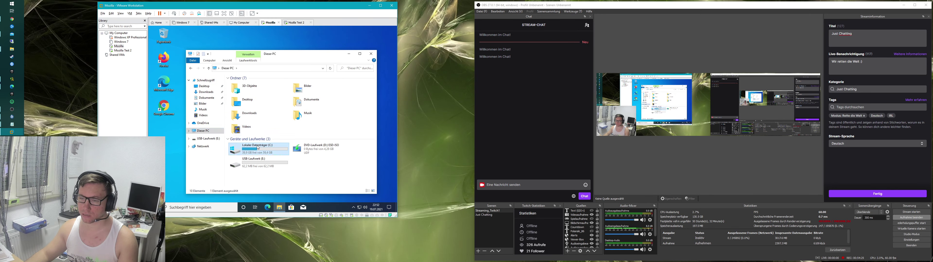
double_click(249, 85)
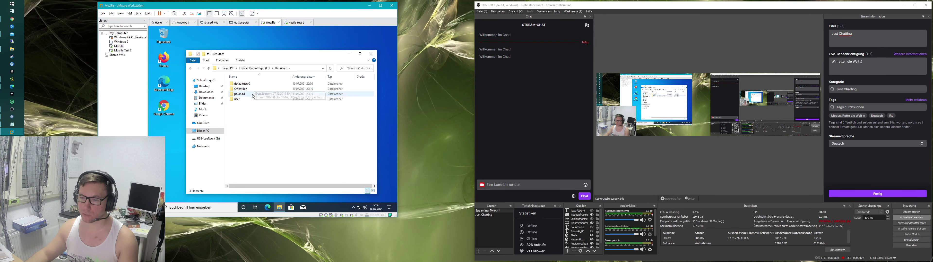
double_click(238, 99)
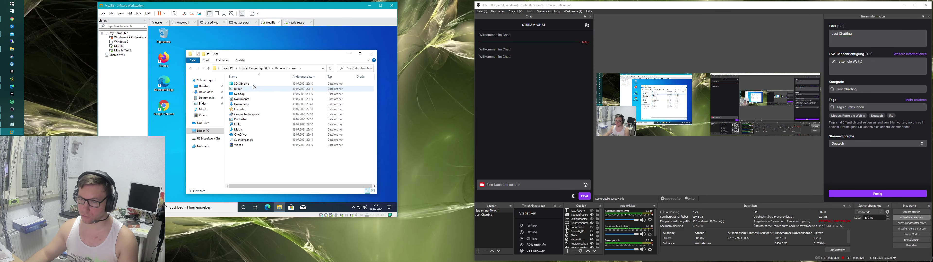
click(312, 69)
text(\appda)
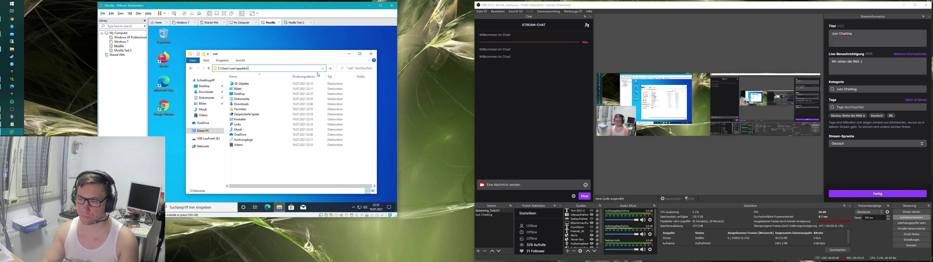
text(ta\)
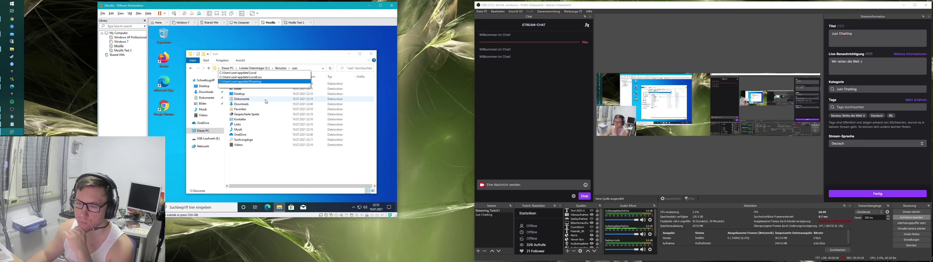
click(253, 82)
click(255, 68)
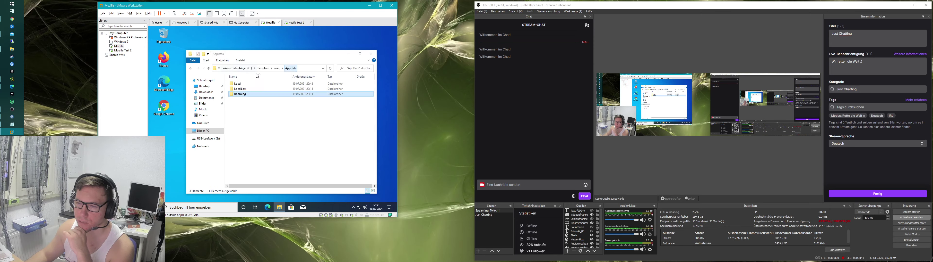
Step: Open AppData\Local, peek into Google, go back and open the Google folder's context menu
double_click(246, 84)
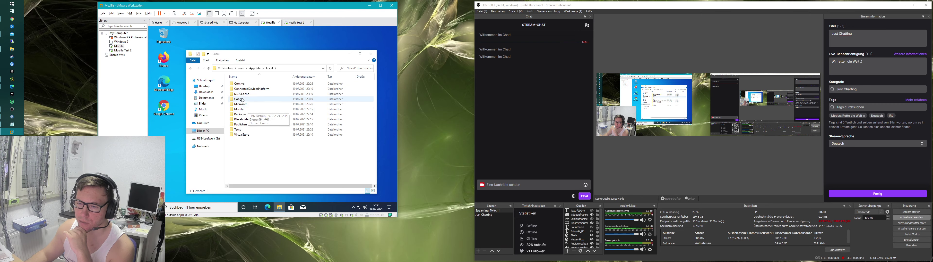
double_click(253, 99)
key(BackSpace)
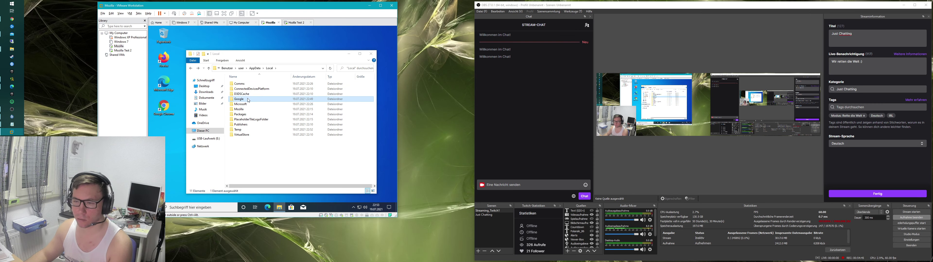
right_click(247, 99)
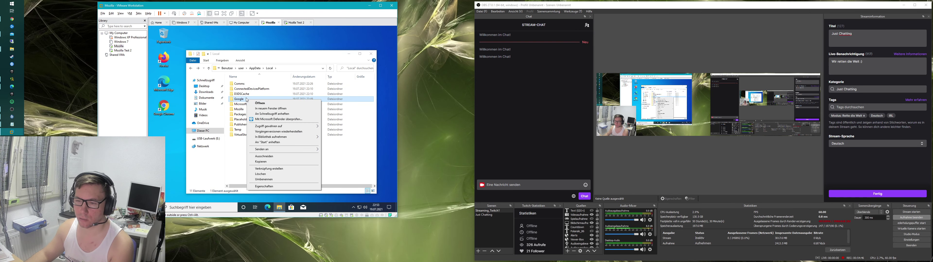
Step: Copy the Google folder and go to the new user's AppData in a second Explorer window
click(260, 162)
click(264, 149)
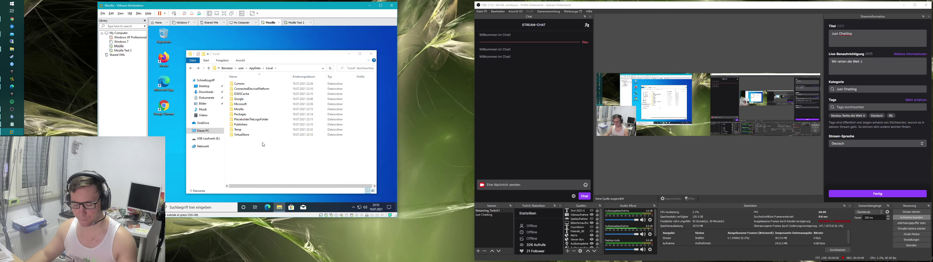
key(super+e)
click(214, 141)
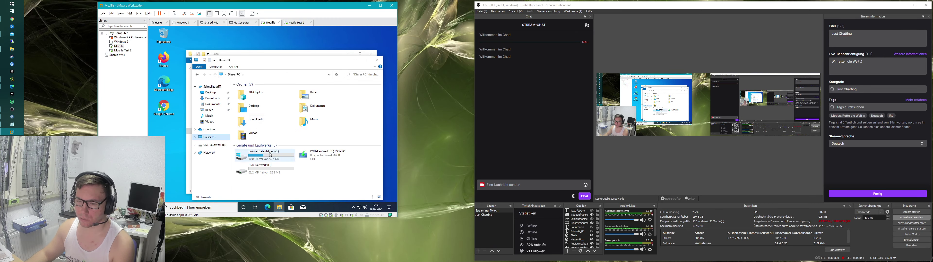
double_click(255, 155)
double_click(246, 90)
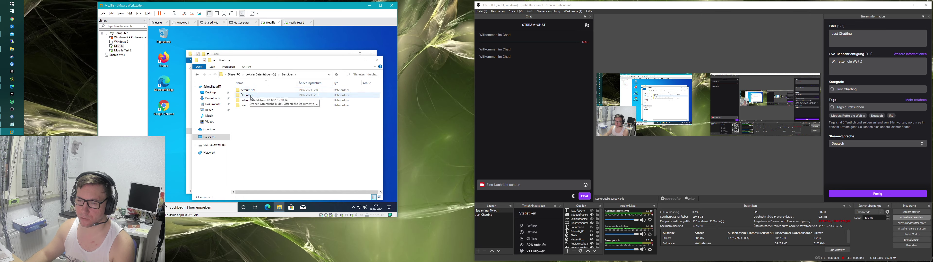
double_click(246, 100)
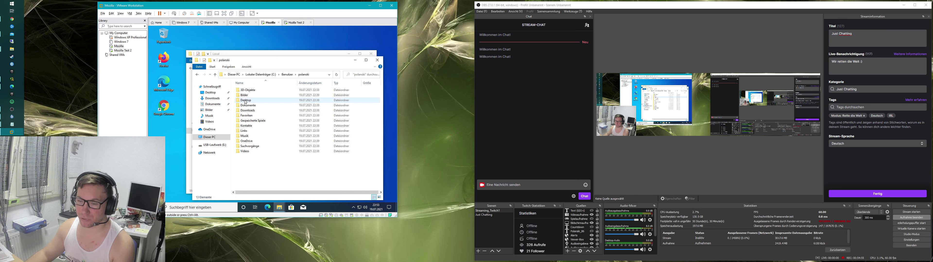
click(286, 75)
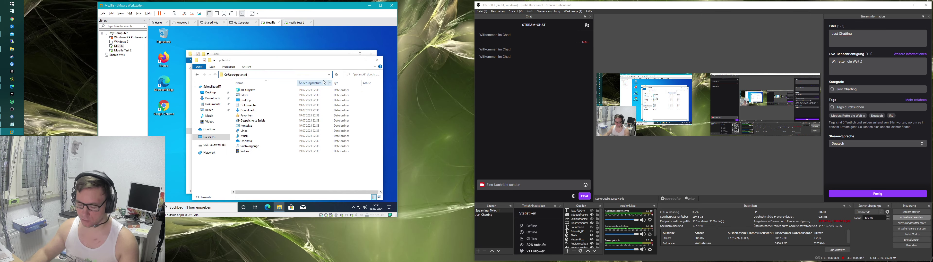
text(\appdata)
key(Return)
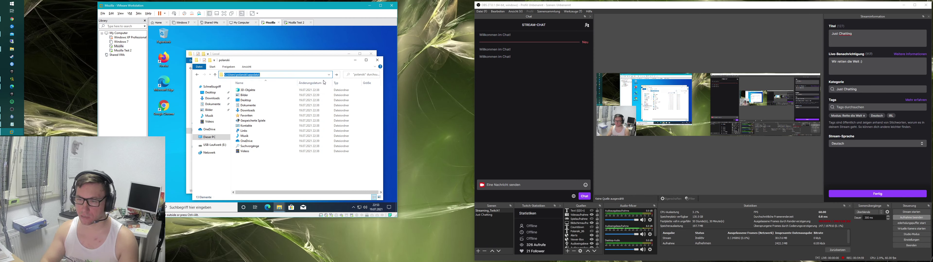
Step: In AppData\Local, delete the new user's Google folder and paste the copied one
double_click(277, 92)
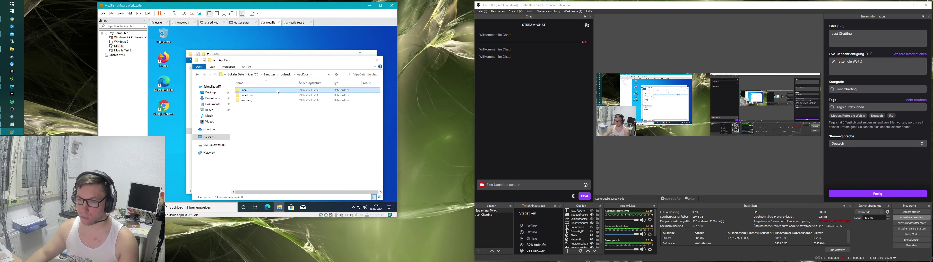
click(249, 95)
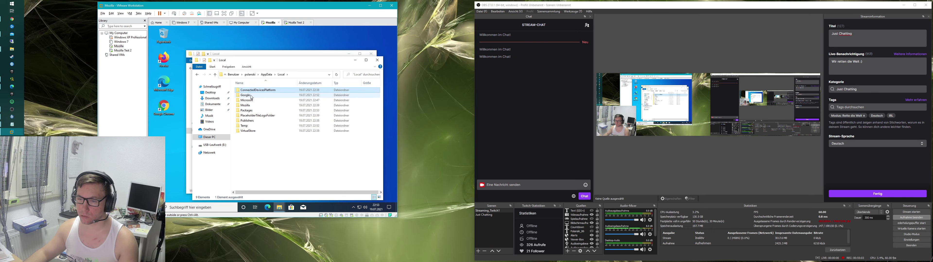
key(Delete)
right_click(256, 138)
click(269, 103)
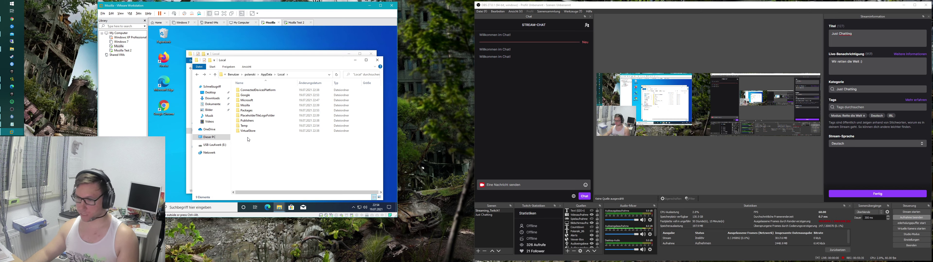
double_click(163, 107)
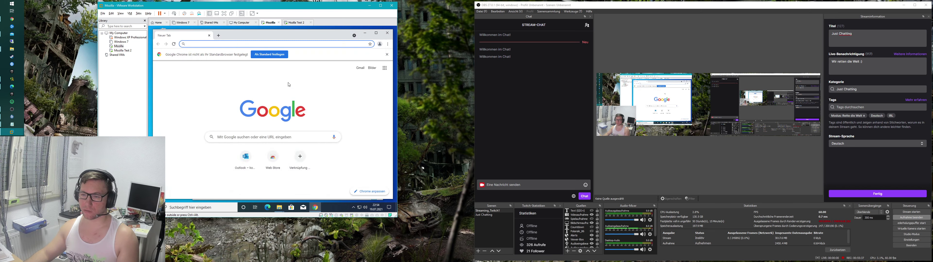
click(389, 46)
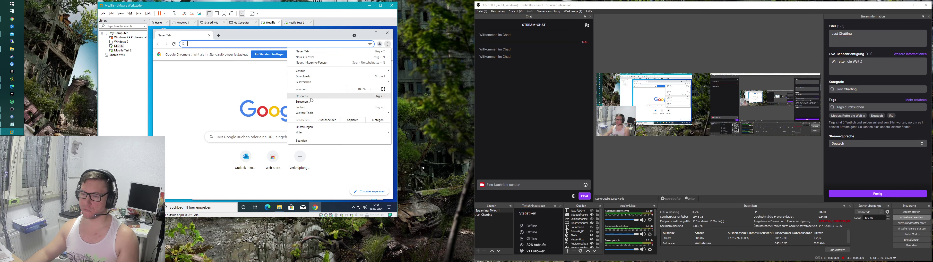
click(308, 128)
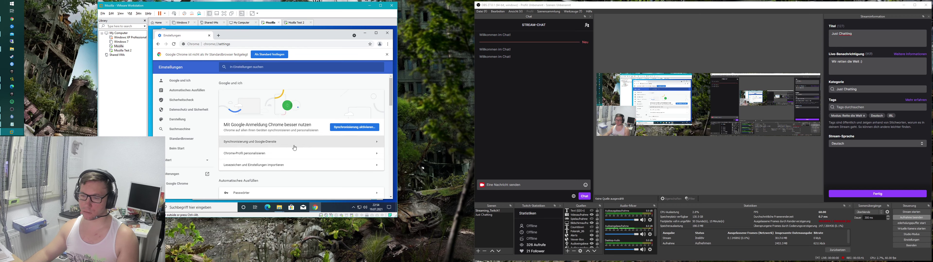
scroll(308, 129, down, 5)
scroll(334, 161, up, 5)
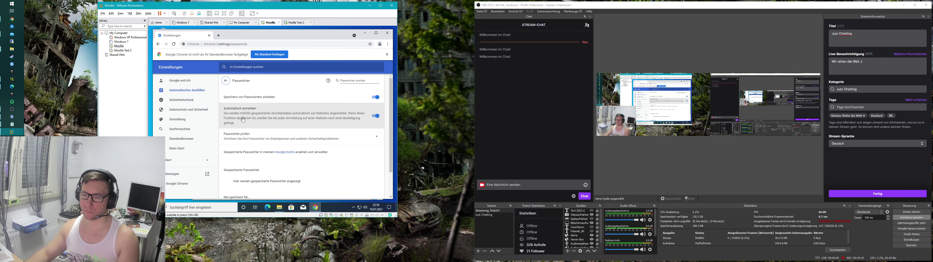
click(333, 161)
scroll(333, 161, down, 1)
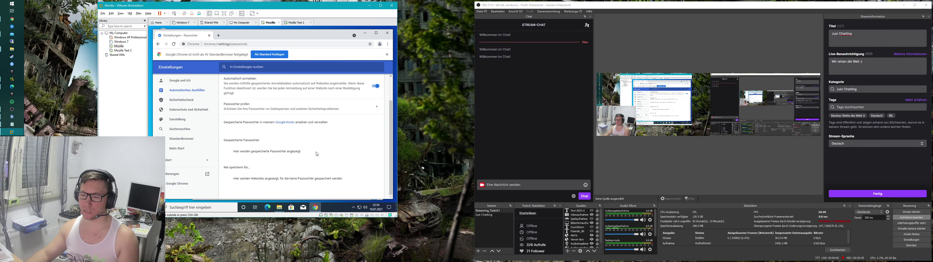
drag(317, 154, 231, 152)
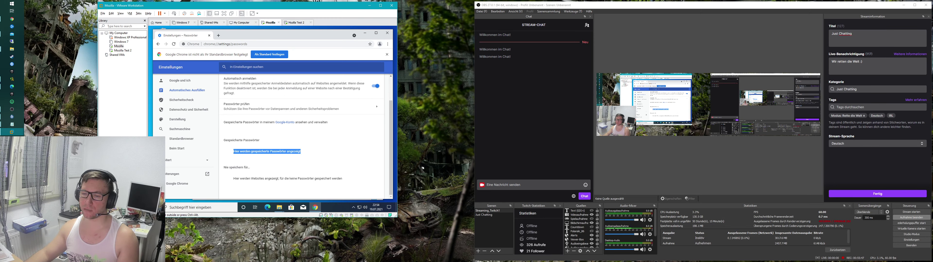
scroll(303, 170, up, 1)
scroll(289, 152, down, 1)
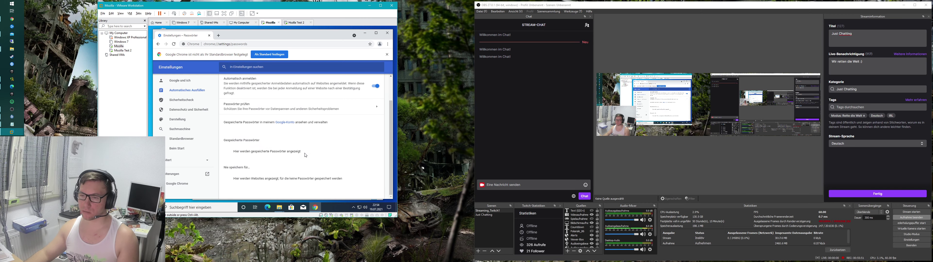
scroll(305, 155, up, 1)
scroll(303, 155, down, 1)
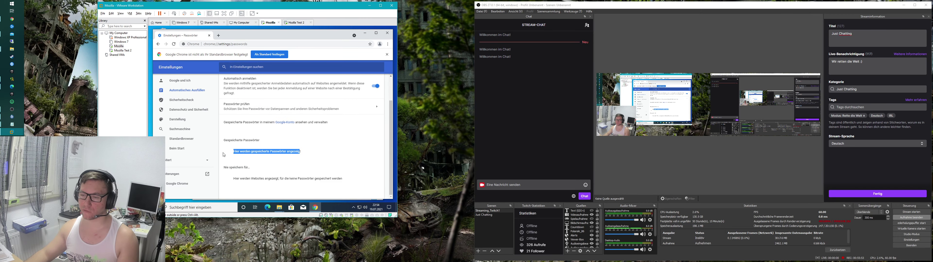
drag(302, 151, 233, 151)
click(307, 153)
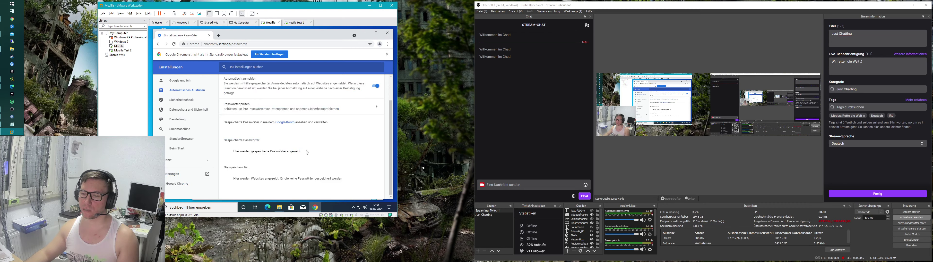
triple_click(261, 152)
click(260, 151)
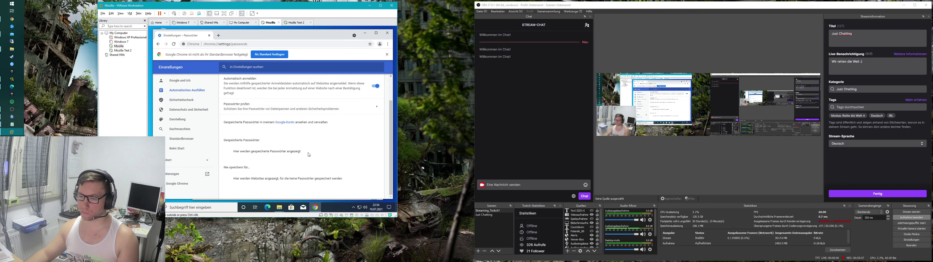
triple_click(261, 152)
triple_click(278, 151)
click(309, 154)
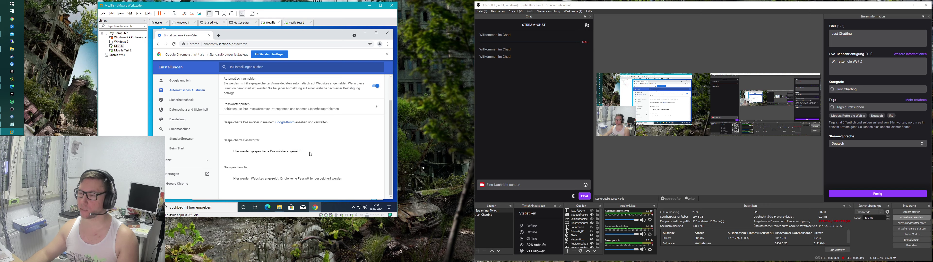
scroll(311, 154, up, 2)
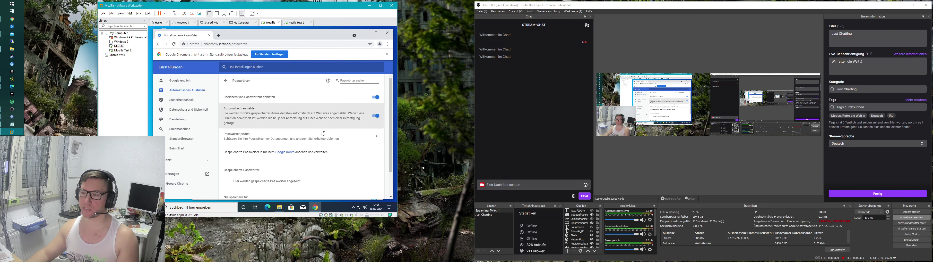
scroll(307, 150, down, 1)
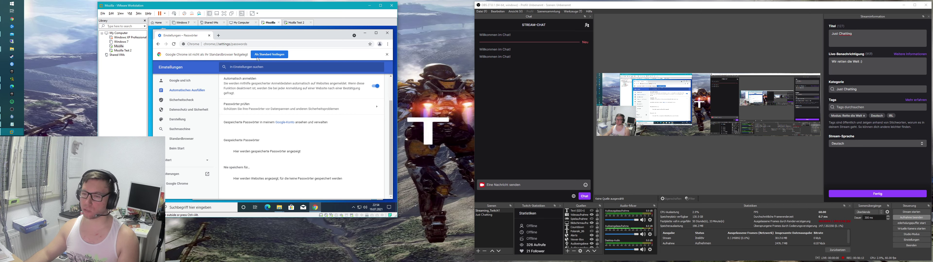
Step: Go back to the new tab page and open Chrome's full Verlauf (history) page
click(158, 44)
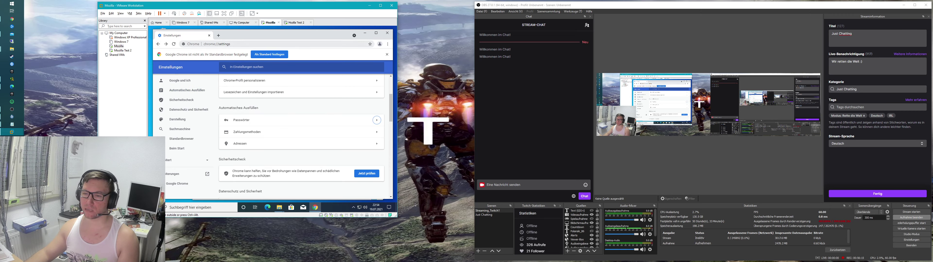
click(159, 44)
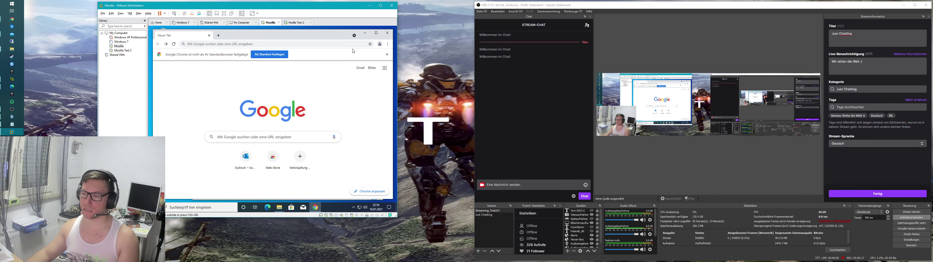
click(387, 44)
mouse_move(307, 72)
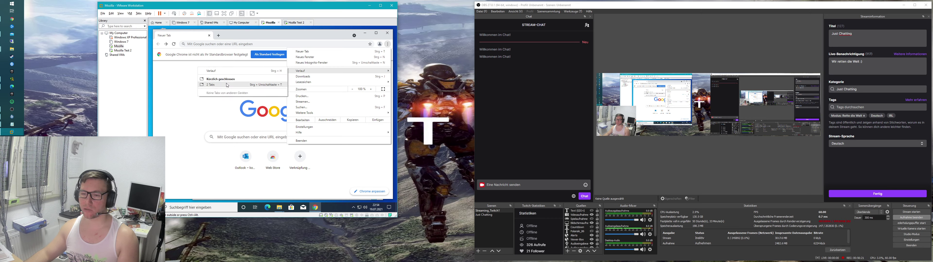
click(232, 71)
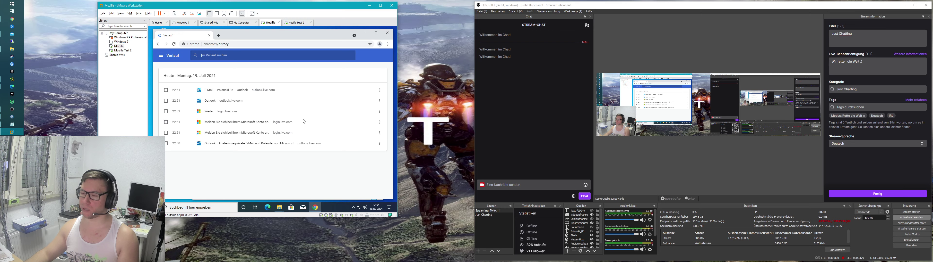
Step: Follow the Outlook history entry to the Microsoft sign-in page, then close Chrome
click(233, 93)
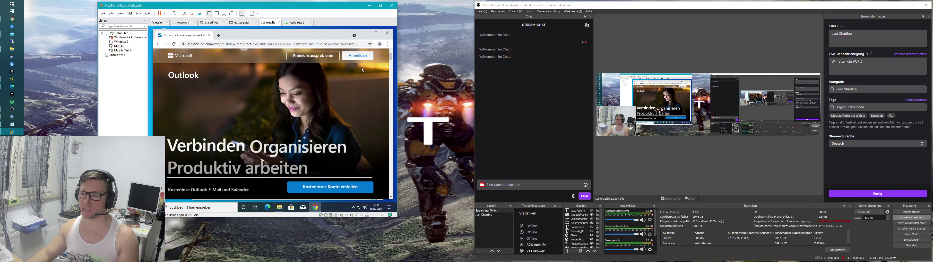
click(358, 57)
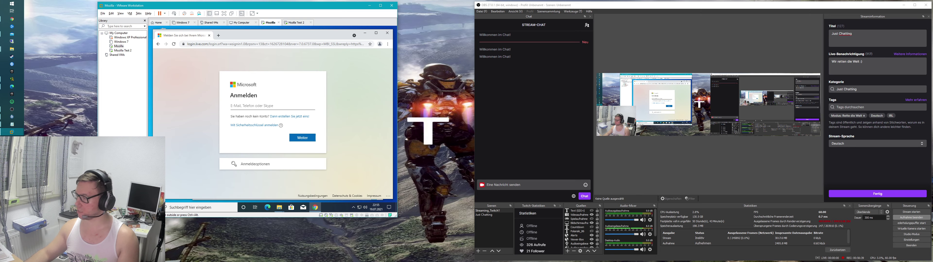
click(388, 33)
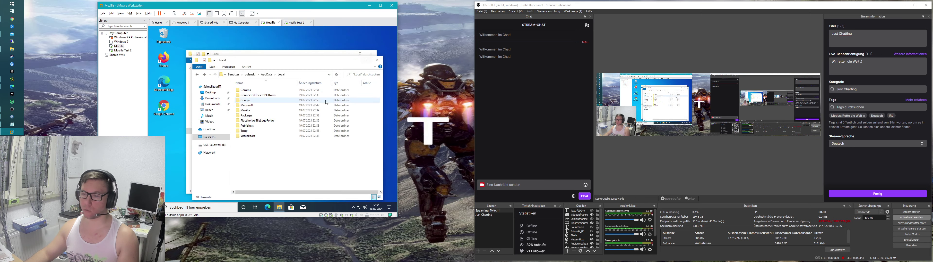
Step: In Mozilla Test 2, accept Deutschland region and Deutsch keyboard, and continue setup without internet
click(123, 50)
click(274, 173)
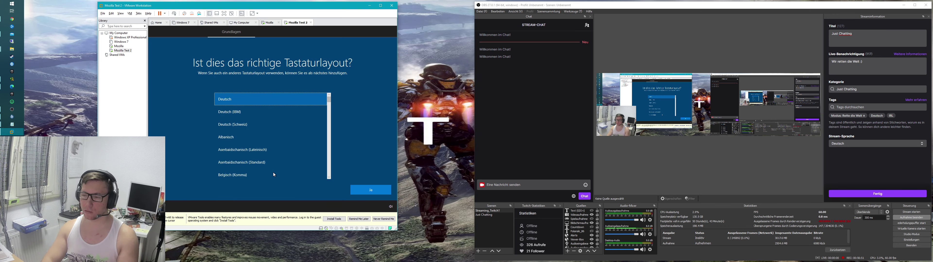
key(Return)
key(Return)
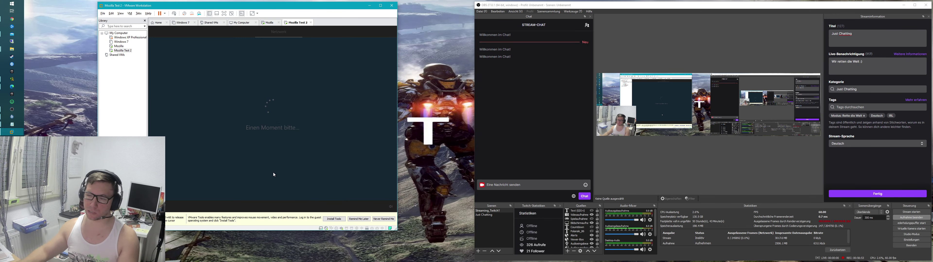
click(180, 193)
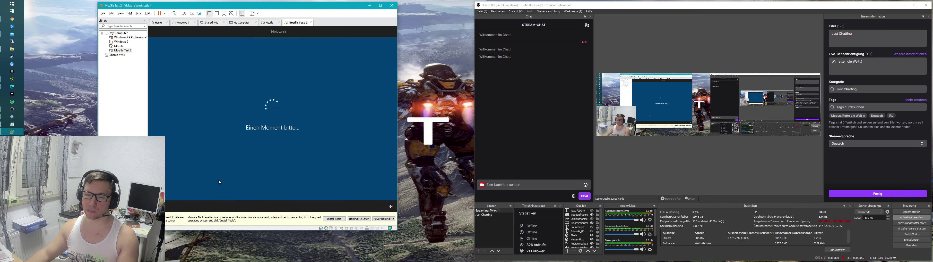
click(190, 191)
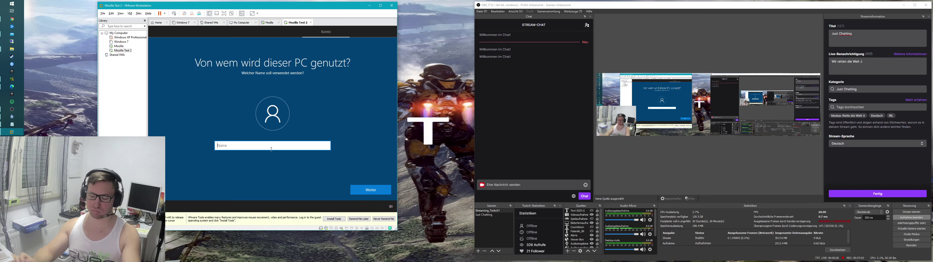
Step: Enter a local user name and leave the account password blank
text(Tom)
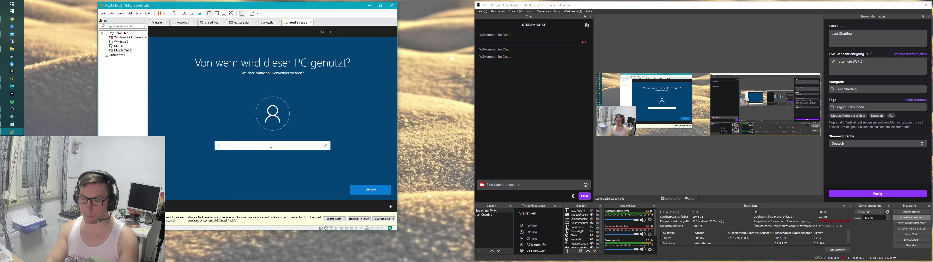
click(366, 191)
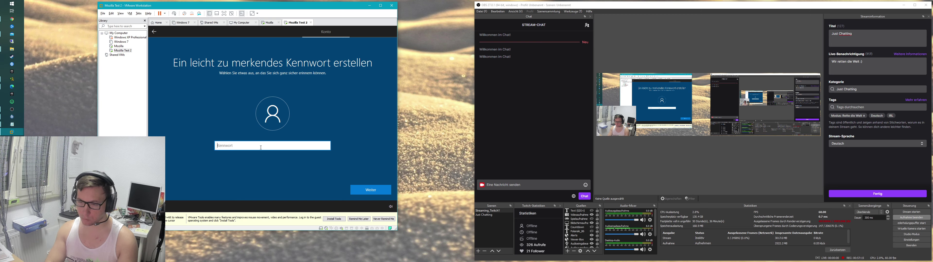
text(••)
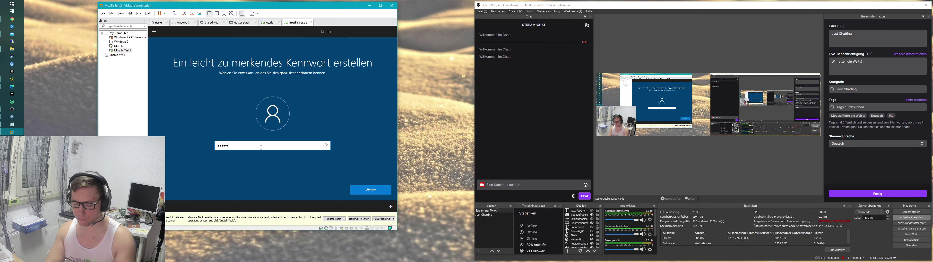
text(••••••••)
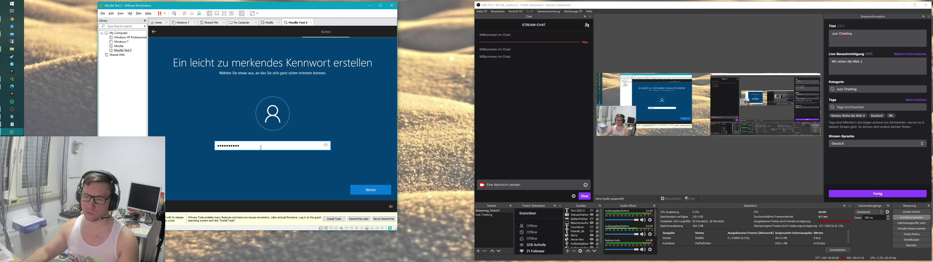
click(327, 147)
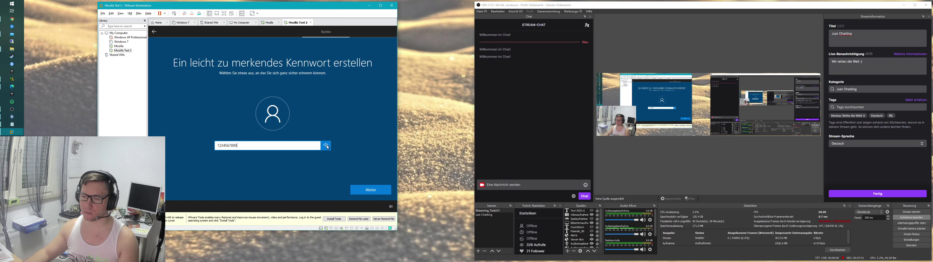
key(ctrl+a)
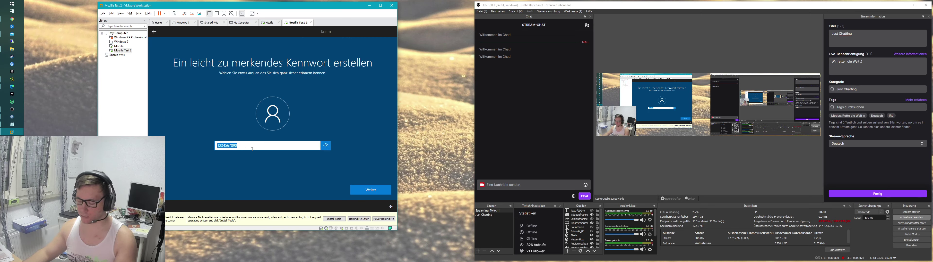
key(BackSpace)
click(365, 190)
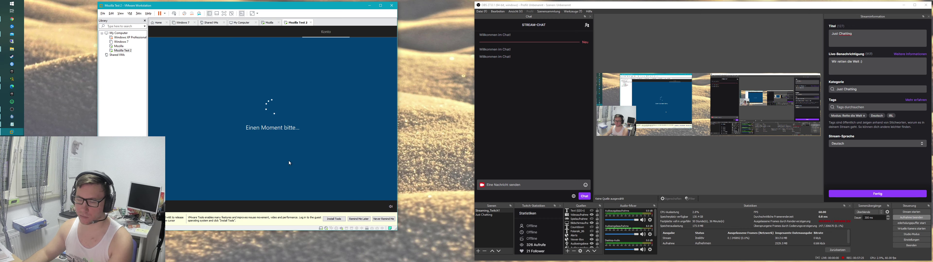
Step: Decline location, device finding, inking, tailored experiences and advertising ID, pick required diagnostics, accept Cortana
click(276, 144)
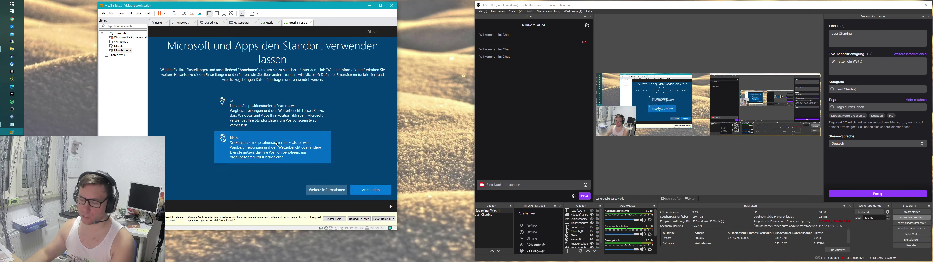
click(277, 144)
double_click(277, 144)
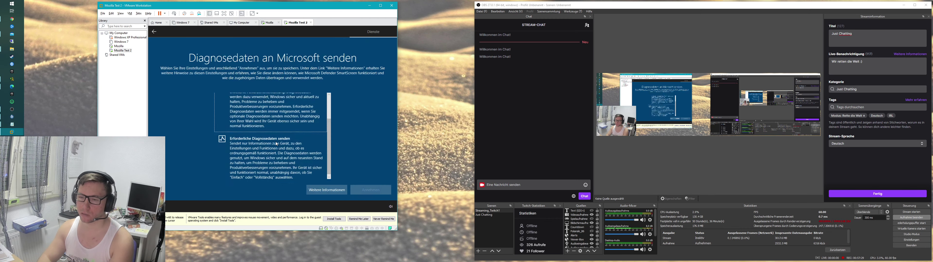
double_click(276, 144)
double_click(277, 144)
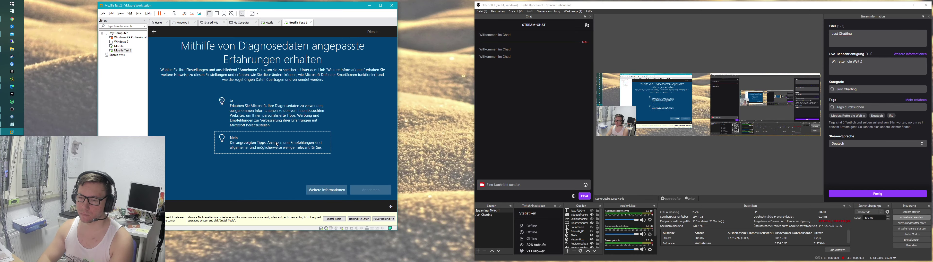
double_click(276, 142)
double_click(275, 141)
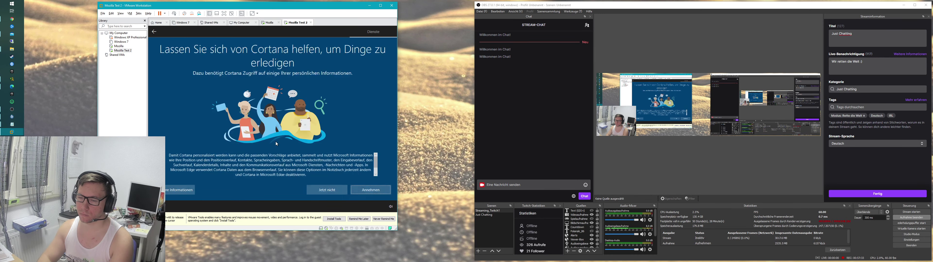
click(363, 190)
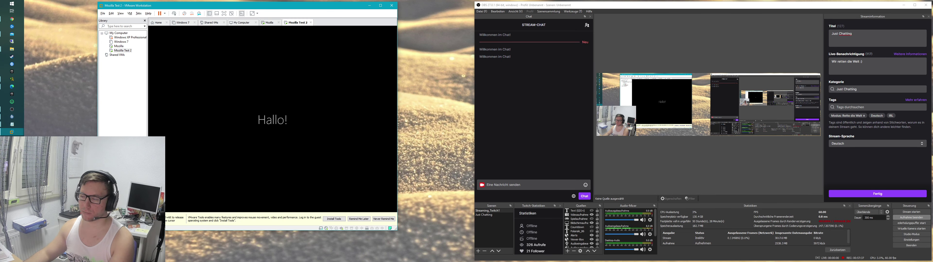
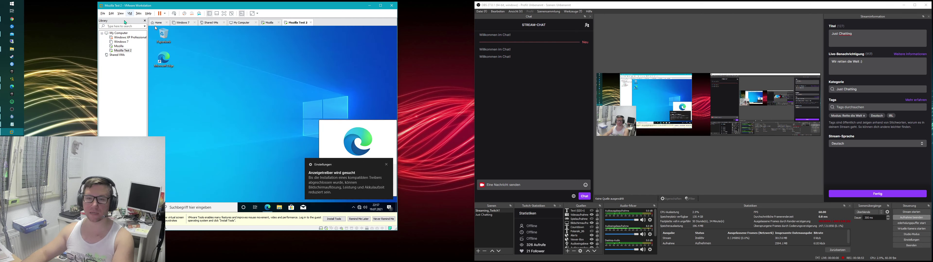
Step: Start the VMware Tools install from the VM menu and dismiss the guest's driver, Edge and Windows Update notices
click(129, 15)
click(147, 68)
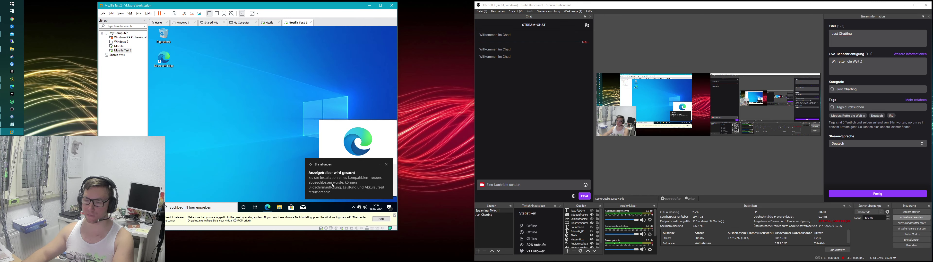
click(388, 170)
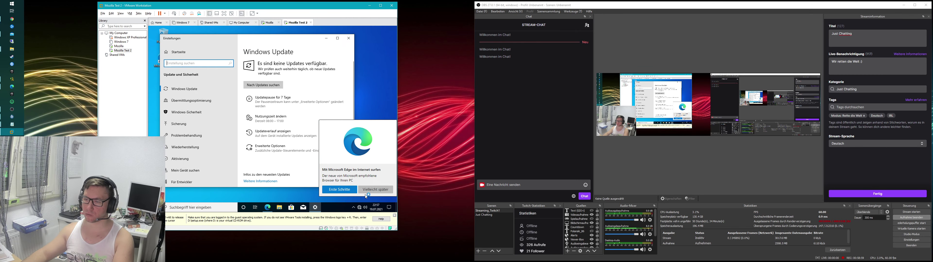
click(374, 190)
click(348, 38)
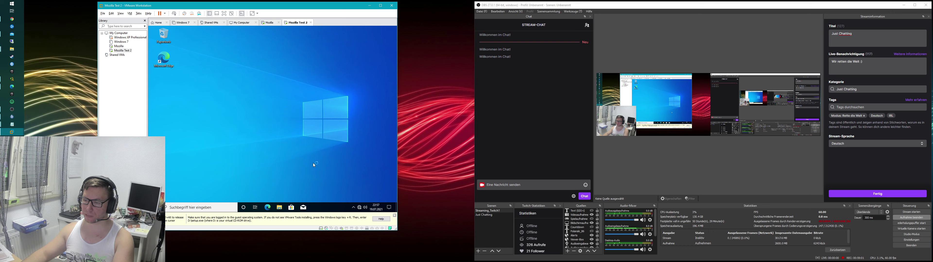
Step: Run setup64.exe from the DVD's AutoPlay prompt, allow UAC, and connect the virtual device
click(351, 186)
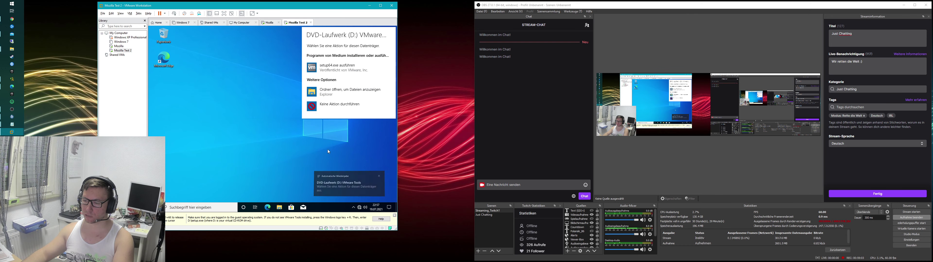
click(338, 68)
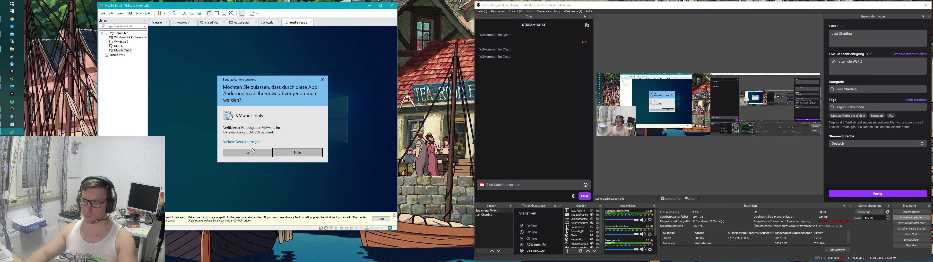
click(258, 154)
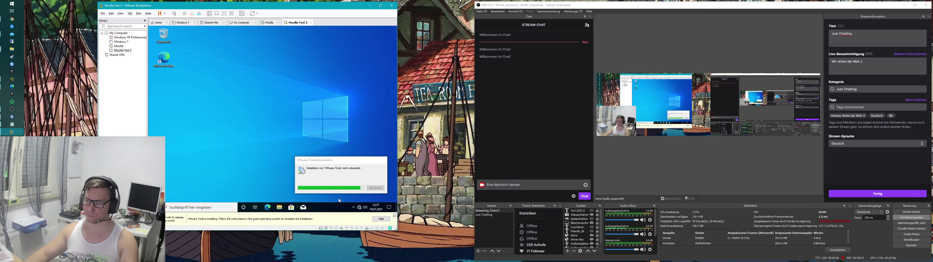
click(331, 228)
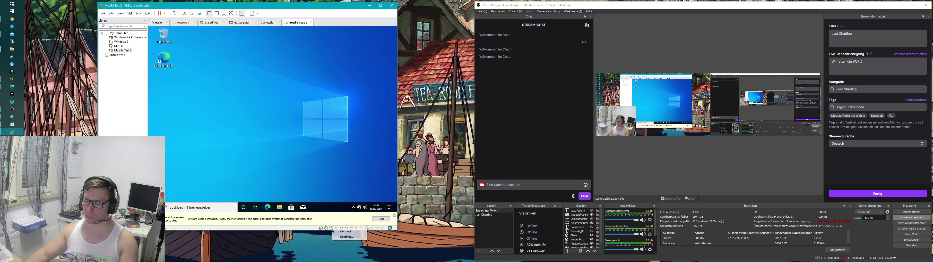
click(347, 233)
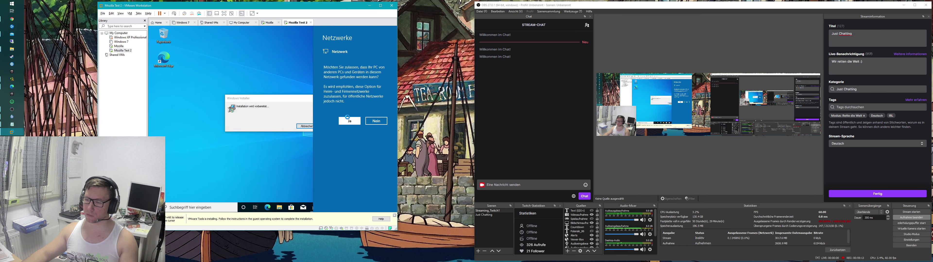
click(349, 121)
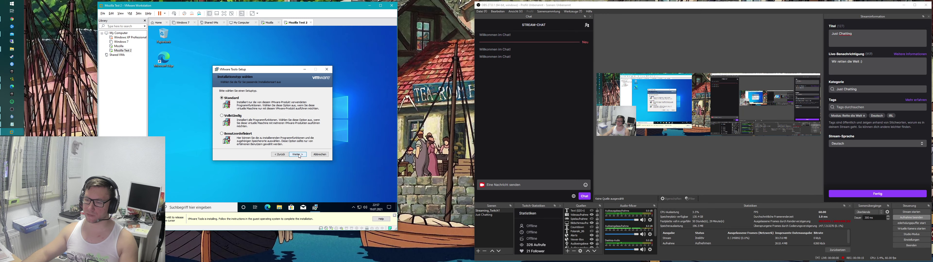
Step: Install the Vollständig (complete) VMware Tools setup and agree to restart the guest
click(232, 115)
click(298, 157)
click(298, 155)
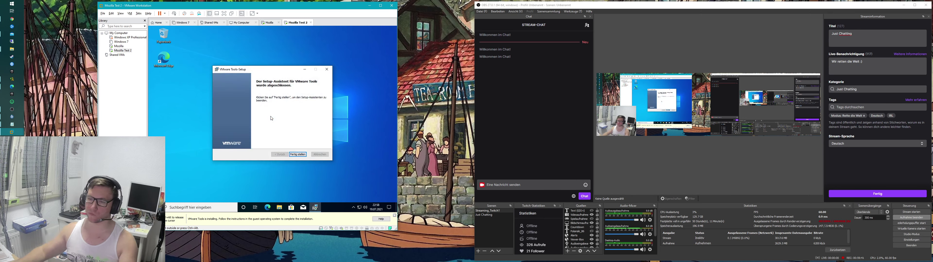
key(Return)
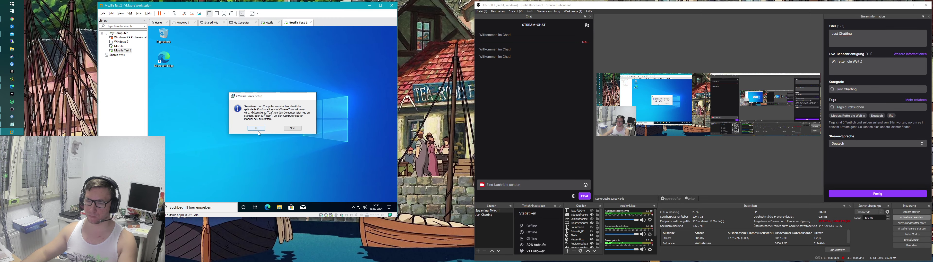
click(257, 129)
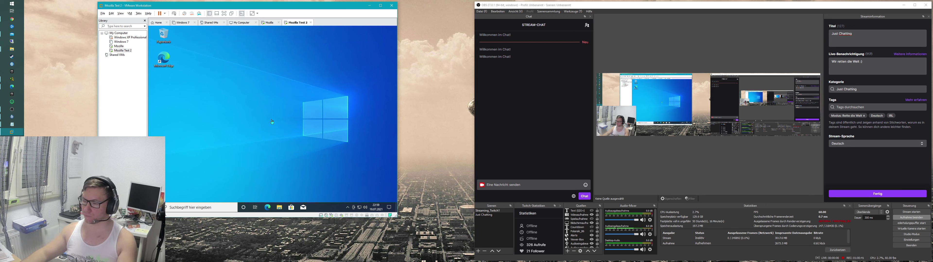
Step: Capture input into the rebooted Windows 10 guest once its desktop and Edge's welcome screen appear
drag(233, 101, 309, 145)
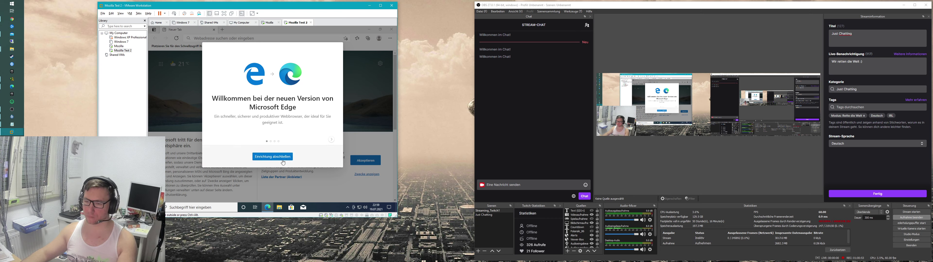
Step: Dismiss Edge's setup prompts, search Bing for firefox.com, and accept the cookie notice
click(274, 158)
click(338, 49)
click(274, 39)
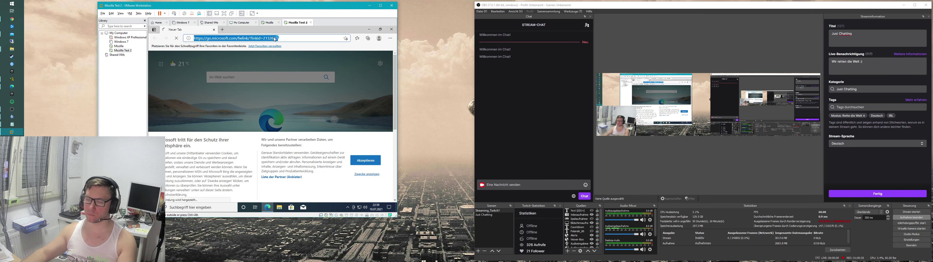
text(firefox.de)
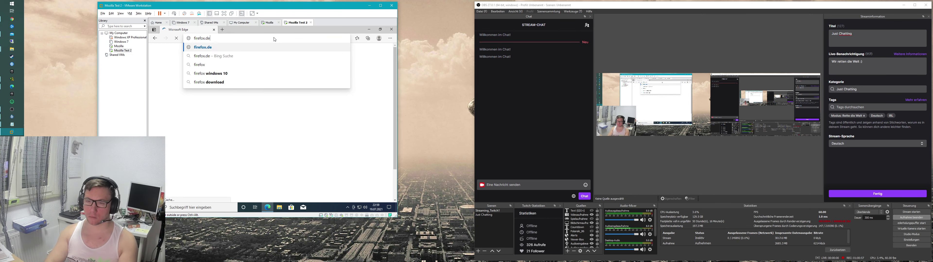
key(Return)
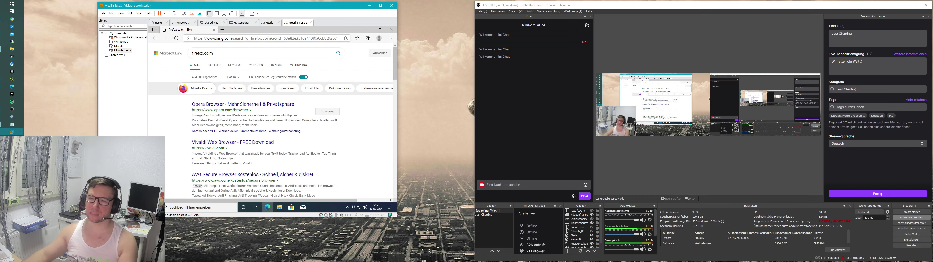
scroll(234, 98, down, 8)
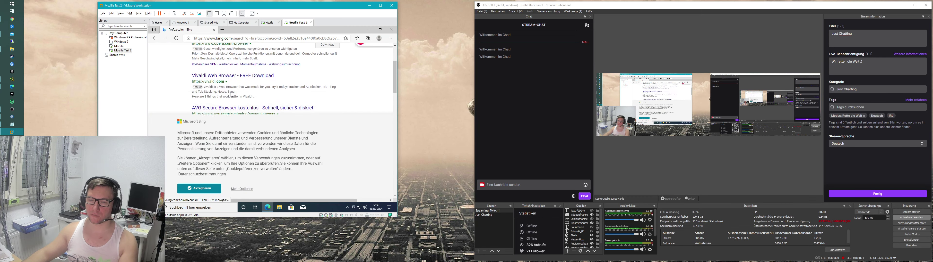
scroll(241, 99, up, 8)
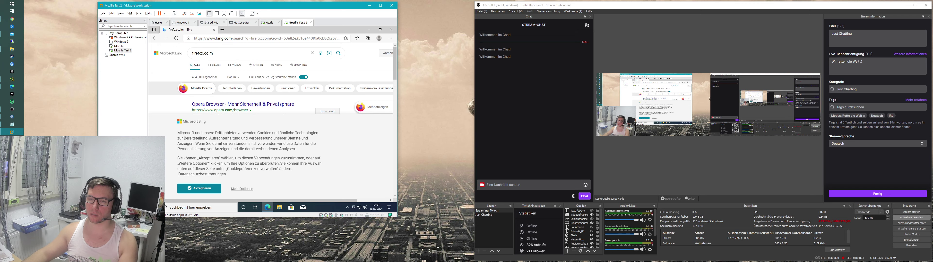
click(250, 53)
key(BackSpace)
key(BackSpace)
text(m)
key(Return)
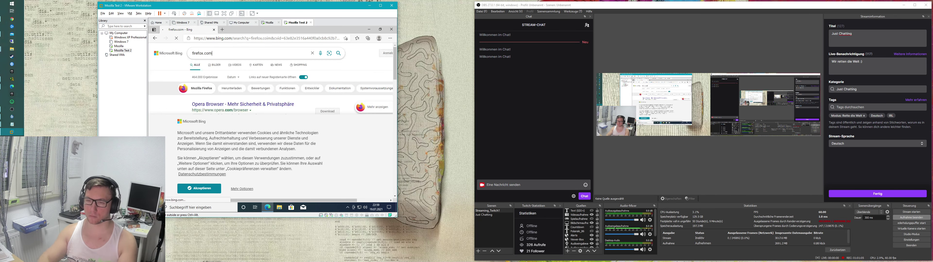
click(182, 193)
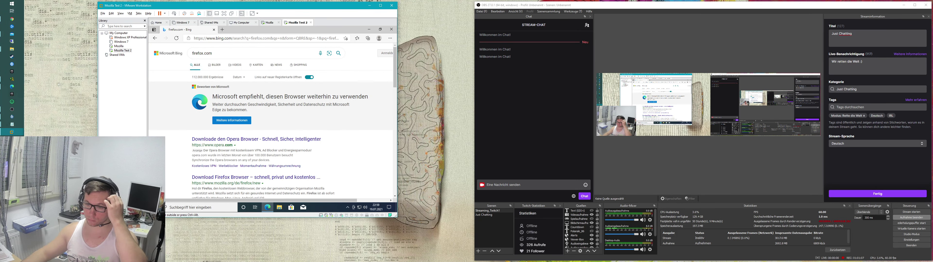
Step: Open the Mozilla result, download the Firefox installer, and run it
click(235, 179)
triple_click(241, 148)
triple_click(213, 174)
click(213, 174)
drag(178, 129, 242, 158)
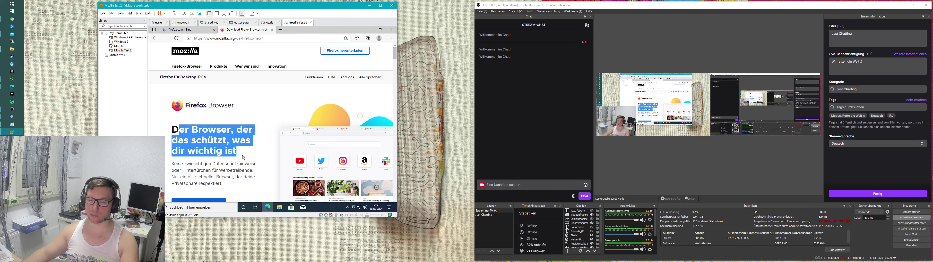
click(346, 50)
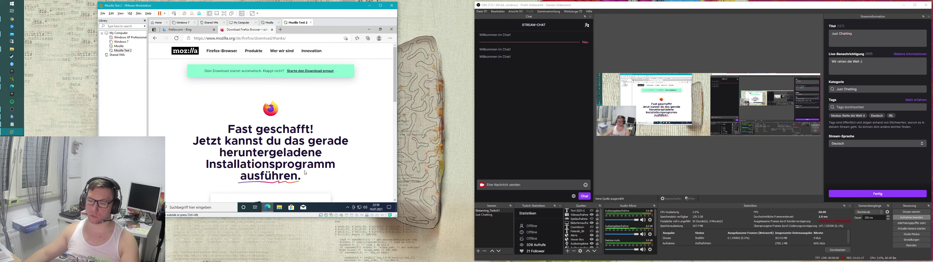
scroll(305, 173, down, 3)
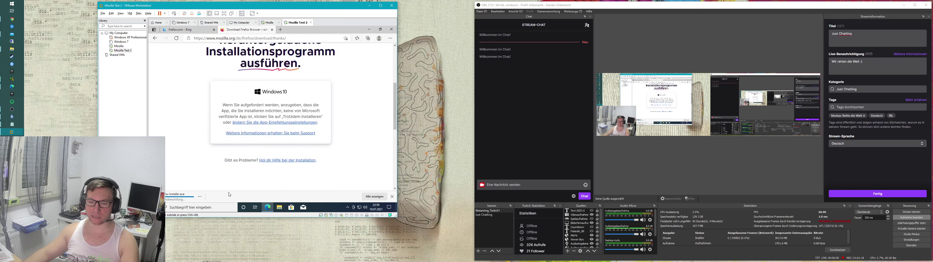
click(205, 198)
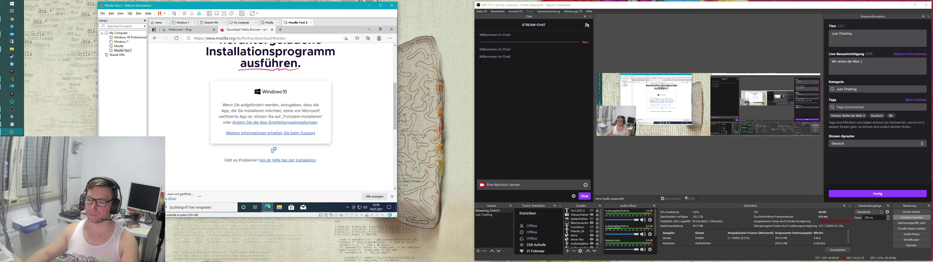
click(257, 155)
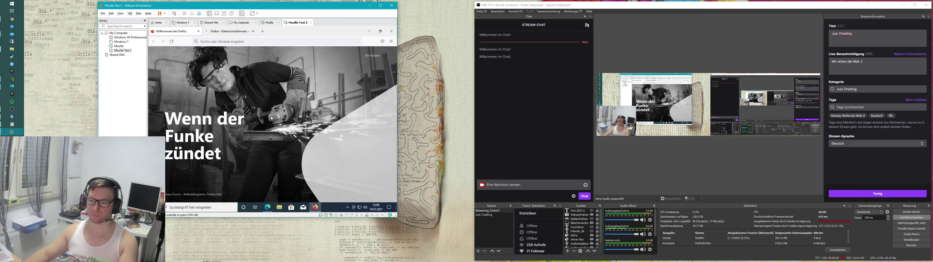
Step: Skip Firefox's default-browser and import prompts with 'Nicht jetzt', then minimize Firefox and Edge
click(342, 184)
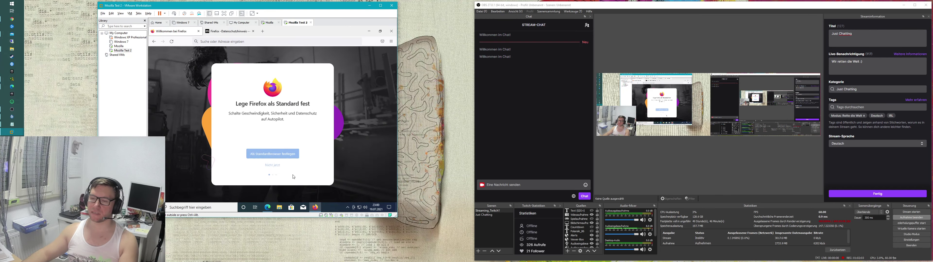
click(278, 169)
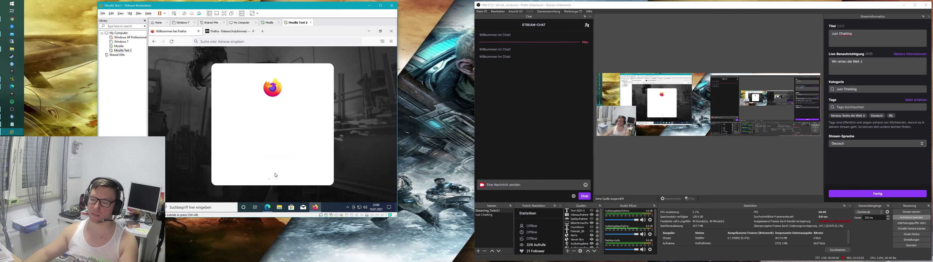
click(275, 170)
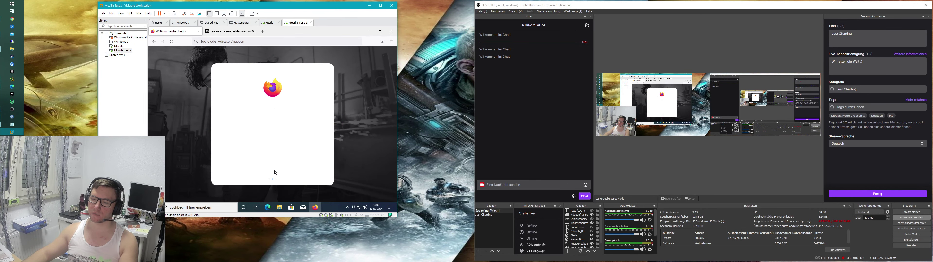
click(275, 171)
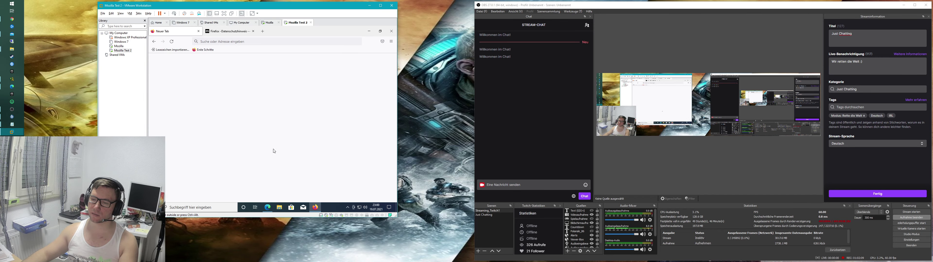
click(369, 31)
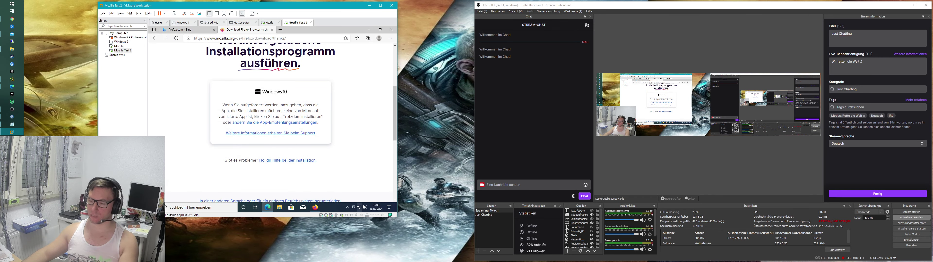
click(369, 31)
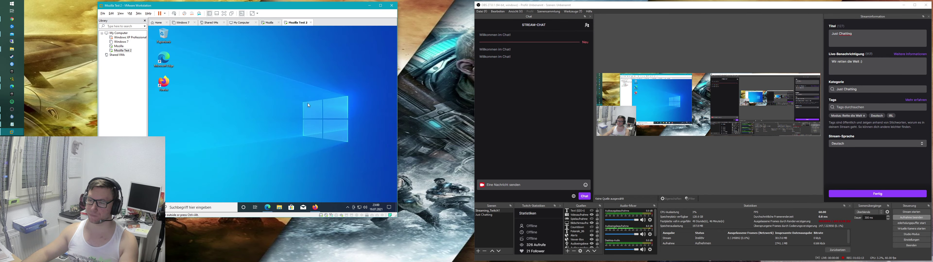
Step: On the Mozilla VM, open cmd and run ipconfig to show IPv4 address 192.168.178.138
click(119, 47)
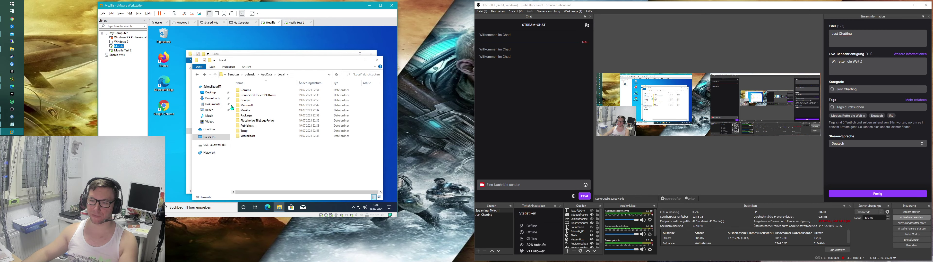
click(318, 185)
key(super)
text(cmd)
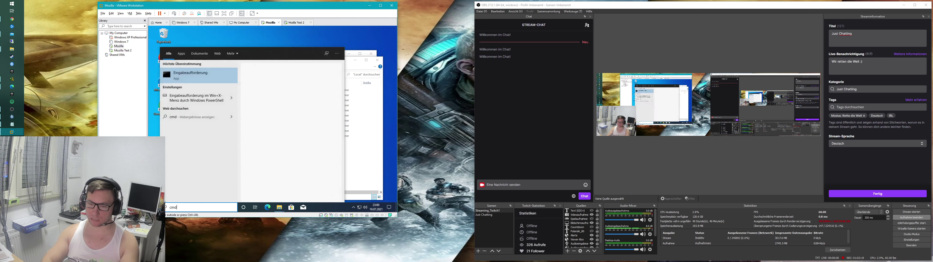
key(Return)
text(p)
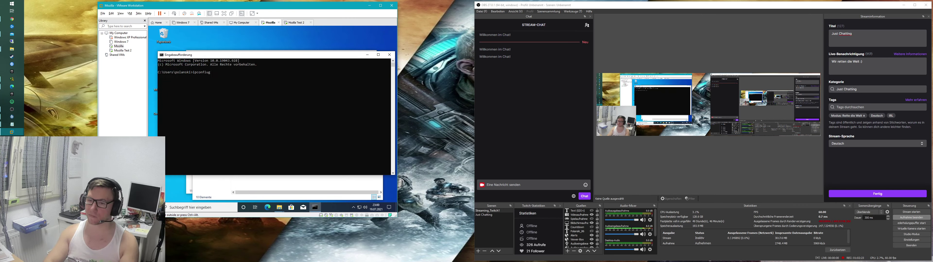
key(Return)
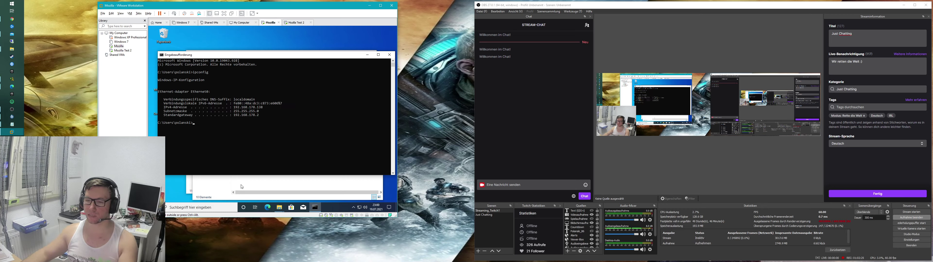
drag(266, 109, 257, 108)
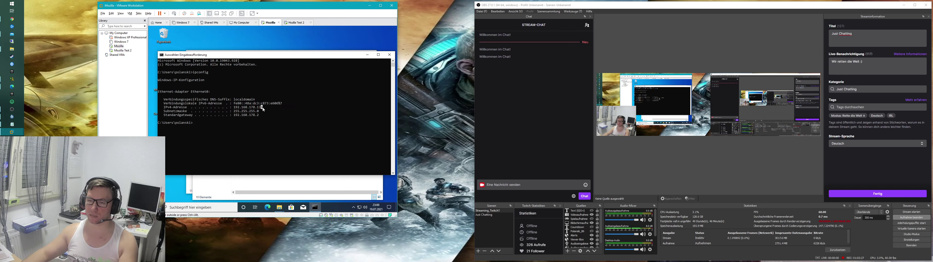
Step: Copy the IPv4 address, then on Mozilla Test 2 start a continuous ping from cmd
mouse_move(263, 109)
mouse_down()
mouse_move(234, 109)
mouse_move(279, 109)
mouse_move(264, 109)
mouse_up()
right_click(235, 108)
click(244, 108)
click(121, 50)
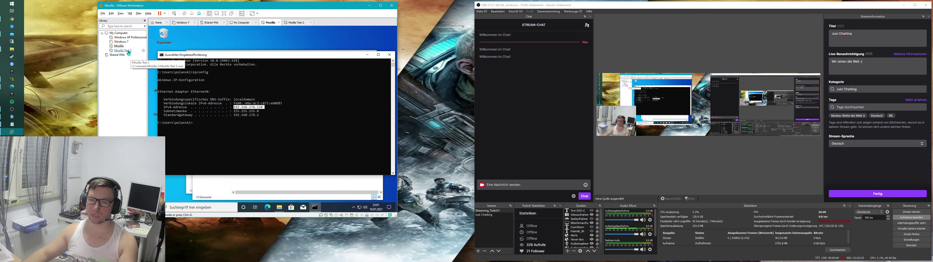
click(195, 207)
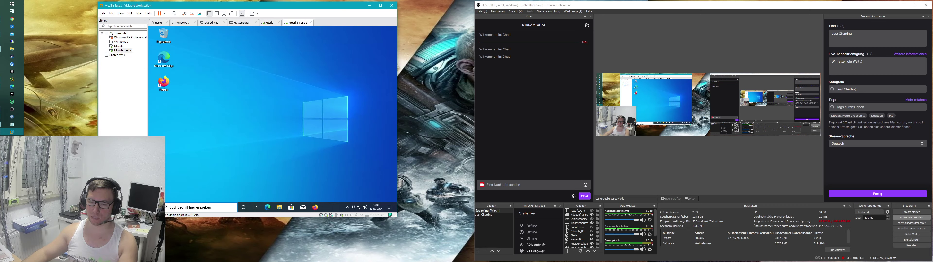
text(cmd)
key(Return)
text(ping 192.)
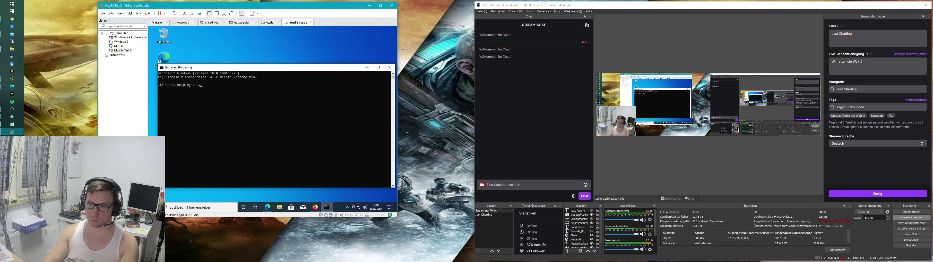
text(168.1778)
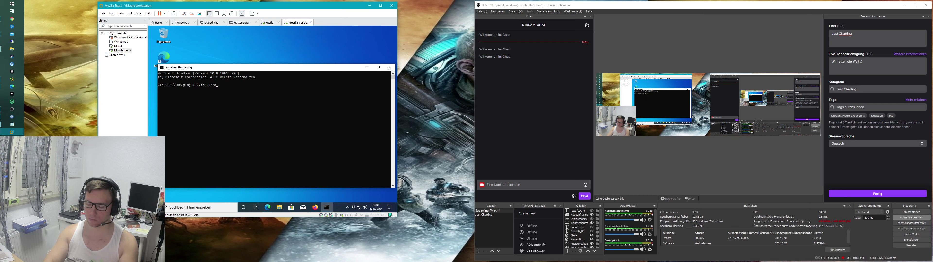
text(.)
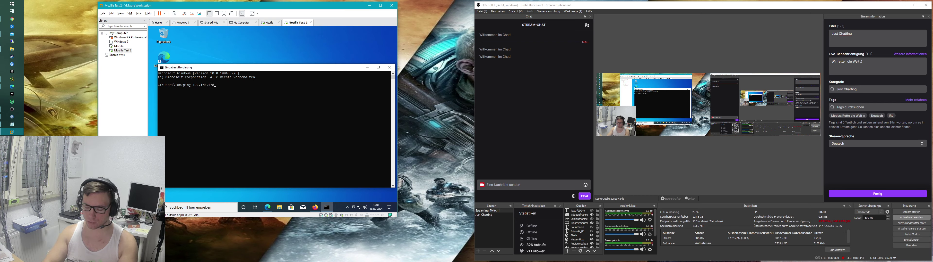
text(132 -t)
key(Return)
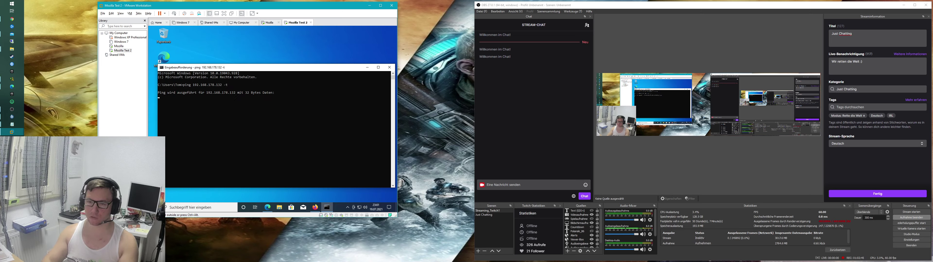
Step: Stop the ping, rerun it against 192.168.178.138, and return to the Mozilla VM
click(122, 48)
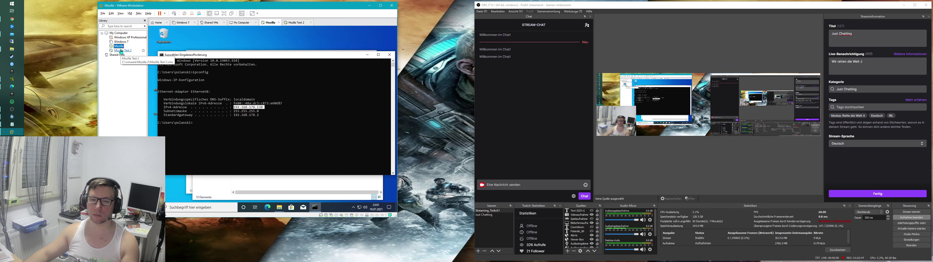
click(122, 52)
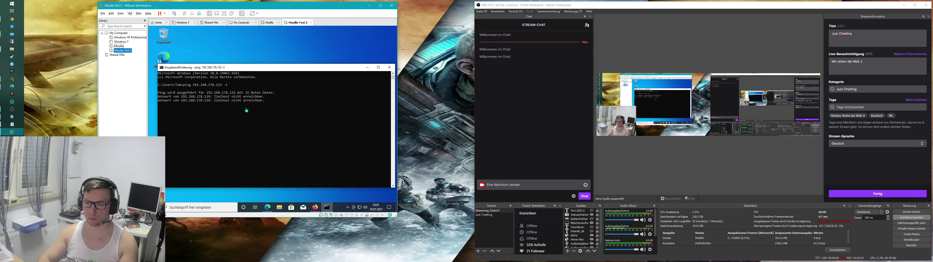
click(255, 107)
key(ctrl+c)
key(Up)
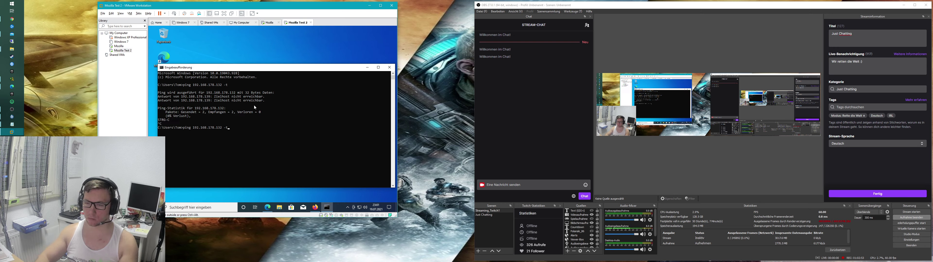
key(Left)
key(Left)
key(Left)
key(BackSpace)
text(8)
key(Return)
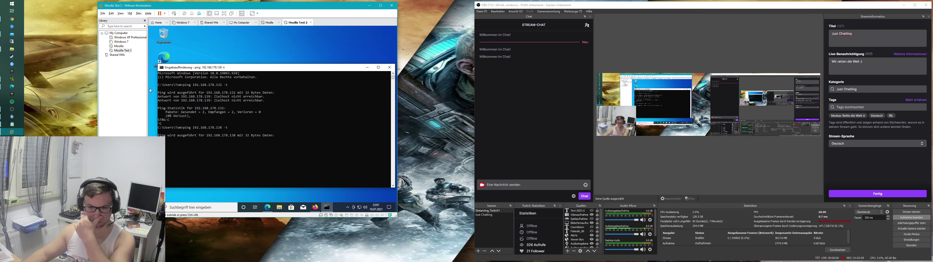
click(119, 48)
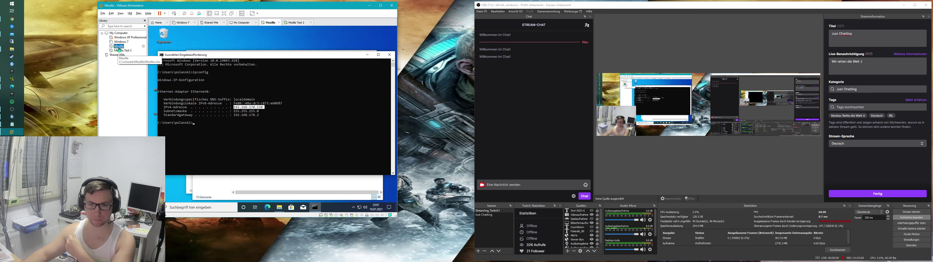
click(273, 121)
Step: Inspect the Mozilla VM's Ethernet0 adapter protocol properties from its network settings
right_click(359, 207)
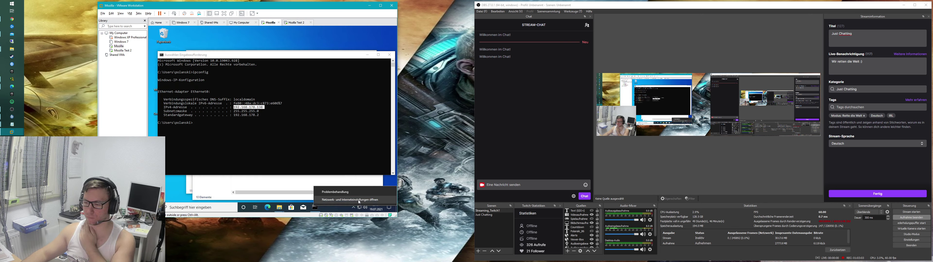
click(344, 195)
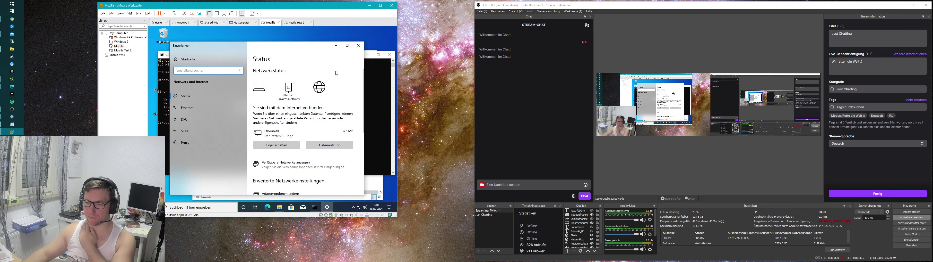
click(358, 45)
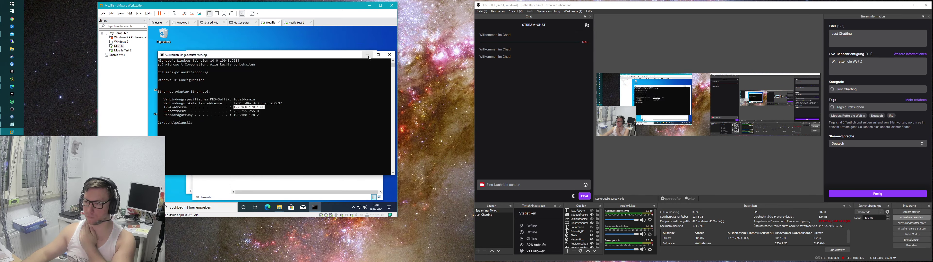
right_click(301, 131)
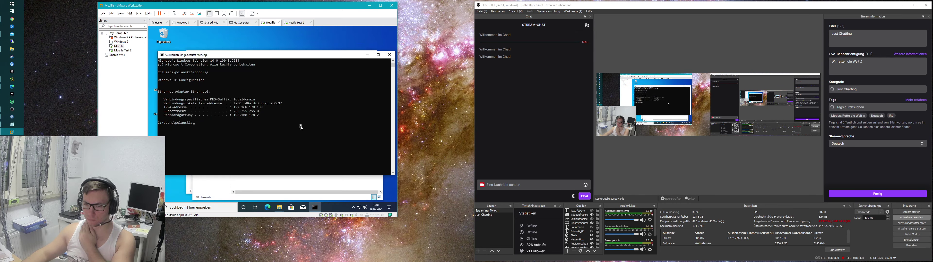
right_click(359, 207)
click(343, 198)
scroll(266, 133, down, 3)
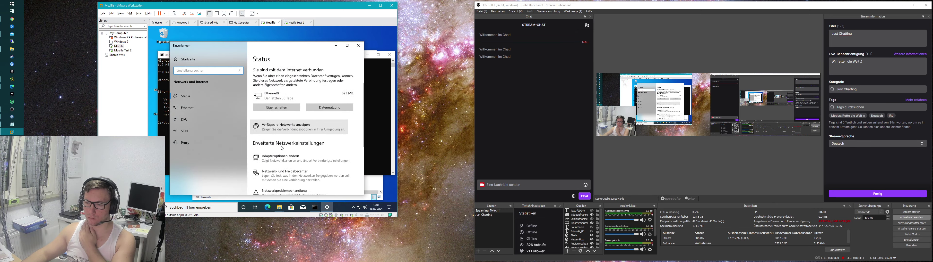
click(275, 124)
right_click(193, 79)
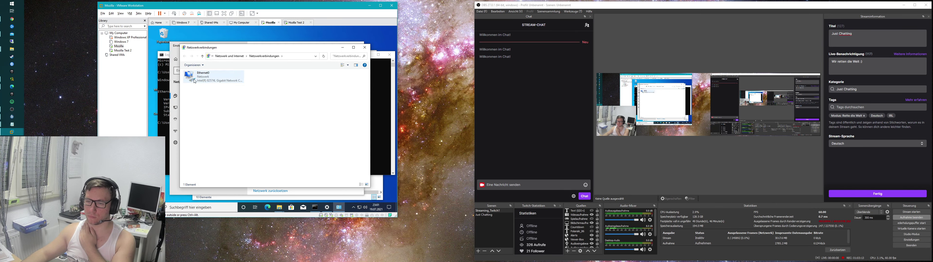
click(249, 130)
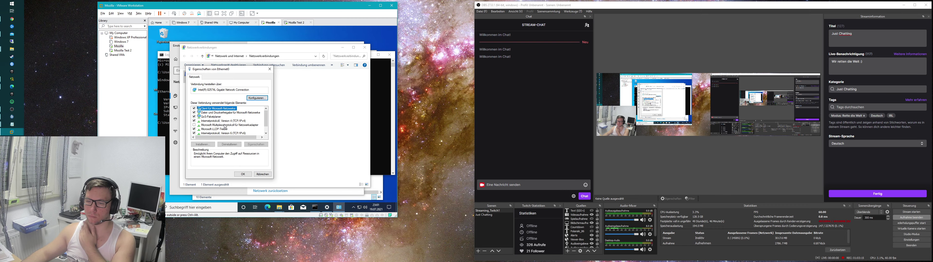
click(194, 133)
key(Return)
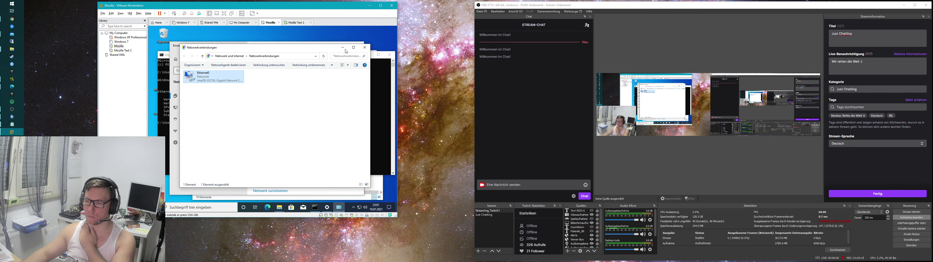
click(364, 47)
Step: Confirm the Ethernet network profile is Private, close Settings, and switch to Mozilla Test 2
scroll(285, 150, up, 3)
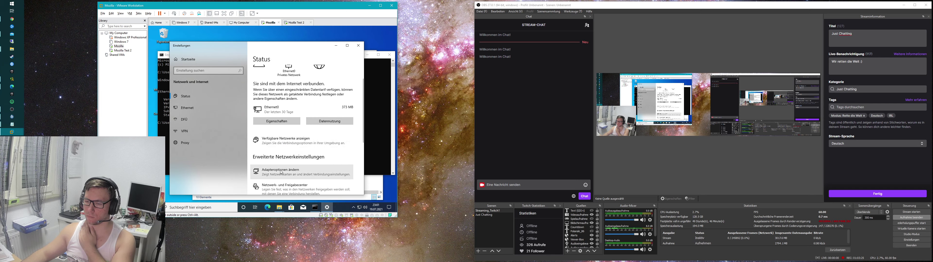
scroll(280, 158, down, 3)
scroll(281, 158, up, 3)
click(276, 123)
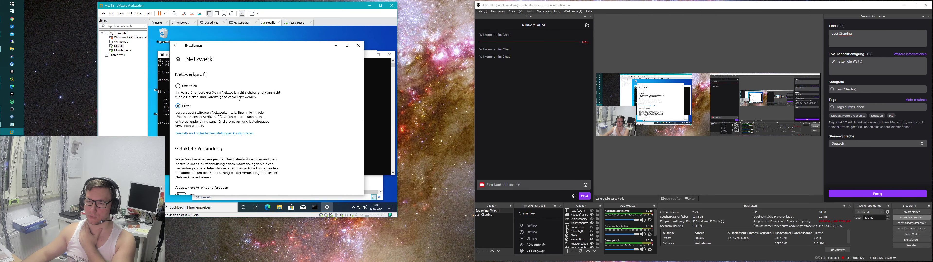
click(358, 45)
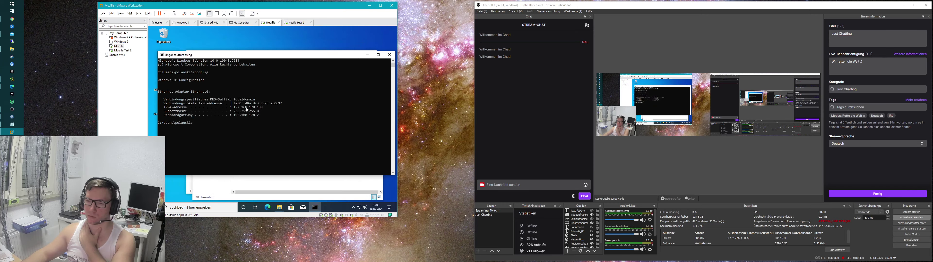
click(123, 50)
Step: Check that Mozilla Test 2's Ethernet network profile is Private
click(247, 150)
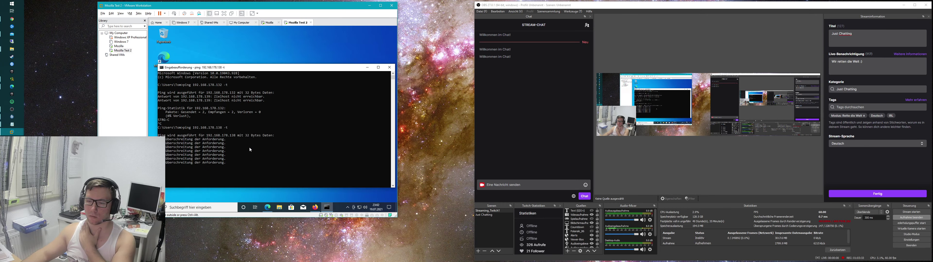
click(359, 208)
right_click(360, 211)
click(352, 203)
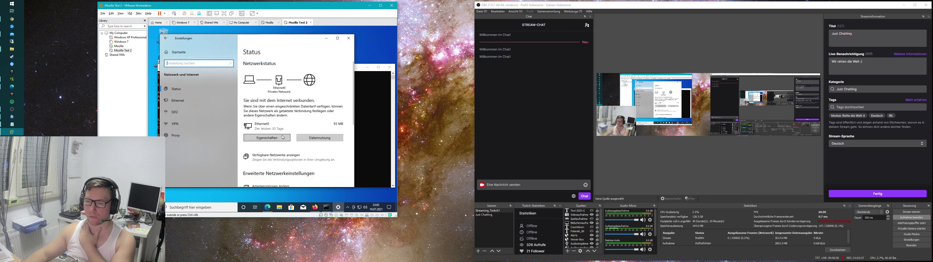
scroll(285, 143, down, 1)
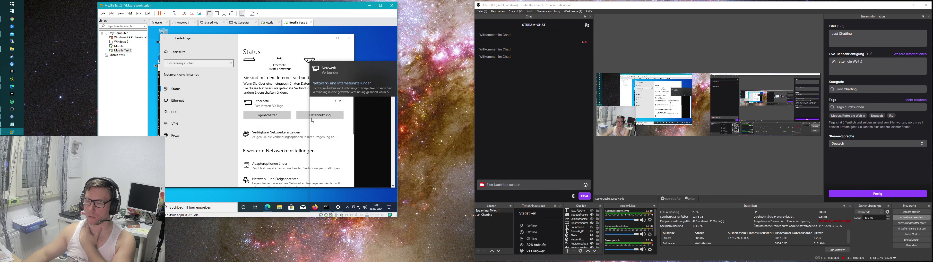
click(276, 115)
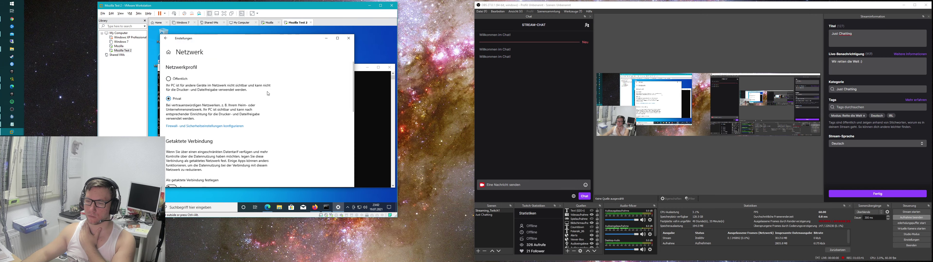
click(348, 38)
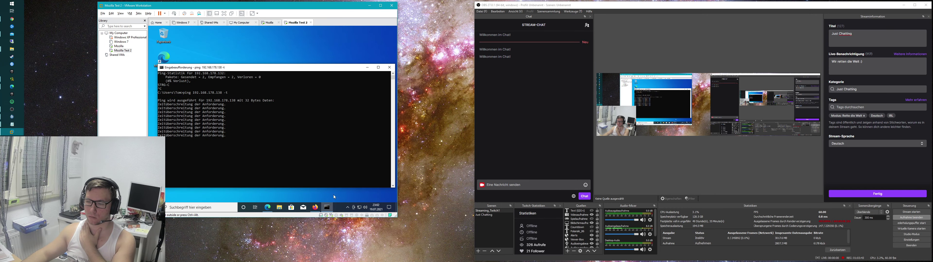
Step: Review Ethernet0's TCP/IPv4 and IPv6 properties, then close the network windows
right_click(362, 209)
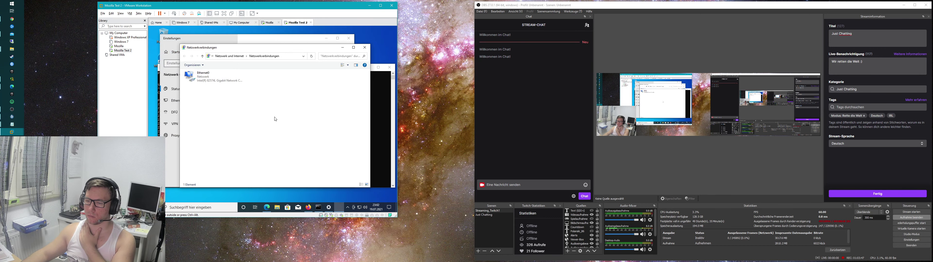
click(197, 76)
right_click(197, 76)
click(225, 123)
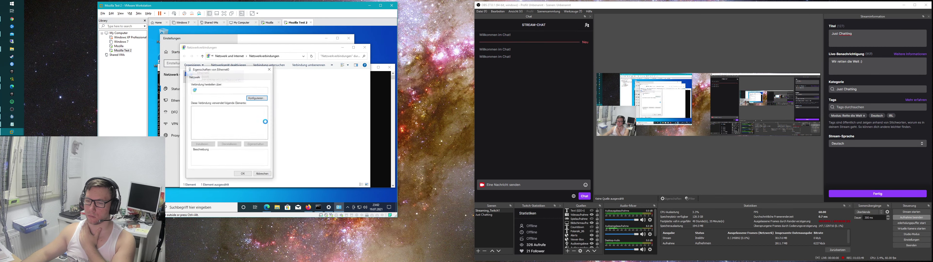
click(227, 122)
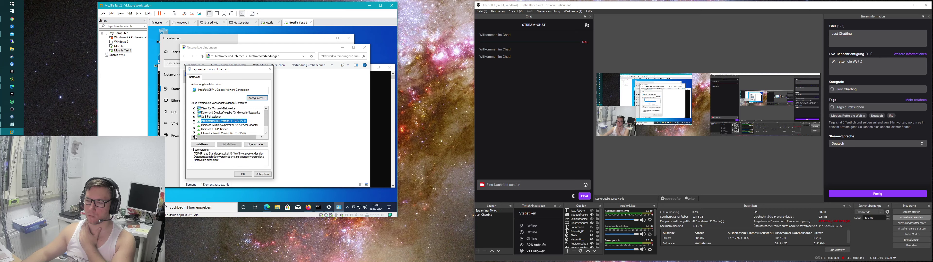
click(218, 133)
click(243, 174)
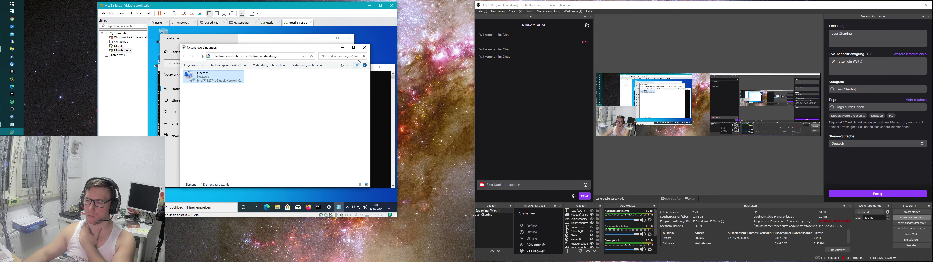
click(364, 48)
click(326, 38)
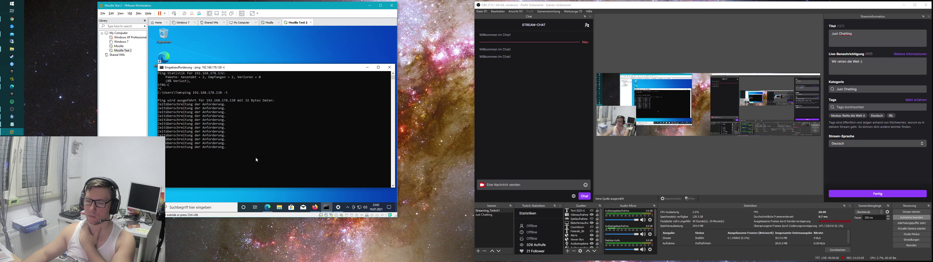
Step: Switch to the Mozilla VM and launch cmd from Start search
click(121, 47)
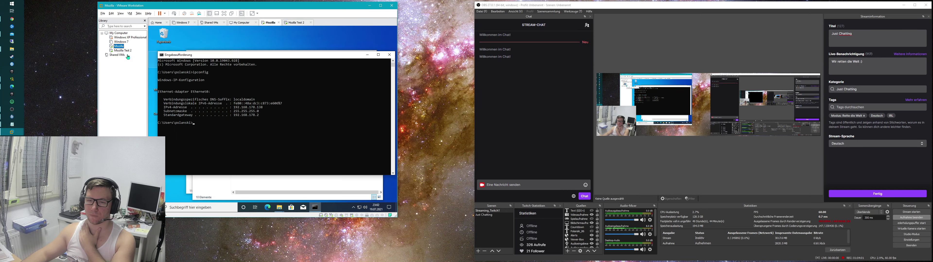
click(156, 207)
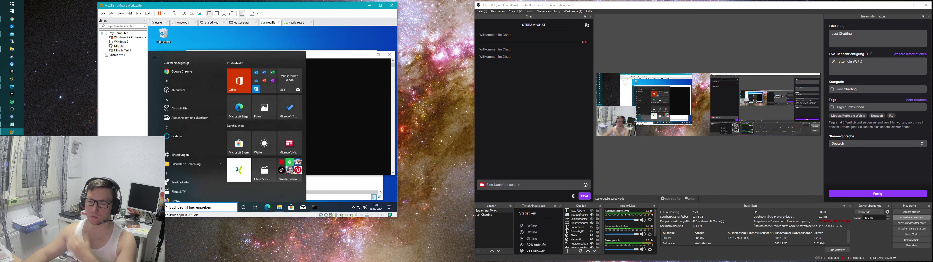
text(fir)
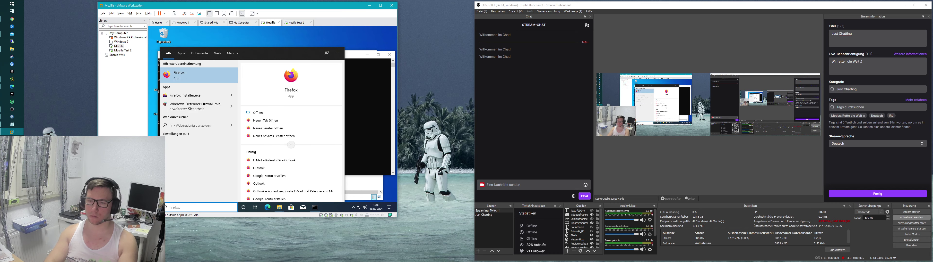
key(BackSpace)
key(BackSpace)
key(BackSpace)
text(cmd)
key(Return)
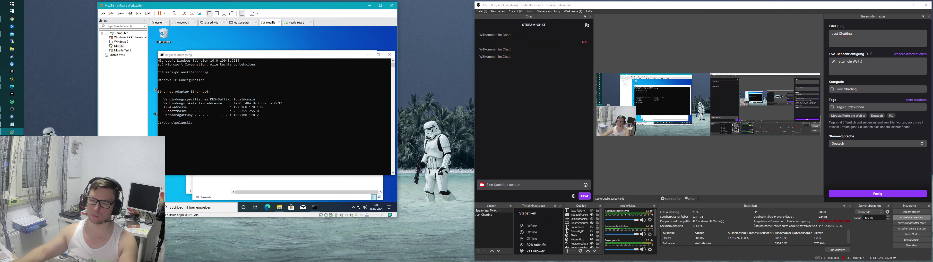
Step: Set the Private Profile firewall state to Off in Windows Defender Firewall properties
right_click(173, 49)
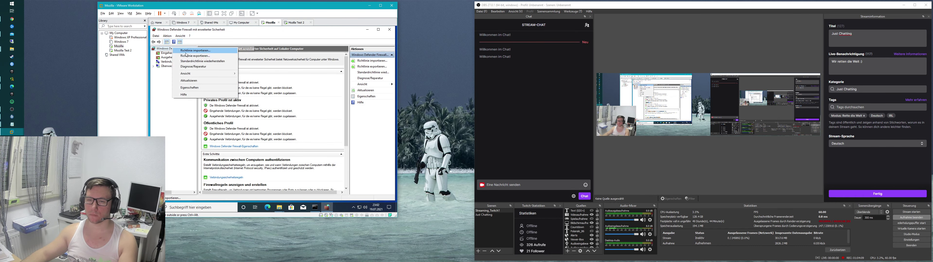
click(189, 88)
click(255, 67)
click(291, 88)
click(286, 96)
click(302, 168)
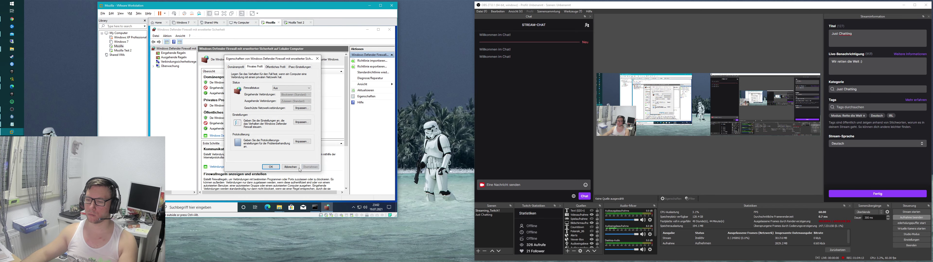
click(271, 167)
Step: Switch to Mozilla Test 2 and minimize its now-replying ping window
click(123, 50)
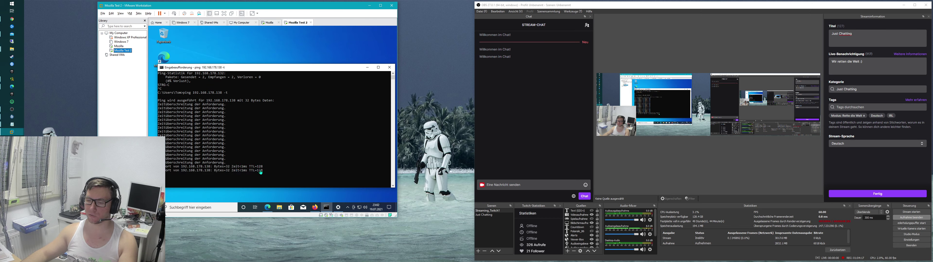
click(368, 69)
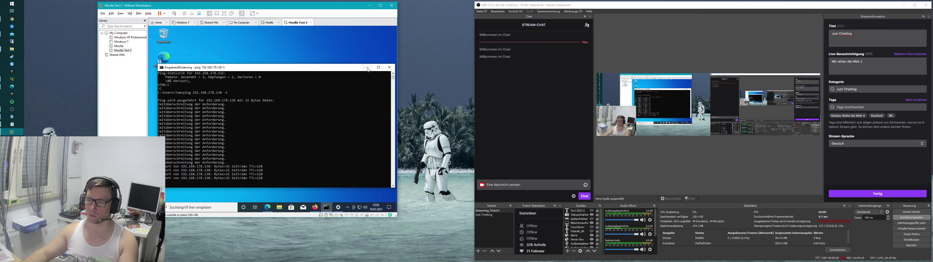
click(368, 69)
Step: Open File Explorer and go to \\192.168.178.138\C$ to reach the credentials prompt
key(super+e)
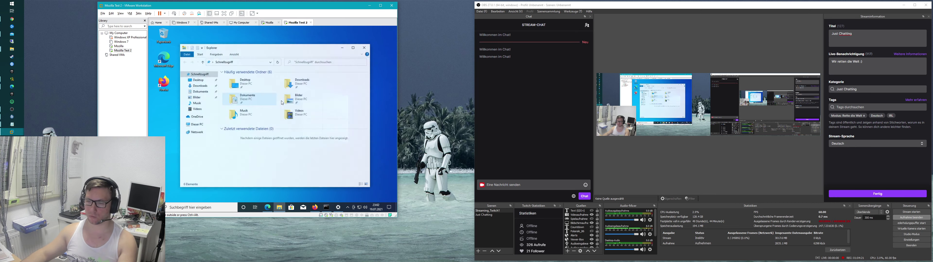
key(ctrl+l)
text(\\192.168.178.138\C$)
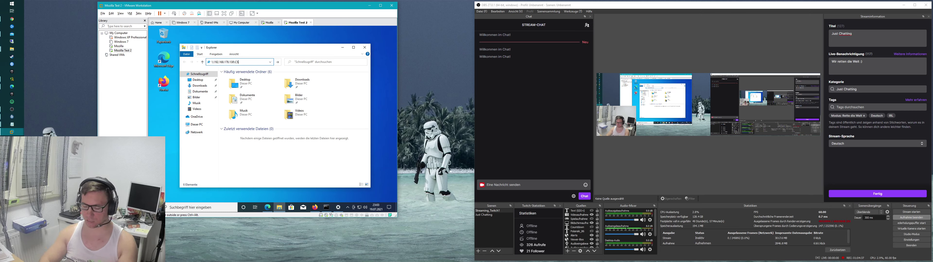
key(ctrl+a)
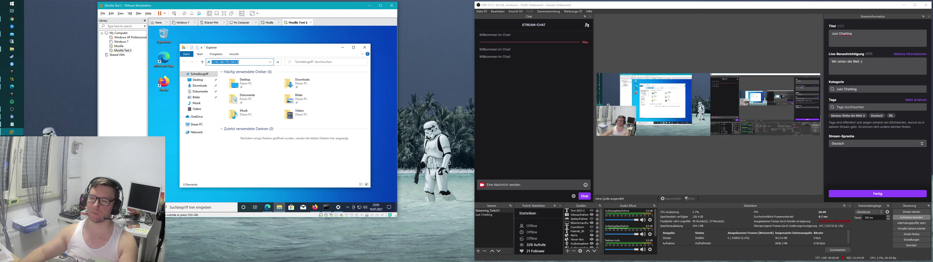
key(Return)
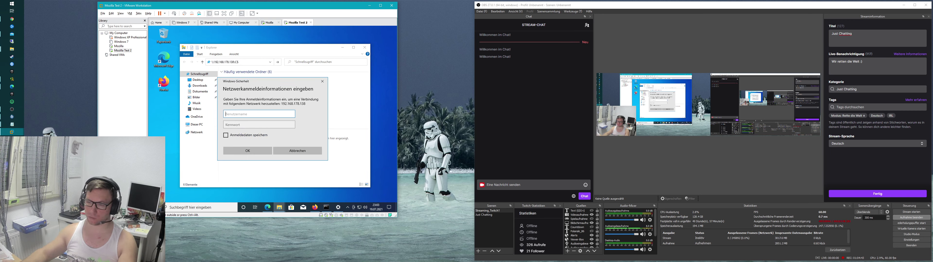
Step: Enter 192.168.178.138\user with its password and tick 'Anmeldedaten speichern'
text(192.168.)
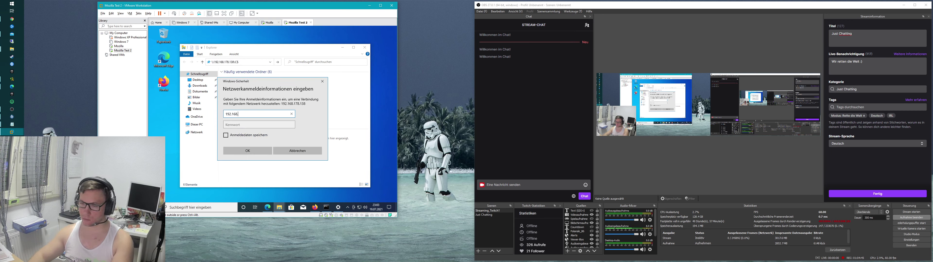
text(178.138)
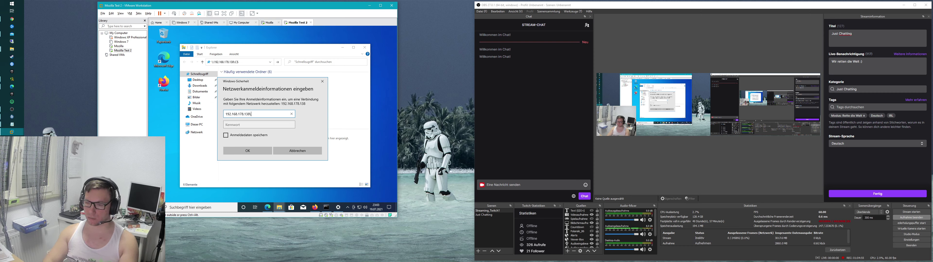
text(\user)
key(Tab)
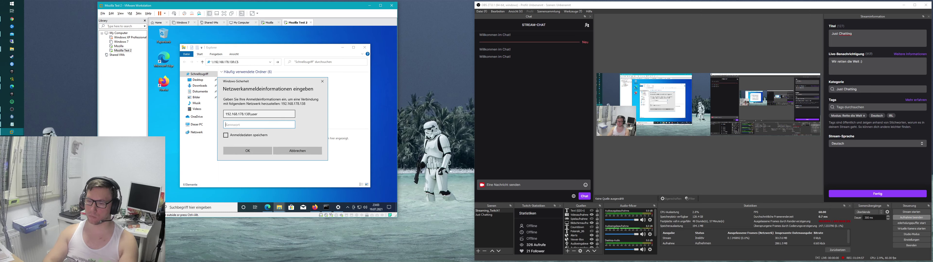
text(****)
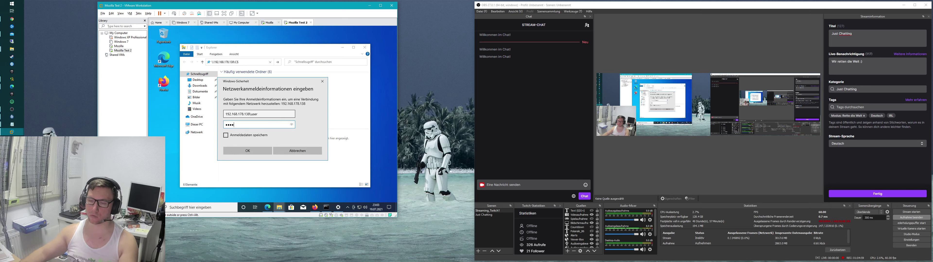
click(226, 135)
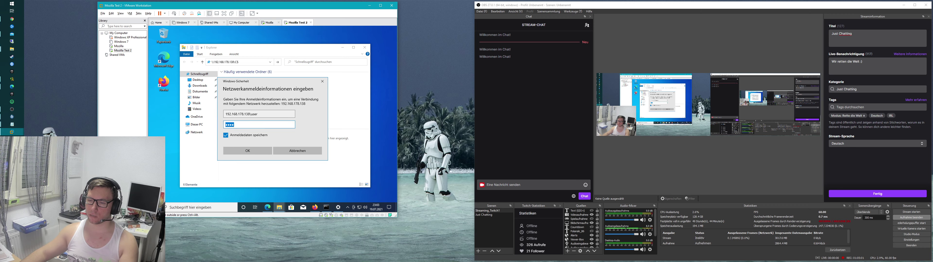
Step: Remove the user name part, re-enter and check the password, and submit; access is denied
double_click(254, 114)
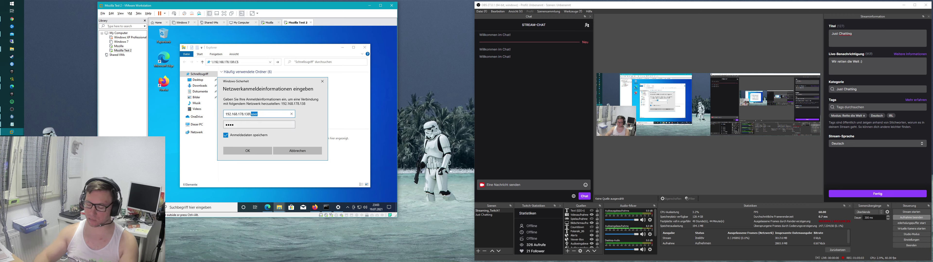
key(BackSpace)
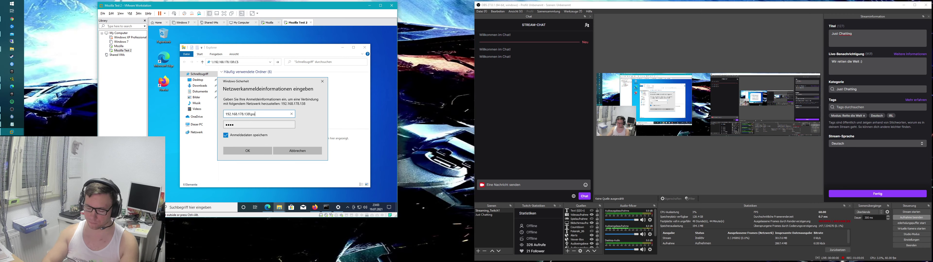
key(Tab)
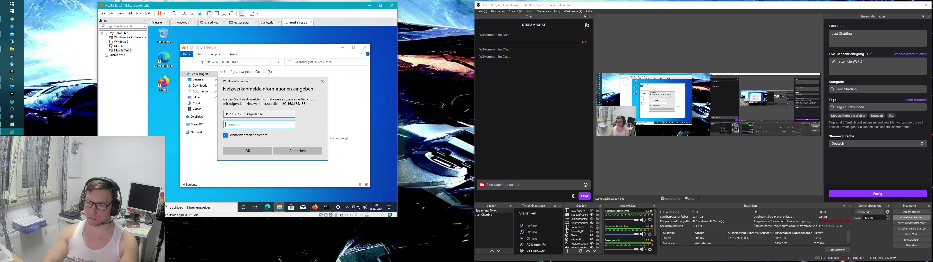
text(user)
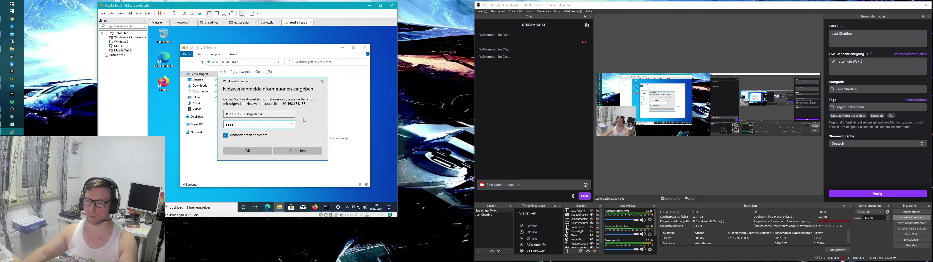
click(291, 126)
key(Return)
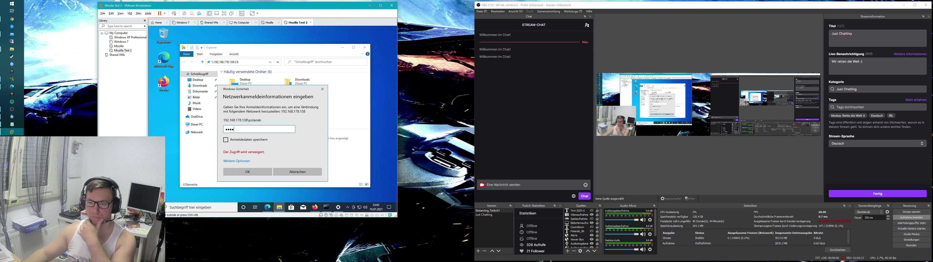
Step: Sign in to the share via 'Anderes Konto verwenden' with another account's user name and password
click(237, 160)
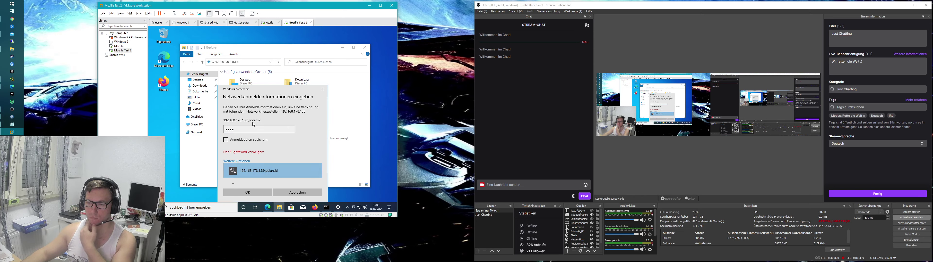
key(Tab)
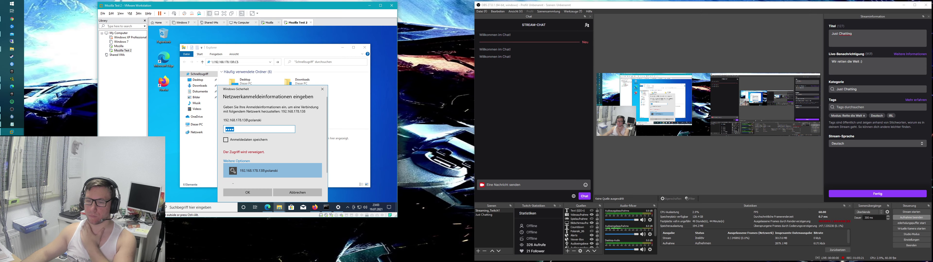
click(259, 170)
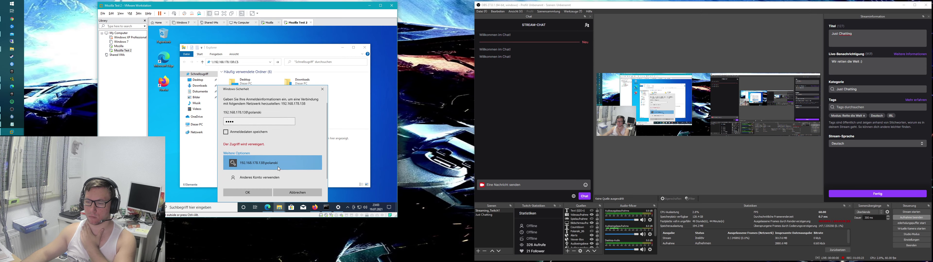
click(269, 179)
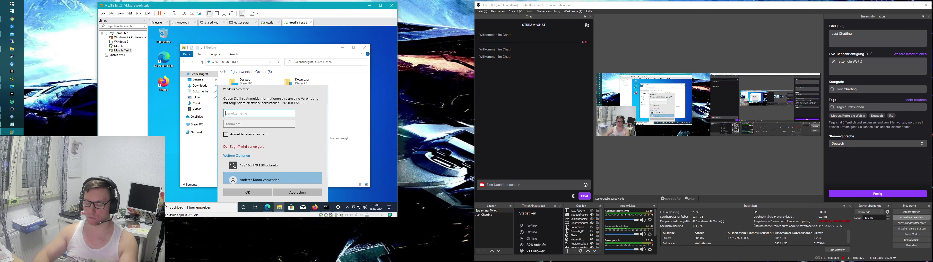
text(pola)
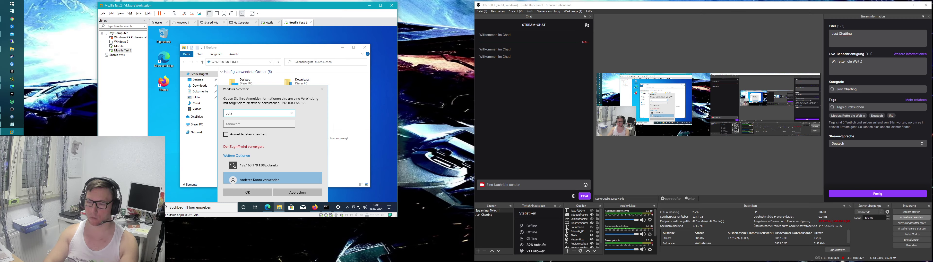
text(nski\)
key(BackSpace)
key(Tab)
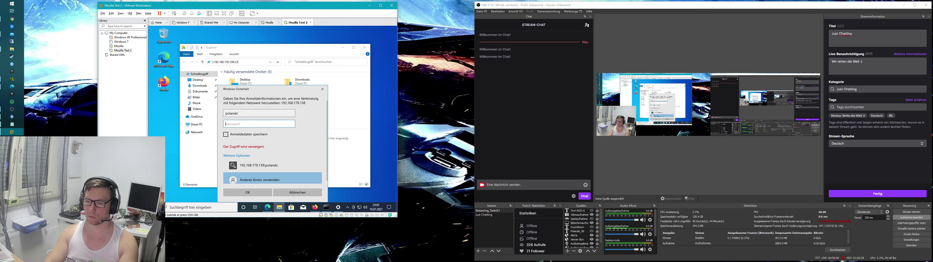
text(****)
key(Return)
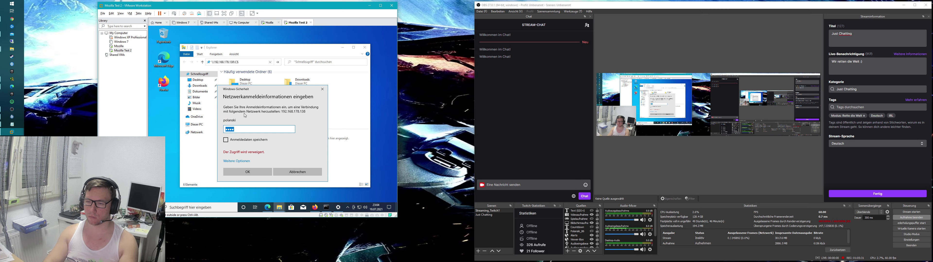
Step: Retry with another account as 192.168.178.138\user and its password; access is still denied
click(247, 162)
click(260, 180)
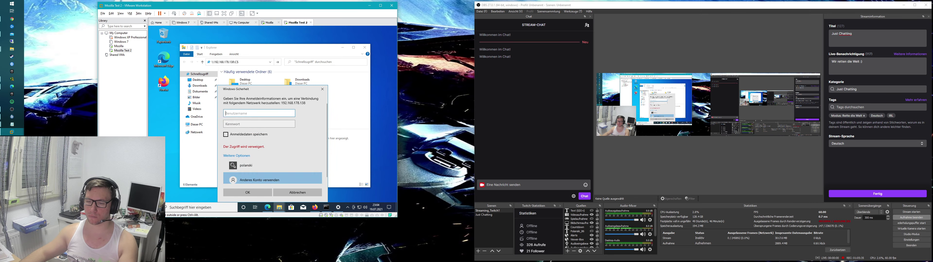
text(192.16)
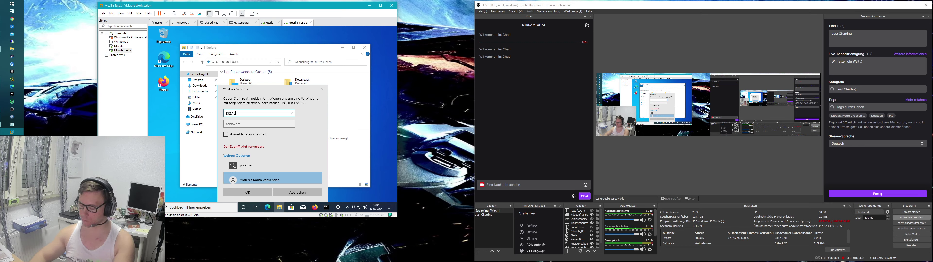
text(8.178.)
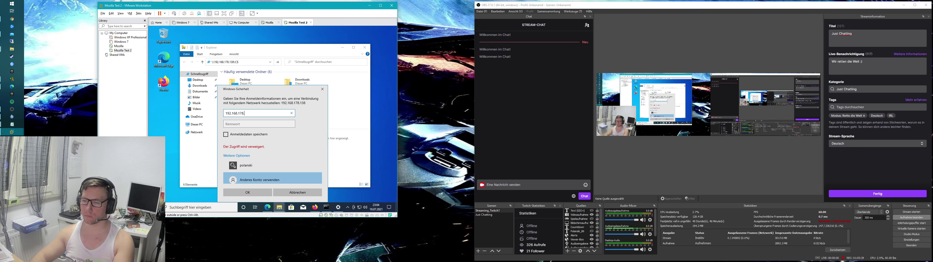
text(138\user)
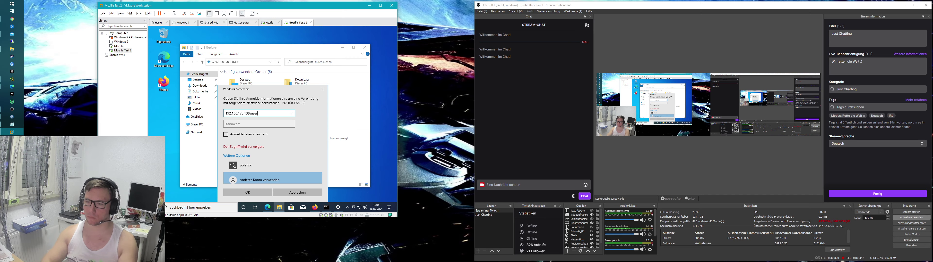
key(Tab)
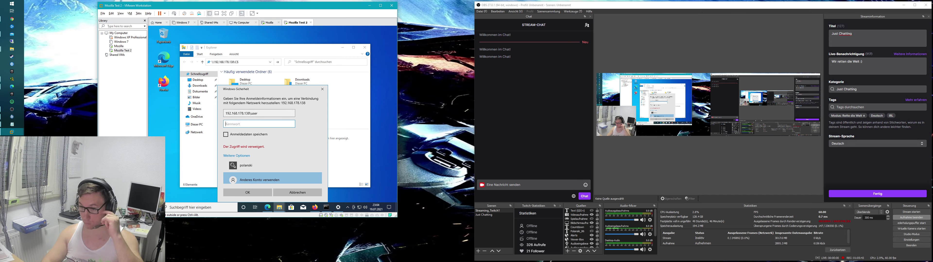
text(*)
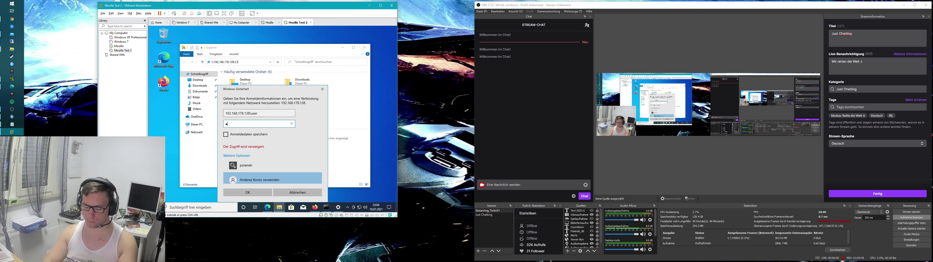
text(***)
key(Return)
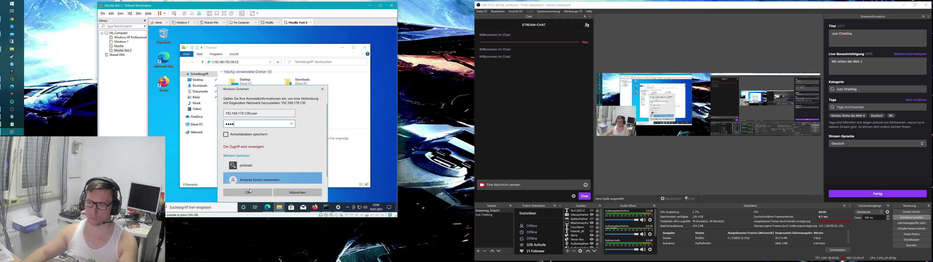
text(****)
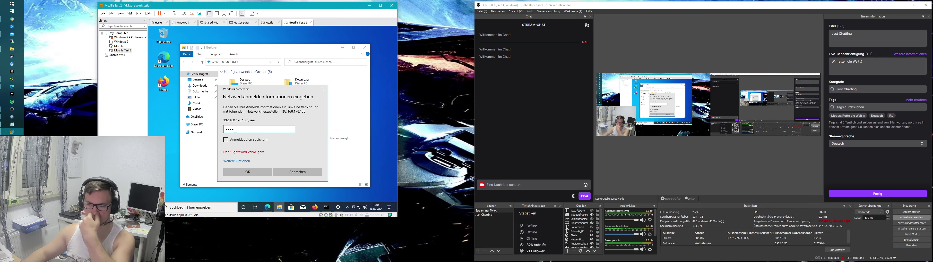
mouse_move(255, 89)
mouse_down()
mouse_move(265, 98)
mouse_move(259, 81)
mouse_up()
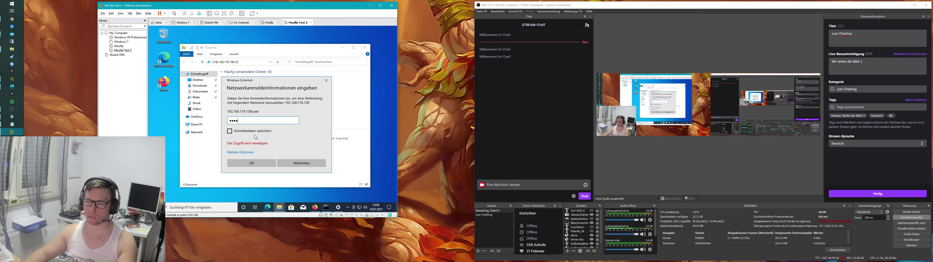
click(256, 164)
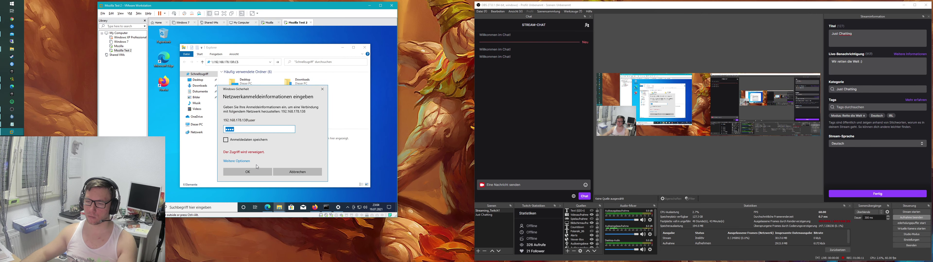
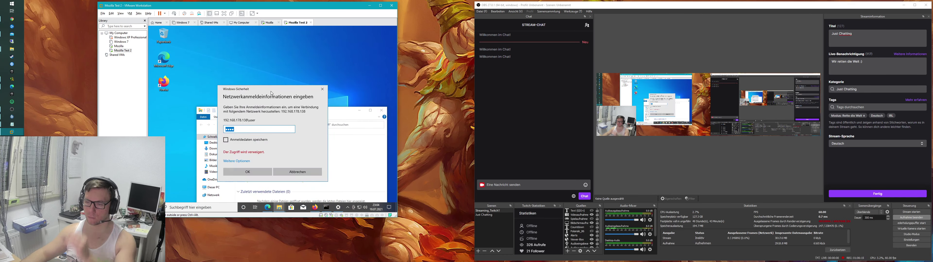
Step: Move the credentials prompt aside and check the Mozilla VM's IP address with ipconfig
drag(271, 93, 277, 62)
click(119, 52)
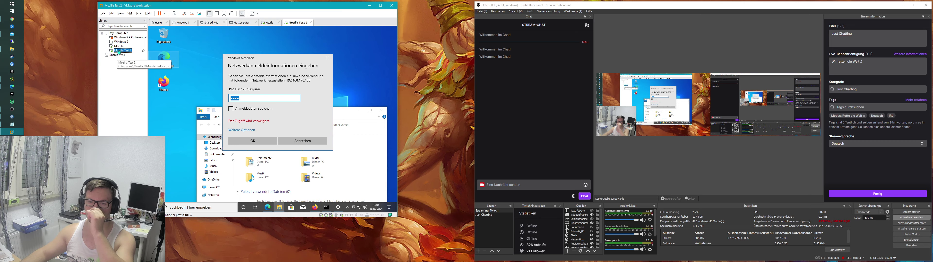
click(119, 46)
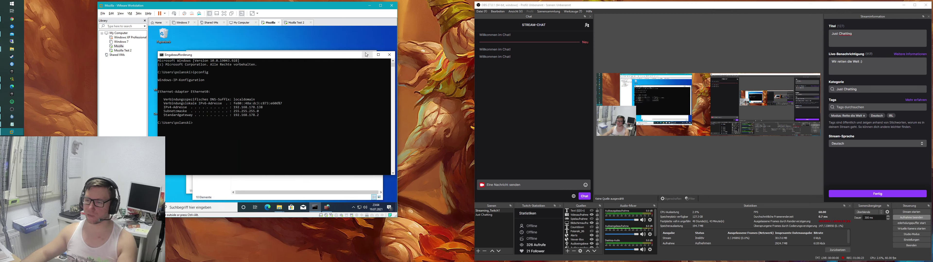
click(366, 55)
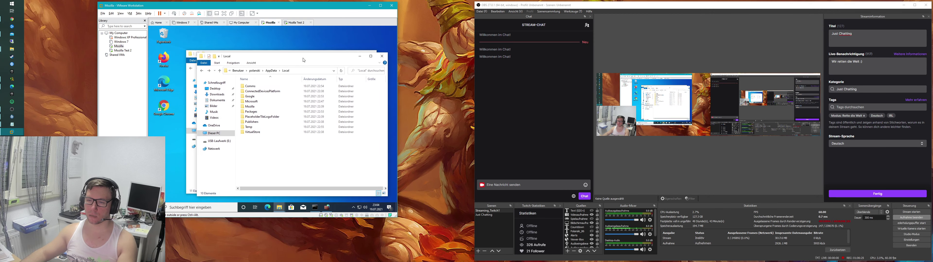
Step: Back on Mozilla Test 2, raise Explorer above the credentials prompt and place the caret after the share address
click(123, 50)
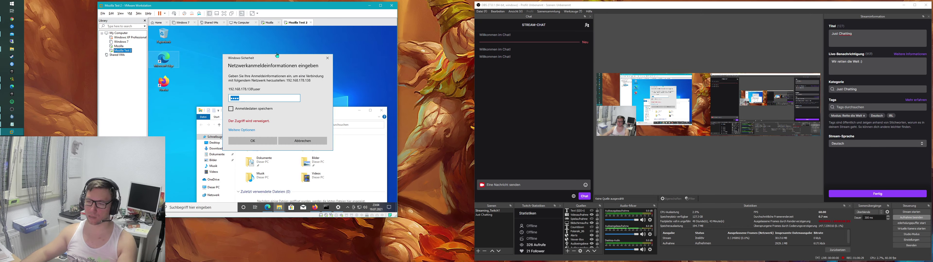
drag(276, 56, 291, 35)
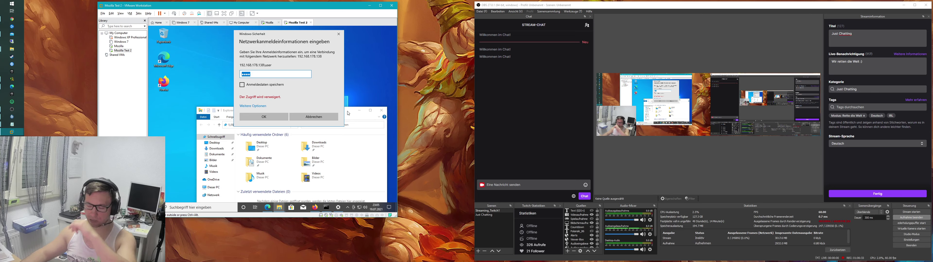
drag(348, 113, 347, 89)
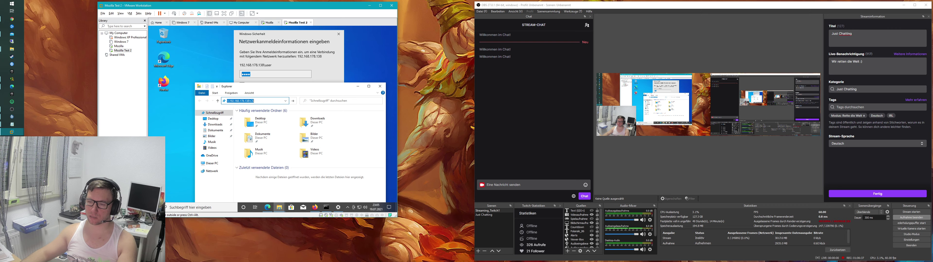
click(254, 101)
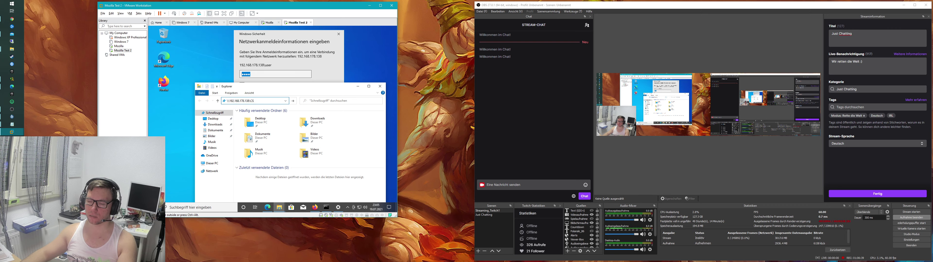
Step: Resubmit the password for the 192.168.178.138 share, then cancel the prompt once access is denied
key(Return)
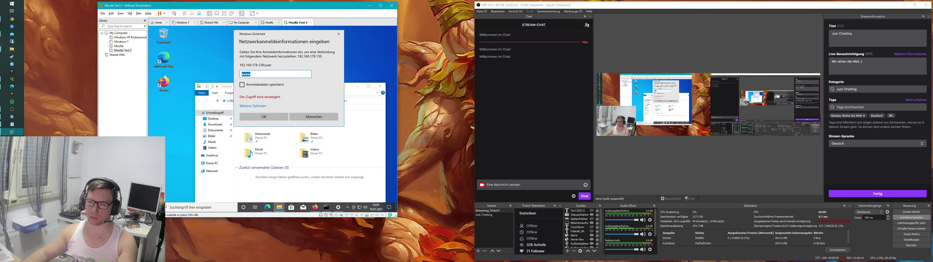
key(End)
click(357, 96)
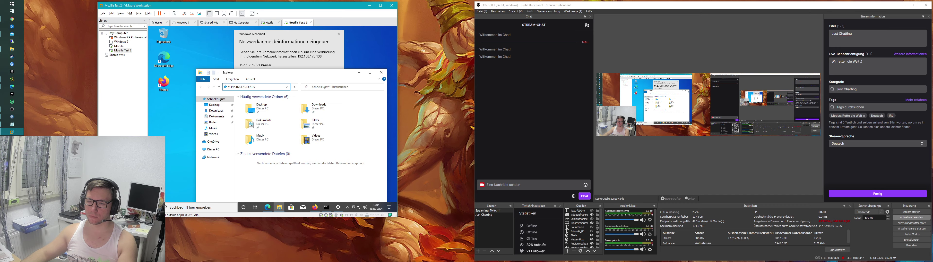
key(Return)
key(End)
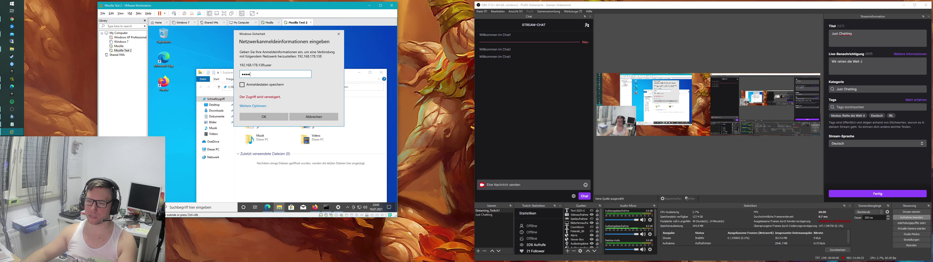
key(ctrl+a)
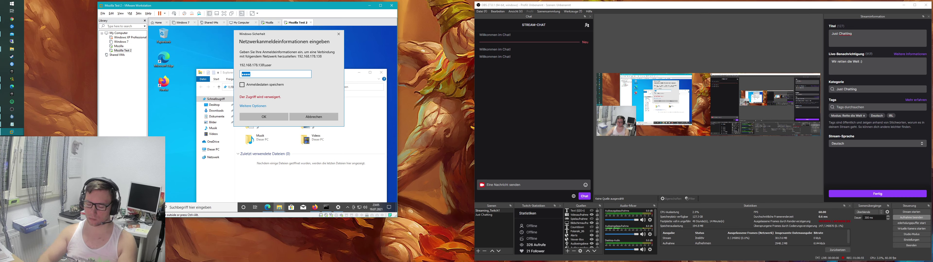
key(End)
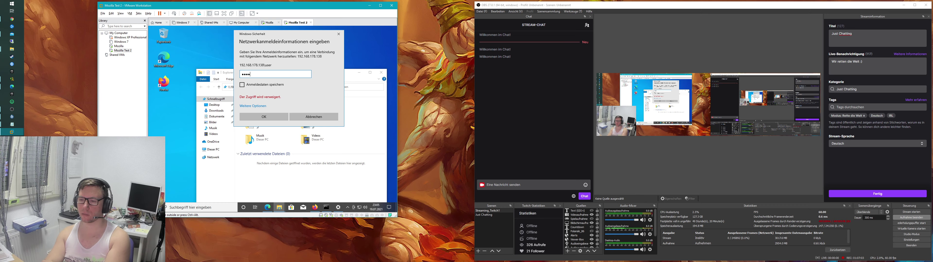
key(Return)
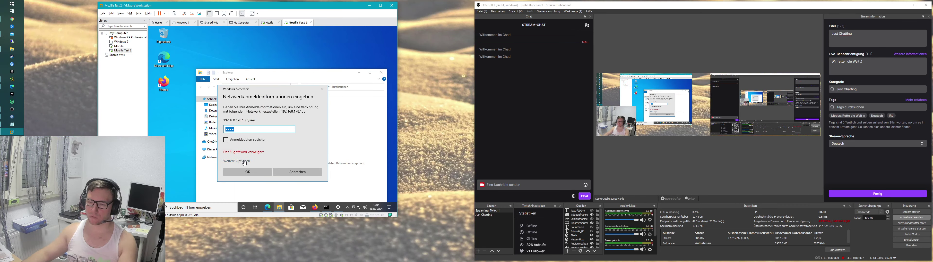
click(295, 172)
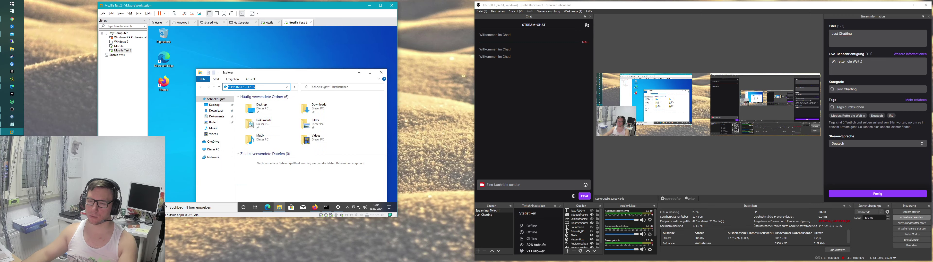
Step: On the Mozilla VM, go to C:\Users\user\AppData\Roaming and copy the Mozilla folder
click(119, 48)
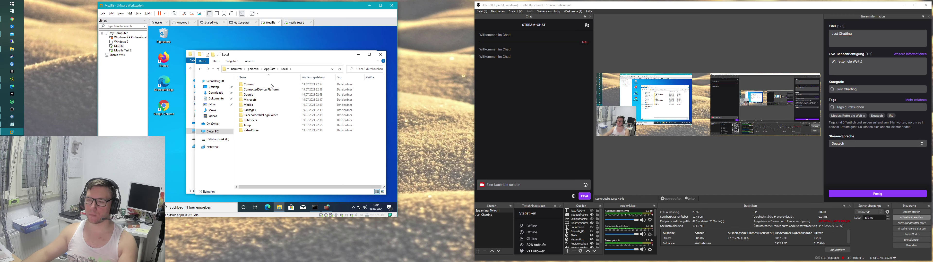
click(237, 68)
double_click(246, 100)
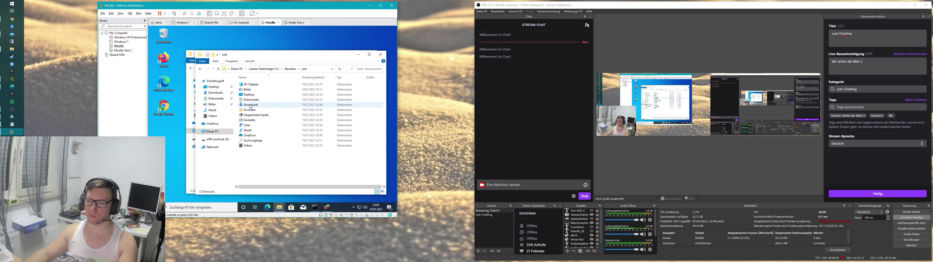
click(313, 71)
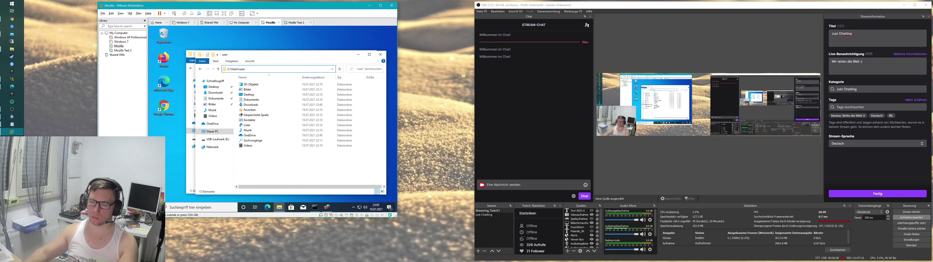
text(\appdata\)
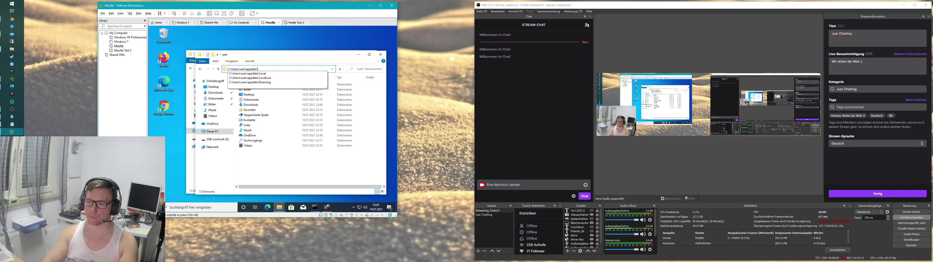
key(Down)
key(Down)
key(Down)
key(Return)
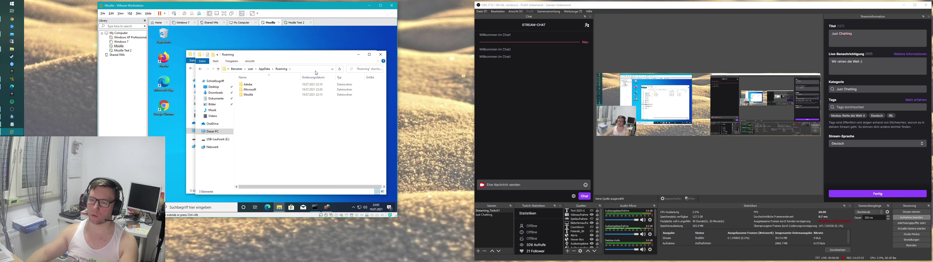
right_click(252, 95)
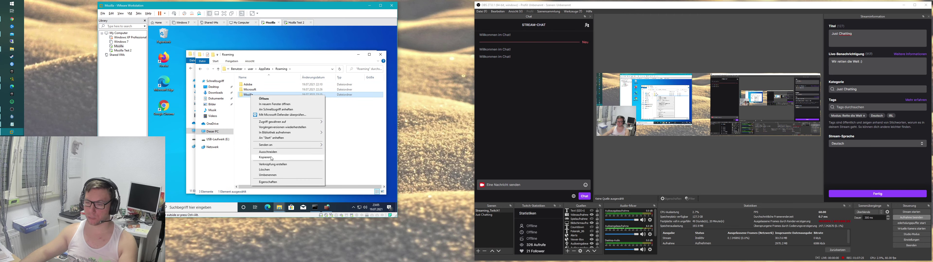
click(265, 157)
Step: On Mozilla Test 2, browse from This PC through drive C: and Benutzer to the Tom user folder
click(122, 51)
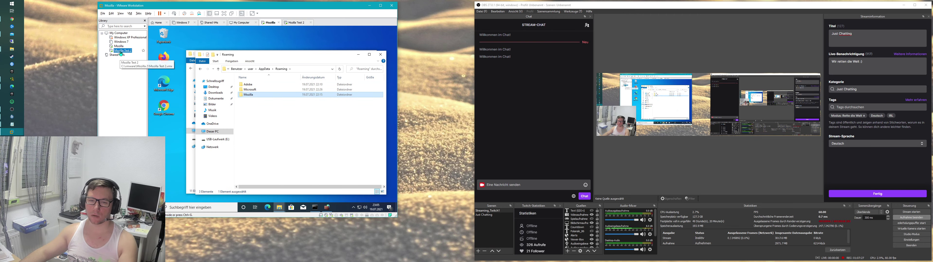
click(217, 149)
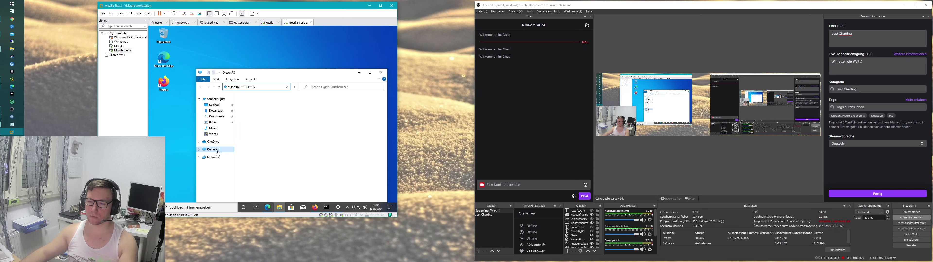
double_click(255, 168)
double_click(260, 107)
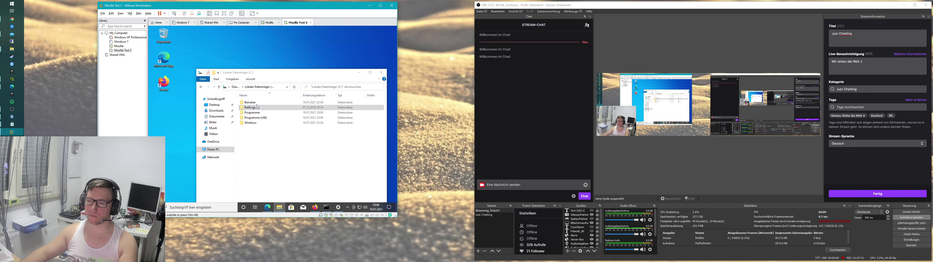
click(298, 127)
double_click(268, 102)
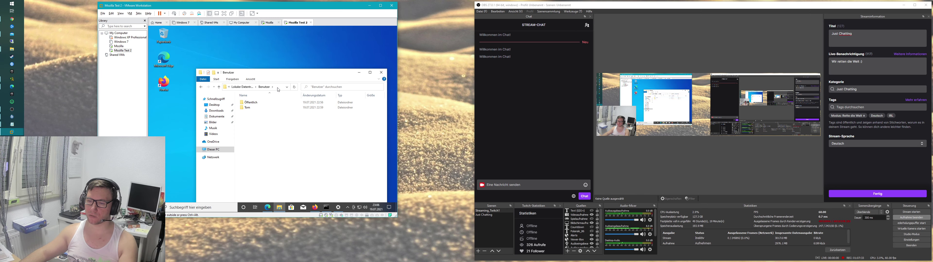
double_click(247, 107)
Step: Enter the AppData path in the address bar and open the Roaming folder
click(254, 87)
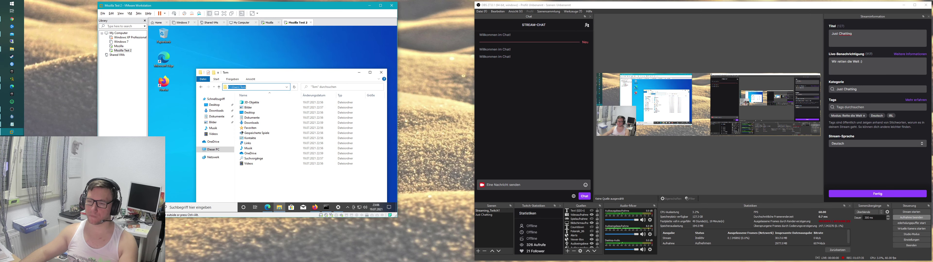
click(271, 95)
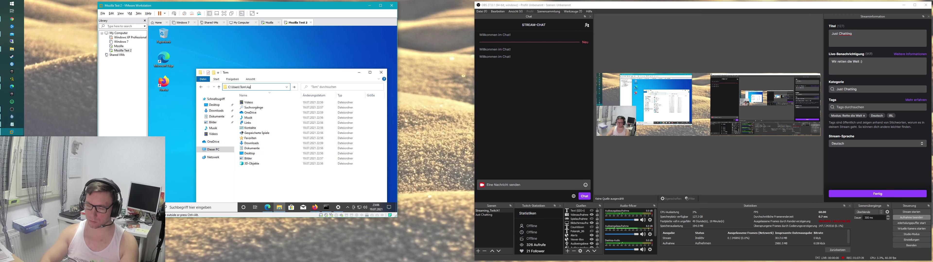
click(271, 87)
text(a)
key(Return)
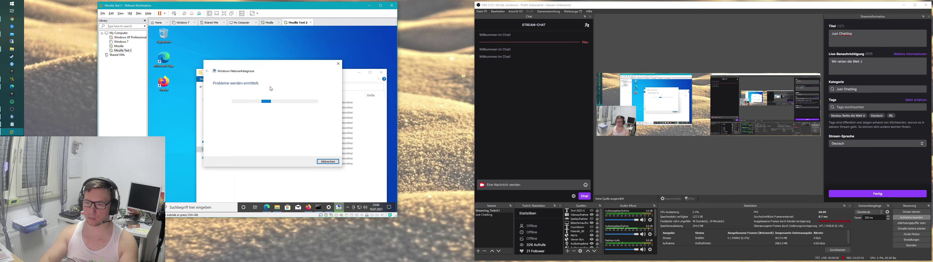
click(329, 162)
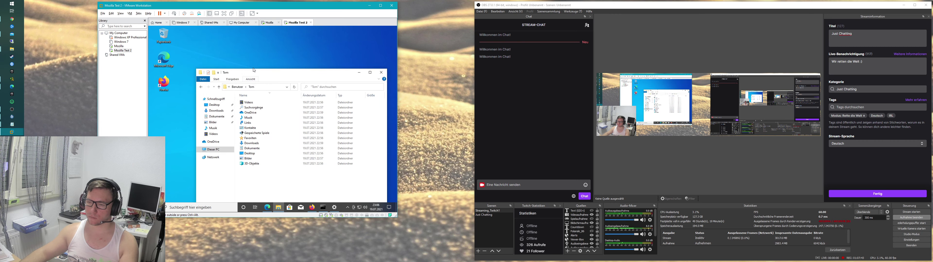
text(\)
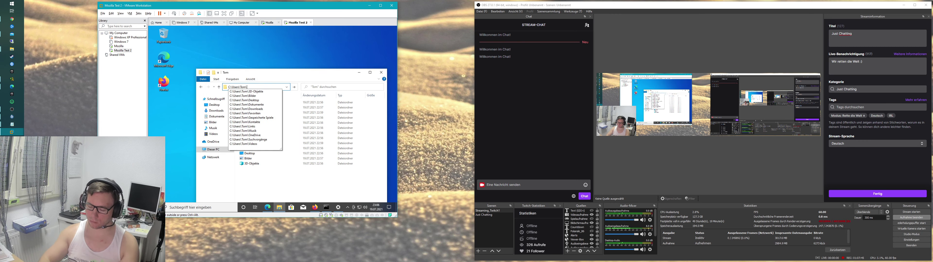
text(appdata\)
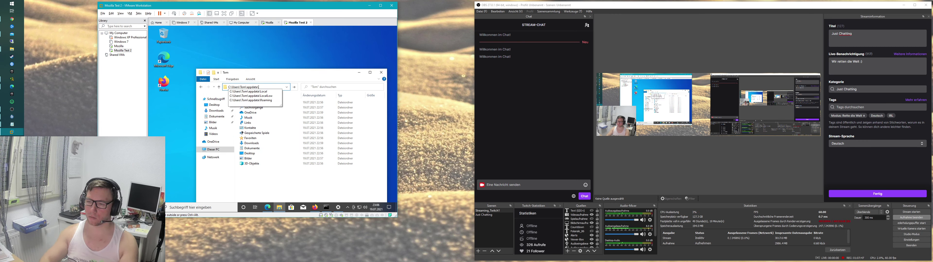
key(Return)
double_click(260, 113)
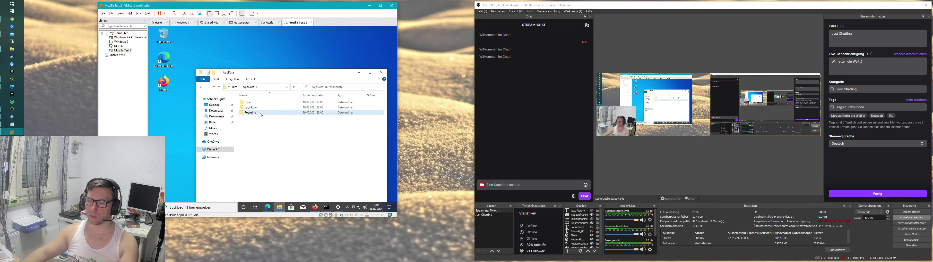
Step: Delete the Mozilla folder, closing Firefox and retrying when it blocks the deletion
click(264, 113)
key(Delete)
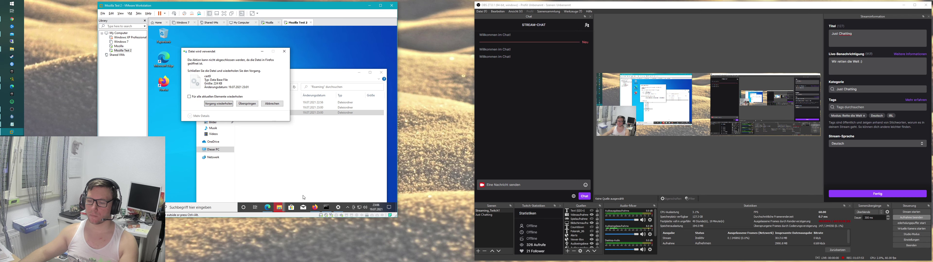
right_click(315, 207)
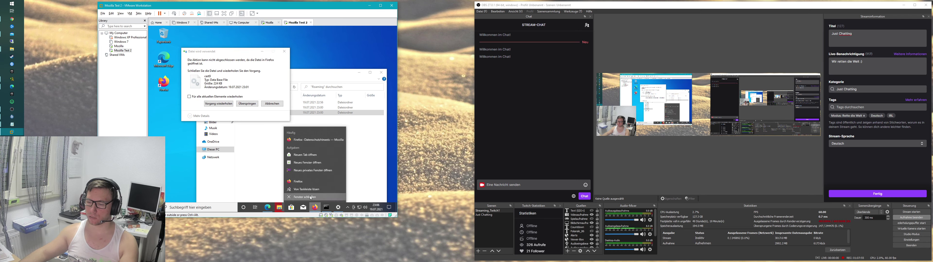
click(311, 198)
click(281, 83)
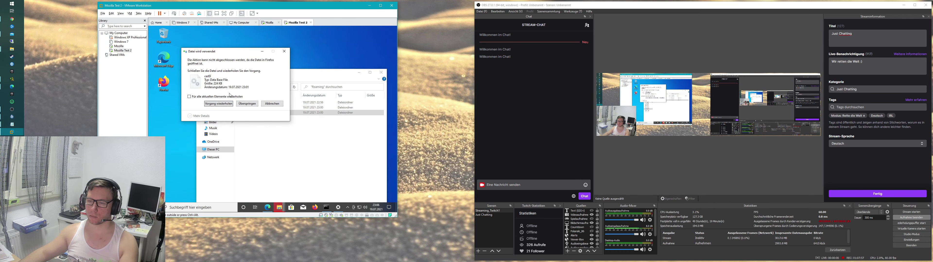
click(221, 105)
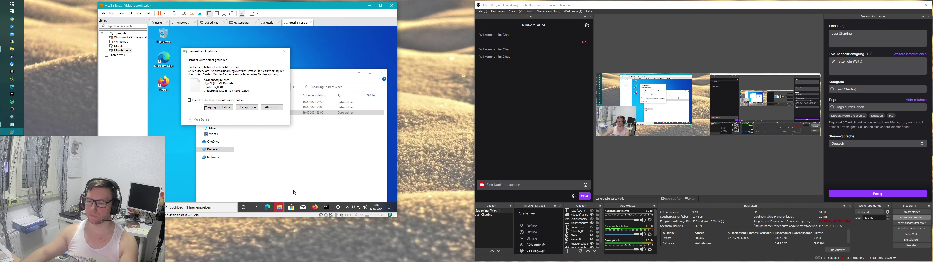
Step: Skip the missing favicons and places sqlite files, applying Skip to all remaining items
key(Return)
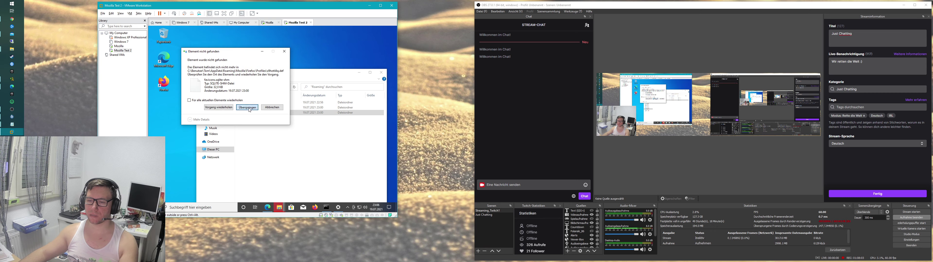
click(251, 110)
click(252, 111)
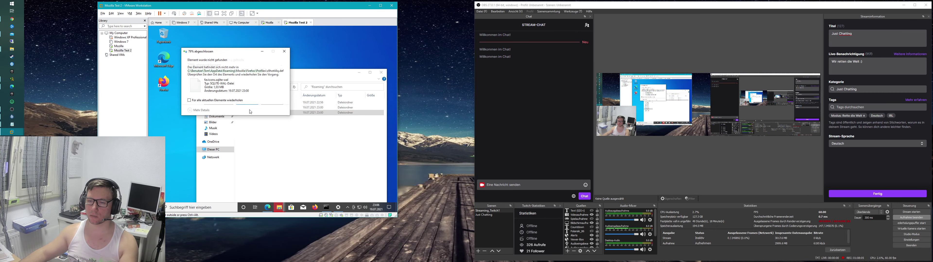
click(252, 109)
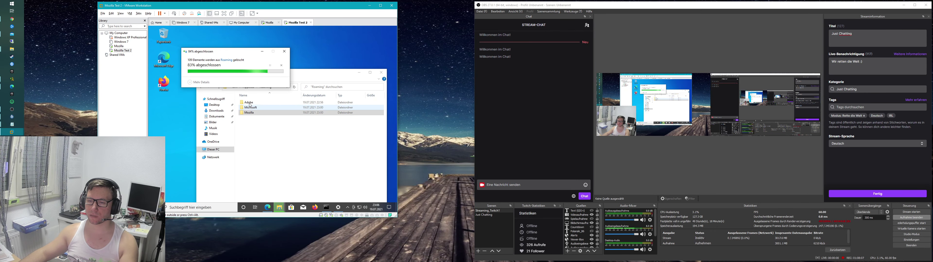
click(189, 100)
click(251, 110)
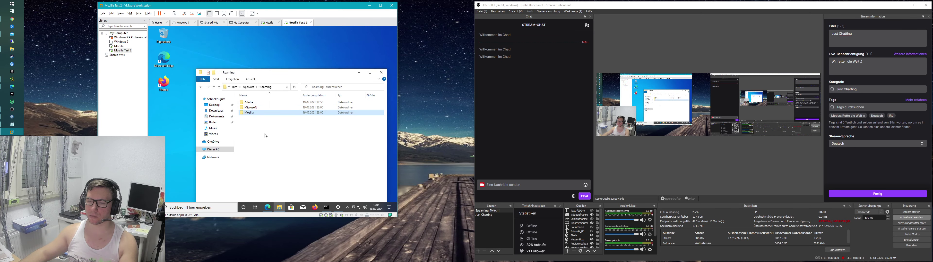
Step: Check the leftover Mozilla folder, return to Roaming and delete it
key(Return)
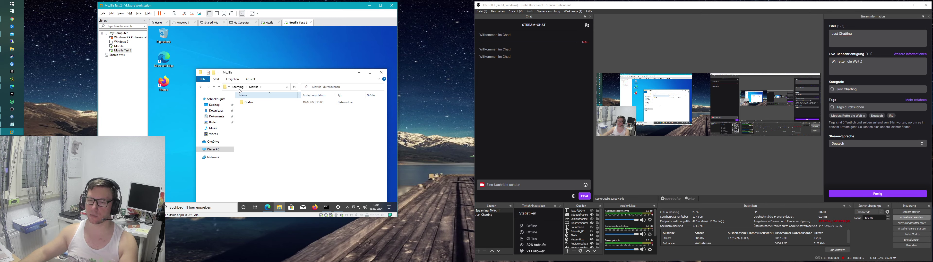
key(BackSpace)
key(Delete)
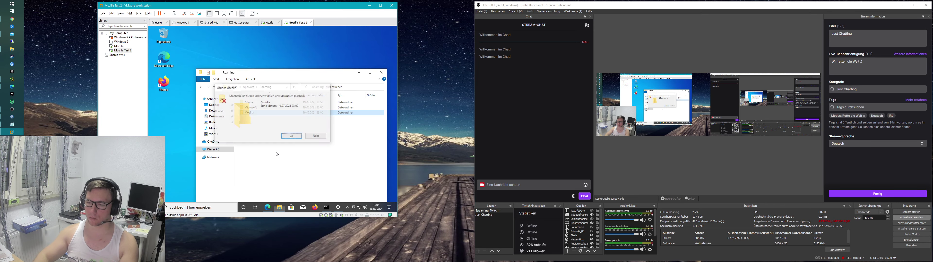
right_click(261, 124)
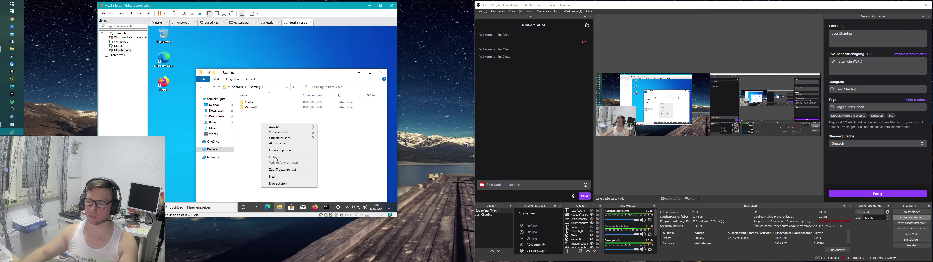
Step: Copy the Mozilla folder on the Mozilla VM, then attempt pasting it into Mozilla Test 2's Roaming folder
click(119, 46)
click(248, 95)
right_click(249, 95)
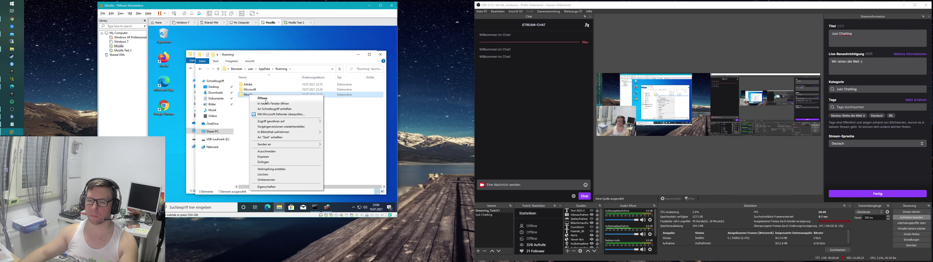
click(263, 157)
click(123, 51)
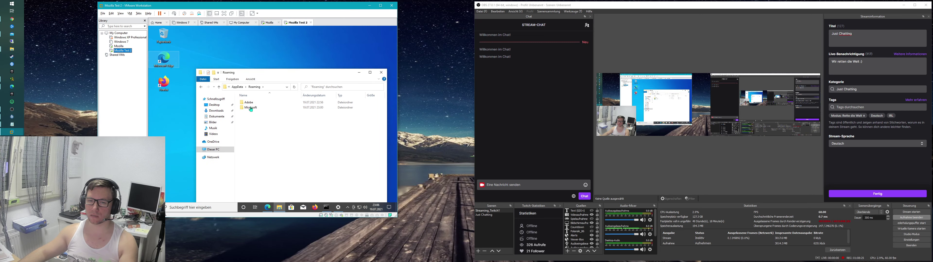
right_click(268, 142)
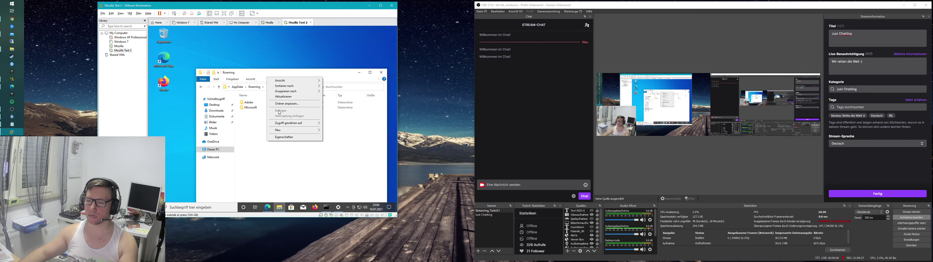
click(259, 136)
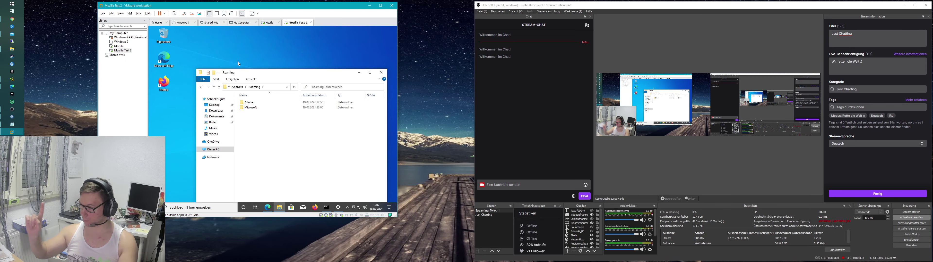
drag(277, 7, 344, 17)
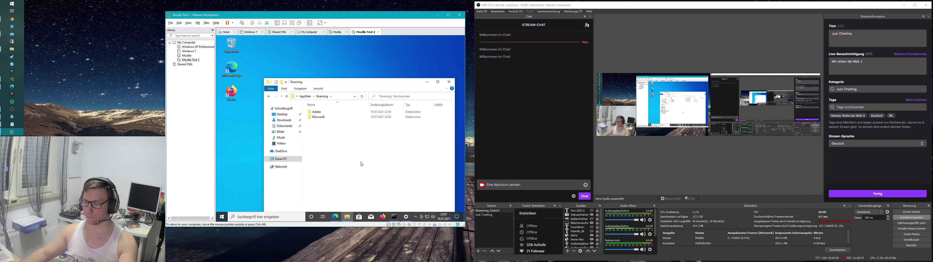
Step: Try connecting the USB storage device to Mozilla Test 2 and dismiss the already-connected error
drag(355, 84, 347, 70)
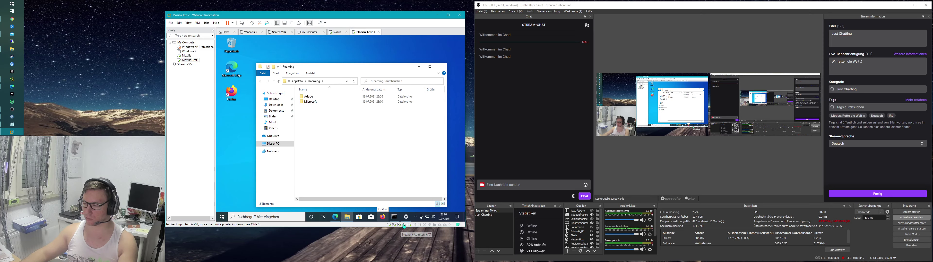
right_click(419, 224)
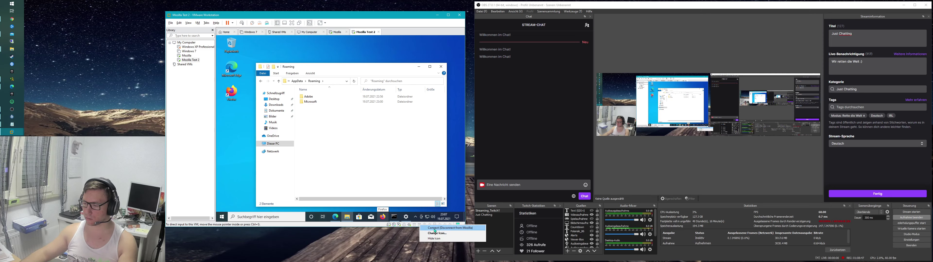
click(435, 229)
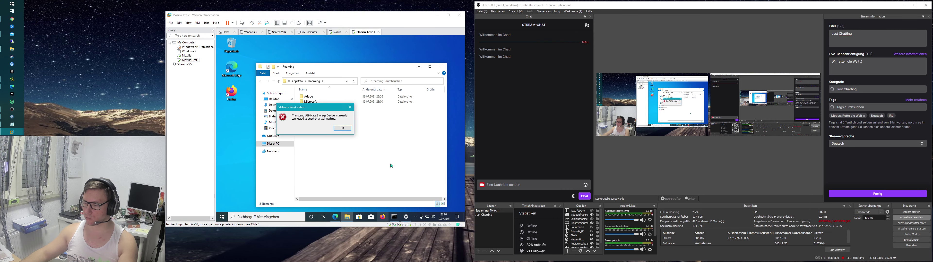
click(342, 129)
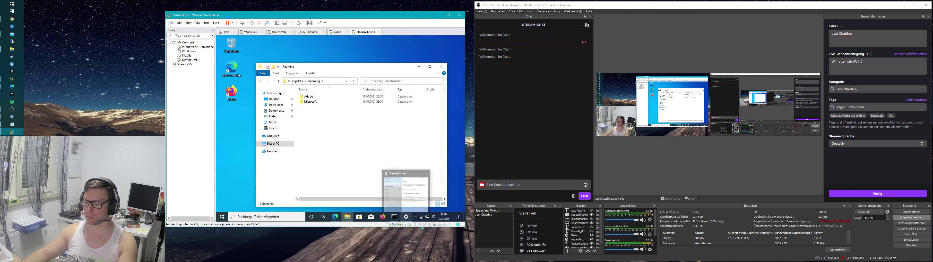
Step: On the Mozilla VM, open USB-Laufwerk (E:) from This PC and bring up the paste option
click(187, 56)
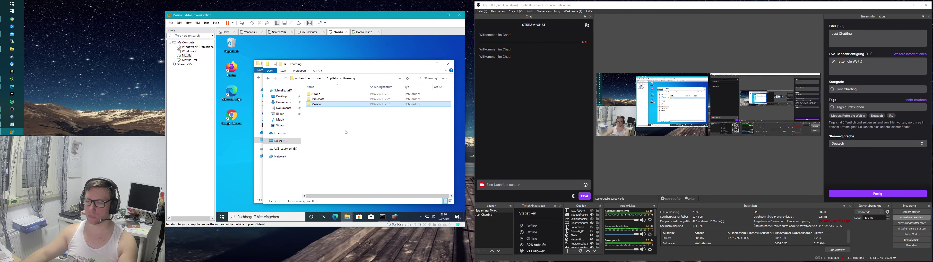
mouse_move(347, 217)
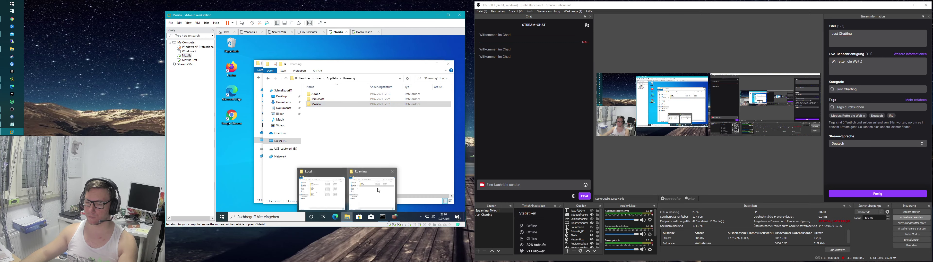
click(320, 186)
click(272, 140)
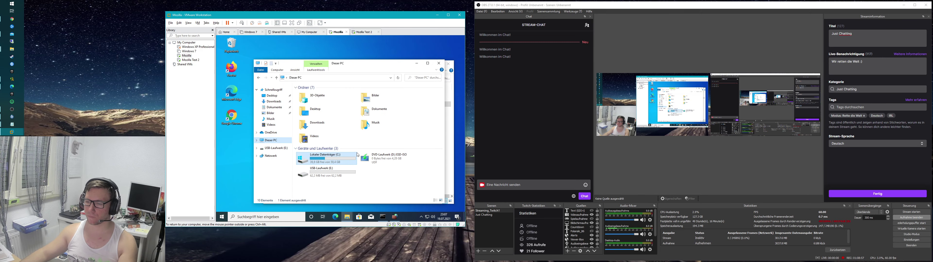
double_click(327, 179)
right_click(321, 117)
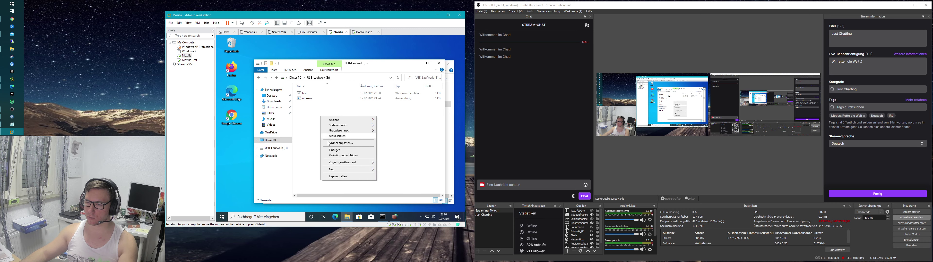
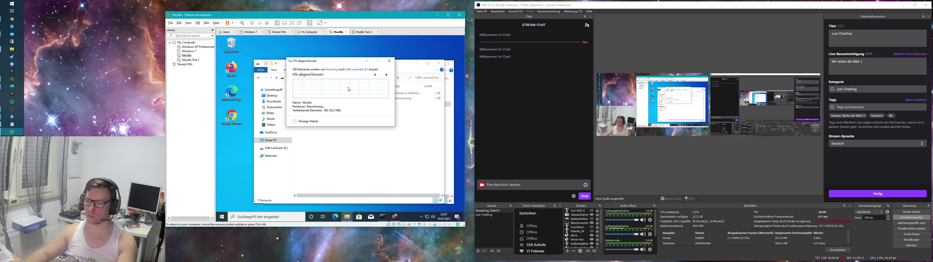
Step: Cancel copying the Mozilla folder to the USB drive and bring the USB-Laufwerk (E:) window forward
drag(345, 64, 304, 46)
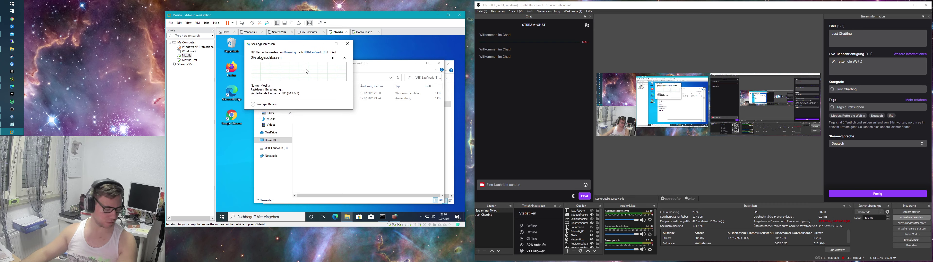
click(344, 58)
click(345, 135)
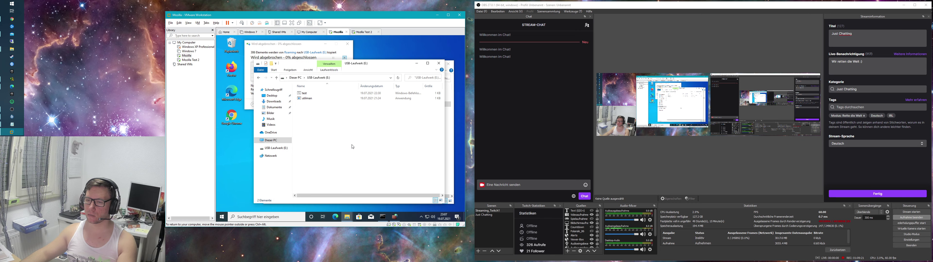
drag(364, 66, 365, 69)
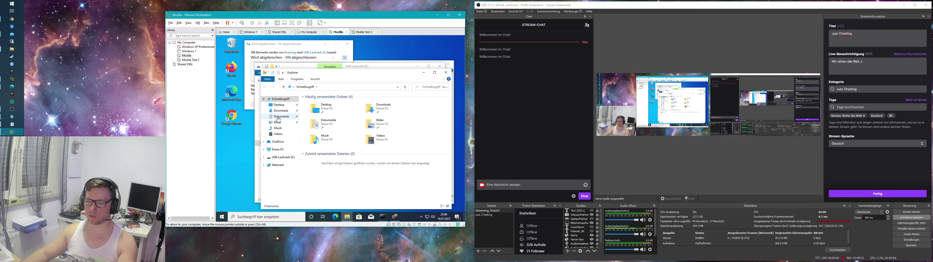
Step: Close the Schnellzugriff Explorer window and launch a new File Explorer on the host with Win+E
drag(343, 76, 304, 65)
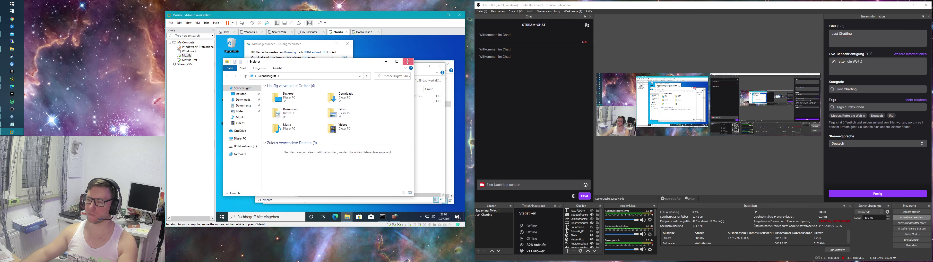
click(408, 62)
key(super+e)
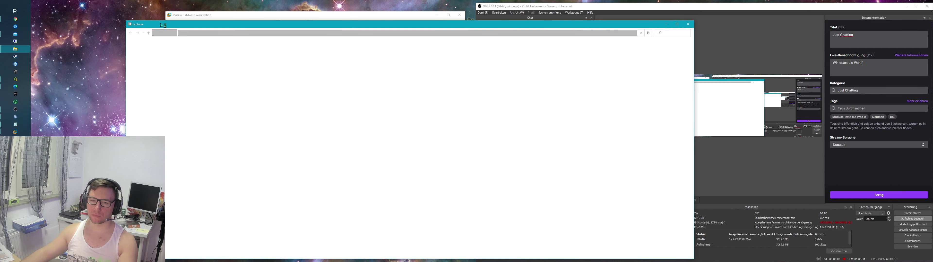
Step: Move aside and minimize the blank host Explorer window, then return to the VMware window
drag(160, 23, 370, 13)
drag(309, 20, 355, 13)
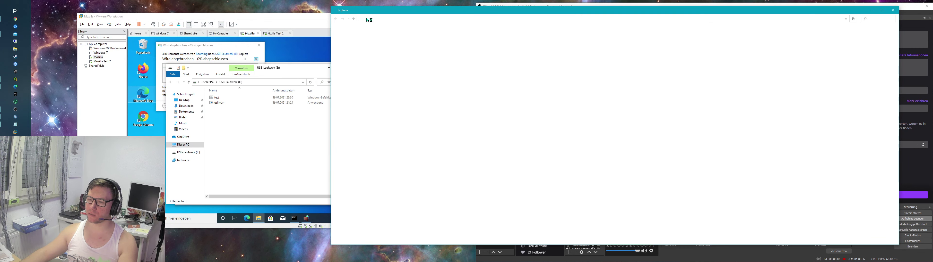
drag(419, 8, 99, 17)
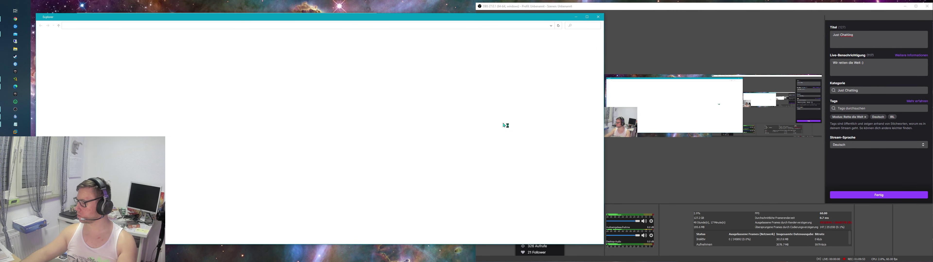
click(571, 20)
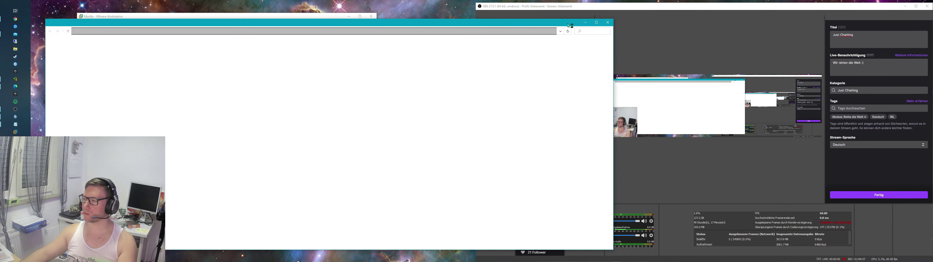
drag(570, 26, 575, 24)
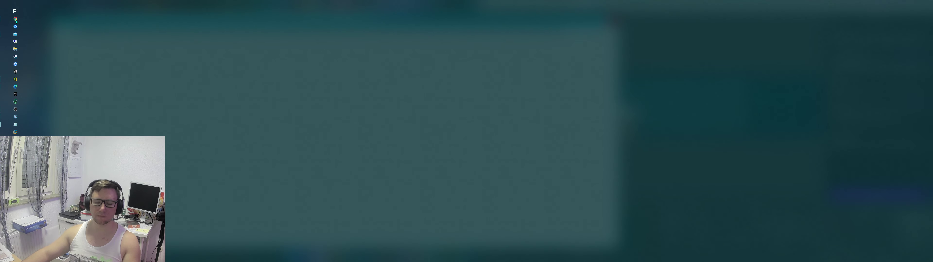
click(15, 26)
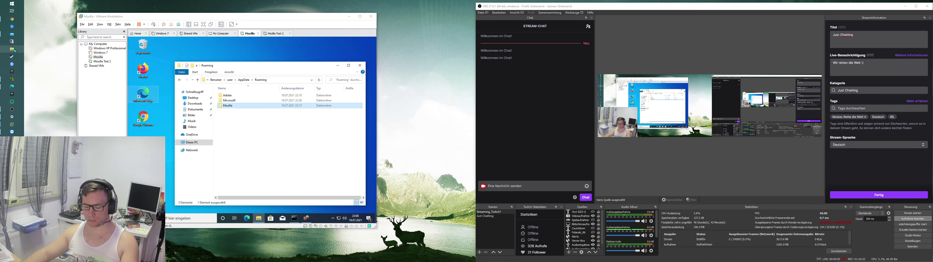
Step: Open the host's NVME (C:)\temp folder in an Explorer window placed beside the VM
click(15, 50)
click(139, 130)
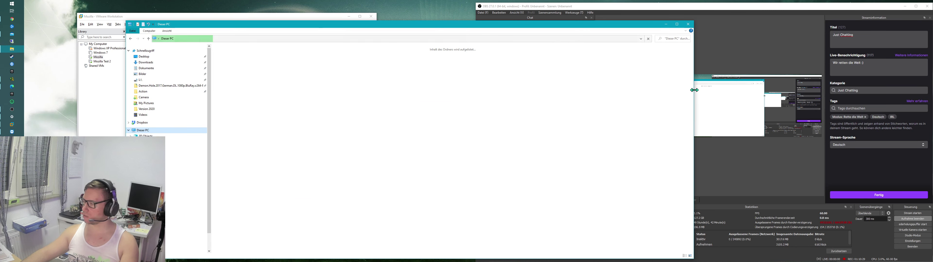
drag(693, 91, 407, 90)
drag(309, 27, 559, 17)
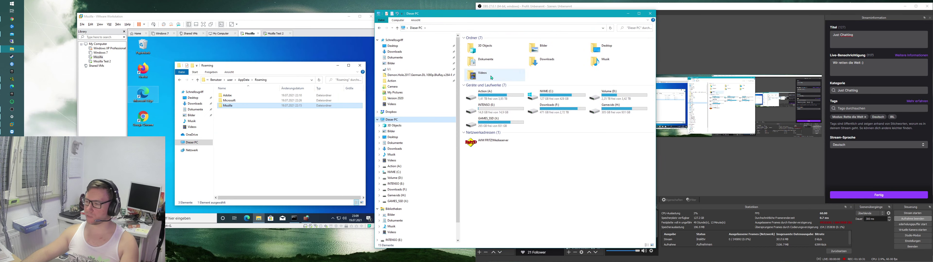
double_click(560, 100)
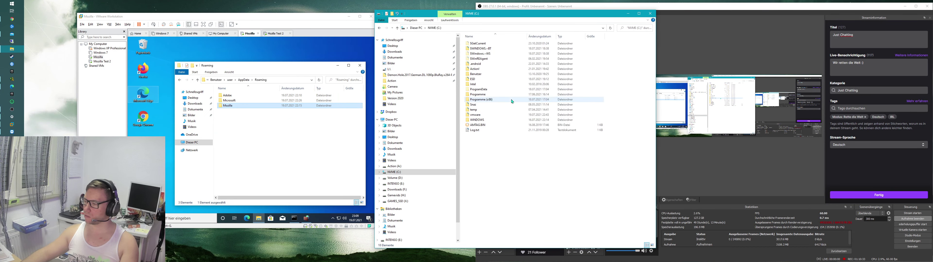
double_click(488, 110)
Step: Try twice to paste the Mozilla folder into C:\temp, dismissing each cannot-create-directory error
right_click(476, 87)
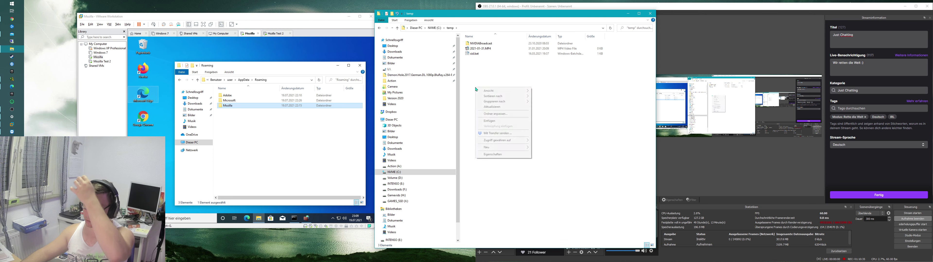
click(489, 122)
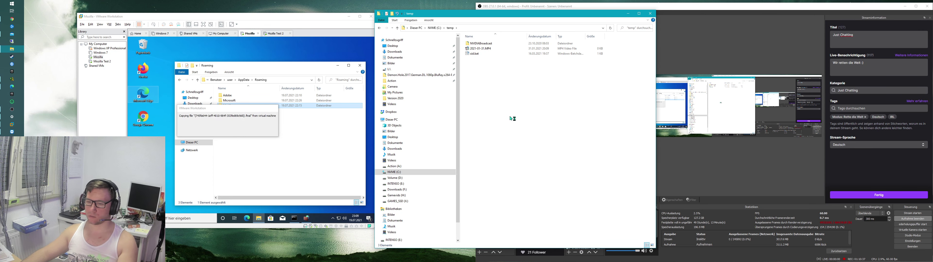
click(248, 131)
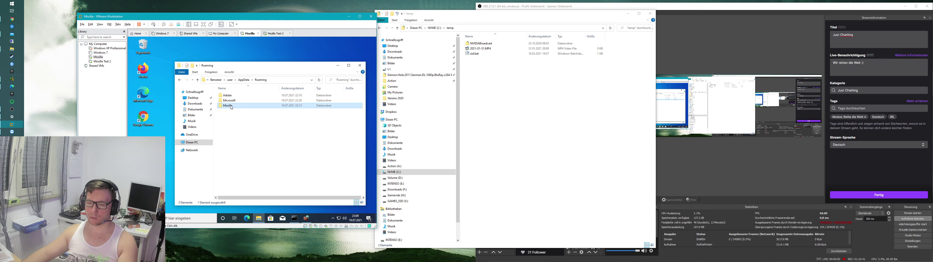
right_click(230, 106)
click(249, 170)
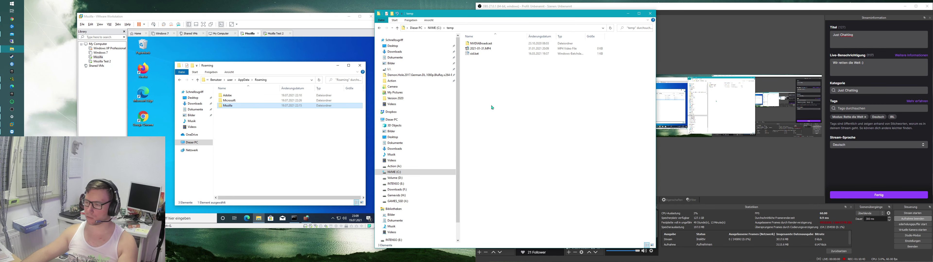
right_click(486, 91)
click(503, 130)
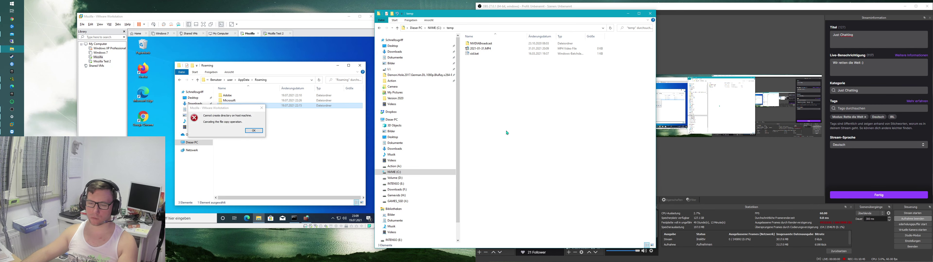
click(253, 131)
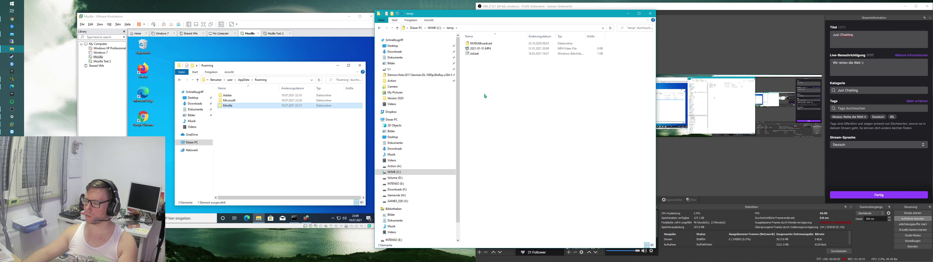
click(253, 123)
Step: Switch to Mozilla Test 2 and back to the Mozilla VM, then open the Mozilla folder's menu
drag(266, 69, 251, 59)
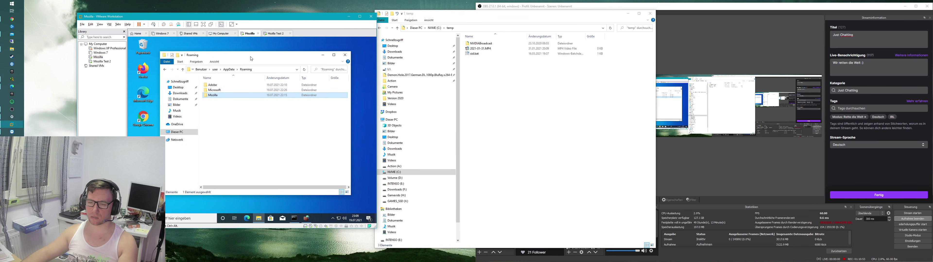
click(98, 62)
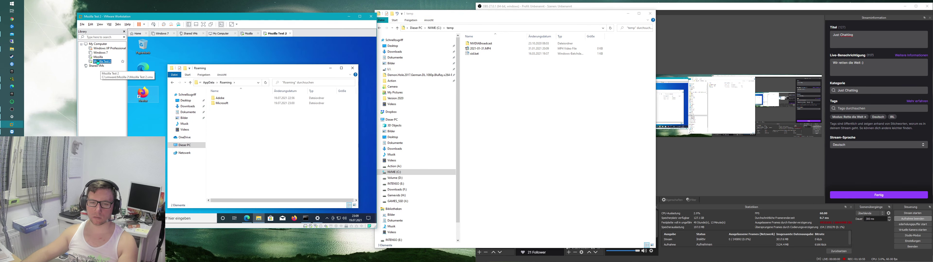
click(97, 56)
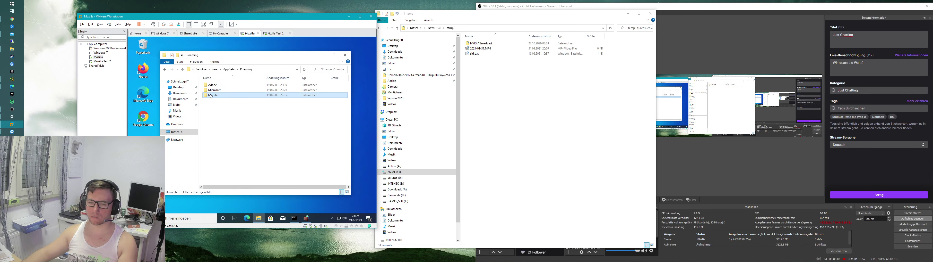
right_click(212, 97)
click(481, 67)
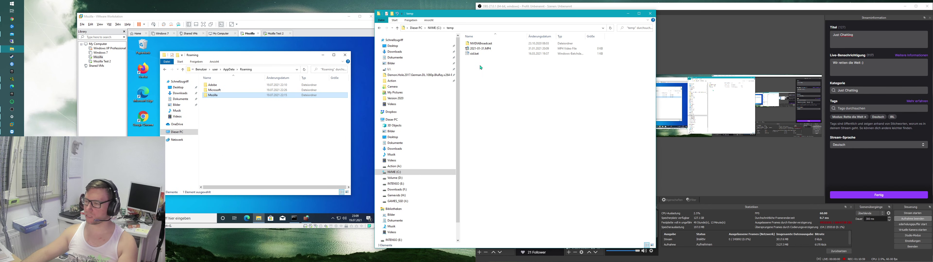
Step: Try pasting the Mozilla folder into the host's empty C:\ESD folder, then open the guest power menu
click(434, 28)
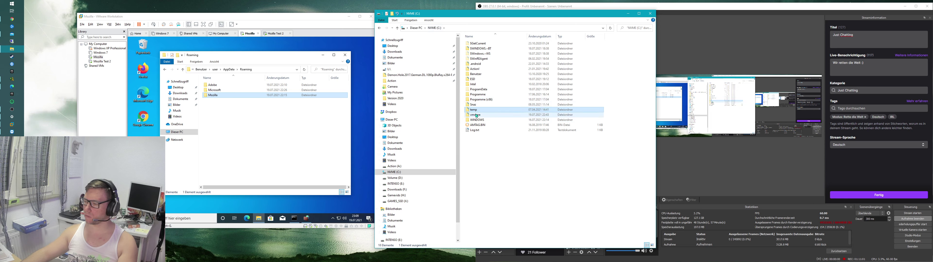
double_click(472, 79)
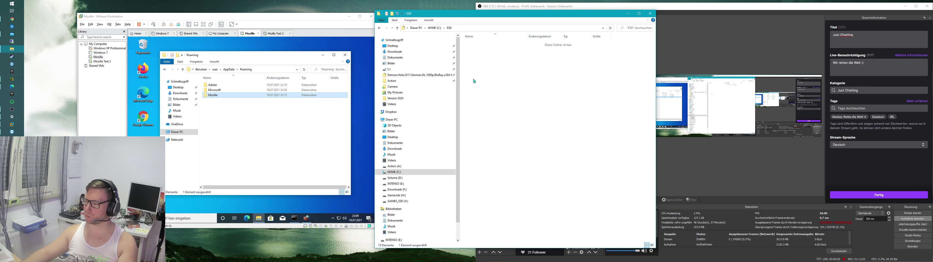
right_click(488, 90)
click(503, 124)
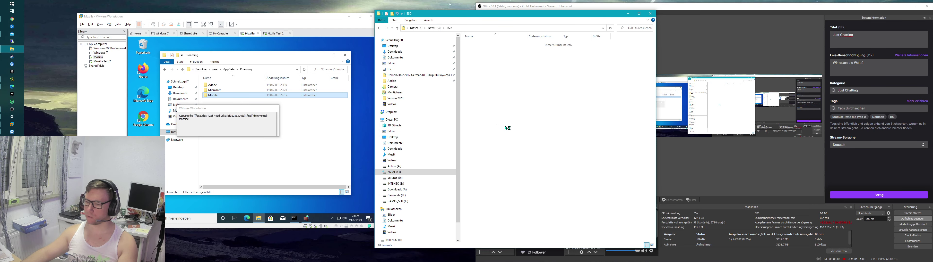
click(253, 131)
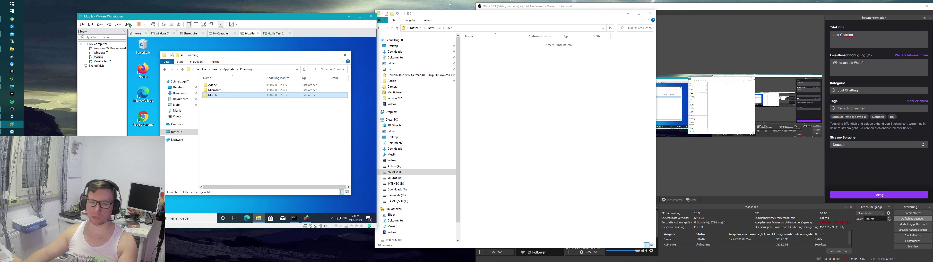
click(145, 25)
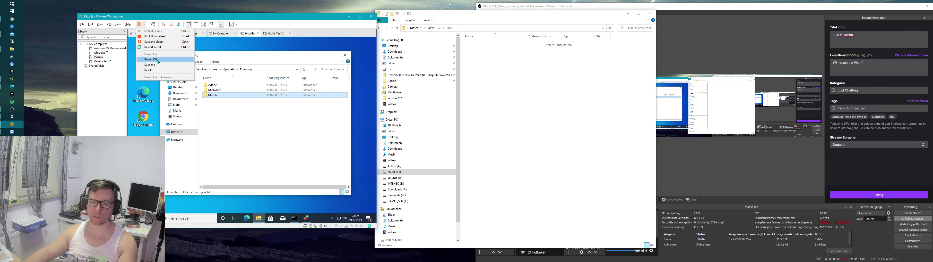
Step: Restart the Windows 10 guest, check Task Manager while it reboots, then sign back in
click(160, 47)
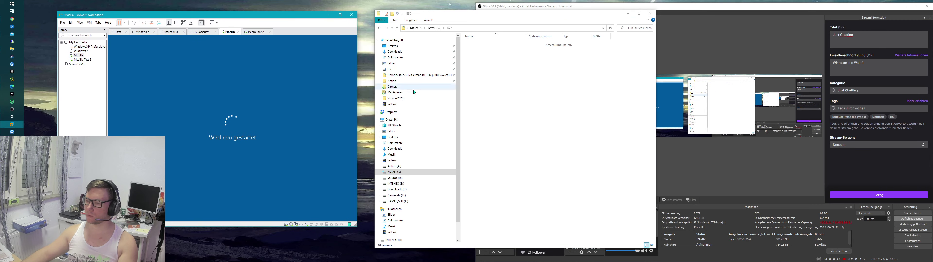
right_click(17, 131)
click(36, 155)
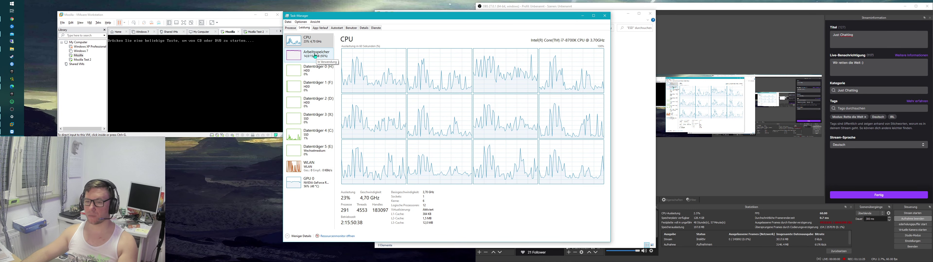
click(604, 15)
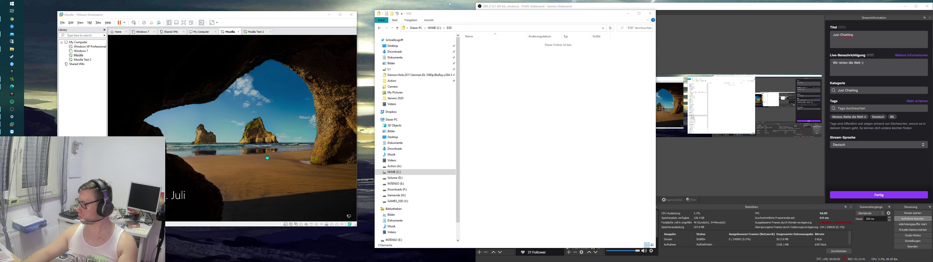
click(274, 157)
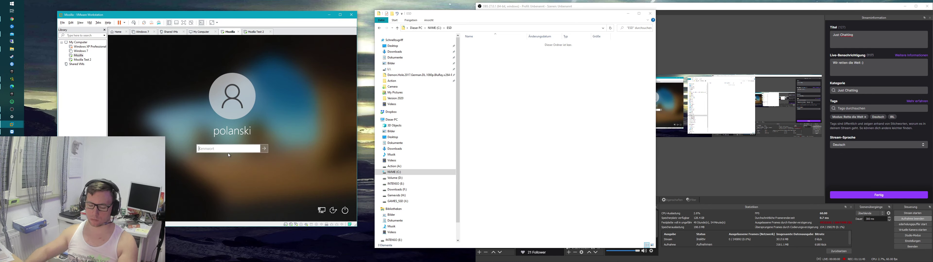
key(Return)
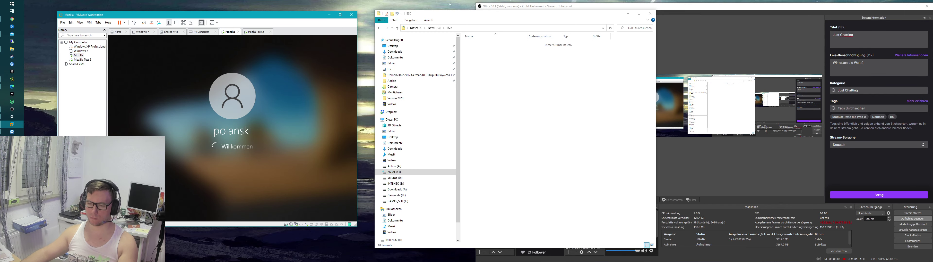
Step: In the guest Explorer, go to C:\Benutzer\user, append \appdata to the path, and open Roaming
key(super+e)
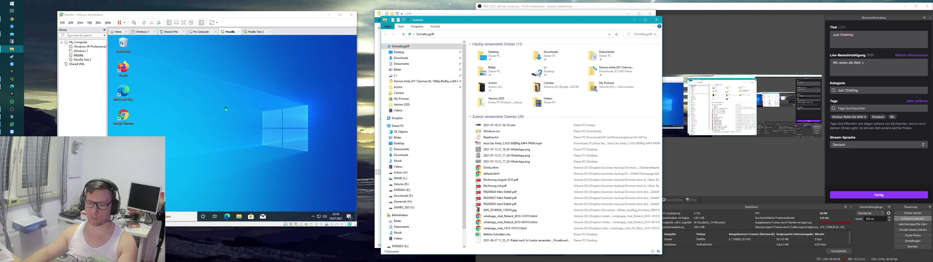
click(655, 20)
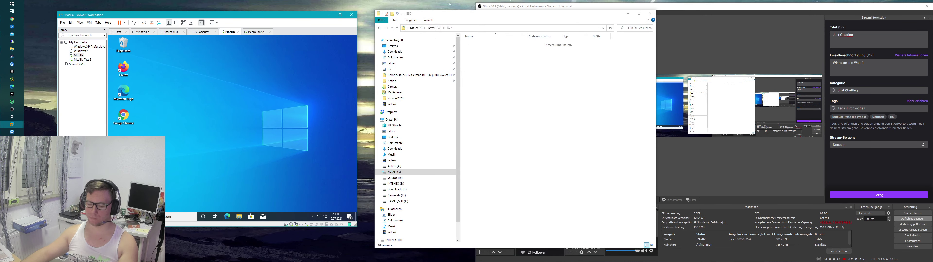
key(super+e)
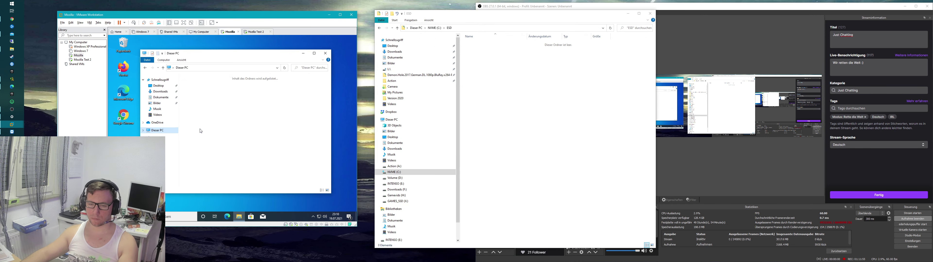
key(alt+d)
double_click(211, 147)
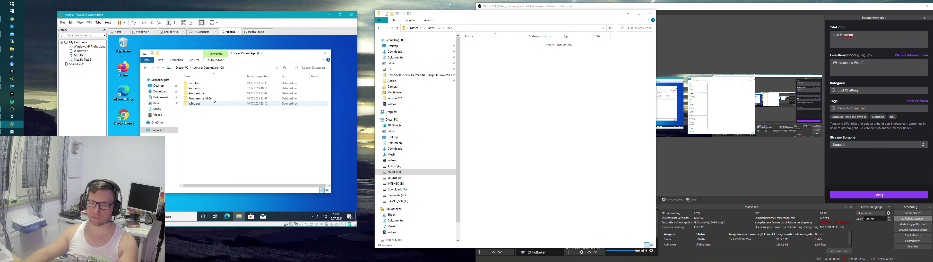
double_click(198, 83)
double_click(212, 98)
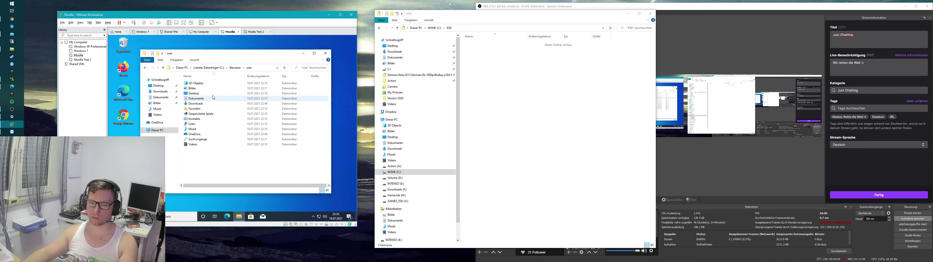
click(265, 69)
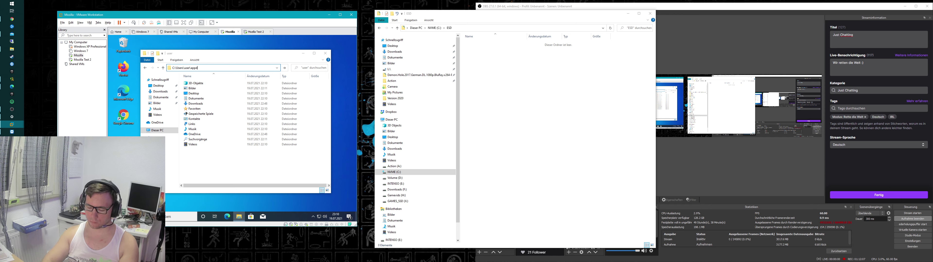
text(\appdata)
key(Return)
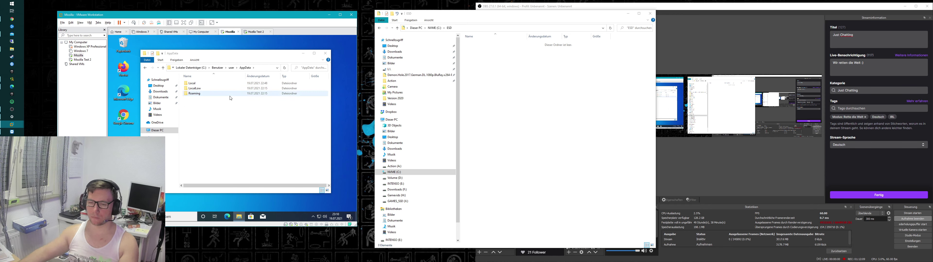
double_click(218, 94)
Step: Copy the guest's Mozilla folder, try pasting it into the host ESD folder, and dismiss the error
right_click(201, 94)
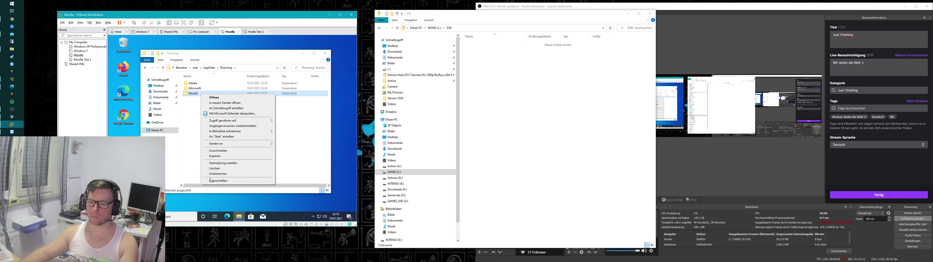
click(219, 157)
click(516, 95)
right_click(515, 93)
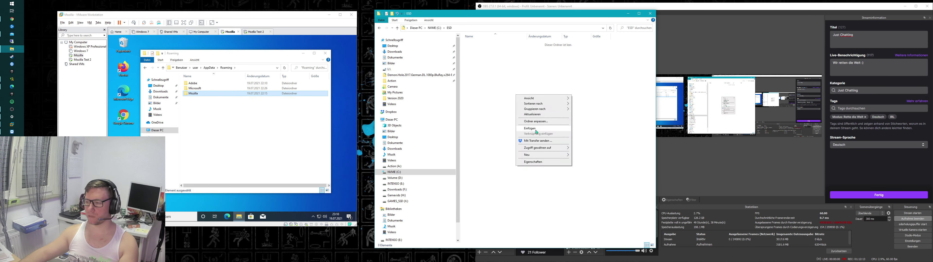
click(539, 131)
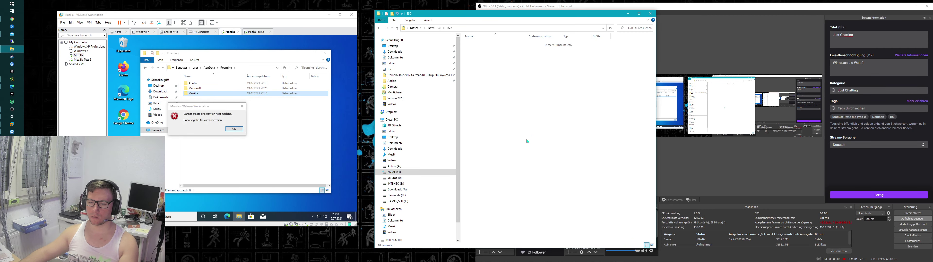
click(236, 130)
right_click(216, 107)
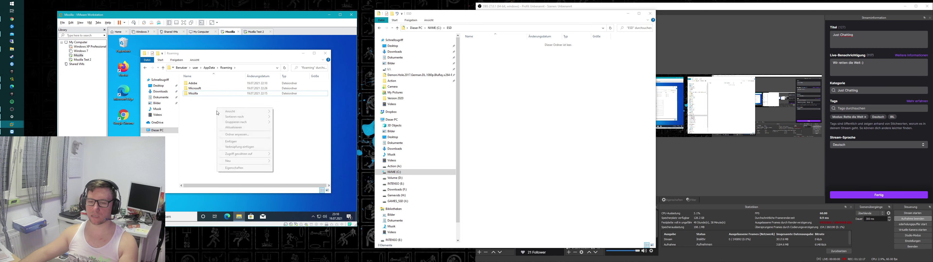
key(Escape)
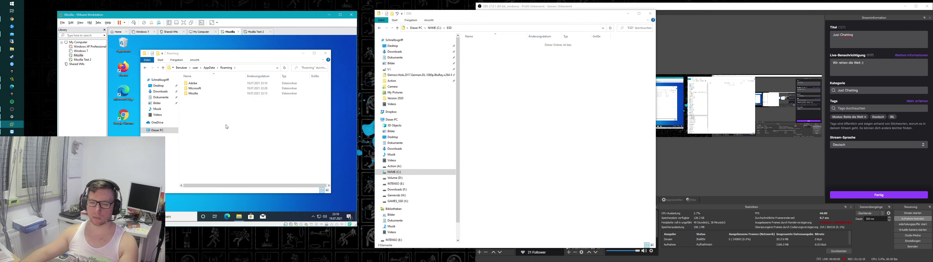
right_click(130, 141)
key(Escape)
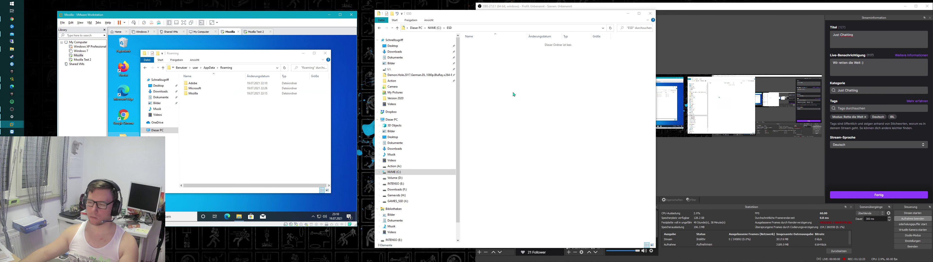
Step: Try pasting the Mozilla folder into host Volume (D:), dismiss the error, and reselect Mozilla in the guest
click(489, 63)
click(416, 28)
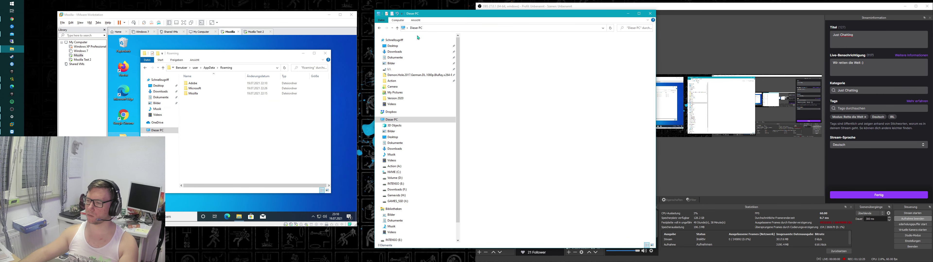
double_click(617, 98)
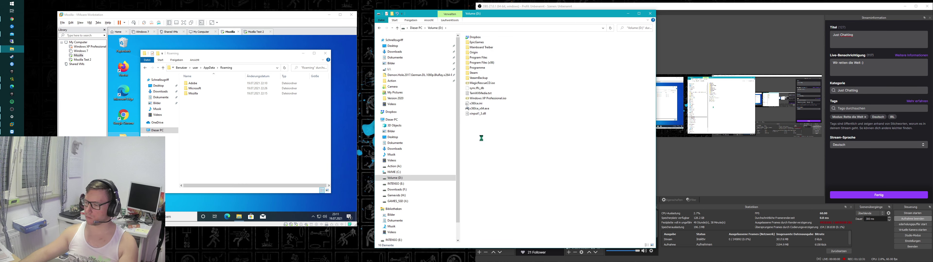
right_click(470, 148)
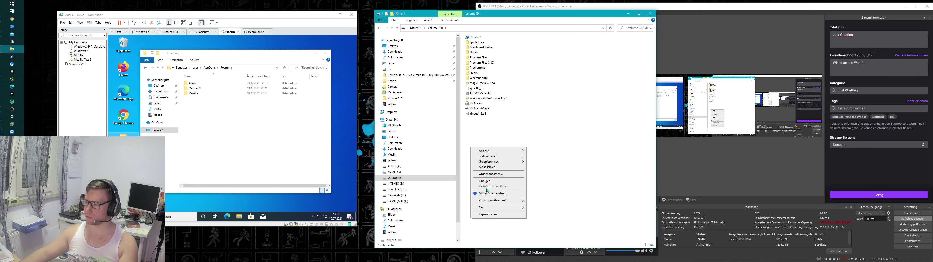
click(483, 181)
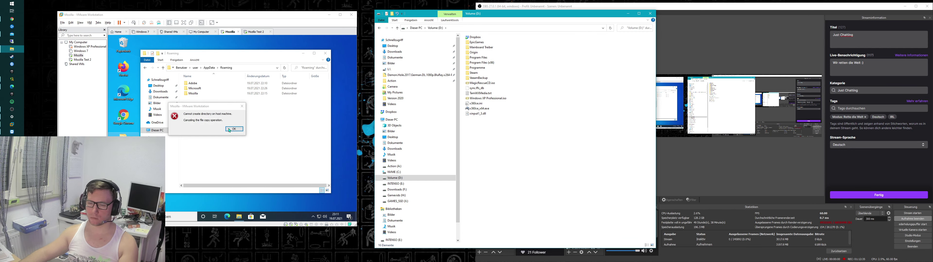
click(230, 129)
click(397, 28)
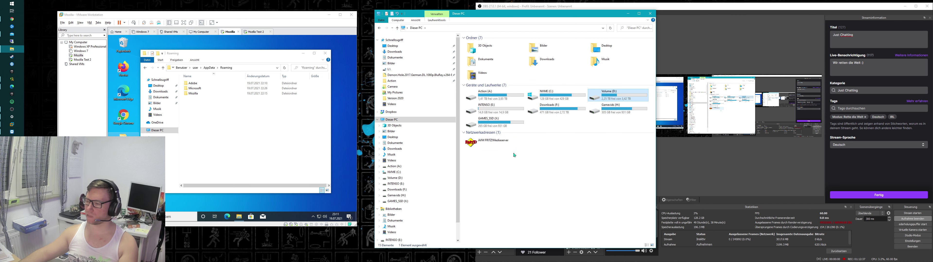
click(515, 155)
click(199, 96)
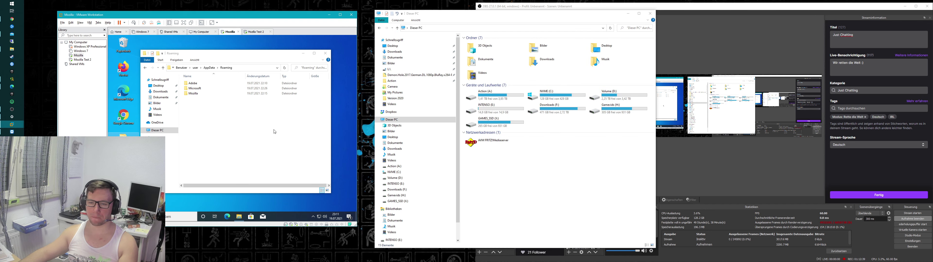
Step: Copy the Mozilla folder and navigate up to the guest's drive overview
right_click(192, 95)
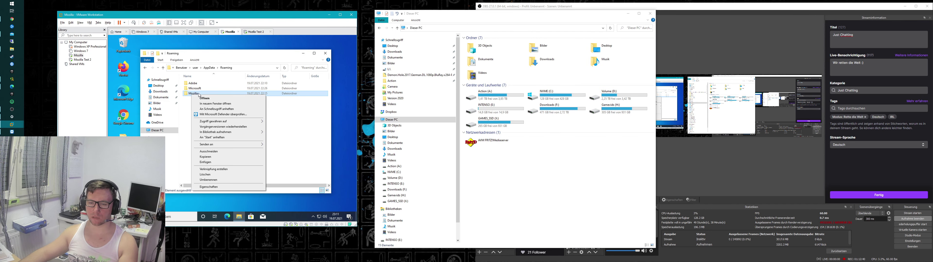
click(214, 157)
click(210, 69)
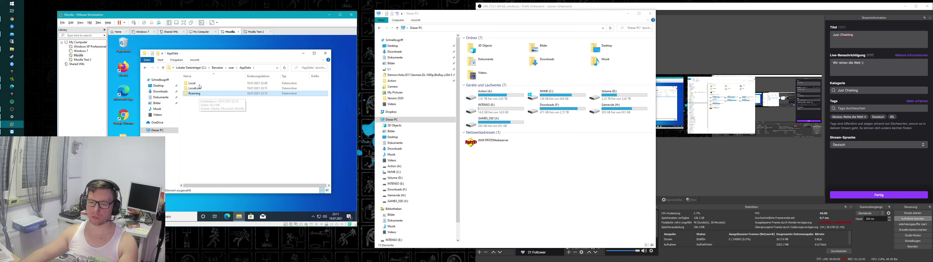
click(188, 69)
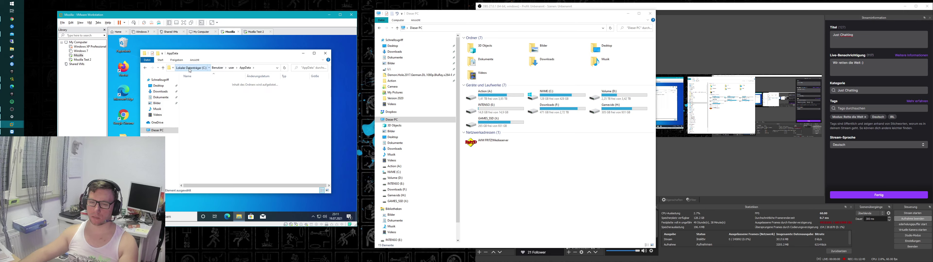
click(179, 68)
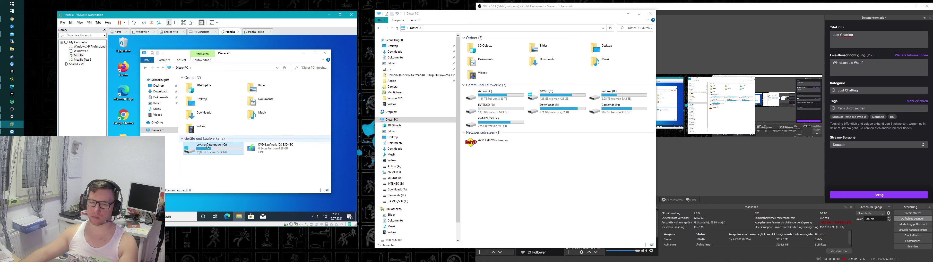
Step: Share the guest C: drive via Erweiterte Freigabe with Vollzugriff for Jeder, then switch to Mozilla Test 2
right_click(212, 149)
click(225, 145)
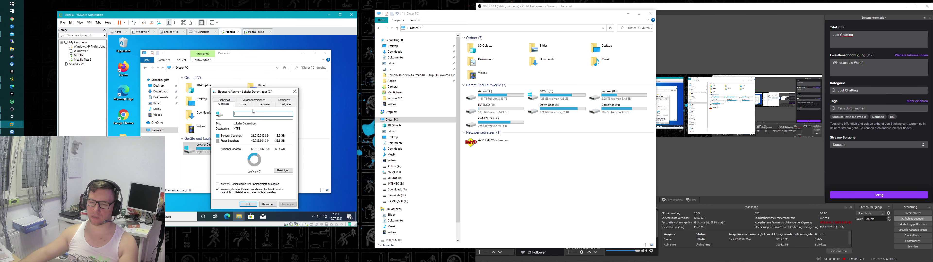
click(288, 105)
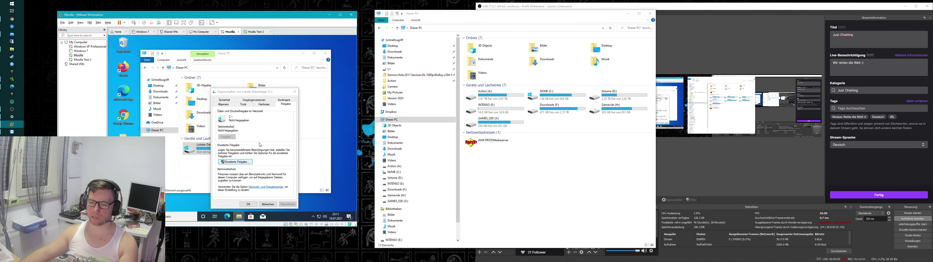
click(236, 162)
click(218, 108)
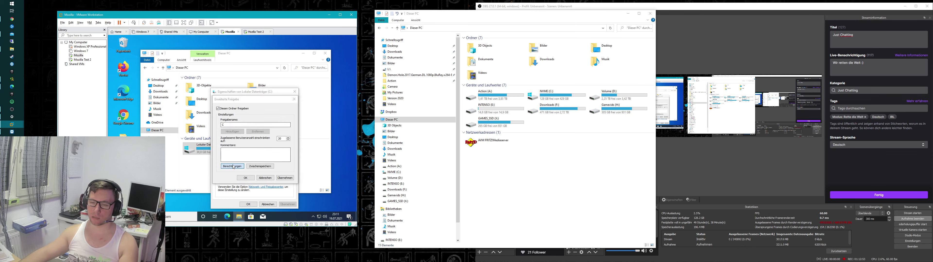
click(232, 166)
click(274, 163)
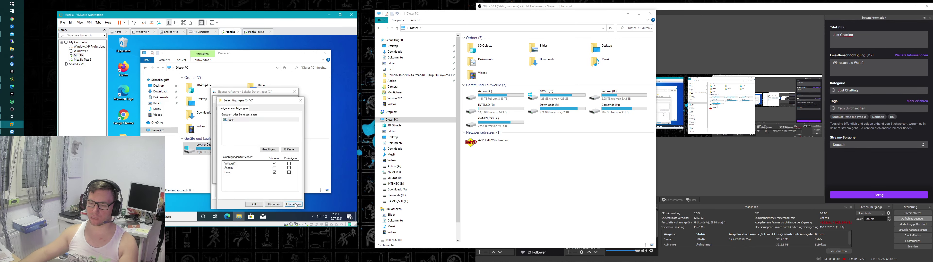
click(293, 204)
click(254, 204)
click(286, 178)
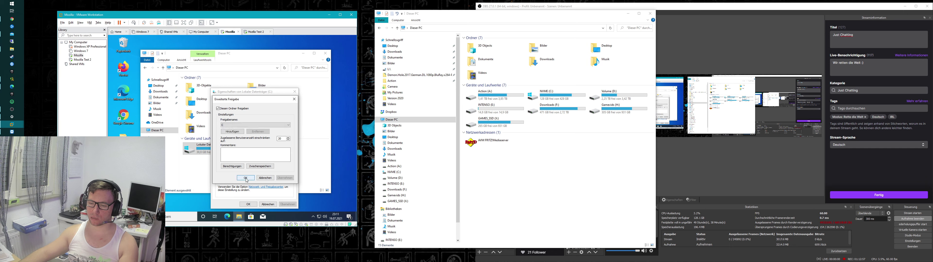
click(245, 178)
click(248, 204)
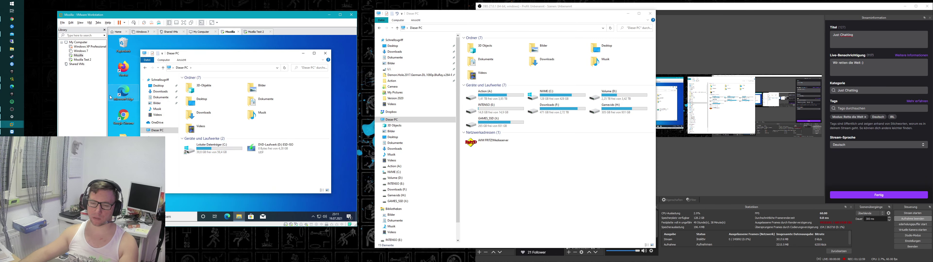
click(82, 59)
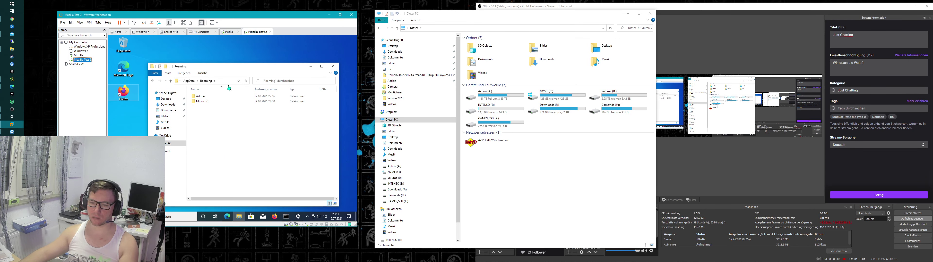
Step: Open the first VM's shared drive \\192.168.178.138\c in a new Explorer window
click(224, 81)
key(super+e)
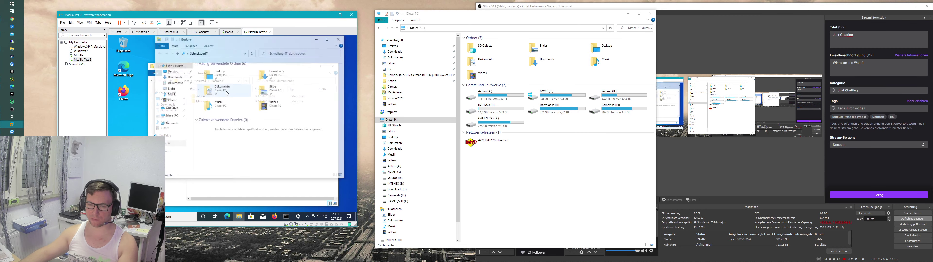
key(alt+d)
text(19)
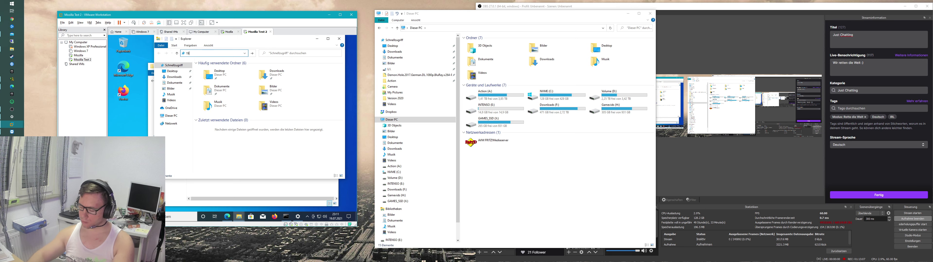
key(BackSpace)
key(BackSpace)
key(BackSpace)
text(\\192.168.178.138\C)
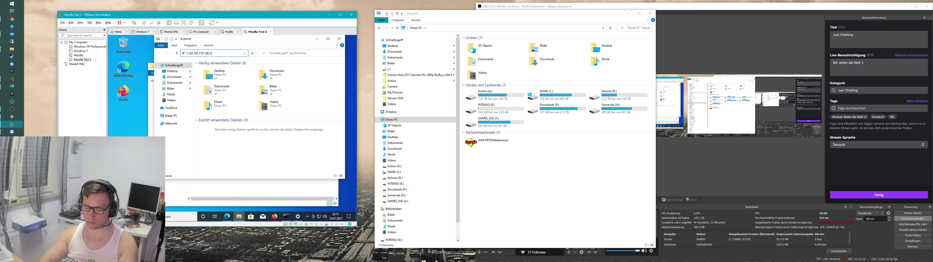
key(Return)
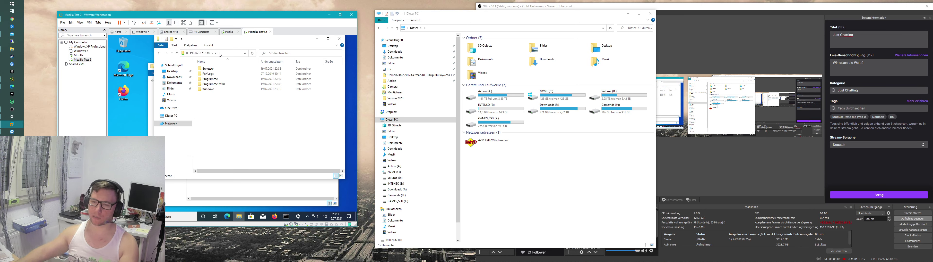
Step: Browse the share to Benutzer\user\appdata\Roaming and copy its Mozilla folder
double_click(223, 69)
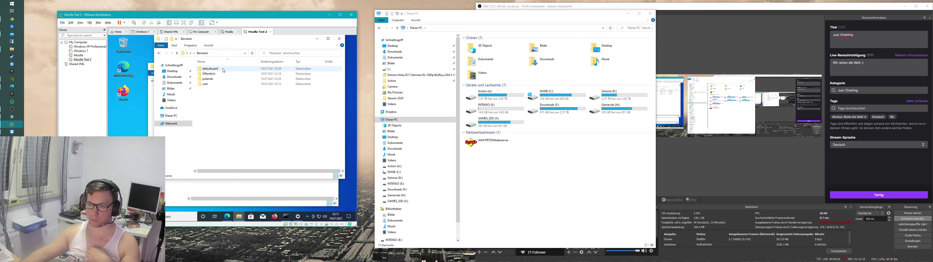
double_click(224, 83)
click(232, 53)
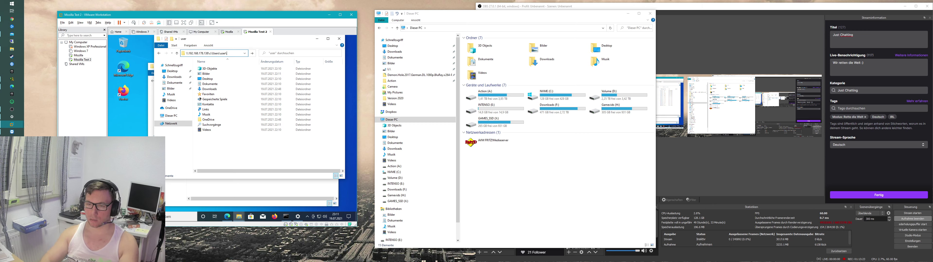
text(\appdata\)
key(Return)
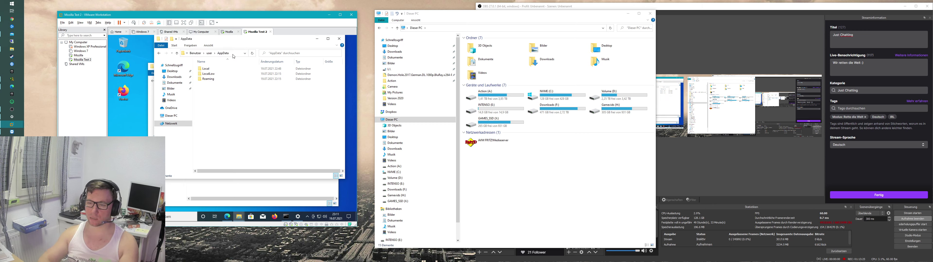
double_click(227, 78)
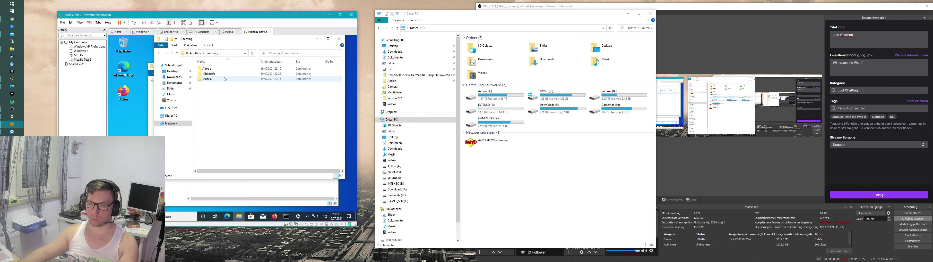
right_click(225, 79)
click(247, 136)
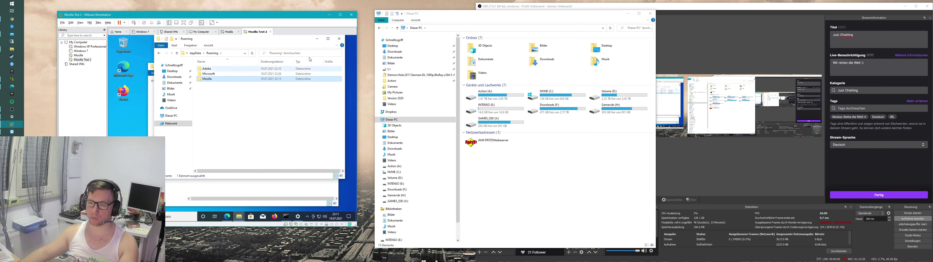
drag(251, 38, 284, 47)
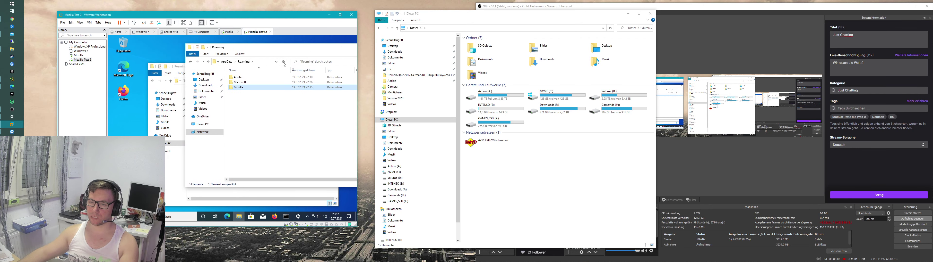
Step: Paste the copied Mozilla folder into the VM's local AppData\Roaming folder beside Adobe and Microsoft
click(264, 62)
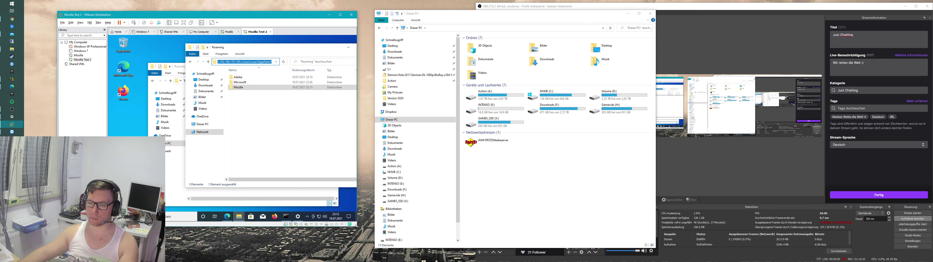
drag(259, 48, 295, 56)
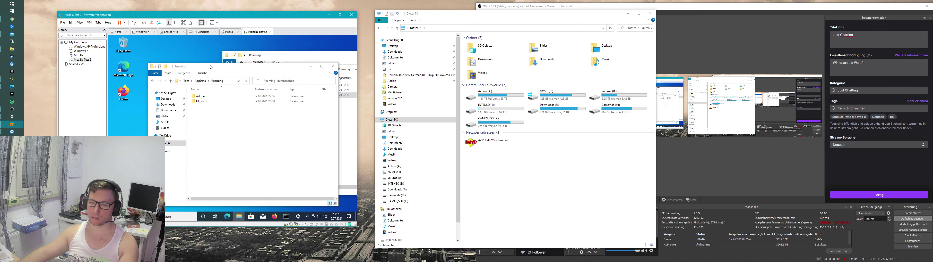
drag(195, 67, 157, 57)
click(307, 116)
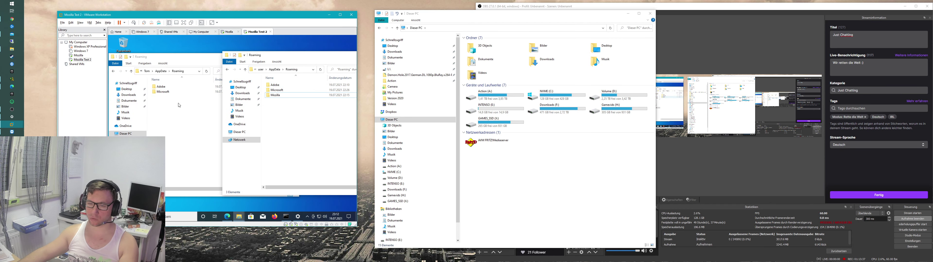
click(171, 106)
right_click(171, 107)
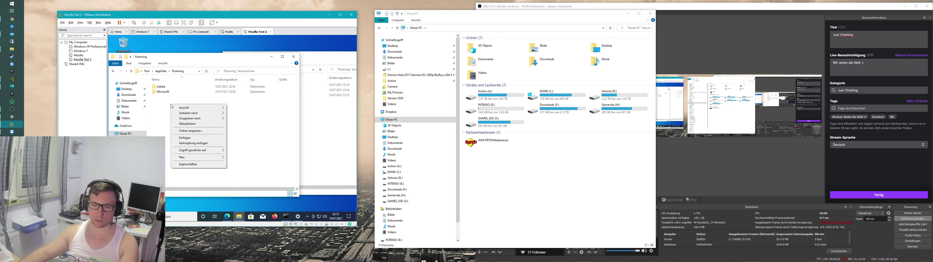
click(195, 138)
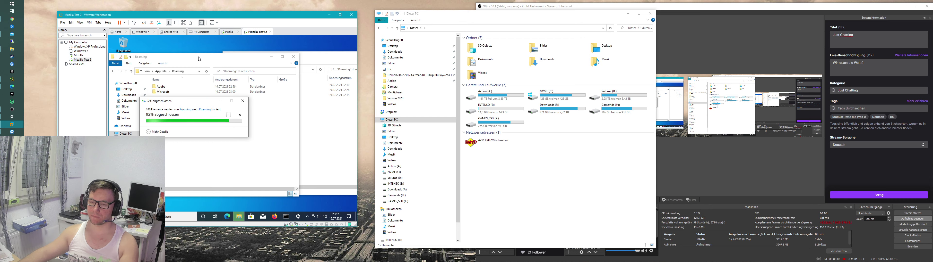
drag(264, 46, 235, 51)
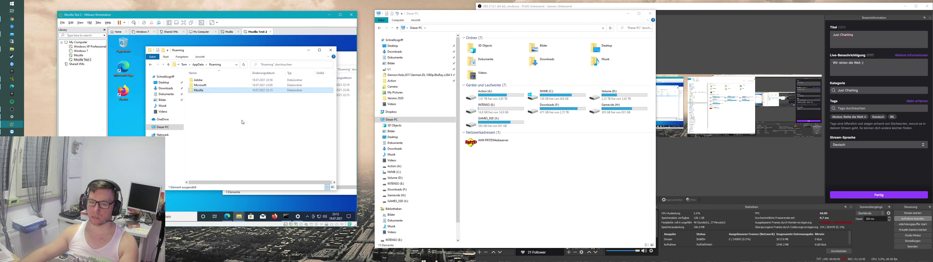
click(234, 117)
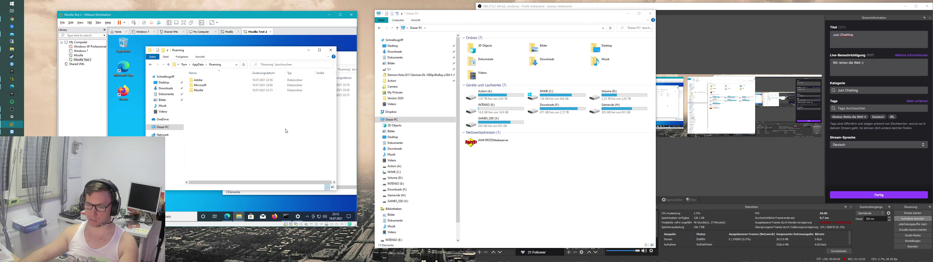
Step: Launch Firefox in the VM, decline the default-browser prompt with Nicht jetzt, and open Passwörter
click(119, 94)
double_click(119, 94)
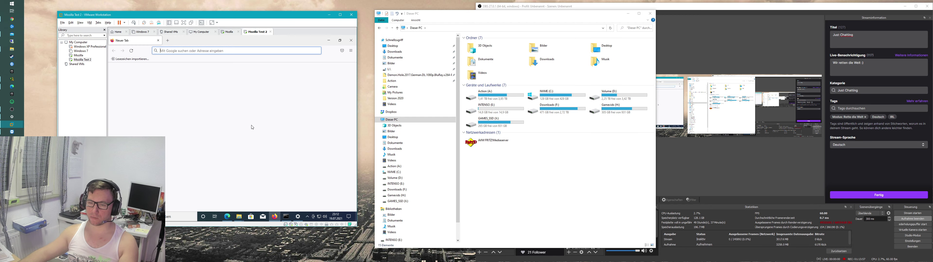
click(262, 97)
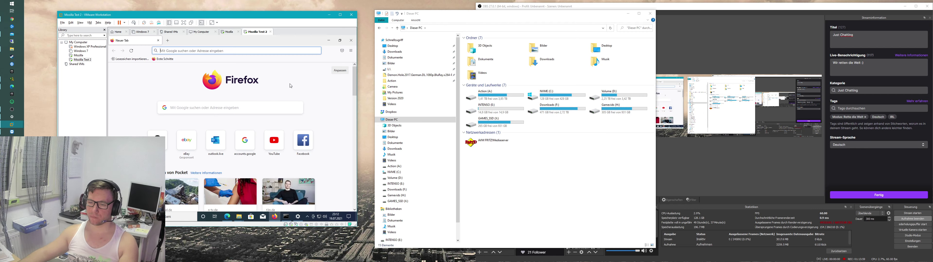
click(350, 50)
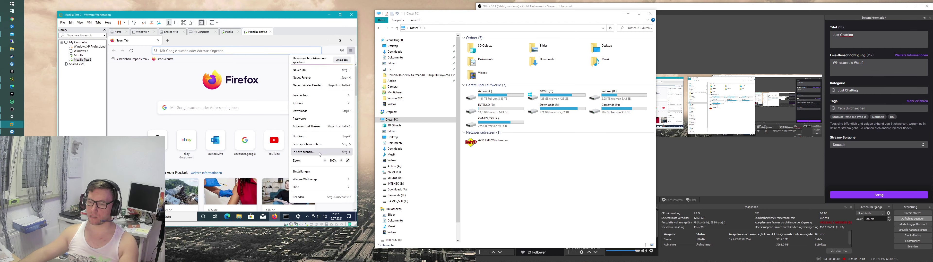
click(315, 117)
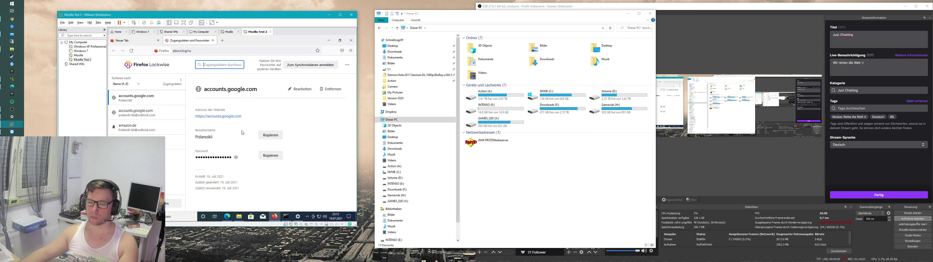
Step: Review the saved accounts.google.com, login.live.com and signup.live.com logins, revealing their passwords
click(238, 158)
click(137, 112)
click(178, 142)
click(183, 159)
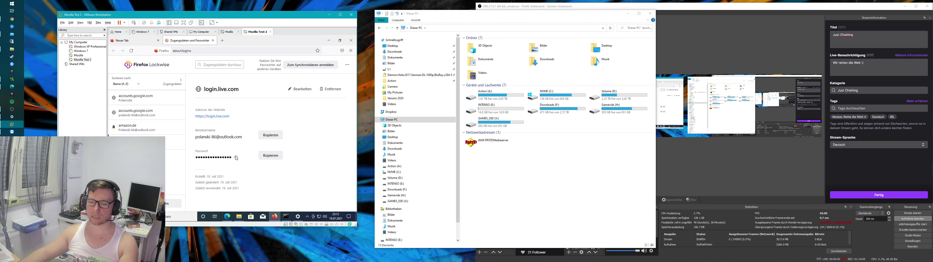
click(236, 158)
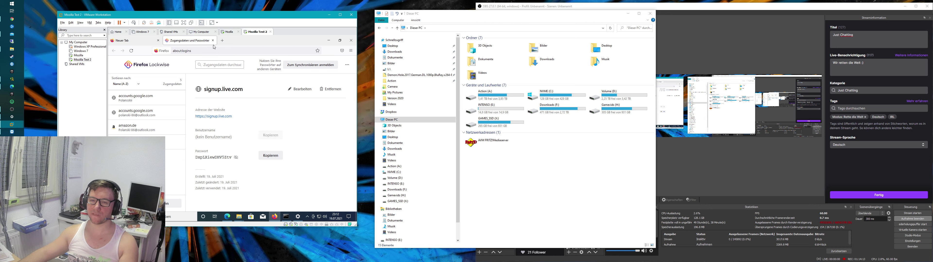
Step: Check Firefox's browsing history list from the main menu, then dismiss it
click(351, 50)
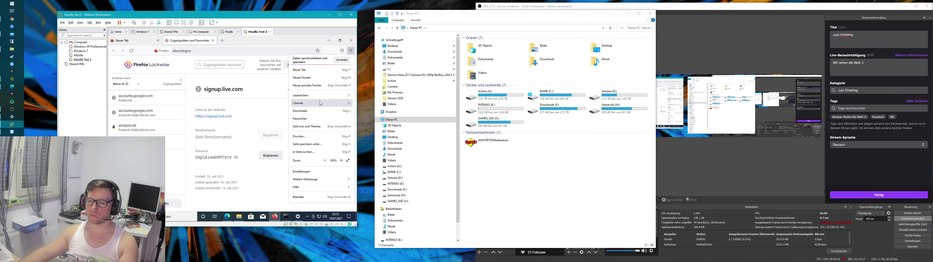
click(307, 99)
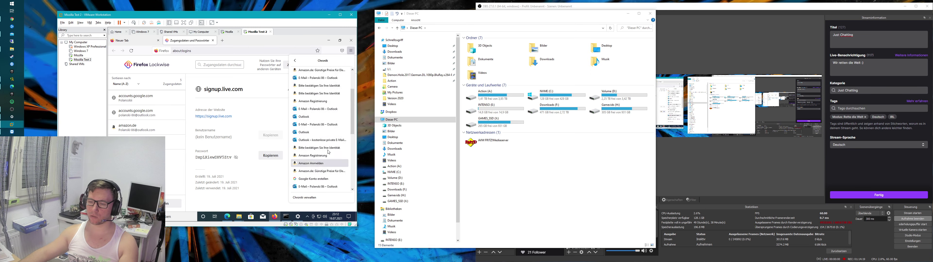
click(264, 110)
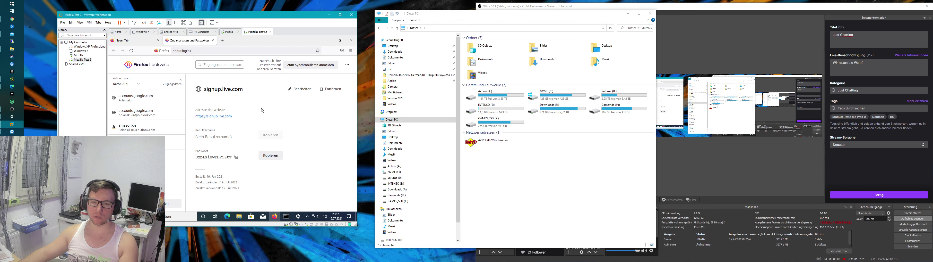
Step: Close Firefox with all tabs, the VM's Roaming folder, and the host This PC window
click(350, 42)
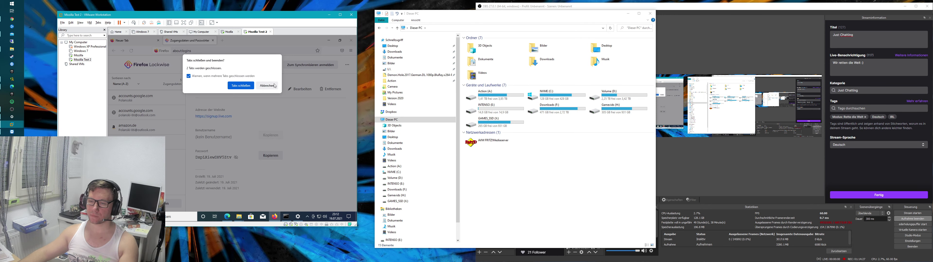
click(241, 86)
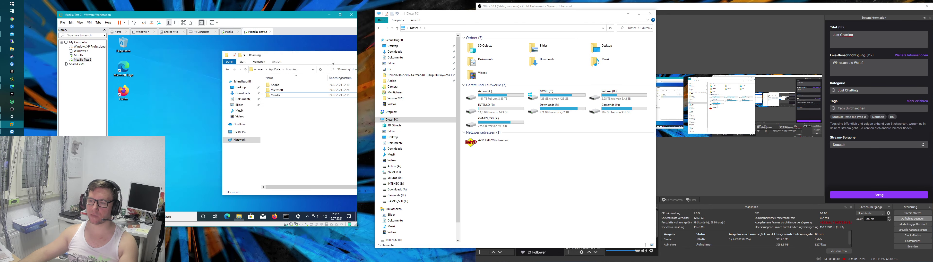
click(330, 50)
click(282, 132)
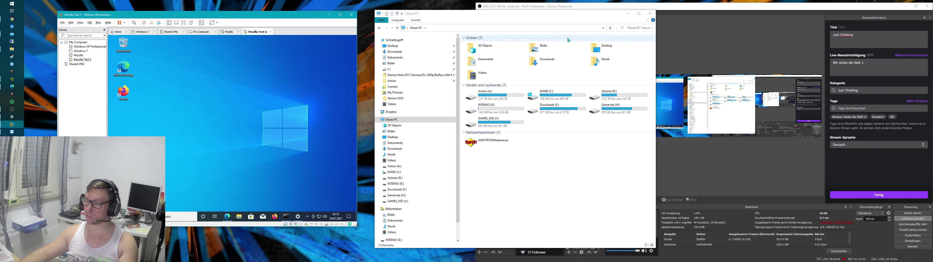
click(538, 126)
key(alt+F4)
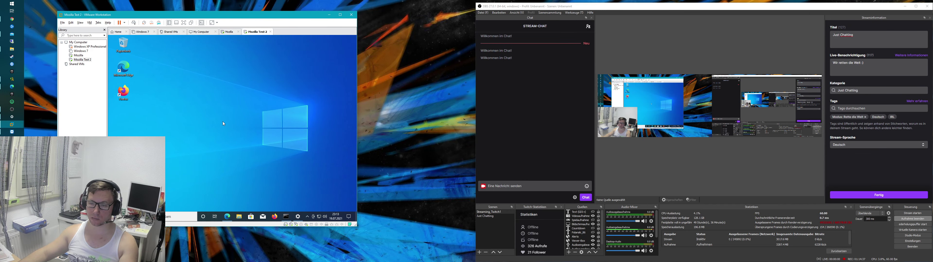
drag(187, 86, 340, 169)
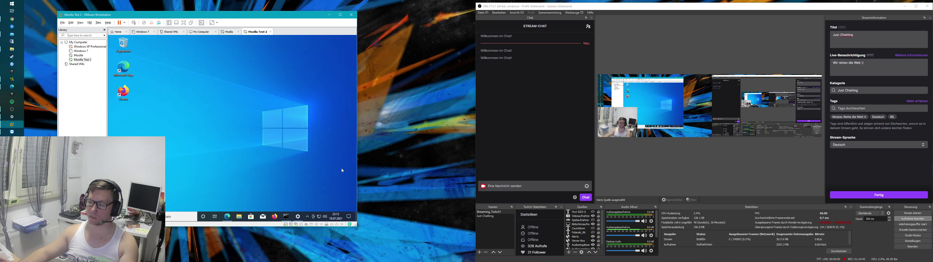
drag(239, 96, 330, 159)
mouse_move(223, 91)
mouse_down()
mouse_move(307, 160)
mouse_move(341, 174)
mouse_move(344, 165)
mouse_move(211, 91)
mouse_up()
drag(210, 90, 346, 166)
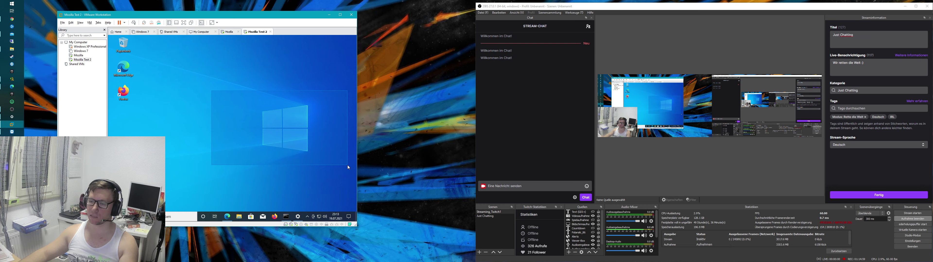
drag(323, 164, 323, 164)
drag(323, 165, 168, 91)
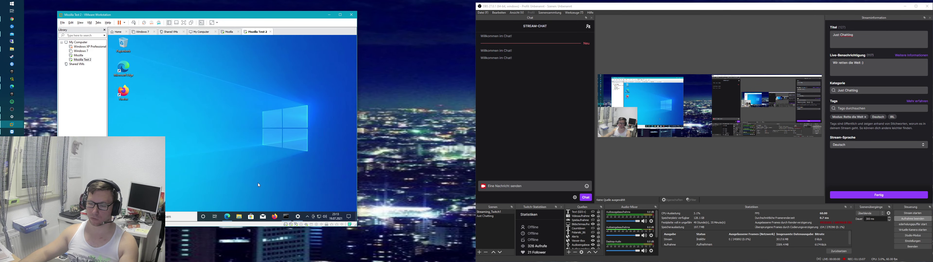